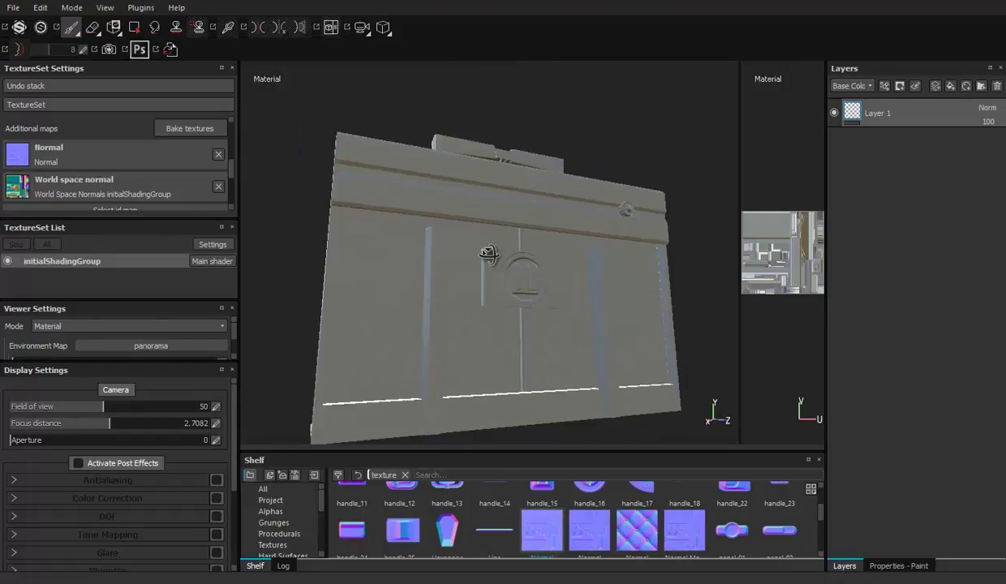
Apply the Bases Material smart material from the Smart materials shelf to the briefcase
{"action": "left_click", "coordinate": [899, 567]}
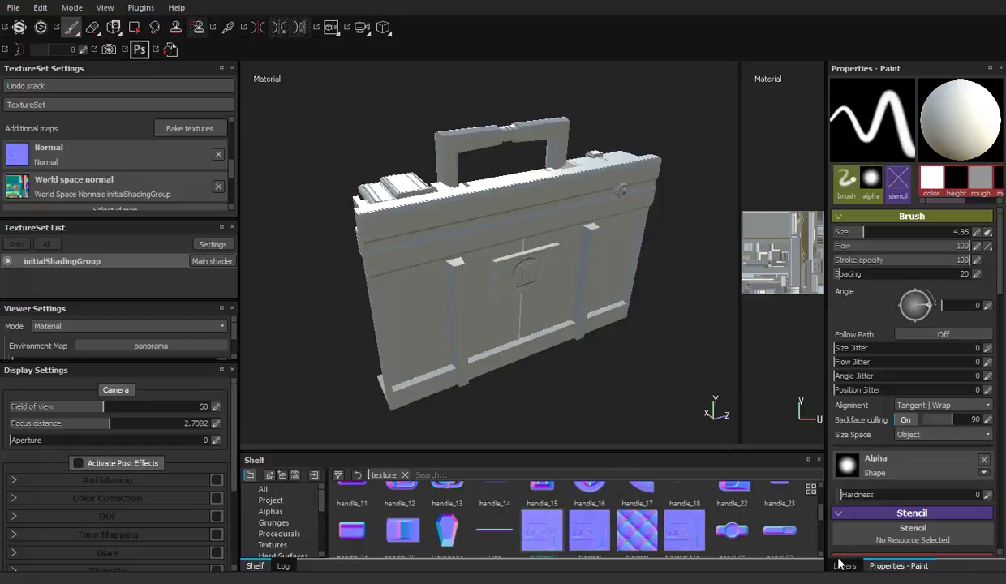
{"action": "left_click", "coordinate": [842, 565]}
{"action": "left_click_drag", "start_coordinate": [511, 452], "coordinate": [487, 300]}
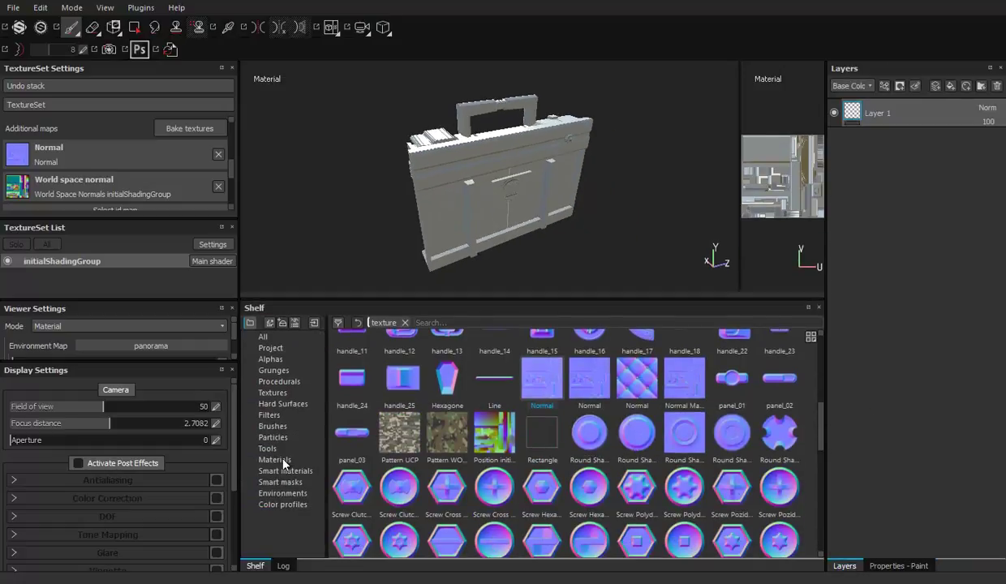
{"action": "left_click", "coordinate": [288, 471]}
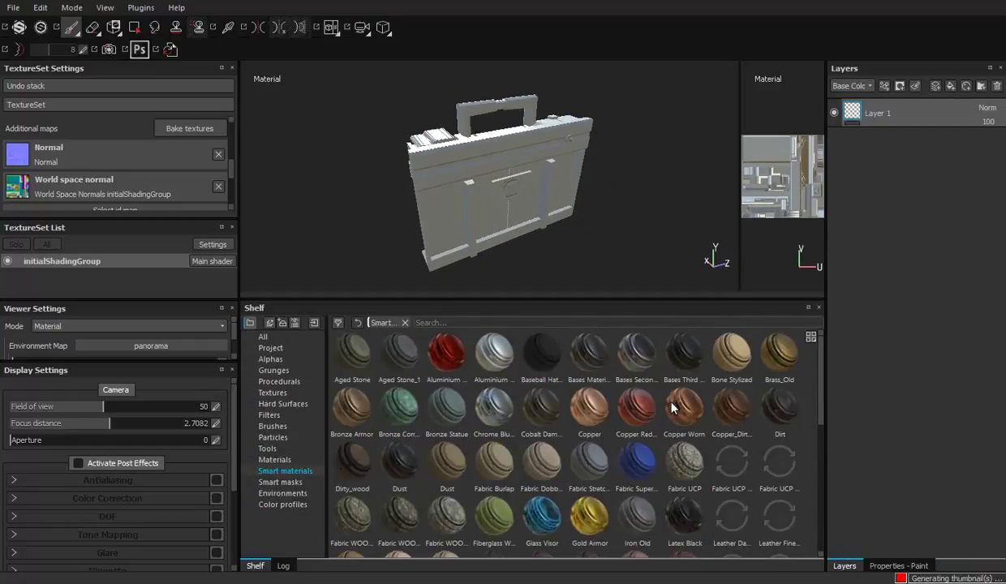
{"action": "left_click_drag", "start_coordinate": [584, 354], "coordinate": [899, 100]}
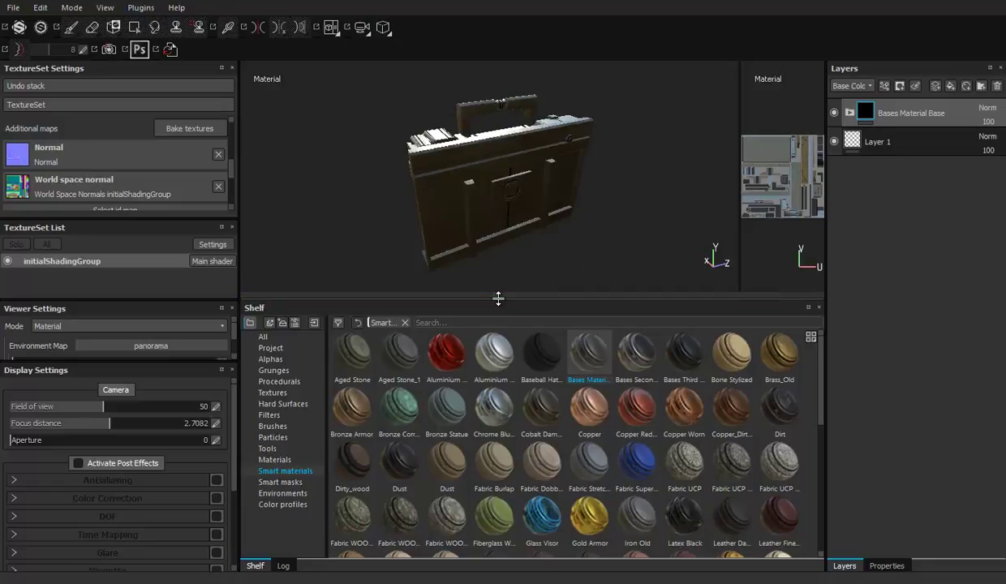
Inspect the textured case against the reference sketch, then add a new folder layer
{"action": "left_click_drag", "start_coordinate": [485, 299], "coordinate": [491, 378]}
{"action": "mouse_move", "coordinate": [489, 281]}
{"action": "left_mouse_down", "text": "alt"}
{"action": "mouse_move", "coordinate": [435, 261]}
{"action": "mouse_move", "coordinate": [650, 351]}
{"action": "mouse_move", "coordinate": [483, 475]}
{"action": "left_mouse_up", "text": "alt"}
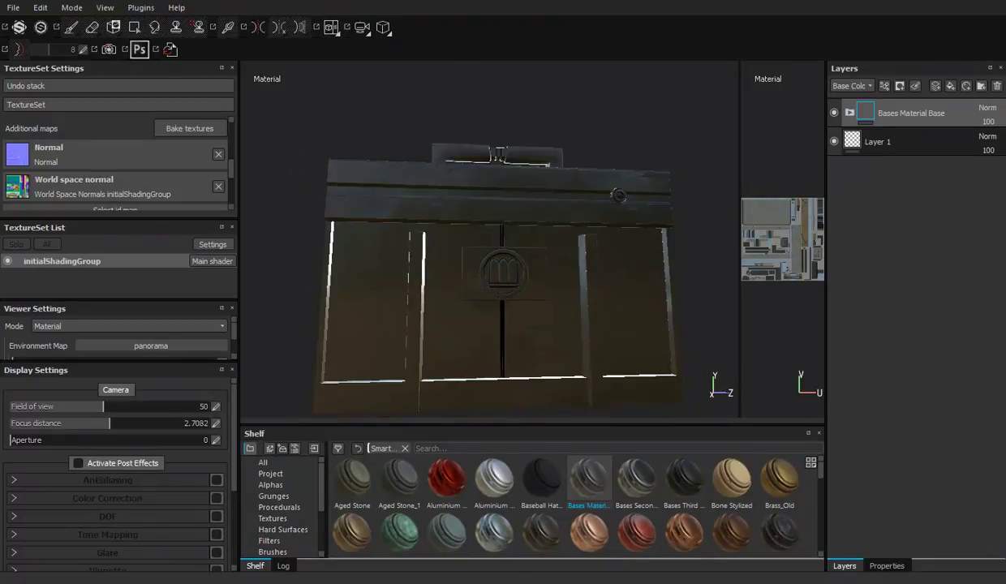
{"action": "key", "text": "alt+Tab"}
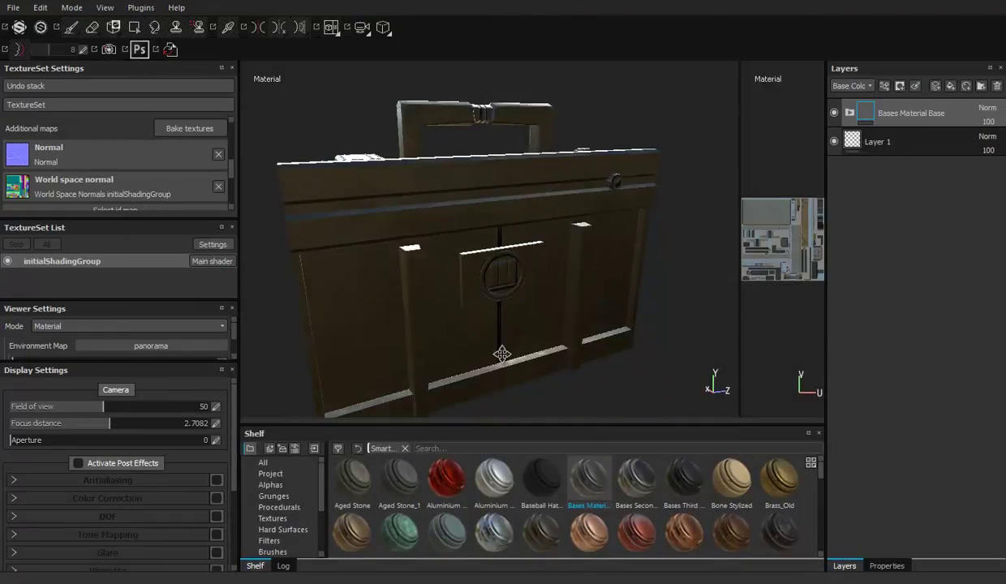
{"action": "left_click_drag", "start_coordinate": [503, 355], "coordinate": [548, 309], "text": "alt"}
{"action": "mouse_move", "coordinate": [605, 347]}
{"action": "left_mouse_down", "text": "alt"}
{"action": "mouse_move", "coordinate": [467, 288]}
{"action": "mouse_move", "coordinate": [591, 245]}
{"action": "left_mouse_up", "text": "alt"}
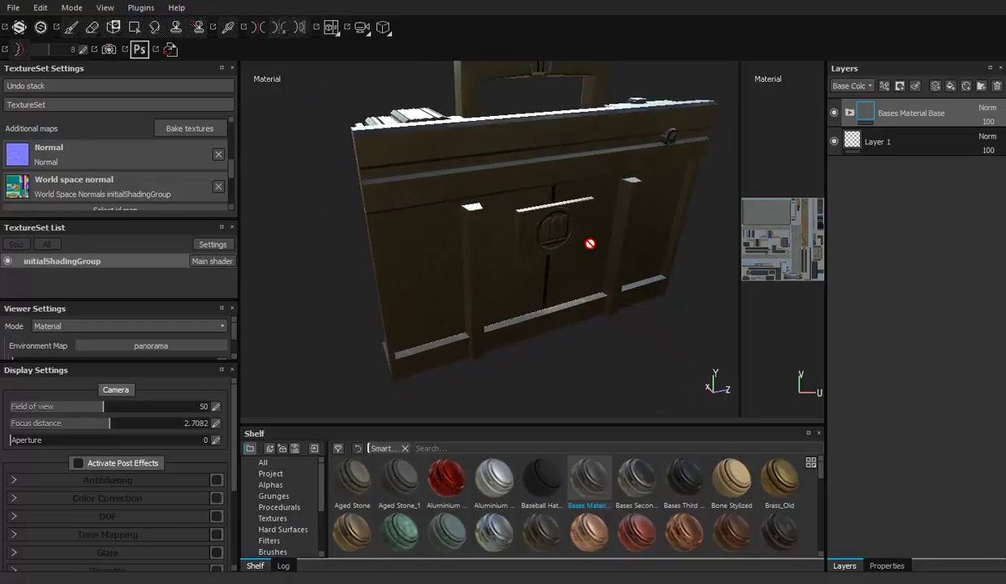
{"action": "left_click", "coordinate": [981, 86]}
Give the new folder a black mask and drop Bases Second Color into Folder 1
{"action": "right_click", "coordinate": [843, 113]}
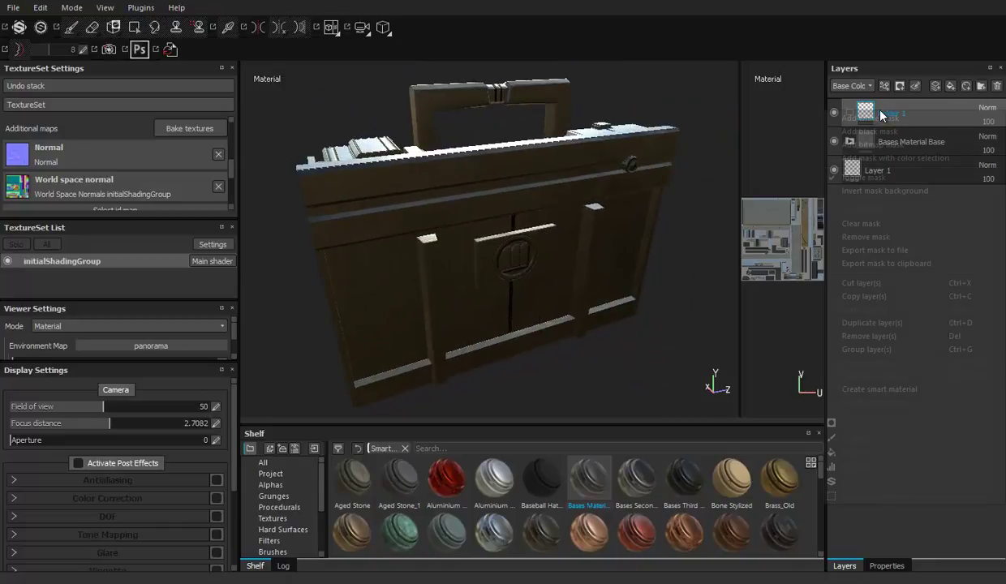
{"action": "left_click", "coordinate": [878, 130]}
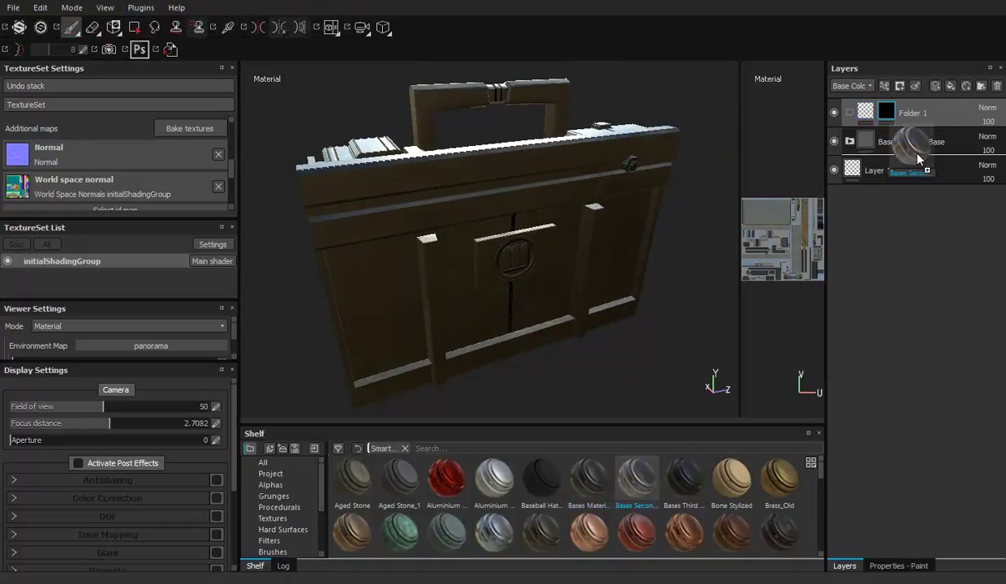
{"action": "left_click_drag", "start_coordinate": [644, 491], "coordinate": [931, 122]}
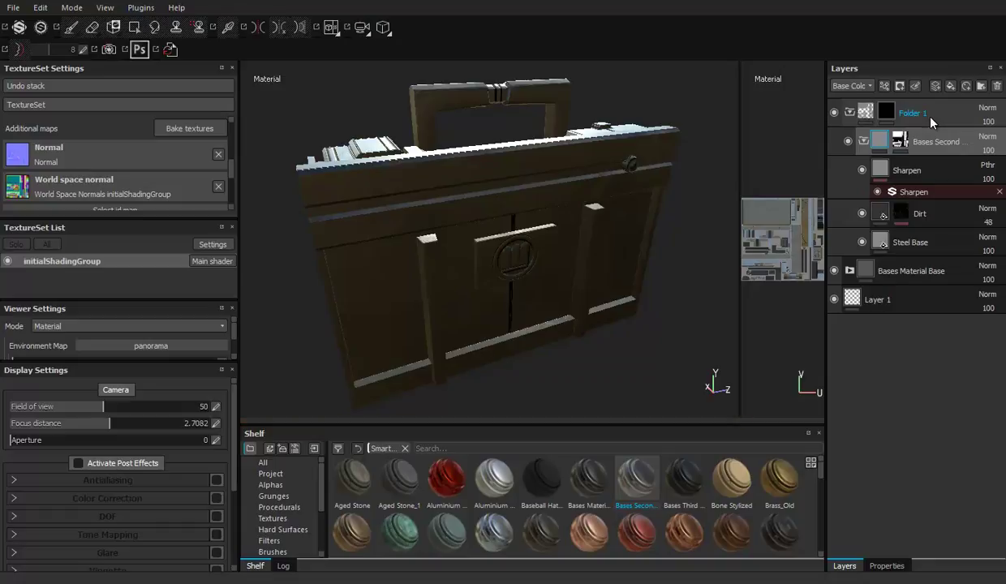
Remove Bases Second Color's own mask, collapse Folder 1 and select its mask
{"action": "right_click", "coordinate": [899, 148]}
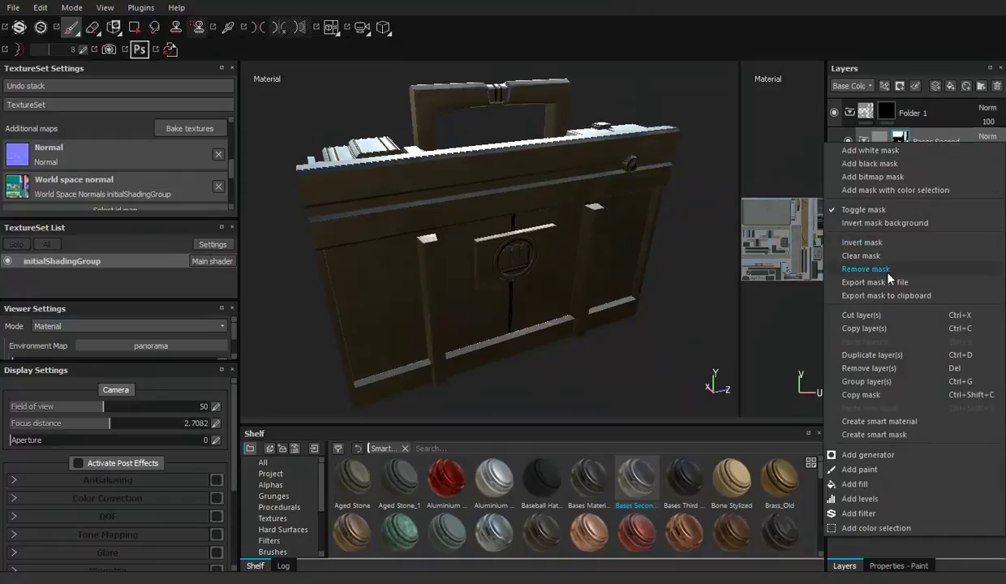
{"action": "left_click", "coordinate": [889, 274]}
{"action": "left_click_drag", "start_coordinate": [449, 236], "coordinate": [543, 224], "text": "alt"}
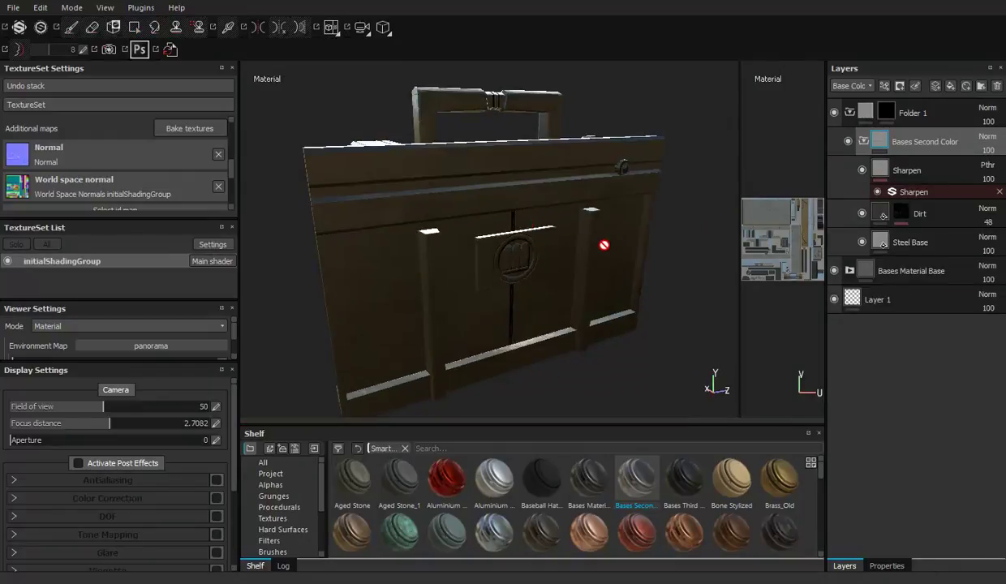
{"action": "left_click_drag", "start_coordinate": [553, 233], "coordinate": [584, 227], "text": "alt"}
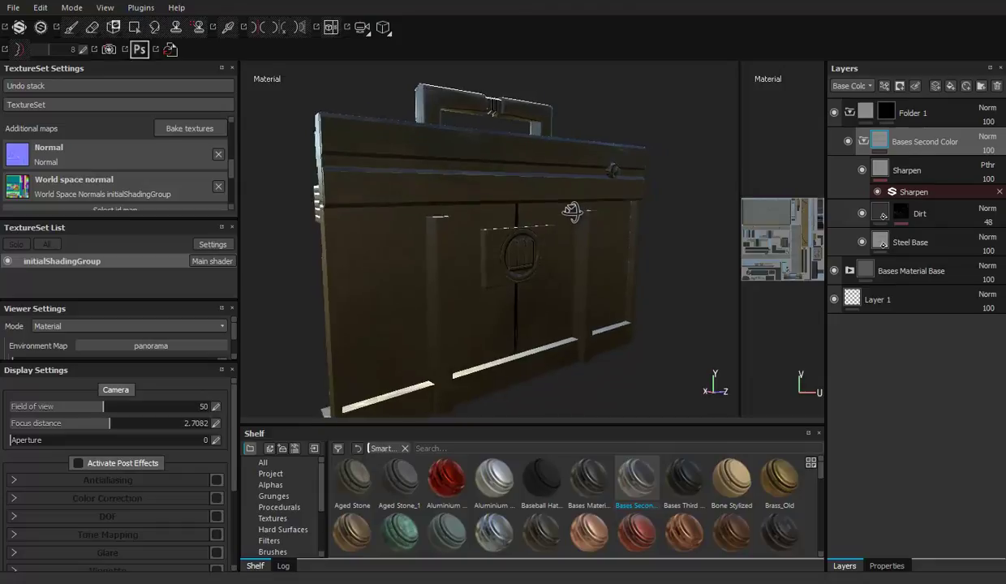
{"action": "left_click", "coordinate": [849, 112]}
{"action": "left_click", "coordinate": [881, 114]}
Set the Polygon Fill tool to mesh fill mode for Folder 1's mask
{"action": "left_click", "coordinate": [134, 27]}
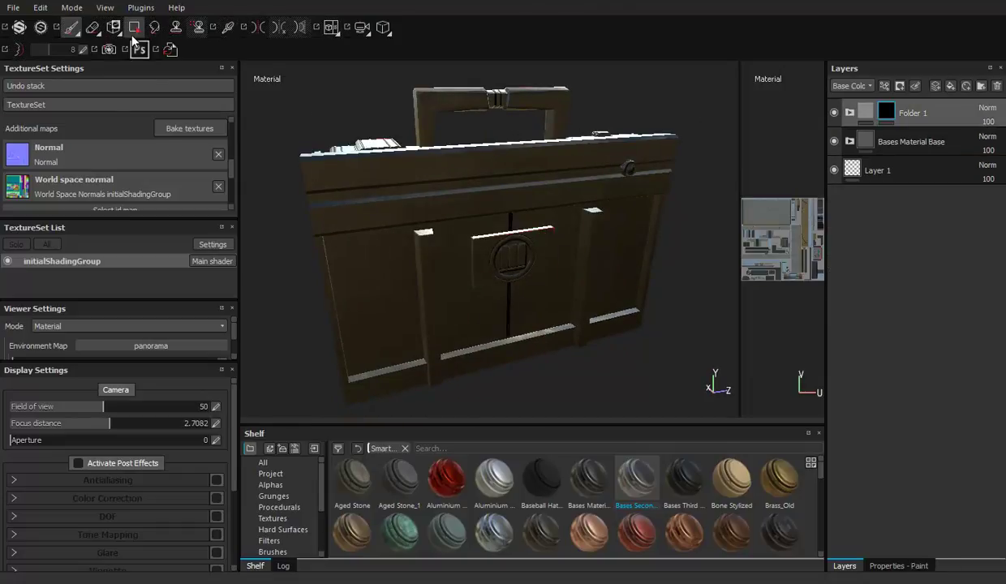
{"action": "left_click", "coordinate": [924, 566]}
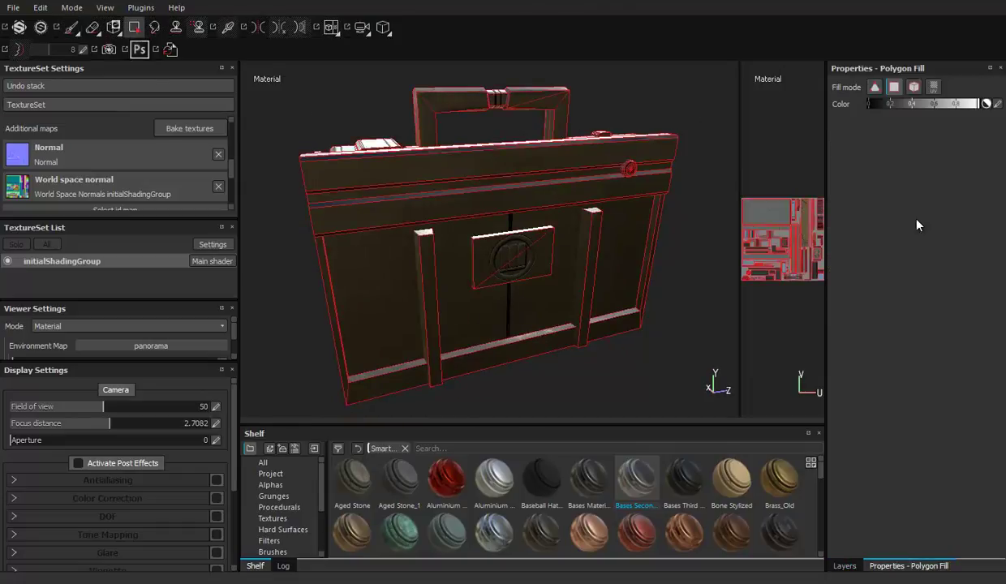
{"action": "left_click", "coordinate": [911, 89]}
{"action": "scroll", "coordinate": [424, 278], "scroll_direction": "up", "scroll_amount": 3}
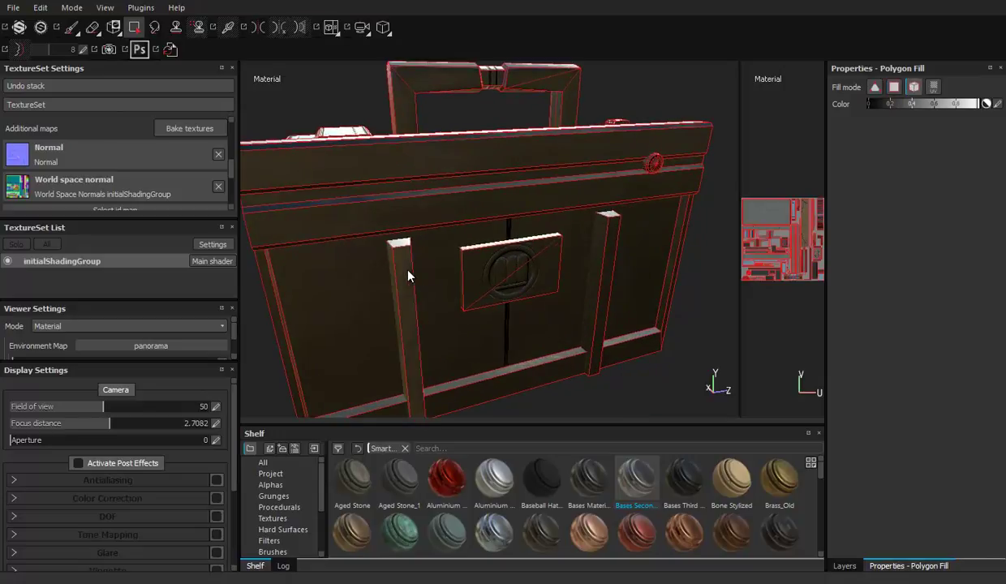
Fill Folder 1's mask on the case's top panels, side vent and trim
{"action": "mouse_move", "coordinate": [602, 229]}
{"action": "left_mouse_down", "text": "alt"}
{"action": "mouse_move", "coordinate": [549, 206]}
{"action": "mouse_move", "coordinate": [566, 221]}
{"action": "mouse_move", "coordinate": [487, 236]}
{"action": "mouse_move", "coordinate": [503, 225]}
{"action": "mouse_move", "coordinate": [512, 279]}
{"action": "mouse_move", "coordinate": [471, 243]}
{"action": "left_mouse_up", "text": "alt"}
{"action": "scroll", "coordinate": [442, 223], "scroll_direction": "up", "scroll_amount": 5}
{"action": "mouse_move", "coordinate": [411, 211]}
{"action": "left_mouse_down", "text": "alt"}
{"action": "mouse_move", "coordinate": [457, 253]}
{"action": "mouse_move", "coordinate": [627, 303]}
{"action": "mouse_move", "coordinate": [527, 273]}
{"action": "mouse_move", "coordinate": [515, 326]}
{"action": "mouse_move", "coordinate": [512, 281]}
{"action": "mouse_move", "coordinate": [400, 274]}
{"action": "mouse_move", "coordinate": [520, 271]}
{"action": "mouse_move", "coordinate": [594, 283]}
{"action": "mouse_move", "coordinate": [344, 287]}
{"action": "mouse_move", "coordinate": [577, 275]}
{"action": "mouse_move", "coordinate": [500, 258]}
{"action": "mouse_move", "coordinate": [557, 359]}
{"action": "mouse_move", "coordinate": [582, 265]}
{"action": "left_mouse_up", "text": "alt"}
{"action": "mouse_move", "coordinate": [636, 315]}
{"action": "left_mouse_down", "text": "alt"}
{"action": "mouse_move", "coordinate": [591, 280]}
{"action": "mouse_move", "coordinate": [600, 326]}
{"action": "left_mouse_up", "text": "alt"}
{"action": "mouse_move", "coordinate": [568, 292]}
{"action": "left_mouse_down", "text": "alt"}
{"action": "mouse_move", "coordinate": [498, 157]}
{"action": "mouse_move", "coordinate": [414, 242]}
{"action": "mouse_move", "coordinate": [530, 208]}
{"action": "mouse_move", "coordinate": [563, 229]}
{"action": "mouse_move", "coordinate": [532, 238]}
{"action": "mouse_move", "coordinate": [694, 219]}
{"action": "mouse_move", "coordinate": [483, 225]}
{"action": "mouse_move", "coordinate": [561, 315]}
{"action": "mouse_move", "coordinate": [494, 218]}
{"action": "mouse_move", "coordinate": [591, 298]}
{"action": "mouse_move", "coordinate": [570, 255]}
{"action": "mouse_move", "coordinate": [438, 274]}
{"action": "mouse_move", "coordinate": [452, 253]}
{"action": "mouse_move", "coordinate": [628, 276]}
{"action": "mouse_move", "coordinate": [438, 254]}
{"action": "mouse_move", "coordinate": [644, 240]}
{"action": "mouse_move", "coordinate": [669, 261]}
{"action": "mouse_move", "coordinate": [577, 220]}
{"action": "mouse_move", "coordinate": [571, 230]}
{"action": "mouse_move", "coordinate": [633, 244]}
{"action": "left_mouse_up", "text": "alt"}
{"action": "left_click", "coordinate": [845, 565]}
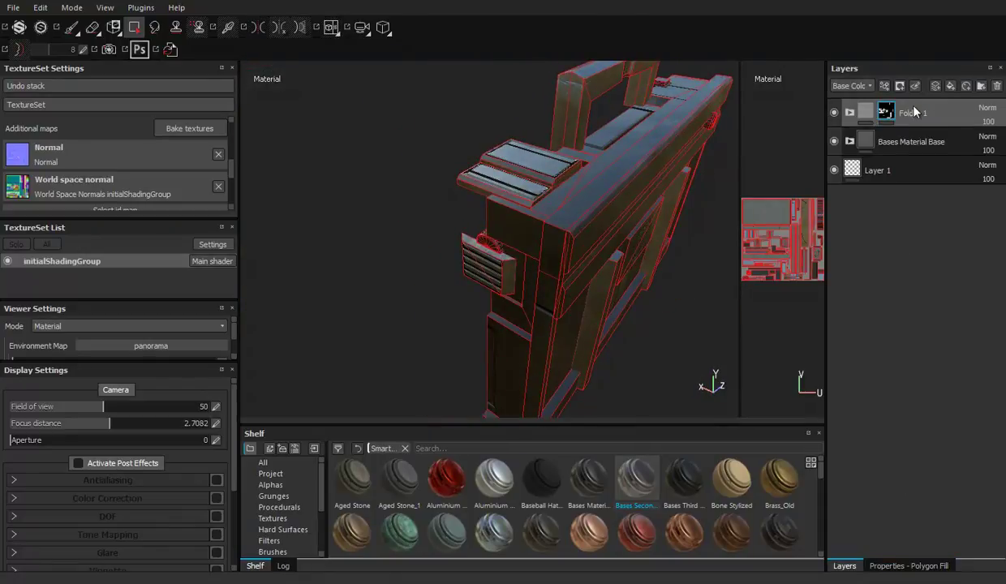
Add Folder 2 and try the Rubber Dry material from a 'ru' shelf search
{"action": "left_click", "coordinate": [981, 86]}
{"action": "left_click_drag", "start_coordinate": [590, 310], "coordinate": [626, 310], "text": "alt"}
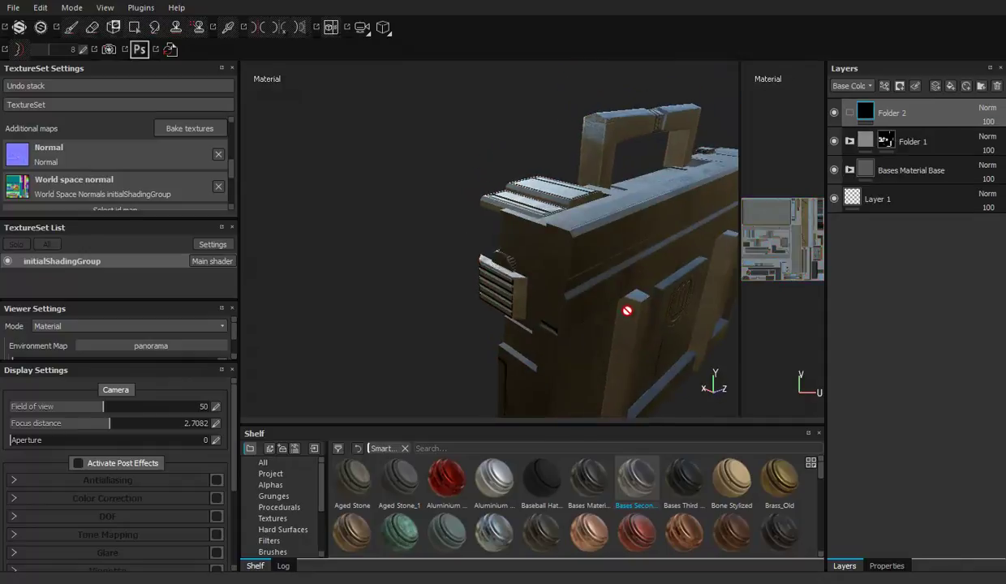
{"action": "left_click_drag", "start_coordinate": [636, 424], "coordinate": [503, 374]}
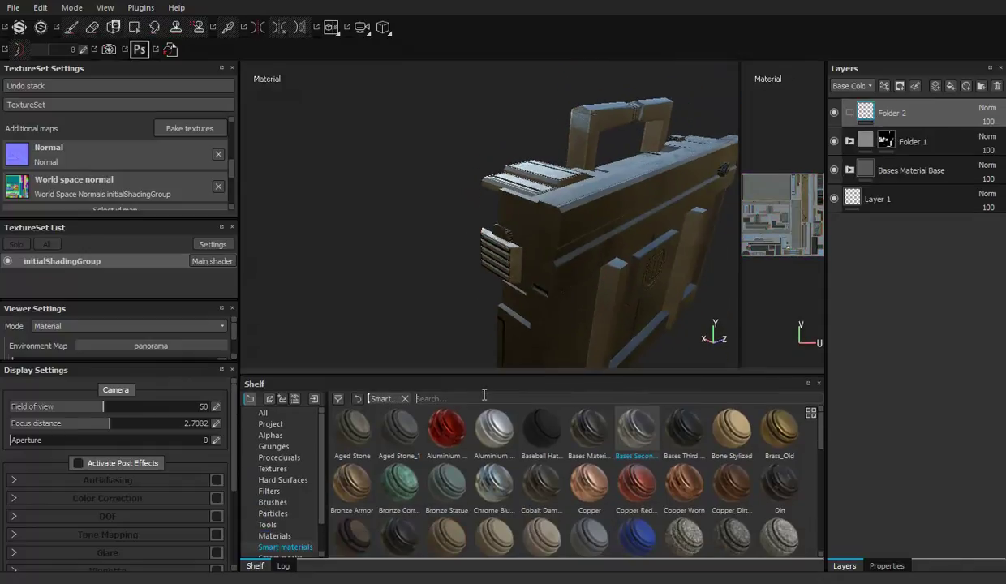
{"action": "left_click", "coordinate": [484, 394]}
{"action": "type", "text": "ru"}
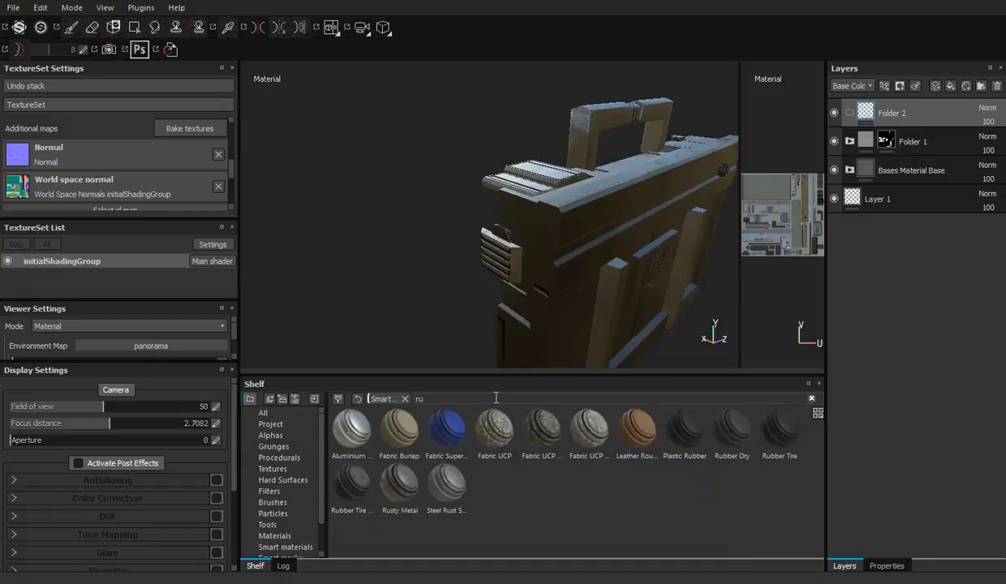
{"action": "mouse_move", "coordinate": [684, 430]}
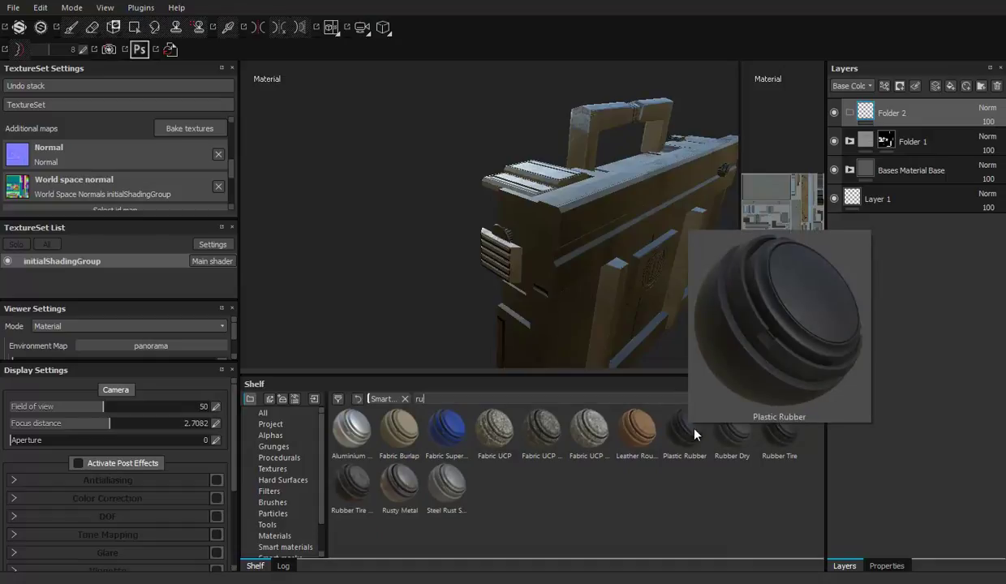
{"action": "mouse_move", "coordinate": [728, 433]}
{"action": "left_mouse_down"}
{"action": "mouse_move", "coordinate": [768, 410]}
{"action": "mouse_move", "coordinate": [741, 316]}
{"action": "left_mouse_up"}
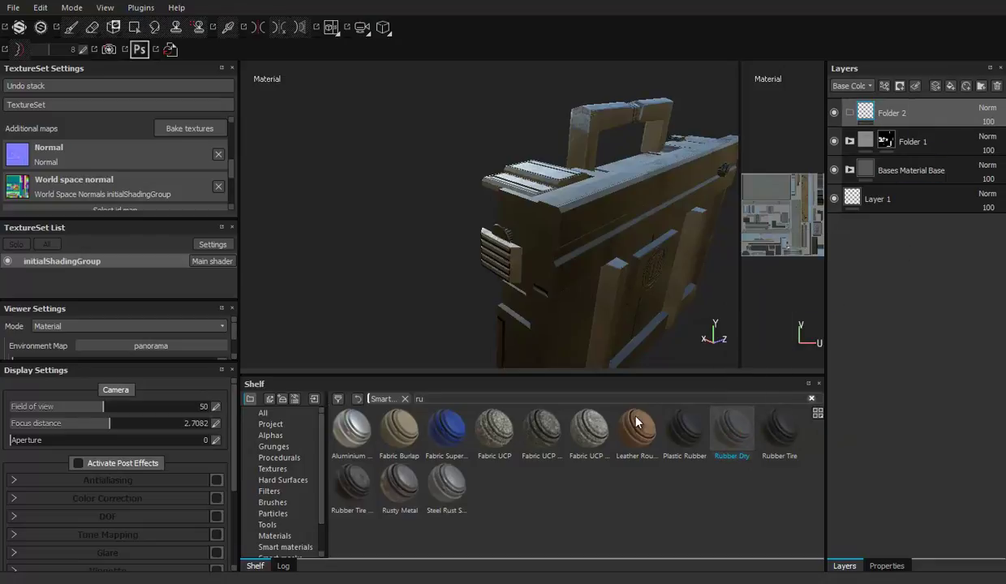
Search the shelf for 'plas' and put Plastic Hexagon into Folder 2
{"action": "key", "text": "BackSpace"}
{"action": "key", "text": "BackSpace"}
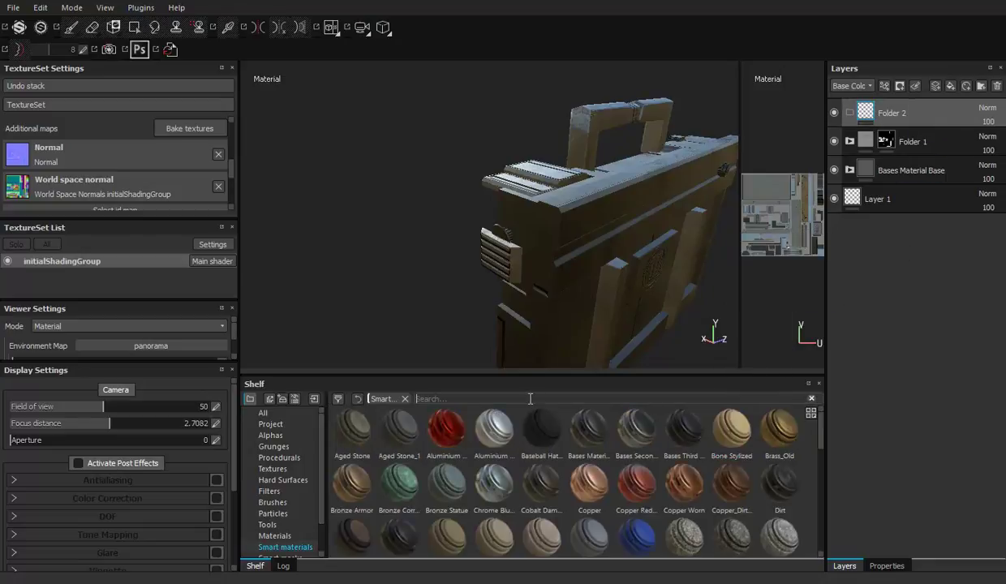
{"action": "type", "text": "plas"}
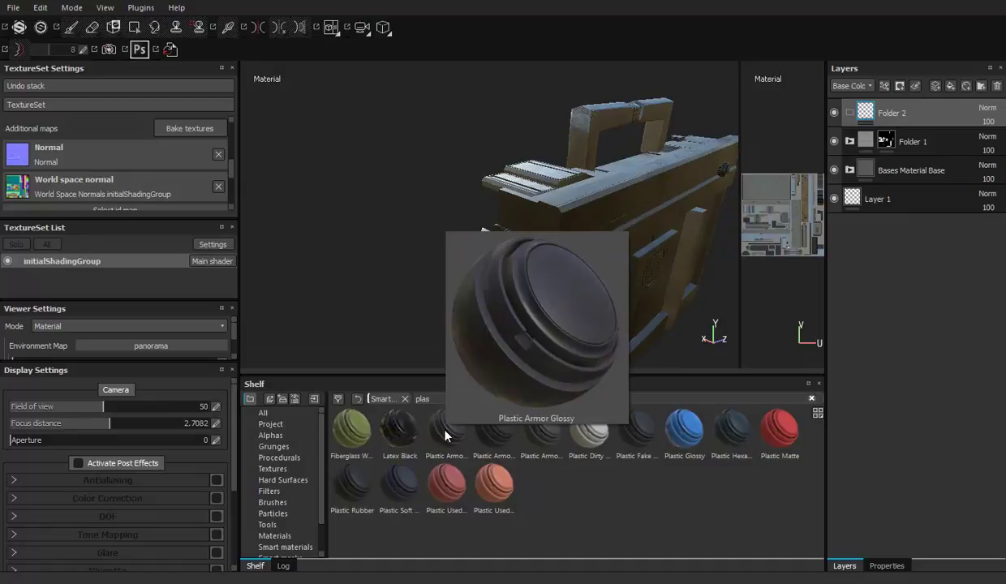
{"action": "mouse_move", "coordinate": [446, 430]}
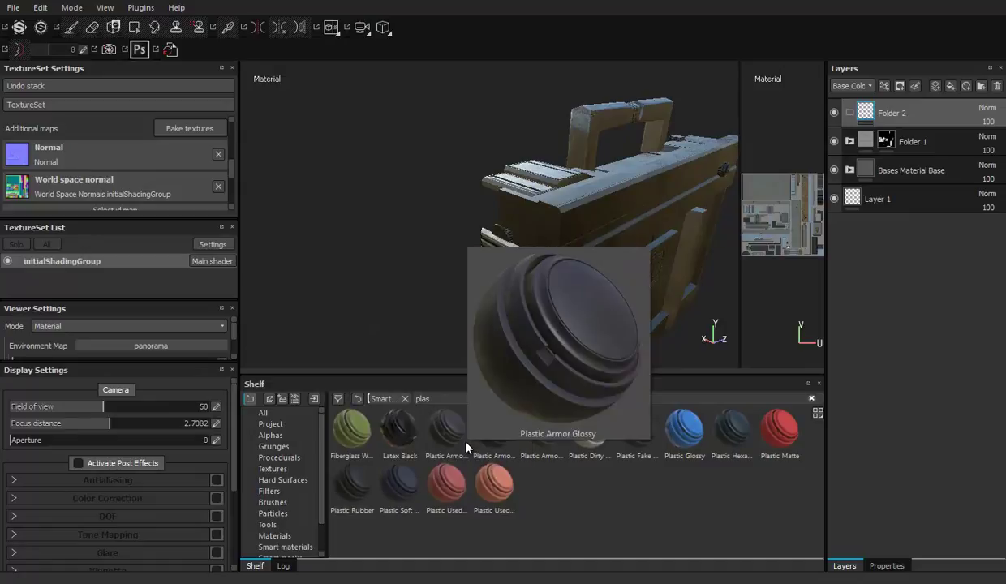
{"action": "mouse_move", "coordinate": [459, 446]}
{"action": "left_mouse_down"}
{"action": "mouse_move", "coordinate": [520, 355]}
{"action": "mouse_move", "coordinate": [332, 433]}
{"action": "left_mouse_up"}
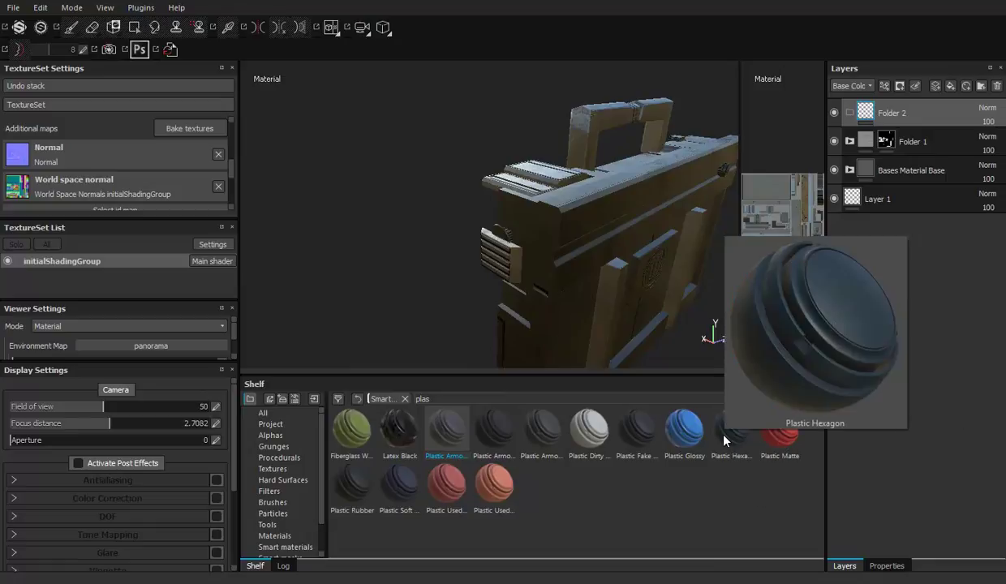
{"action": "left_click_drag", "start_coordinate": [721, 439], "coordinate": [918, 125]}
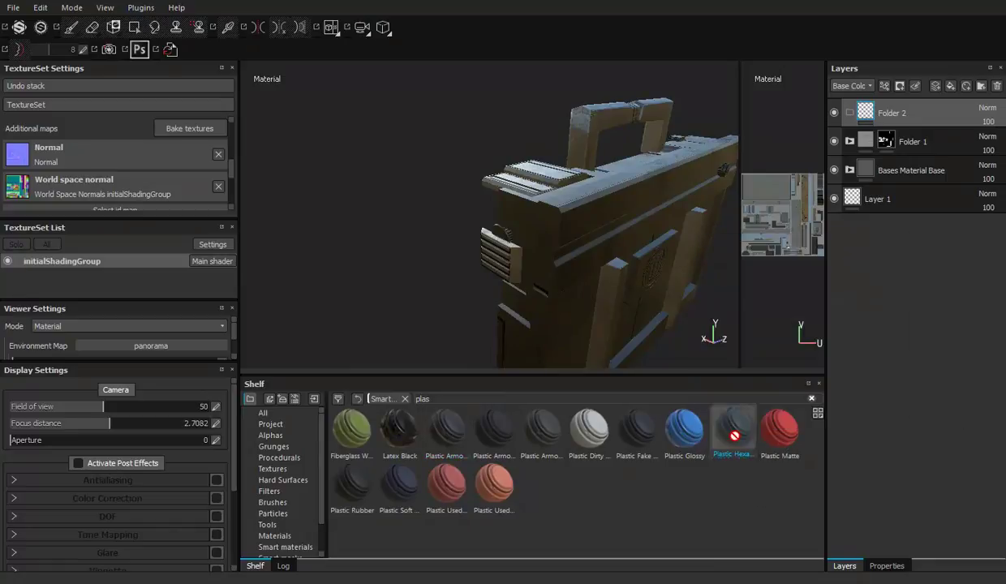
Collapse Folder 2 and give it a black mask
{"action": "left_click", "coordinate": [873, 108]}
{"action": "left_click", "coordinate": [863, 141]}
{"action": "left_click", "coordinate": [863, 142]}
{"action": "left_click", "coordinate": [850, 113]}
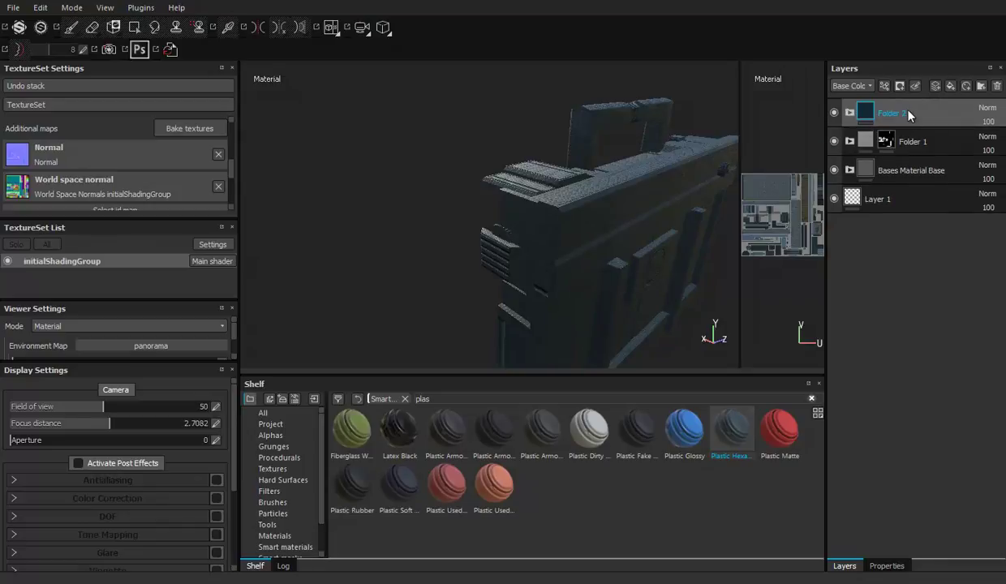
{"action": "right_click", "coordinate": [892, 119]}
{"action": "left_click", "coordinate": [844, 136]}
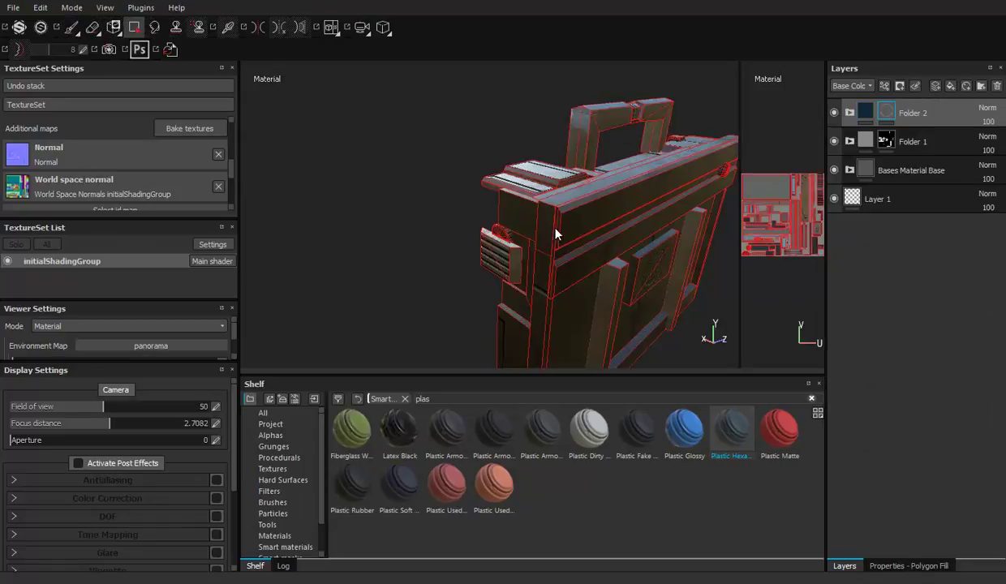
Set Polygon Fill to mesh mode and fill Folder 2's mask on the top panels and grille box
{"action": "left_click", "coordinate": [870, 566]}
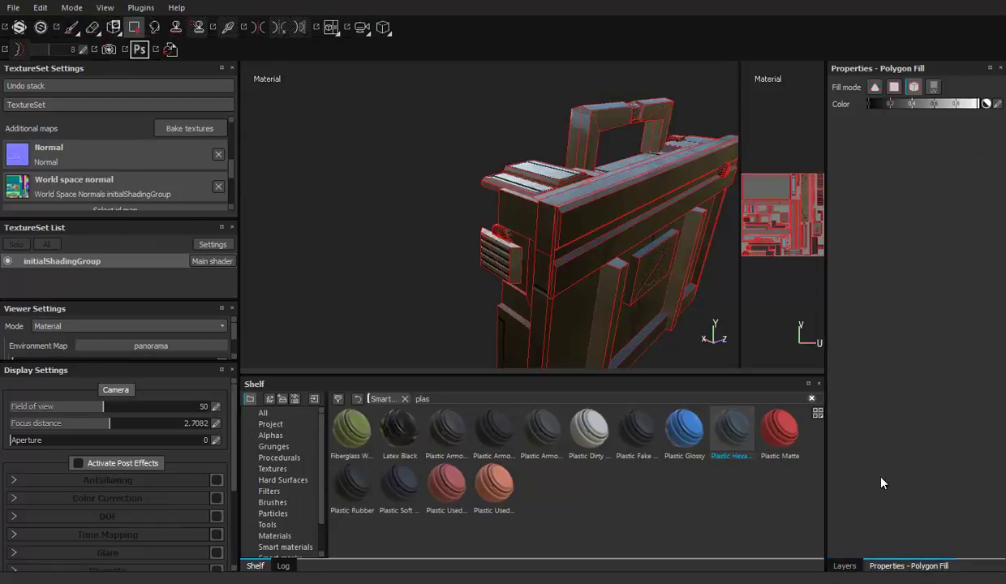
{"action": "left_click", "coordinate": [913, 87]}
{"action": "mouse_move", "coordinate": [577, 224]}
{"action": "left_mouse_down", "text": "alt"}
{"action": "mouse_move", "coordinate": [430, 337]}
{"action": "mouse_move", "coordinate": [516, 213]}
{"action": "mouse_move", "coordinate": [532, 363]}
{"action": "left_mouse_up", "text": "alt"}
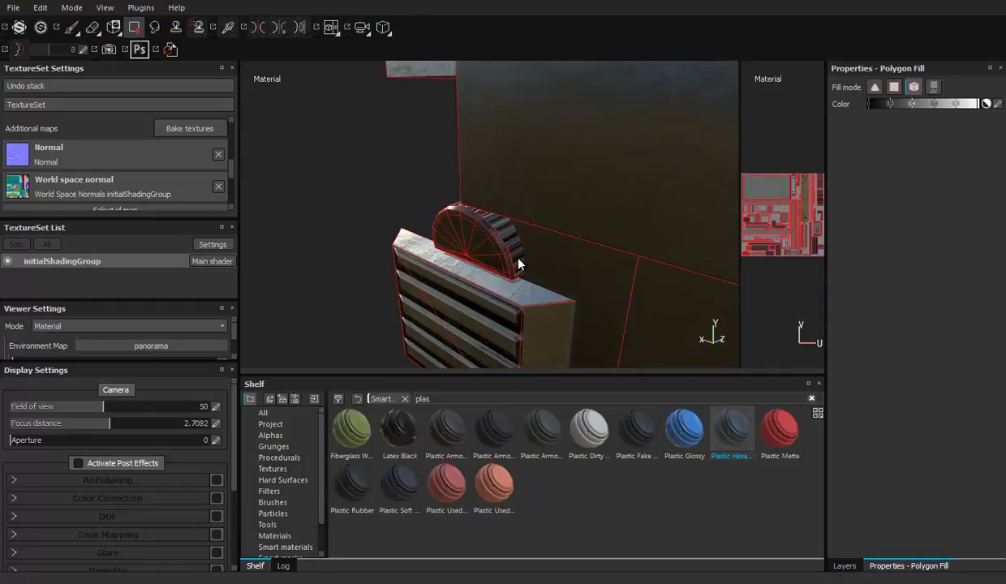
{"action": "mouse_move", "coordinate": [423, 262]}
{"action": "left_mouse_down", "text": "alt"}
{"action": "mouse_move", "coordinate": [633, 254]}
{"action": "mouse_move", "coordinate": [550, 288]}
{"action": "mouse_move", "coordinate": [529, 207]}
{"action": "mouse_move", "coordinate": [520, 217]}
{"action": "mouse_move", "coordinate": [633, 333]}
{"action": "mouse_move", "coordinate": [461, 113]}
{"action": "left_mouse_up", "text": "alt"}
{"action": "mouse_move", "coordinate": [616, 309]}
{"action": "left_mouse_down", "text": "alt"}
{"action": "mouse_move", "coordinate": [511, 101]}
{"action": "mouse_move", "coordinate": [209, 56]}
{"action": "mouse_move", "coordinate": [535, 168]}
{"action": "mouse_move", "coordinate": [549, 231]}
{"action": "mouse_move", "coordinate": [216, 112]}
{"action": "mouse_move", "coordinate": [317, 162]}
{"action": "mouse_move", "coordinate": [546, 200]}
{"action": "mouse_move", "coordinate": [246, 217]}
{"action": "mouse_move", "coordinate": [573, 258]}
{"action": "mouse_move", "coordinate": [482, 202]}
{"action": "left_mouse_up", "text": "alt"}
{"action": "right_click_drag", "start_coordinate": [482, 202], "coordinate": [528, 244], "text": "alt"}
{"action": "mouse_move", "coordinate": [528, 245]}
{"action": "left_mouse_down", "text": "alt"}
{"action": "mouse_move", "coordinate": [665, 213]}
{"action": "mouse_move", "coordinate": [579, 186]}
{"action": "mouse_move", "coordinate": [535, 247]}
{"action": "mouse_move", "coordinate": [551, 256]}
{"action": "mouse_move", "coordinate": [545, 193]}
{"action": "mouse_move", "coordinate": [714, 162]}
{"action": "left_mouse_up", "text": "alt"}
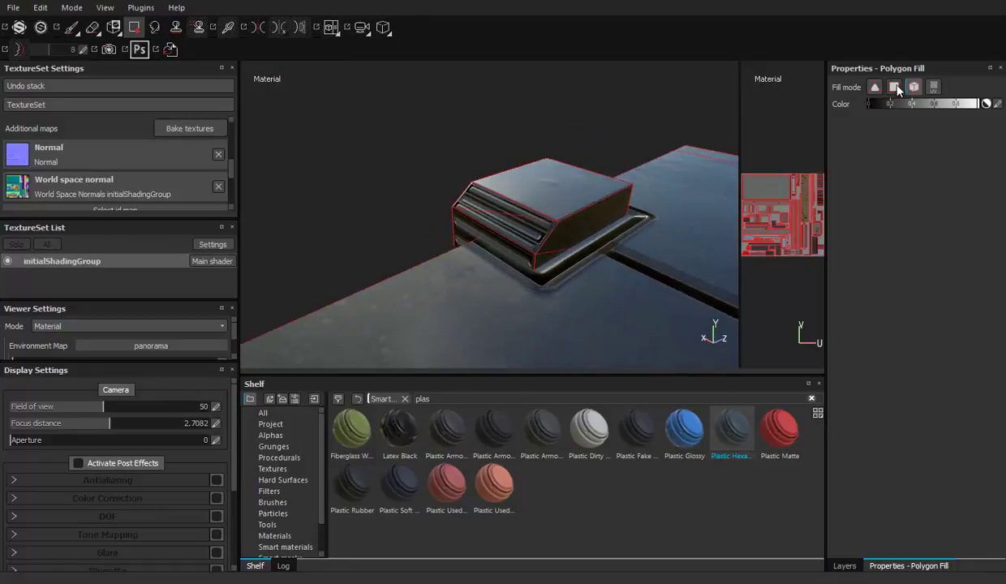
{"action": "left_click_drag", "start_coordinate": [478, 261], "coordinate": [411, 275], "text": "alt"}
{"action": "mouse_move", "coordinate": [512, 247]}
{"action": "left_mouse_down", "text": "alt"}
{"action": "mouse_move", "coordinate": [450, 270]}
{"action": "mouse_move", "coordinate": [472, 258]}
{"action": "left_mouse_up", "text": "alt"}
Replace Folder 2's Plastic Hexagon with the Plastic Rubber smart material and collapse the folder
{"action": "left_click", "coordinate": [844, 565]}
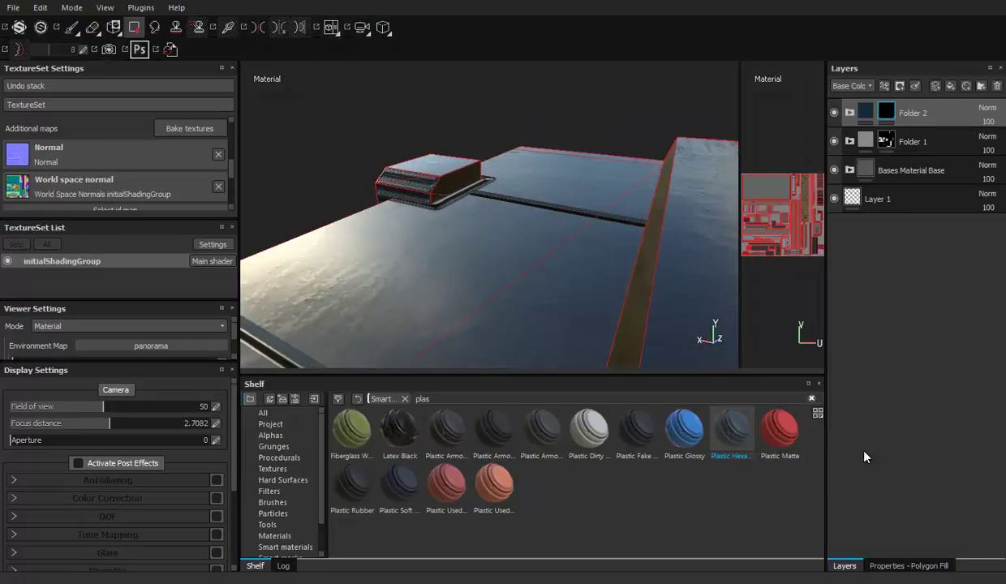
{"action": "left_click", "coordinate": [848, 116]}
{"action": "left_click_drag", "start_coordinate": [887, 134], "coordinate": [897, 147]}
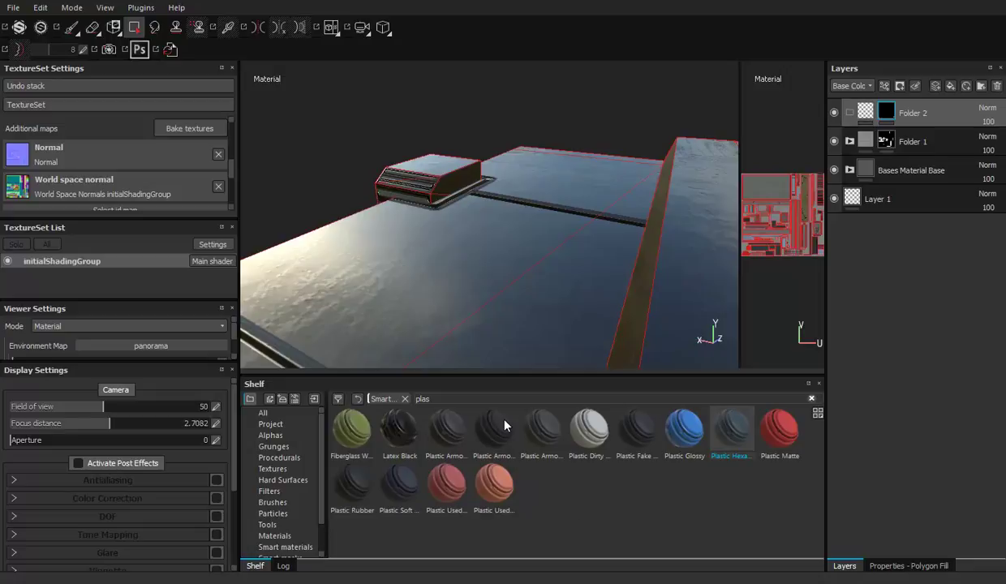
{"action": "left_click", "coordinate": [354, 485]}
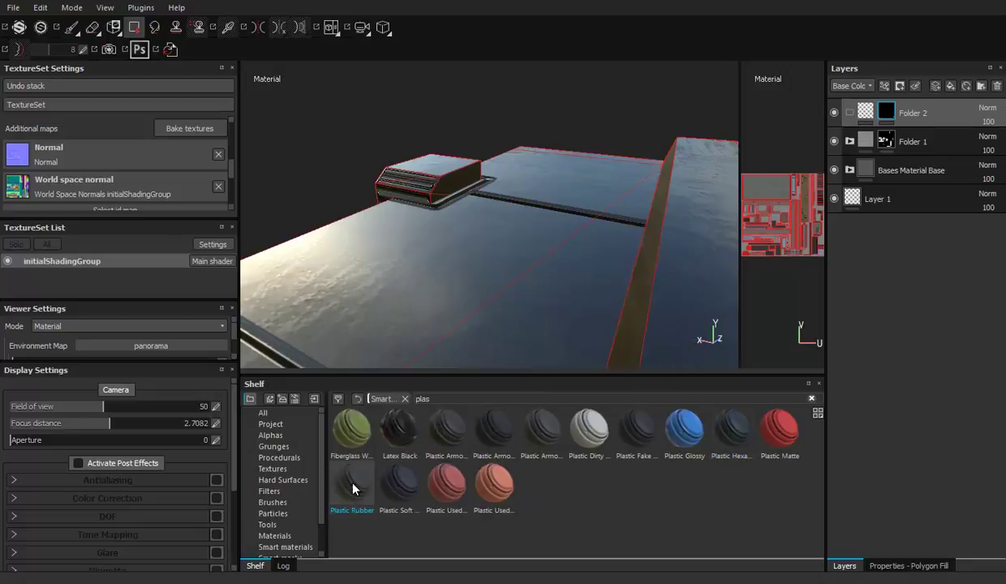
{"action": "left_click_drag", "start_coordinate": [960, 110], "coordinate": [954, 106]}
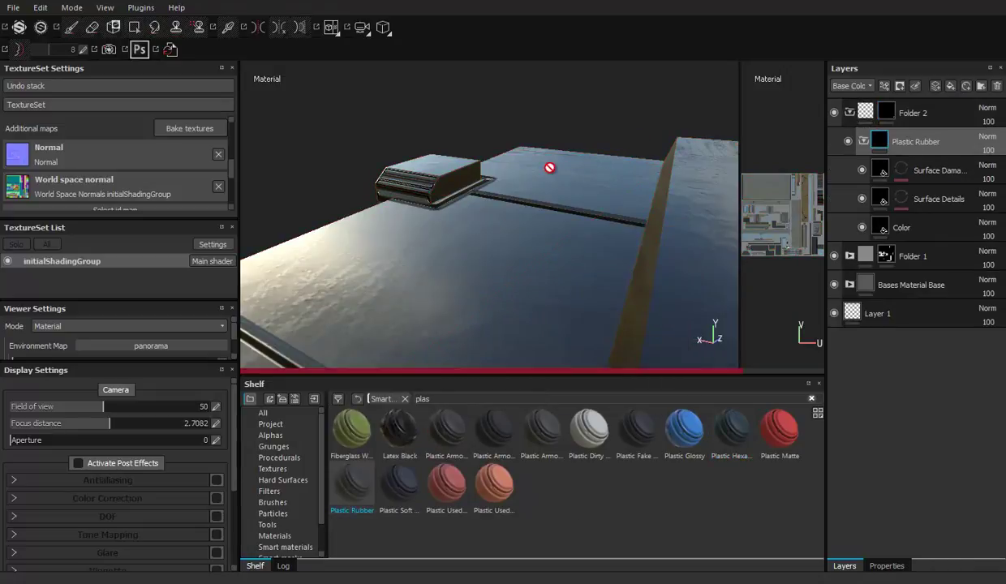
{"action": "mouse_move", "coordinate": [457, 158]}
{"action": "left_mouse_down", "text": "alt"}
{"action": "mouse_move", "coordinate": [643, 225]}
{"action": "mouse_move", "coordinate": [446, 241]}
{"action": "mouse_move", "coordinate": [305, 144]}
{"action": "mouse_move", "coordinate": [506, 185]}
{"action": "mouse_move", "coordinate": [667, 191]}
{"action": "mouse_move", "coordinate": [451, 198]}
{"action": "left_mouse_up", "text": "alt"}
{"action": "right_click_drag", "start_coordinate": [451, 198], "coordinate": [577, 210], "text": "alt"}
{"action": "left_click", "coordinate": [849, 112]}
Create Folder 3 with a black mask
{"action": "key", "text": "4"}
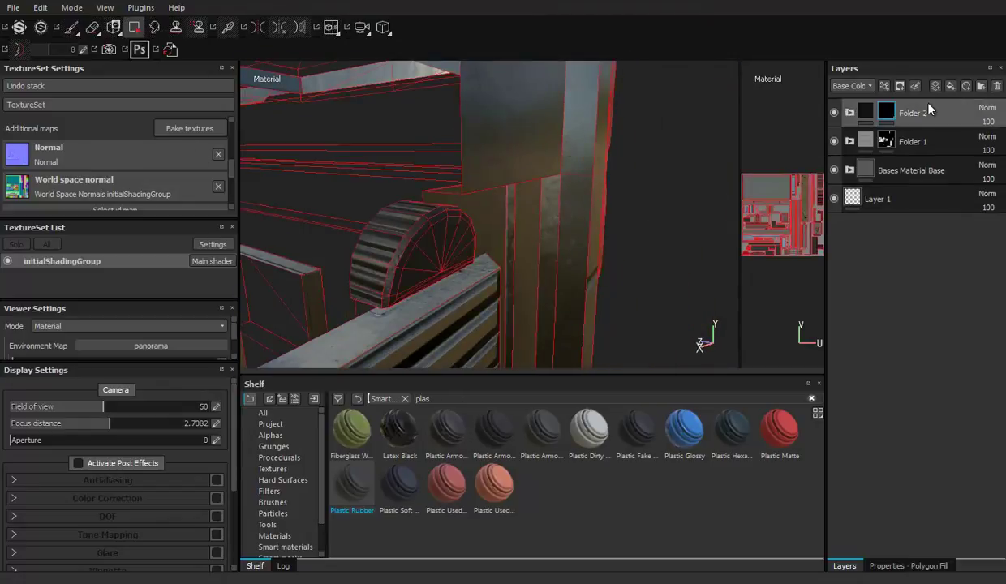
{"action": "left_click", "coordinate": [978, 87]}
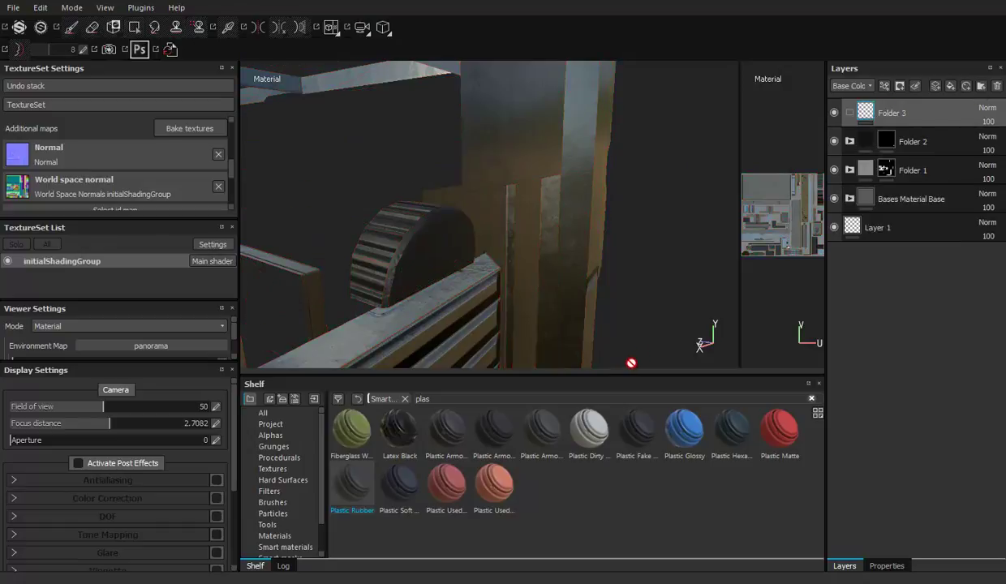
{"action": "right_click", "coordinate": [897, 124]}
{"action": "left_click", "coordinate": [869, 134]}
{"action": "key", "text": "4"}
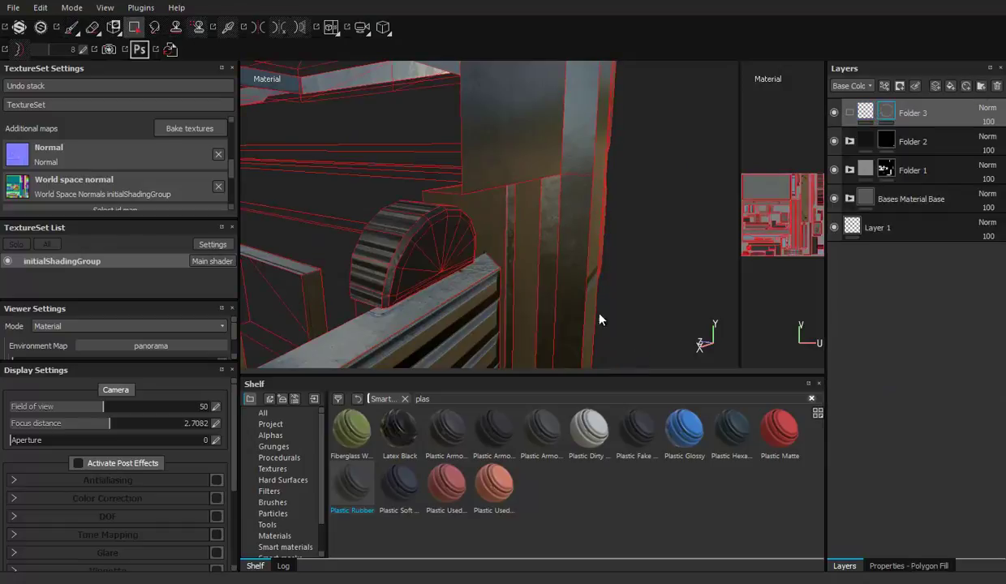
Put Bases Second Color into Folder 3, remove its own mask, and select the folder mask
{"action": "key", "text": "BackSpace"}
{"action": "key", "text": "BackSpace"}
{"action": "key", "text": "BackSpace"}
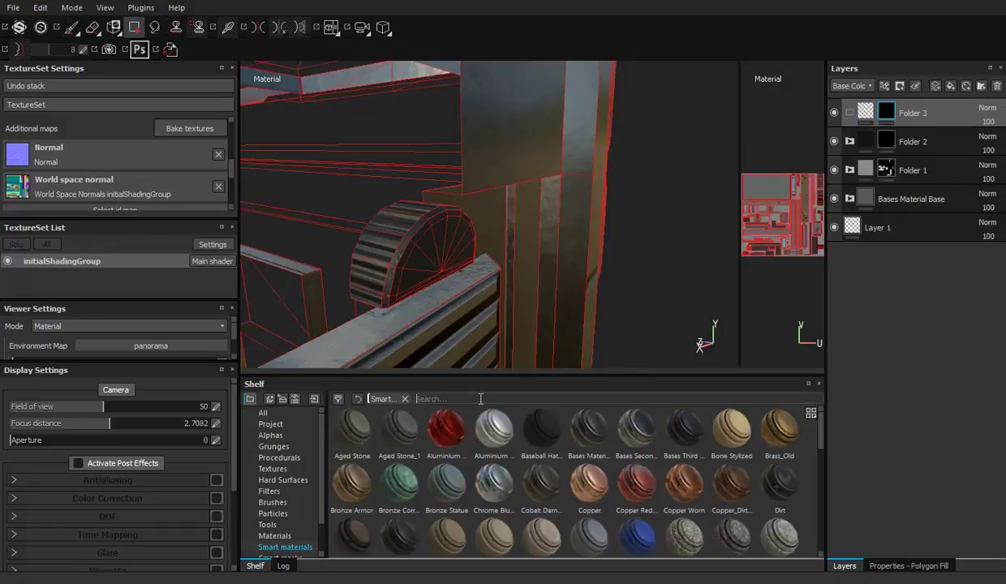
{"action": "left_click_drag", "start_coordinate": [637, 428], "coordinate": [931, 124]}
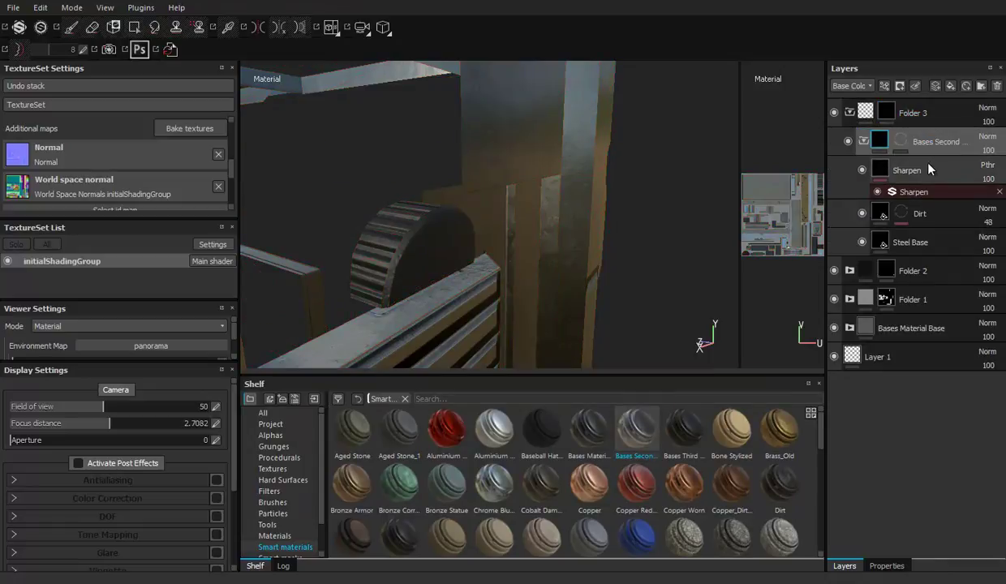
{"action": "key", "text": "4"}
{"action": "right_click", "coordinate": [896, 143]}
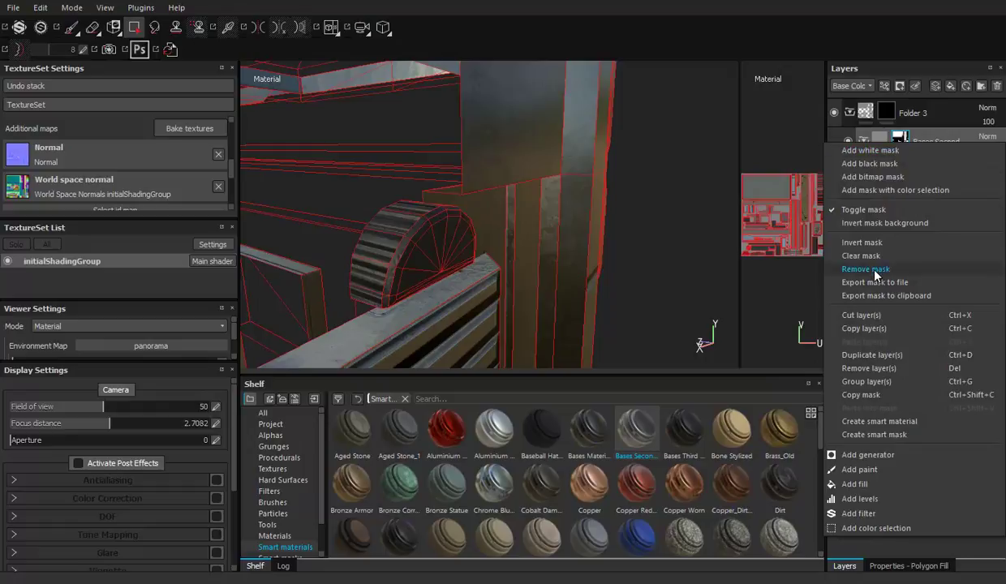
{"action": "left_click", "coordinate": [846, 262]}
{"action": "left_click", "coordinate": [887, 113]}
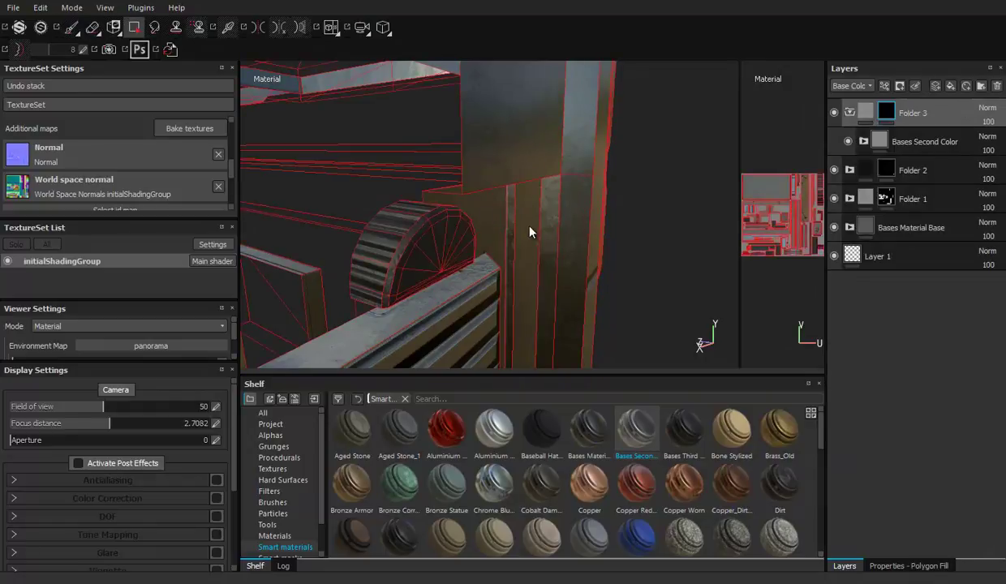
{"action": "left_click", "coordinate": [850, 113]}
{"action": "mouse_move", "coordinate": [521, 235]}
{"action": "left_mouse_down", "text": "alt"}
{"action": "mouse_move", "coordinate": [504, 258]}
{"action": "mouse_move", "coordinate": [254, 122]}
{"action": "left_mouse_up", "text": "alt"}
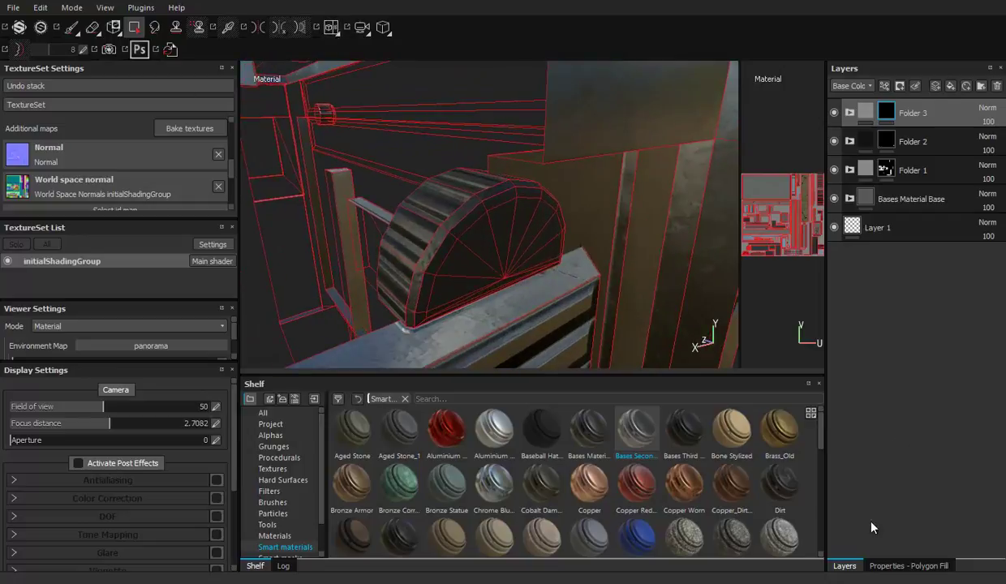
{"action": "left_click", "coordinate": [907, 566]}
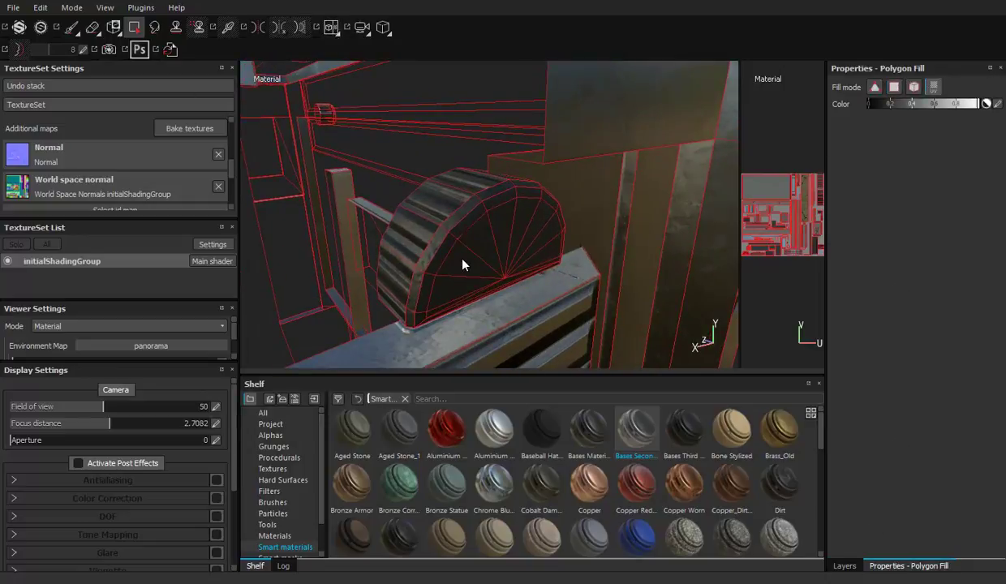
{"action": "mouse_move", "coordinate": [479, 245]}
{"action": "left_mouse_down", "text": "alt"}
{"action": "mouse_move", "coordinate": [411, 250]}
{"action": "mouse_move", "coordinate": [566, 191]}
{"action": "left_mouse_up", "text": "alt"}
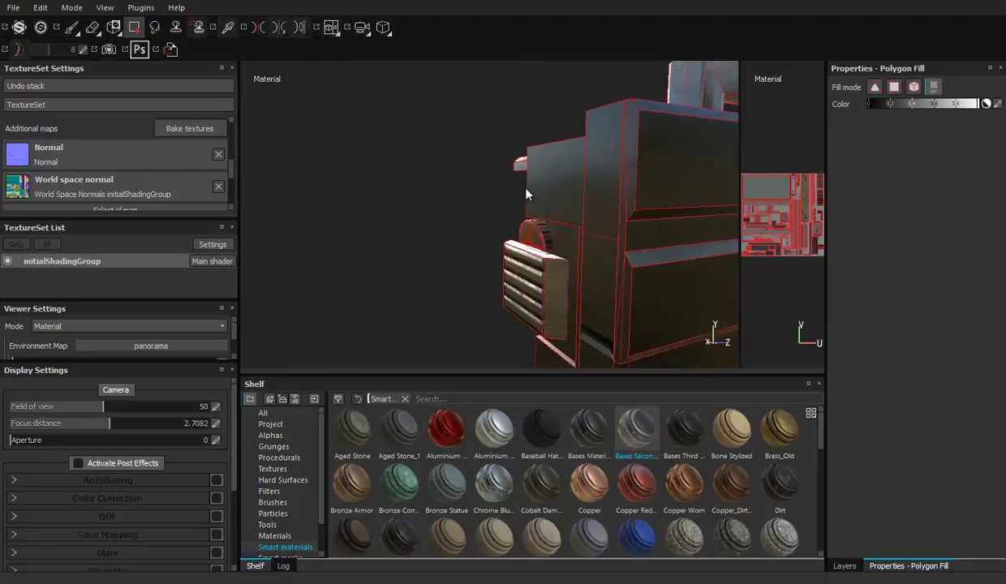
{"action": "mouse_move", "coordinate": [565, 191]}
{"action": "left_mouse_down", "text": "alt"}
{"action": "mouse_move", "coordinate": [108, 255]}
{"action": "mouse_move", "coordinate": [593, 238]}
{"action": "mouse_move", "coordinate": [130, 227]}
{"action": "mouse_move", "coordinate": [458, 236]}
{"action": "mouse_move", "coordinate": [526, 177]}
{"action": "mouse_move", "coordinate": [427, 188]}
{"action": "mouse_move", "coordinate": [702, 181]}
{"action": "left_mouse_up", "text": "alt"}
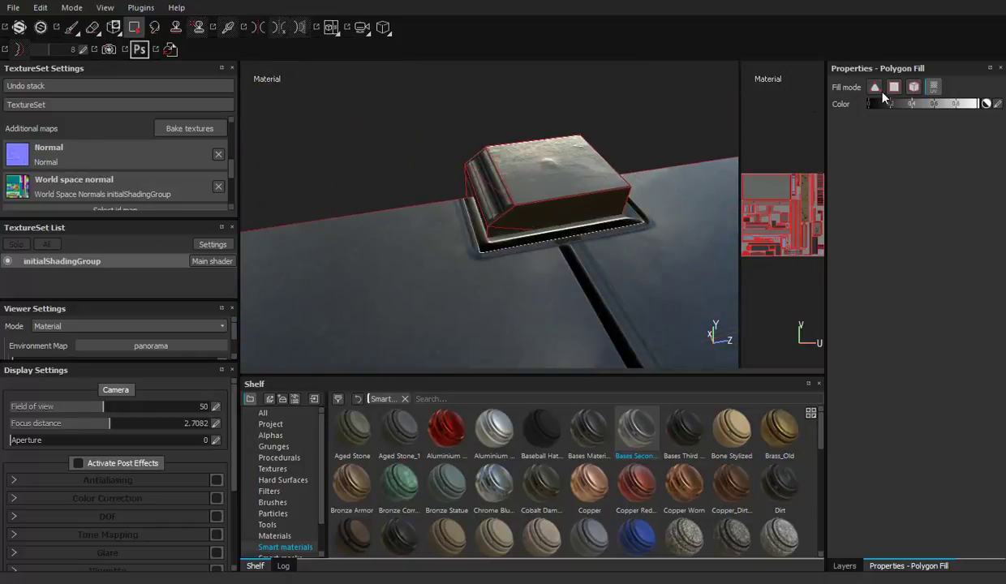
{"action": "mouse_move", "coordinate": [523, 172]}
{"action": "left_mouse_down", "text": "alt"}
{"action": "mouse_move", "coordinate": [499, 254]}
{"action": "mouse_move", "coordinate": [510, 220]}
{"action": "mouse_move", "coordinate": [454, 247]}
{"action": "left_mouse_up", "text": "alt"}
{"action": "scroll", "coordinate": [381, 227], "scroll_direction": "up", "scroll_amount": 5}
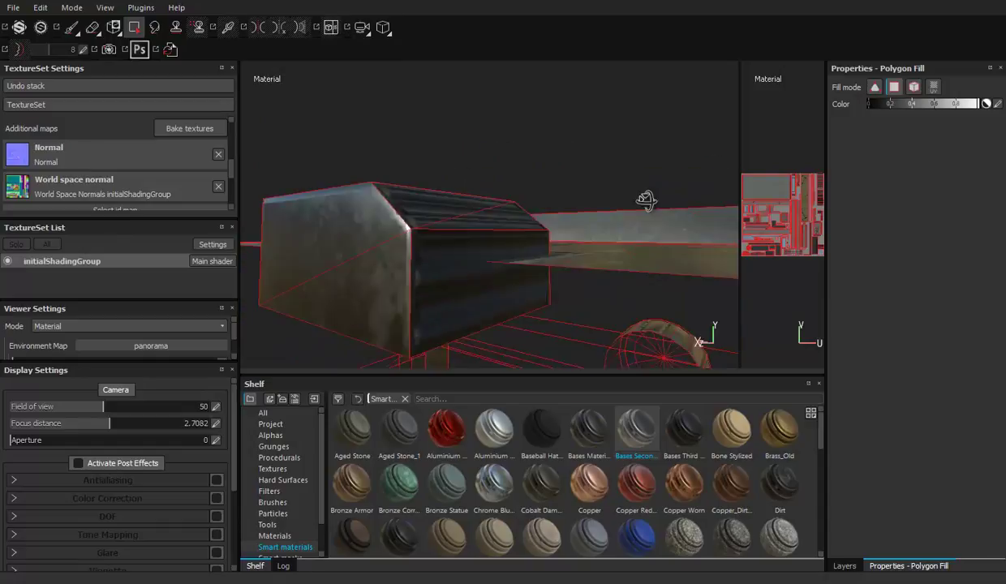
{"action": "mouse_move", "coordinate": [392, 237]}
{"action": "left_mouse_down", "text": "alt"}
{"action": "mouse_move", "coordinate": [421, 283]}
{"action": "mouse_move", "coordinate": [449, 276]}
{"action": "mouse_move", "coordinate": [340, 187]}
{"action": "mouse_move", "coordinate": [310, 222]}
{"action": "mouse_move", "coordinate": [272, 174]}
{"action": "mouse_move", "coordinate": [594, 195]}
{"action": "mouse_move", "coordinate": [568, 174]}
{"action": "mouse_move", "coordinate": [595, 155]}
{"action": "mouse_move", "coordinate": [544, 163]}
{"action": "left_mouse_up", "text": "alt"}
{"action": "scroll", "coordinate": [483, 219], "scroll_direction": "down", "scroll_amount": 3}
{"action": "mouse_move", "coordinate": [543, 162]}
{"action": "right_mouse_down", "text": "alt"}
{"action": "mouse_move", "coordinate": [539, 202]}
{"action": "mouse_move", "coordinate": [504, 206]}
{"action": "mouse_move", "coordinate": [543, 220]}
{"action": "mouse_move", "coordinate": [565, 182]}
{"action": "mouse_move", "coordinate": [560, 203]}
{"action": "right_mouse_up", "text": "alt"}
{"action": "left_click", "coordinate": [844, 565]}
{"action": "left_click", "coordinate": [885, 138]}
{"action": "left_click", "coordinate": [890, 567]}
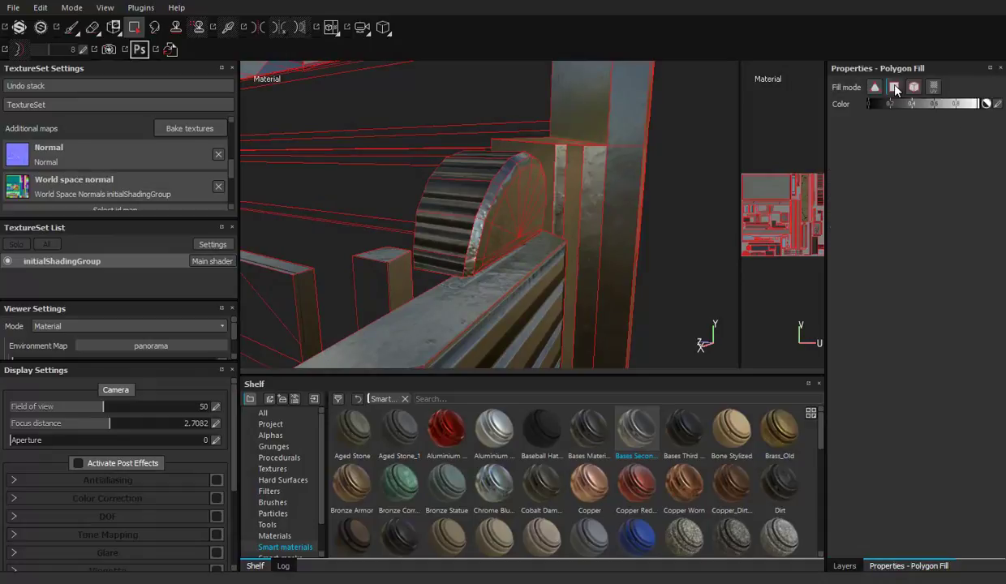
{"action": "mouse_move", "coordinate": [464, 182]}
{"action": "left_mouse_down", "text": "alt"}
{"action": "mouse_move", "coordinate": [483, 210]}
{"action": "mouse_move", "coordinate": [519, 227]}
{"action": "left_mouse_up", "text": "alt"}
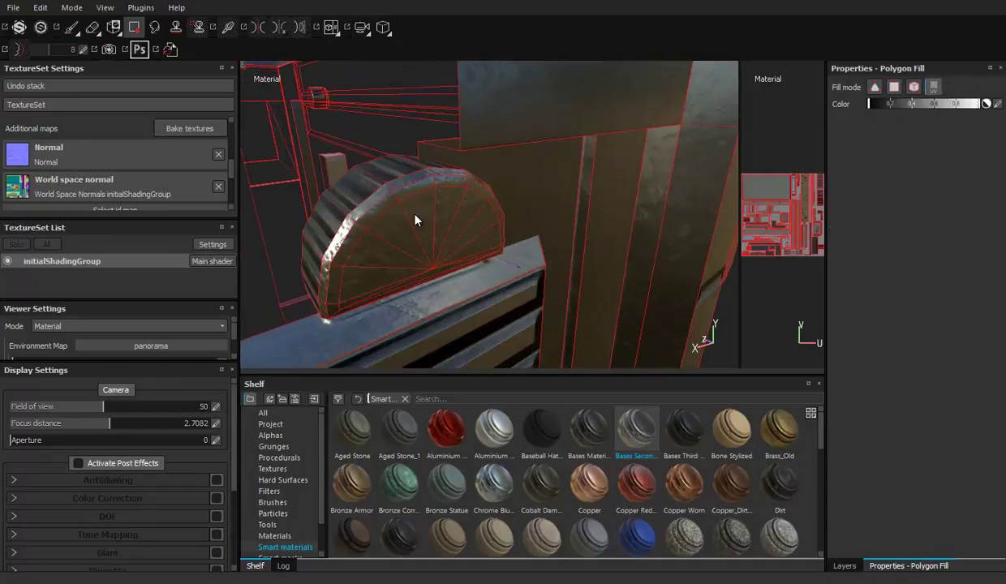
{"action": "mouse_move", "coordinate": [503, 232]}
{"action": "left_mouse_down", "text": "alt"}
{"action": "mouse_move", "coordinate": [306, 164]}
{"action": "mouse_move", "coordinate": [498, 158]}
{"action": "mouse_move", "coordinate": [375, 157]}
{"action": "mouse_move", "coordinate": [523, 215]}
{"action": "left_mouse_up", "text": "alt"}
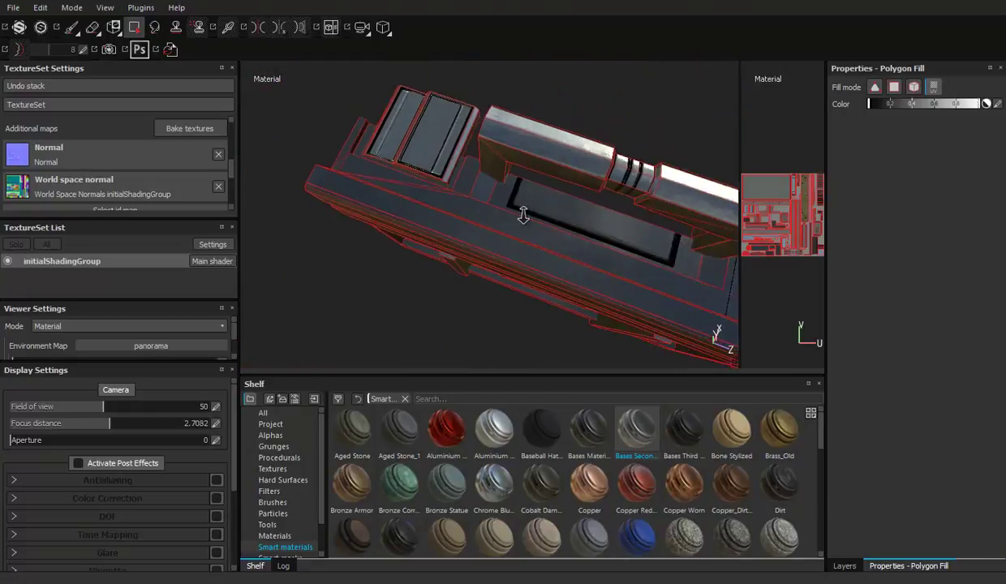
{"action": "right_click_drag", "start_coordinate": [523, 215], "coordinate": [482, 225], "text": "alt"}
{"action": "middle_click_drag", "start_coordinate": [483, 225], "coordinate": [671, 255], "text": "alt"}
{"action": "mouse_move", "coordinate": [671, 254]}
{"action": "left_mouse_down", "text": "alt"}
{"action": "mouse_move", "coordinate": [588, 145]}
{"action": "mouse_move", "coordinate": [449, 193]}
{"action": "mouse_move", "coordinate": [549, 178]}
{"action": "left_mouse_up", "text": "alt"}
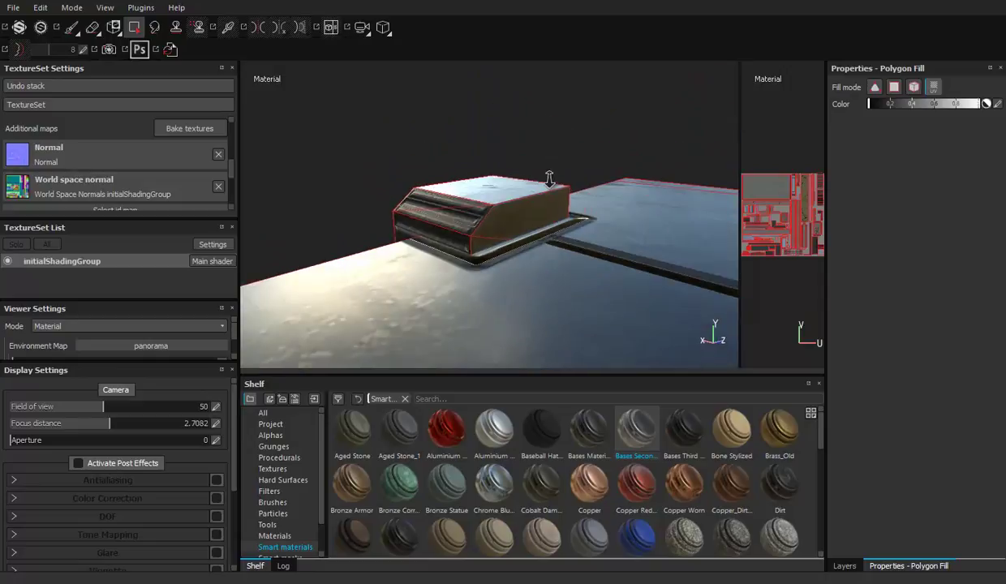
{"action": "mouse_move", "coordinate": [498, 167]}
{"action": "right_mouse_down", "text": "alt"}
{"action": "mouse_move", "coordinate": [417, 174]}
{"action": "mouse_move", "coordinate": [551, 155]}
{"action": "right_mouse_up", "text": "alt"}
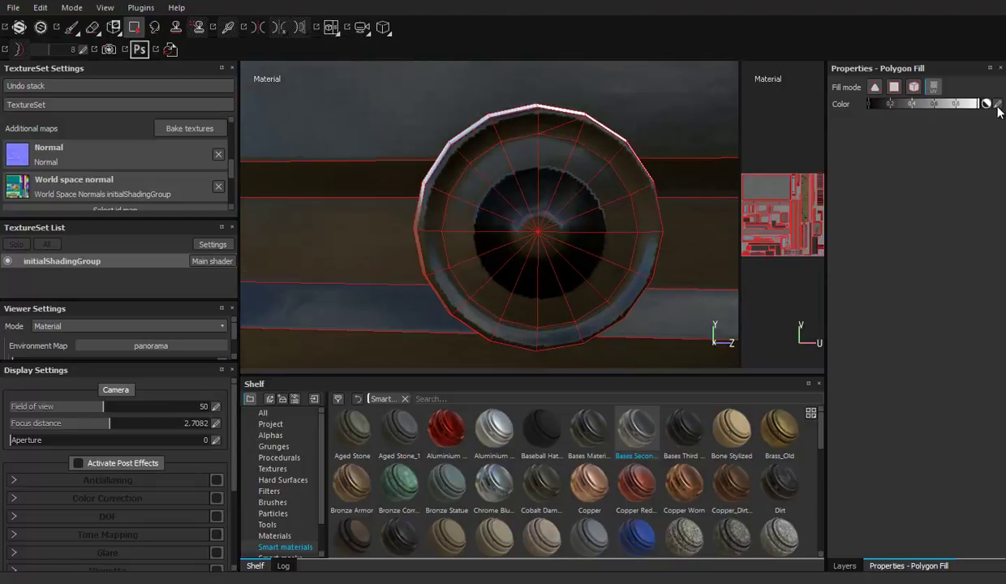
{"action": "mouse_move", "coordinate": [613, 179]}
{"action": "left_mouse_down", "text": "alt"}
{"action": "mouse_move", "coordinate": [507, 212]}
{"action": "mouse_move", "coordinate": [542, 198]}
{"action": "left_mouse_up", "text": "alt"}
{"action": "left_click", "coordinate": [856, 566]}
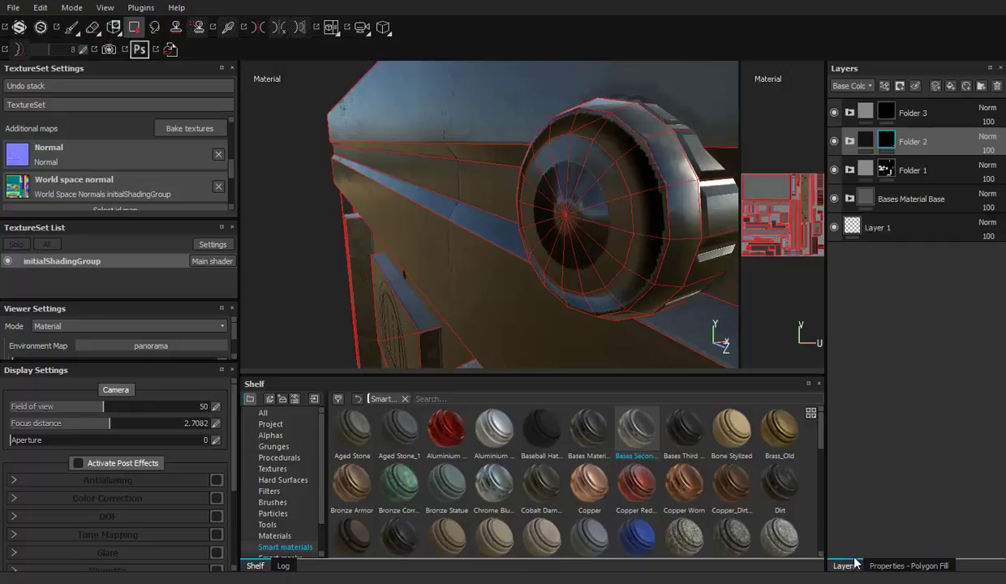
{"action": "left_click_drag", "start_coordinate": [587, 176], "coordinate": [708, 227], "text": "alt"}
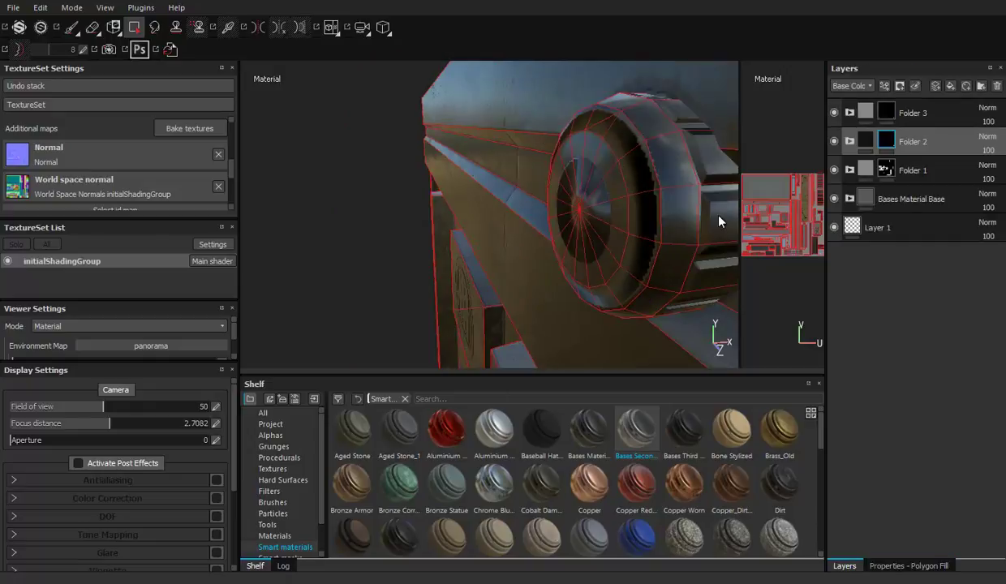
{"action": "left_click", "coordinate": [912, 113]}
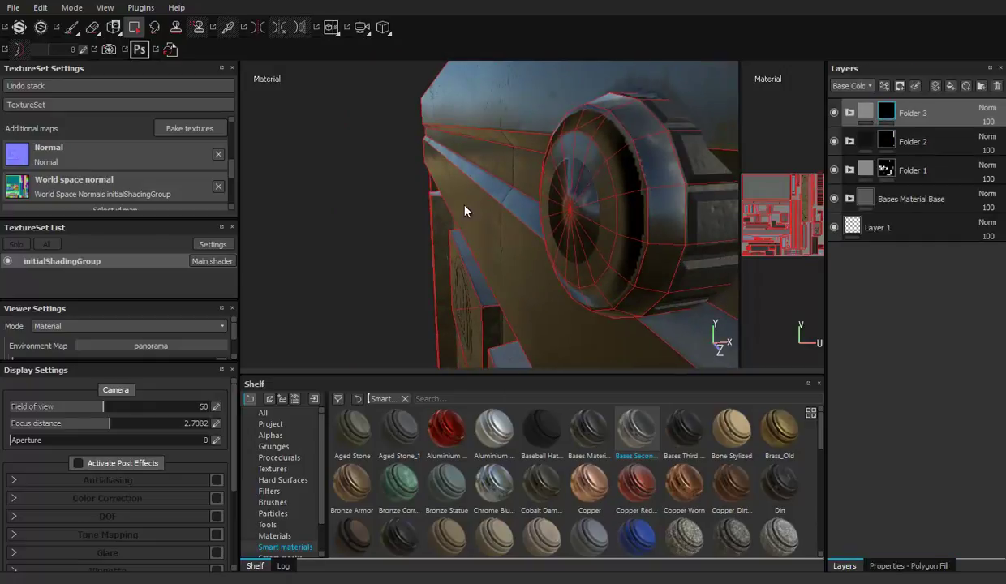
{"action": "left_click_drag", "start_coordinate": [550, 202], "coordinate": [723, 176], "text": "alt"}
{"action": "middle_click_drag", "start_coordinate": [696, 157], "coordinate": [561, 188], "text": "alt"}
{"action": "mouse_move", "coordinate": [571, 182]}
{"action": "right_mouse_down", "text": "alt"}
{"action": "mouse_move", "coordinate": [606, 229]}
{"action": "mouse_move", "coordinate": [477, 45]}
{"action": "right_mouse_up", "text": "alt"}
{"action": "left_click_drag", "start_coordinate": [476, 44], "coordinate": [534, 131], "text": "alt"}
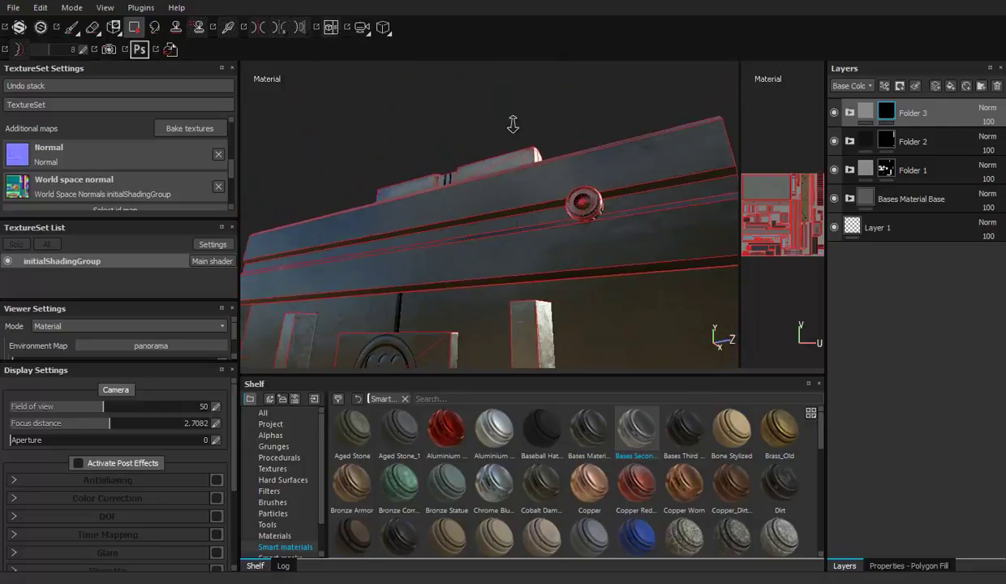
{"action": "left_click_drag", "start_coordinate": [416, 236], "coordinate": [476, 183], "text": "alt"}
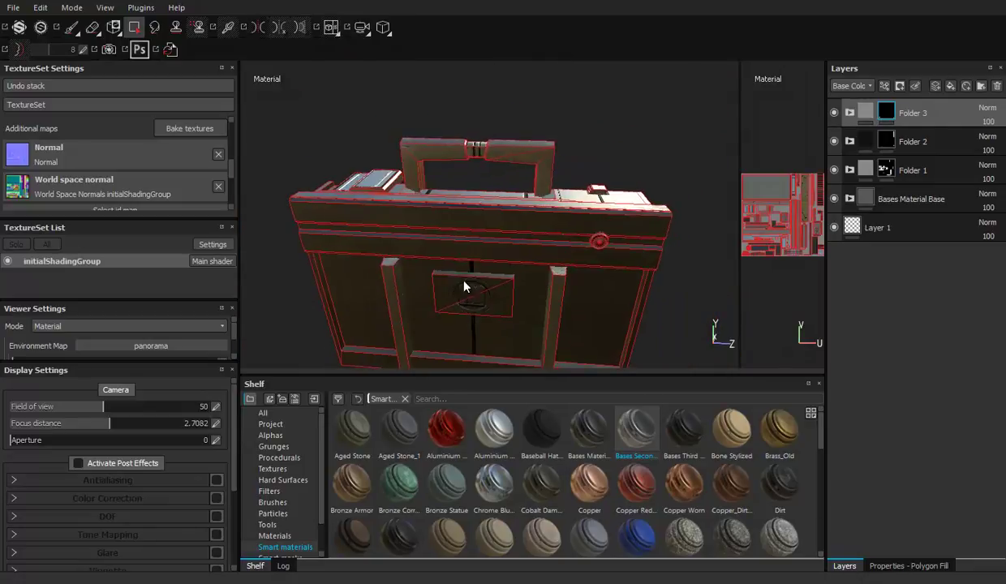
{"action": "right_click_drag", "start_coordinate": [477, 183], "coordinate": [498, 240], "text": "alt"}
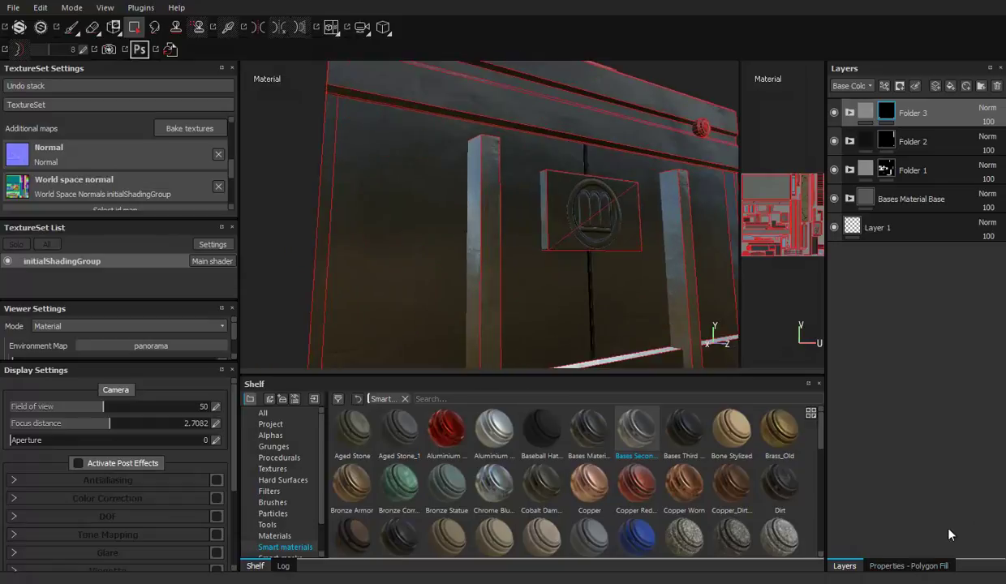
{"action": "left_click", "coordinate": [899, 565]}
{"action": "right_click_drag", "start_coordinate": [428, 250], "coordinate": [413, 194], "text": "alt"}
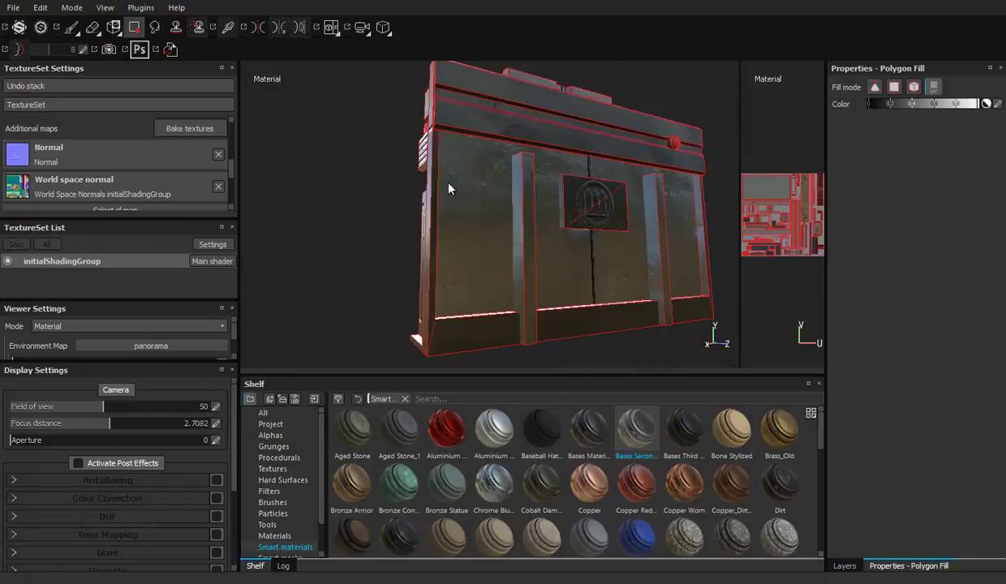
{"action": "left_click_drag", "start_coordinate": [413, 193], "coordinate": [643, 251], "text": "alt"}
{"action": "mouse_move", "coordinate": [568, 257]}
{"action": "left_mouse_down", "text": "alt"}
{"action": "mouse_move", "coordinate": [623, 247]}
{"action": "mouse_move", "coordinate": [575, 225]}
{"action": "left_mouse_up", "text": "alt"}
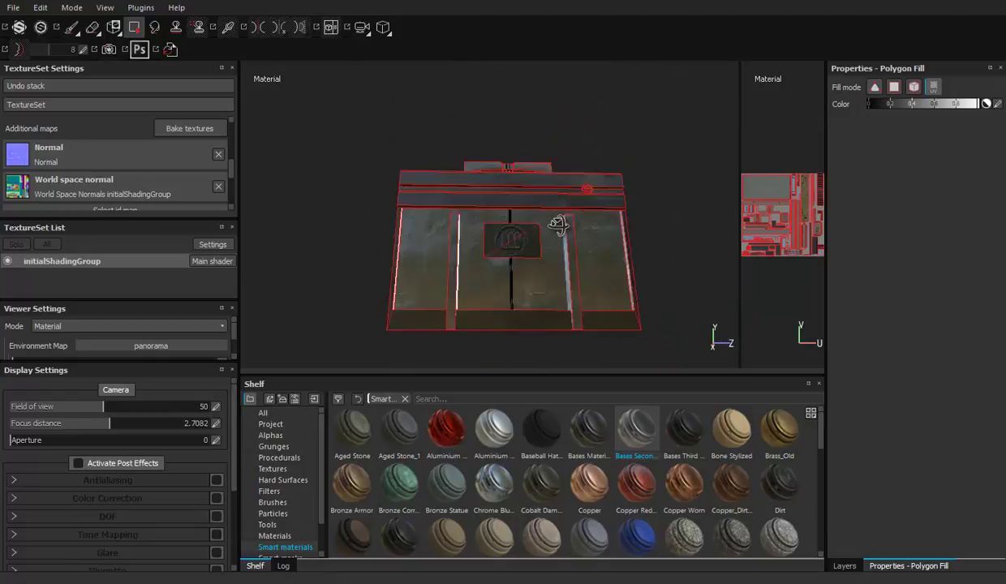
{"action": "mouse_move", "coordinate": [575, 225]}
{"action": "right_mouse_down", "text": "alt"}
{"action": "mouse_move", "coordinate": [566, 216]}
{"action": "mouse_move", "coordinate": [515, 227]}
{"action": "mouse_move", "coordinate": [576, 257]}
{"action": "right_mouse_up", "text": "alt"}
{"action": "mouse_move", "coordinate": [576, 257]}
{"action": "left_mouse_down", "text": "alt"}
{"action": "mouse_move", "coordinate": [708, 211]}
{"action": "mouse_move", "coordinate": [684, 260]}
{"action": "left_mouse_up", "text": "alt"}
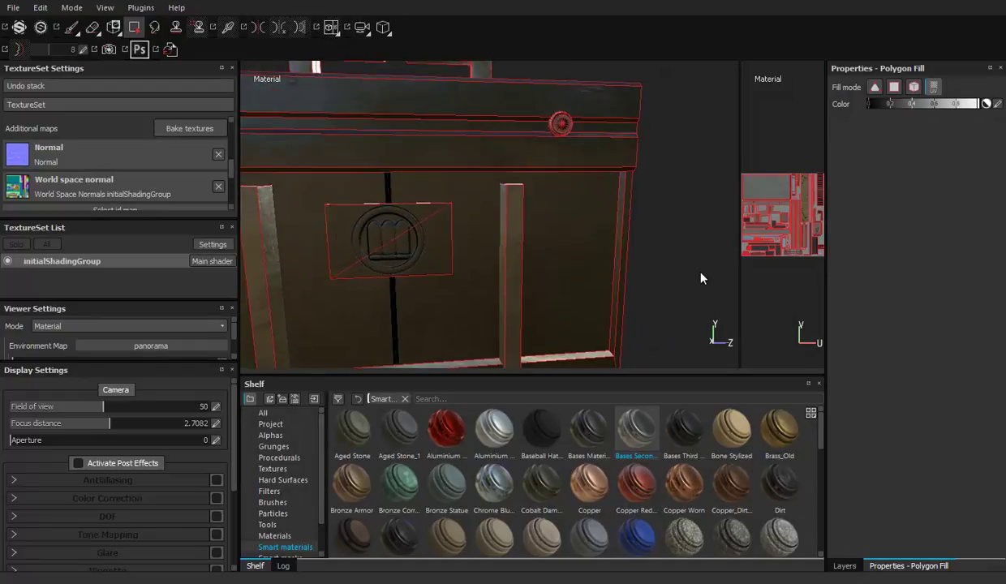
{"action": "left_click", "coordinate": [863, 564]}
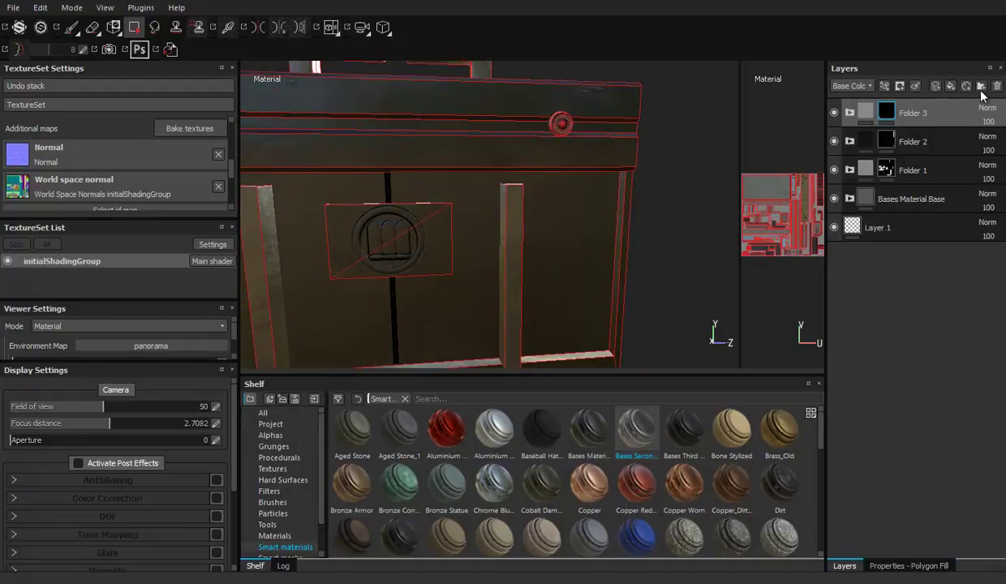
Select Folder 1's mask and bring up the Polygon Fill settings while viewing the handle
{"action": "mouse_move", "coordinate": [534, 132]}
{"action": "left_mouse_down", "text": "alt"}
{"action": "mouse_move", "coordinate": [534, 164]}
{"action": "mouse_move", "coordinate": [568, 187]}
{"action": "left_mouse_up", "text": "alt"}
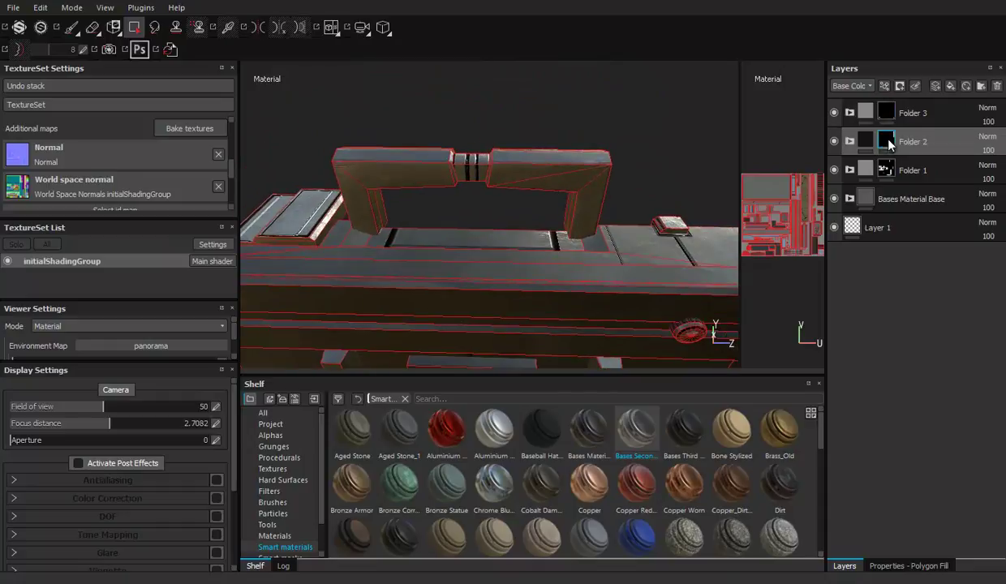
{"action": "left_click", "coordinate": [886, 141]}
{"action": "left_click_drag", "start_coordinate": [568, 251], "coordinate": [567, 230], "text": "alt"}
{"action": "left_click", "coordinate": [909, 567]}
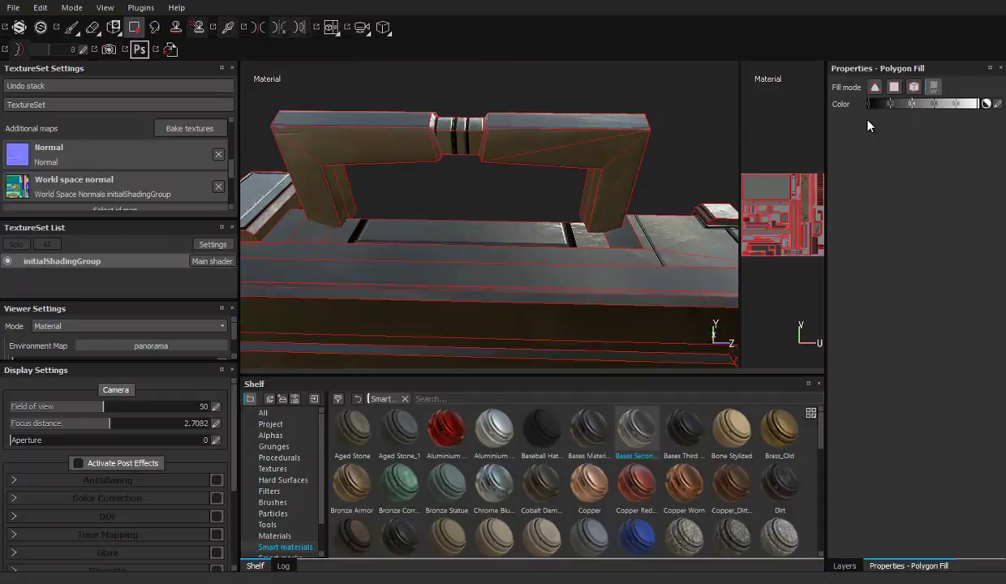
{"action": "left_click", "coordinate": [848, 567]}
{"action": "left_click", "coordinate": [890, 170]}
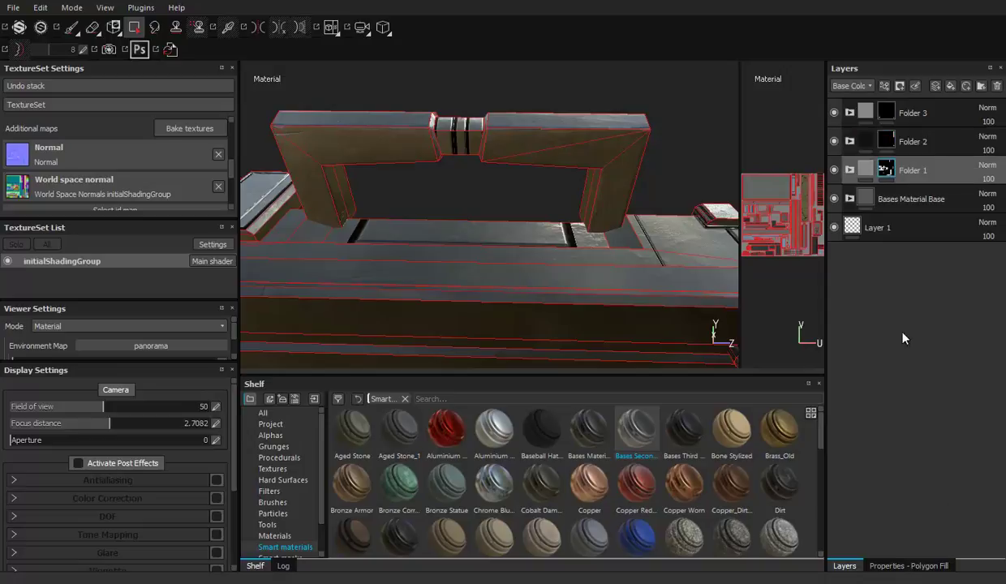
{"action": "left_click", "coordinate": [909, 566]}
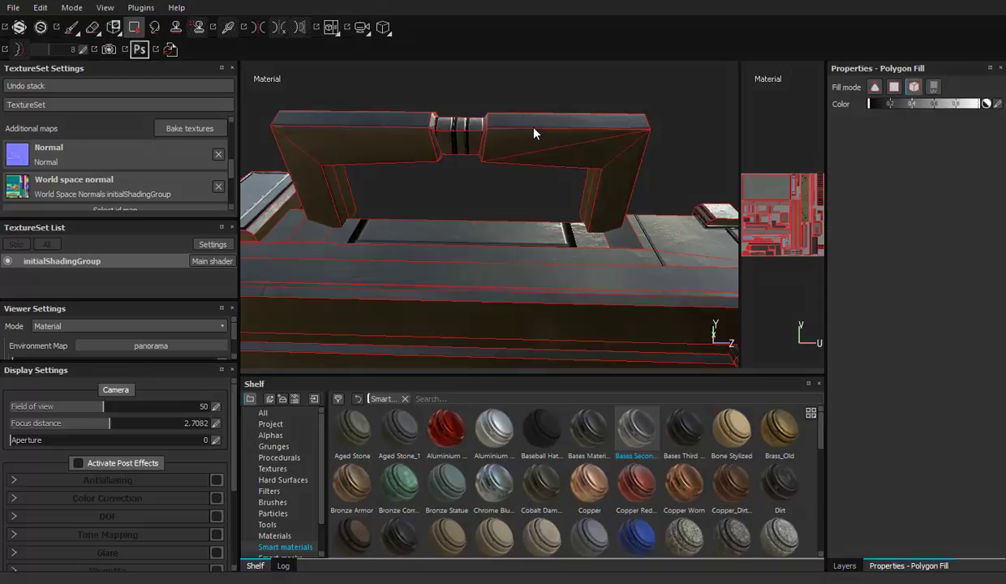
Set Polygon Fill to UV chunk fill mode and check the handle from below
{"action": "scroll", "coordinate": [573, 150], "scroll_direction": "up", "scroll_amount": 3}
{"action": "left_click", "coordinate": [845, 566]}
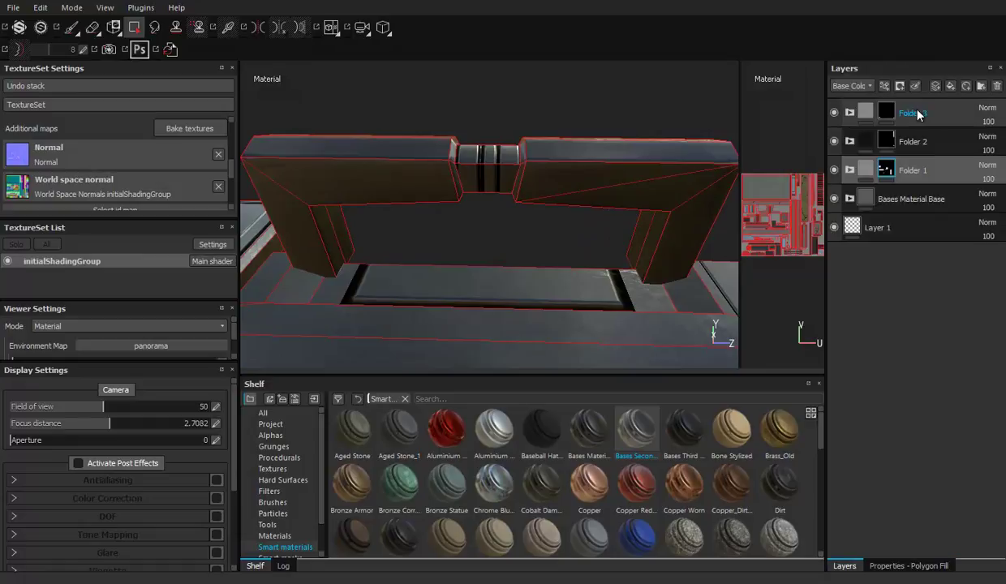
{"action": "scroll", "coordinate": [503, 225], "scroll_direction": "up", "scroll_amount": 2}
{"action": "left_click", "coordinate": [886, 567]}
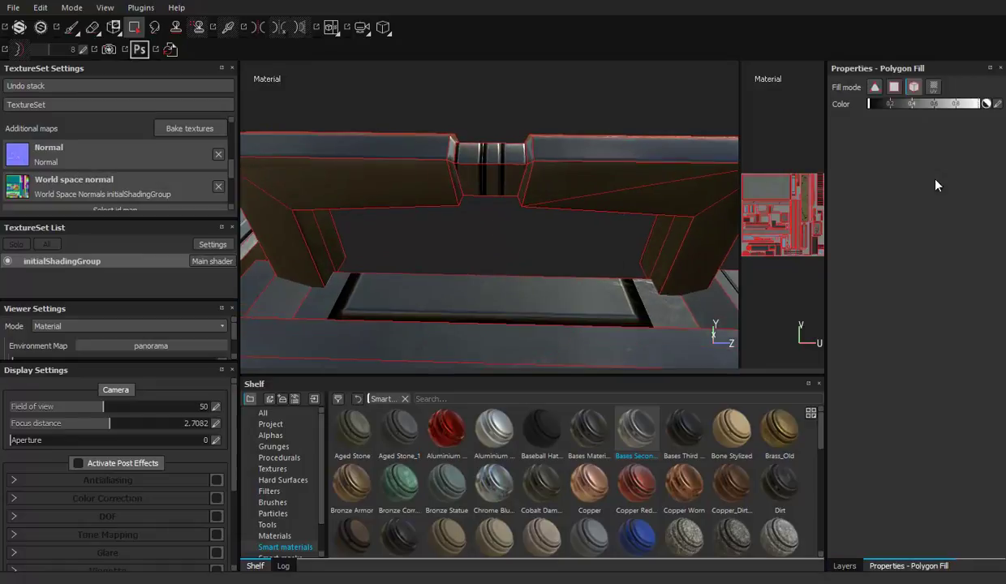
{"action": "left_click", "coordinate": [933, 86]}
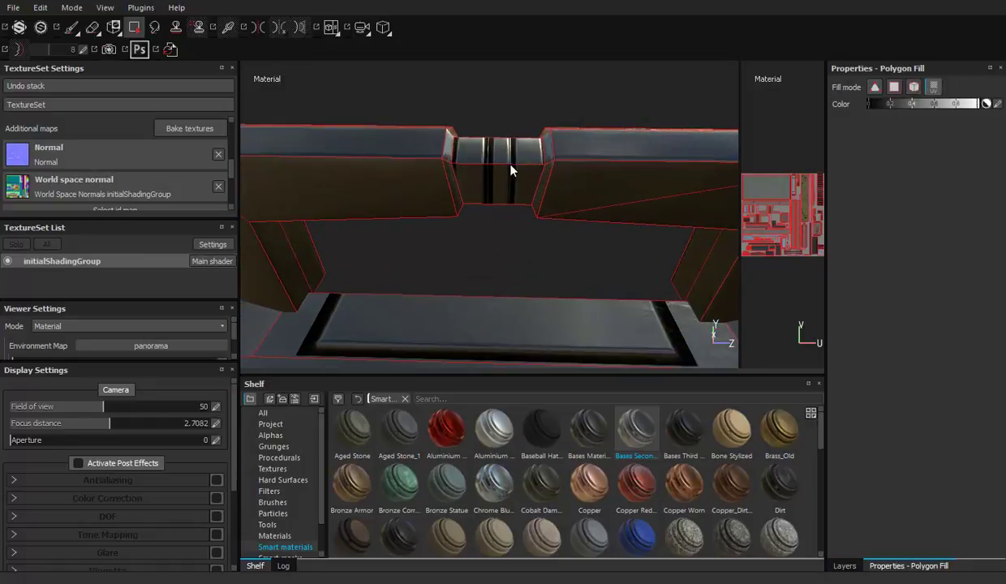
{"action": "mouse_move", "coordinate": [560, 199]}
{"action": "left_mouse_down", "text": "alt"}
{"action": "mouse_move", "coordinate": [571, 181]}
{"action": "mouse_move", "coordinate": [748, 396]}
{"action": "left_mouse_up", "text": "alt"}
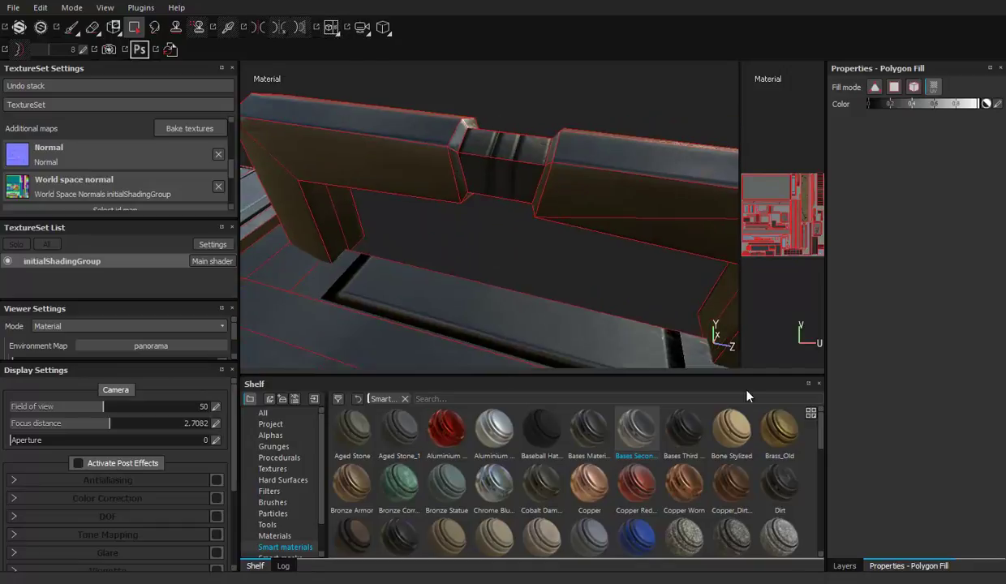
{"action": "left_click", "coordinate": [842, 568]}
{"action": "left_click", "coordinate": [909, 565]}
{"action": "left_click", "coordinate": [933, 87]}
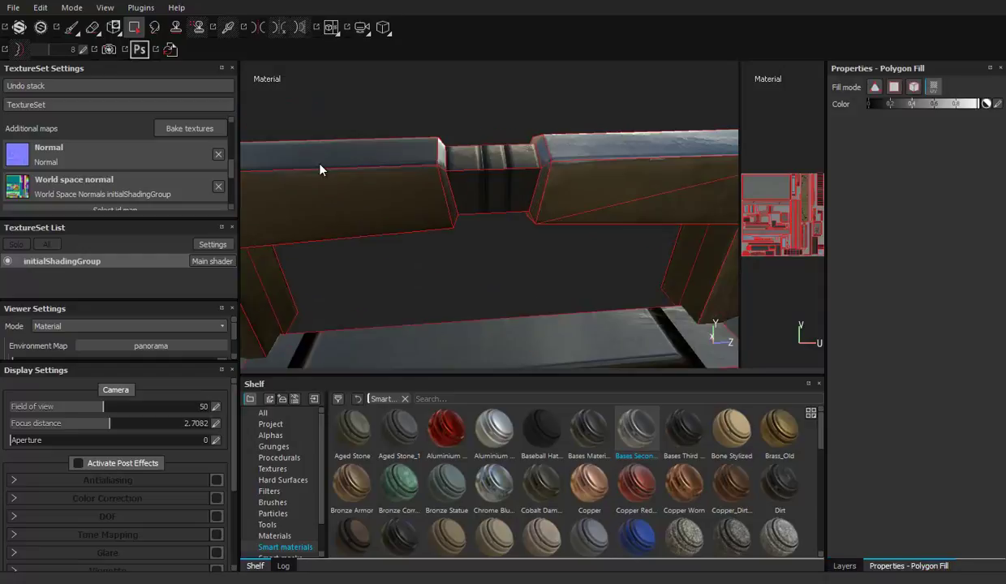
Orbit past the handle and zoom onto the vent box, viewing it from below
{"action": "mouse_move", "coordinate": [371, 146]}
{"action": "left_mouse_down", "text": "alt"}
{"action": "mouse_move", "coordinate": [528, 138]}
{"action": "mouse_move", "coordinate": [466, 108]}
{"action": "mouse_move", "coordinate": [343, 310]}
{"action": "mouse_move", "coordinate": [559, 234]}
{"action": "mouse_move", "coordinate": [659, 271]}
{"action": "mouse_move", "coordinate": [681, 243]}
{"action": "mouse_move", "coordinate": [466, 229]}
{"action": "mouse_move", "coordinate": [665, 194]}
{"action": "mouse_move", "coordinate": [476, 229]}
{"action": "mouse_move", "coordinate": [597, 183]}
{"action": "mouse_move", "coordinate": [310, 135]}
{"action": "mouse_move", "coordinate": [524, 189]}
{"action": "left_mouse_up", "text": "alt"}
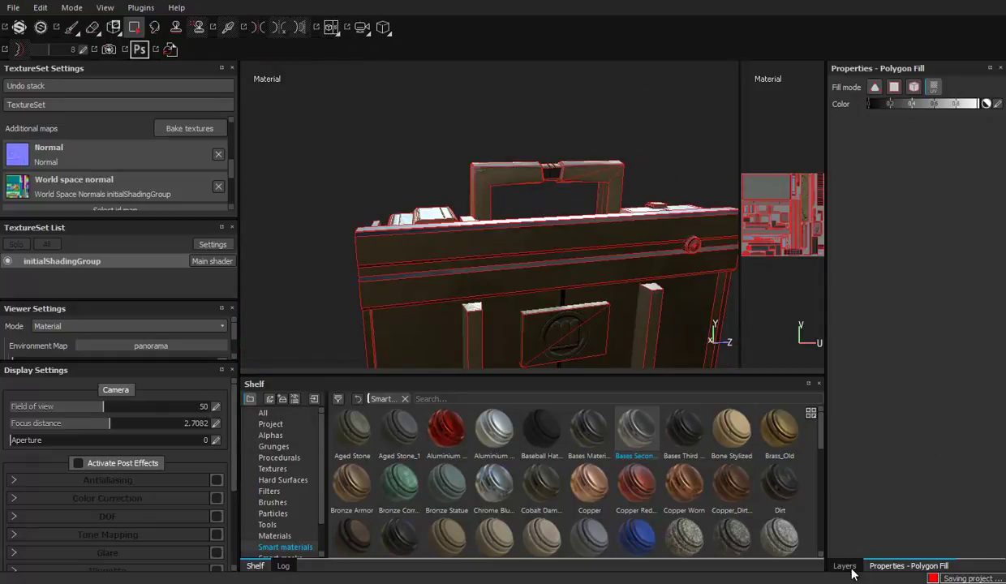
{"action": "mouse_move", "coordinate": [611, 258]}
{"action": "left_mouse_down", "text": "alt"}
{"action": "mouse_move", "coordinate": [532, 142]}
{"action": "mouse_move", "coordinate": [600, 220]}
{"action": "mouse_move", "coordinate": [575, 185]}
{"action": "mouse_move", "coordinate": [645, 192]}
{"action": "left_mouse_up", "text": "alt"}
{"action": "right_click_drag", "start_coordinate": [645, 192], "coordinate": [703, 240], "text": "alt"}
{"action": "mouse_move", "coordinate": [703, 240]}
{"action": "left_mouse_down", "text": "alt"}
{"action": "mouse_move", "coordinate": [509, 187]}
{"action": "mouse_move", "coordinate": [526, 238]}
{"action": "mouse_move", "coordinate": [498, 170]}
{"action": "mouse_move", "coordinate": [512, 211]}
{"action": "mouse_move", "coordinate": [576, 207]}
{"action": "left_mouse_up", "text": "alt"}
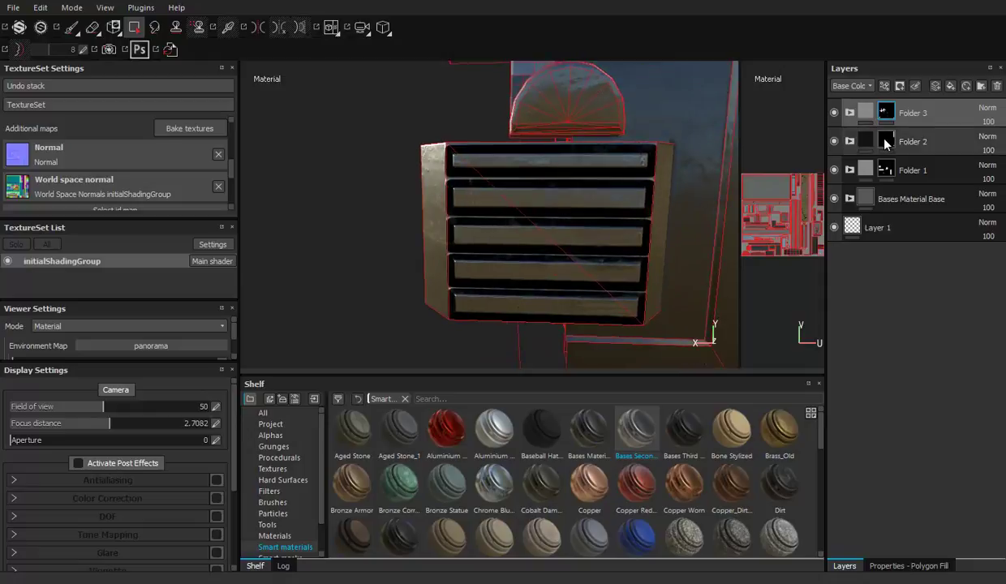
Select Folder 2's mask, switch to the Paint tool and load the white square alpha
{"action": "left_click", "coordinate": [886, 142]}
{"action": "left_click", "coordinate": [834, 112]}
{"action": "left_click", "coordinate": [834, 113]}
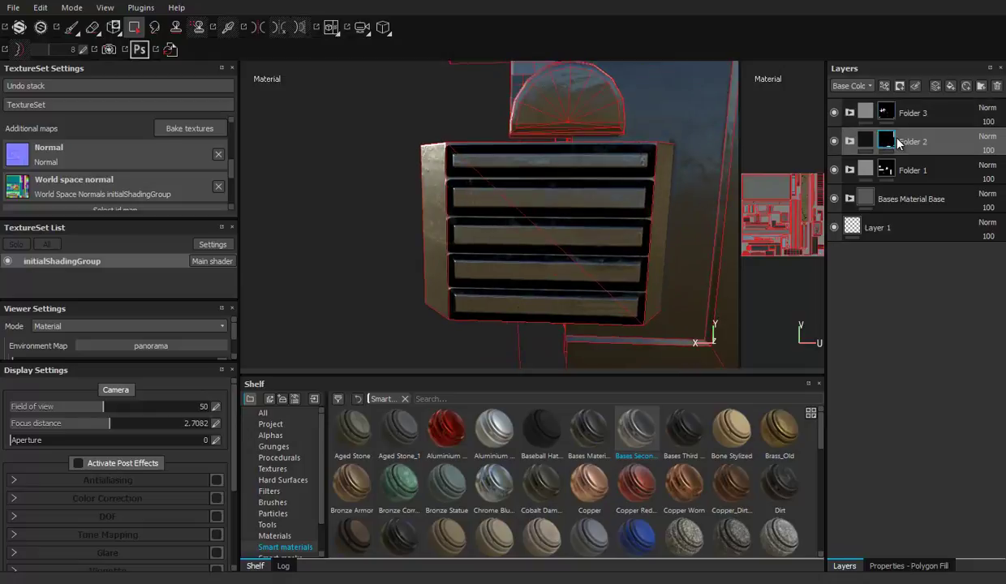
{"action": "right_click_drag", "start_coordinate": [433, 187], "coordinate": [433, 227], "text": "alt"}
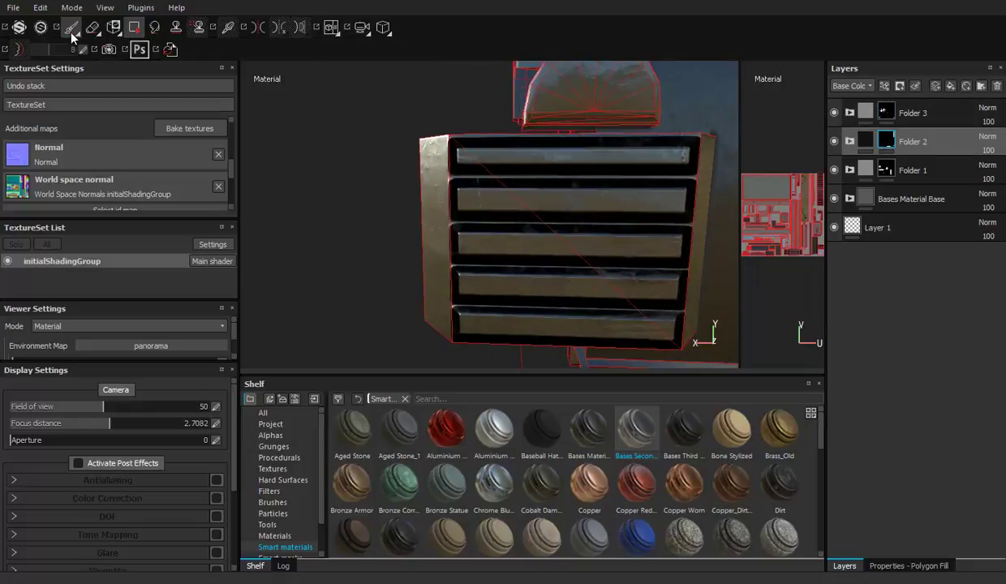
{"action": "left_click", "coordinate": [71, 28]}
{"action": "left_click_drag", "start_coordinate": [540, 179], "coordinate": [448, 169], "text": "alt"}
{"action": "left_click", "coordinate": [280, 479]}
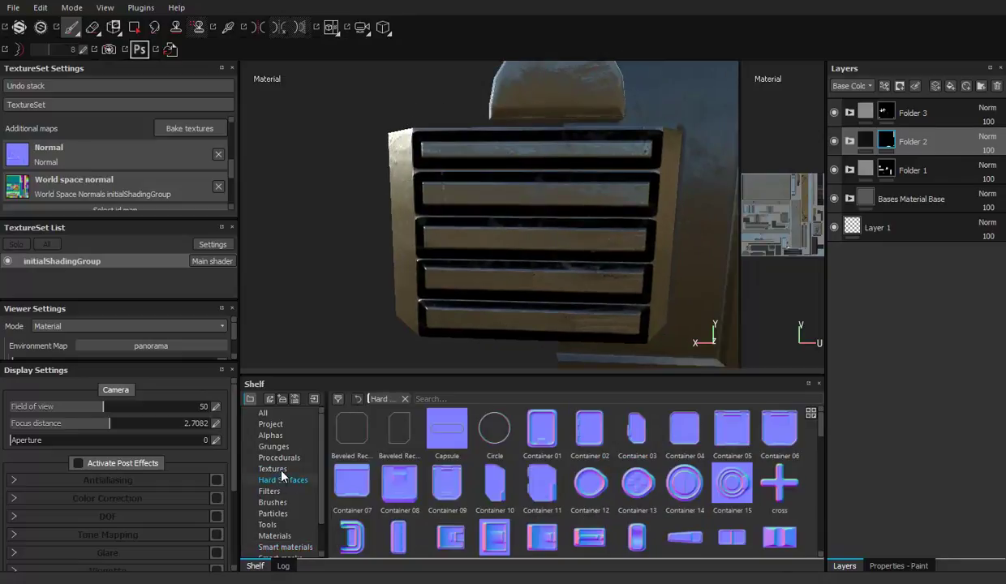
{"action": "left_click", "coordinate": [273, 469]}
{"action": "left_click", "coordinate": [276, 458]}
{"action": "left_click", "coordinate": [274, 446]}
{"action": "left_click", "coordinate": [273, 435]}
{"action": "scroll", "coordinate": [440, 440], "scroll_direction": "down", "scroll_amount": 5}
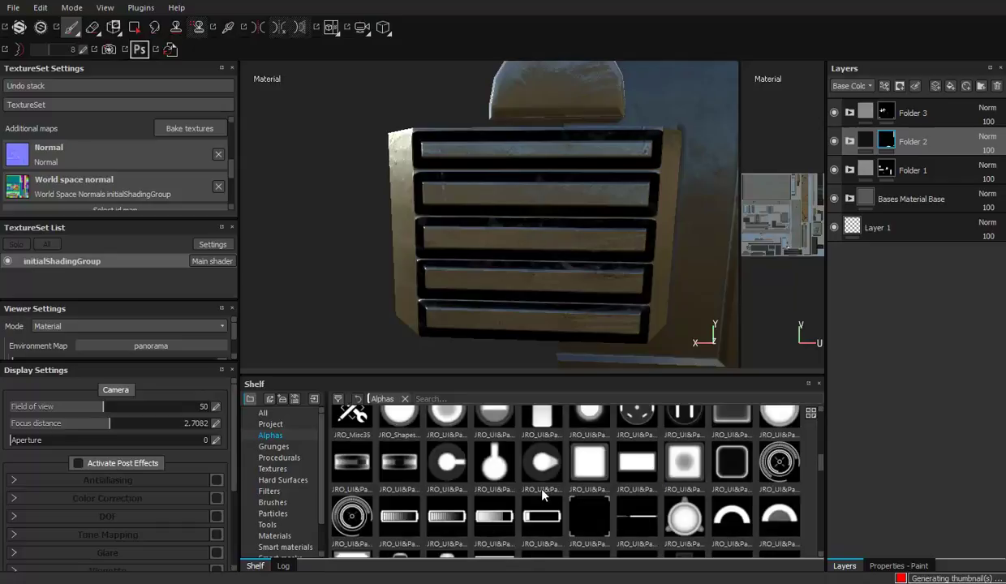
{"action": "left_click_drag", "start_coordinate": [594, 465], "coordinate": [519, 198]}
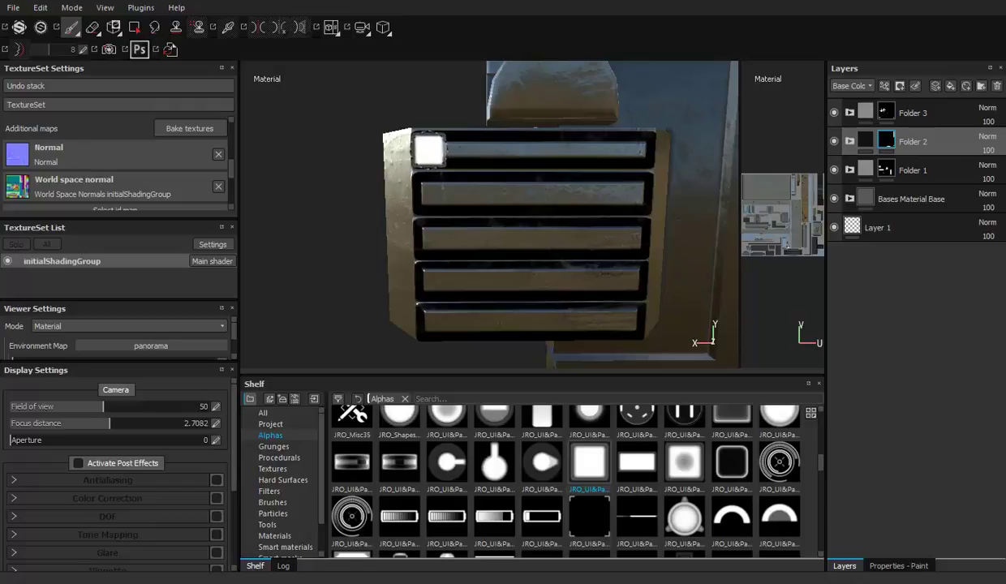
Paint straight square-alpha strokes across all five vent slats
{"action": "left_click", "coordinate": [430, 149]}
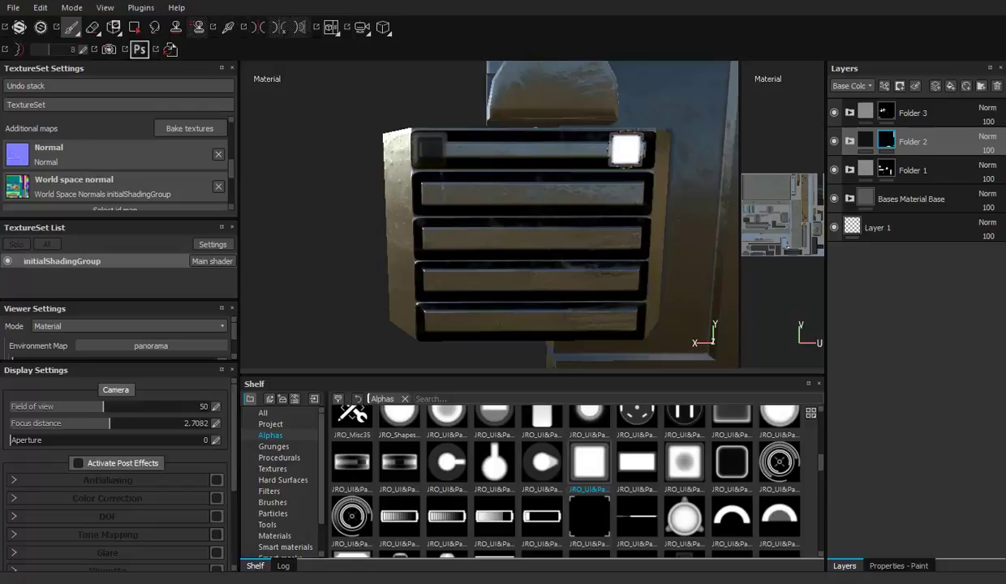
{"action": "left_click", "coordinate": [638, 149], "text": "shift"}
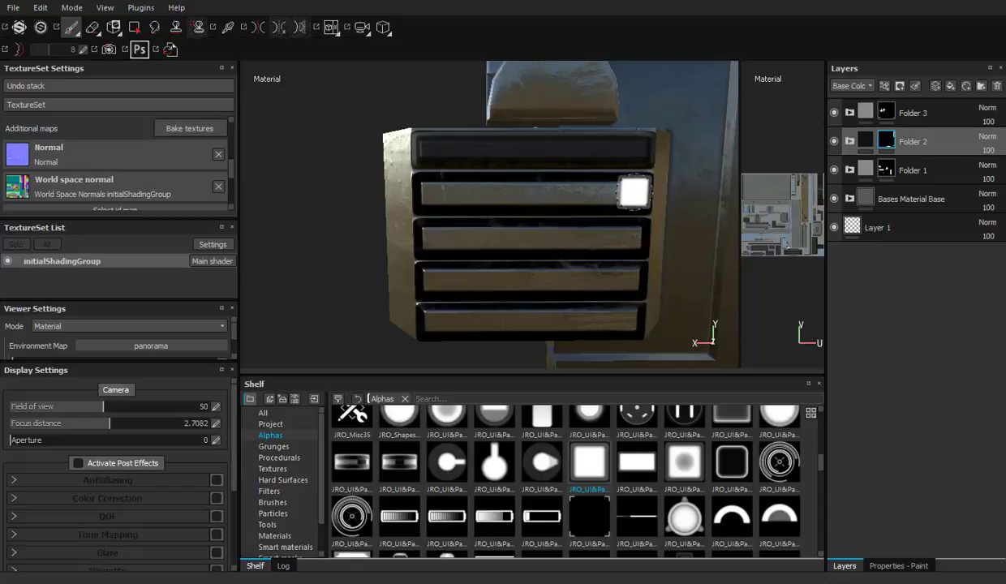
{"action": "left_click", "coordinate": [633, 193]}
{"action": "left_click", "coordinate": [430, 192], "text": "shift"}
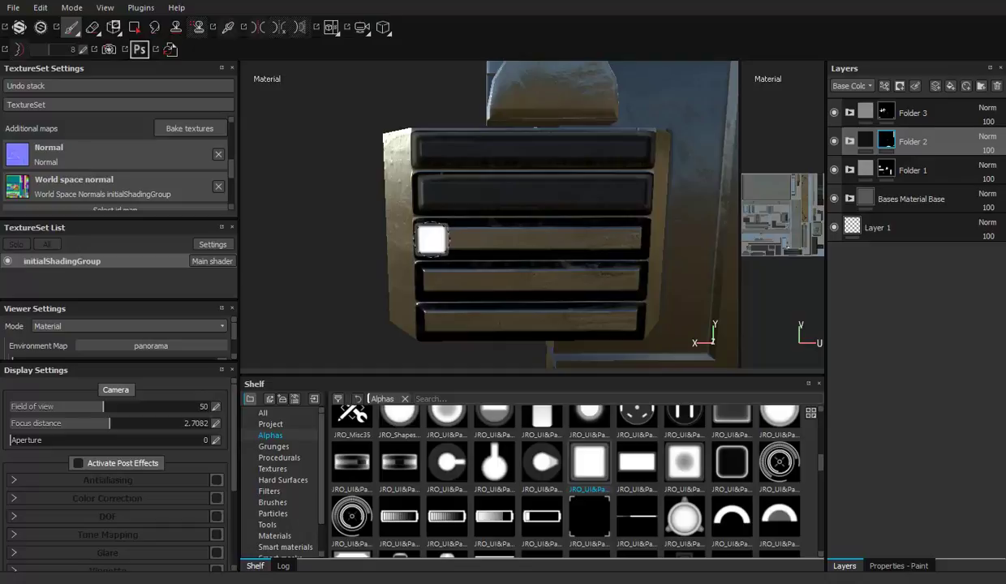
{"action": "left_click", "coordinate": [432, 240]}
{"action": "left_click", "coordinate": [632, 237], "text": "shift"}
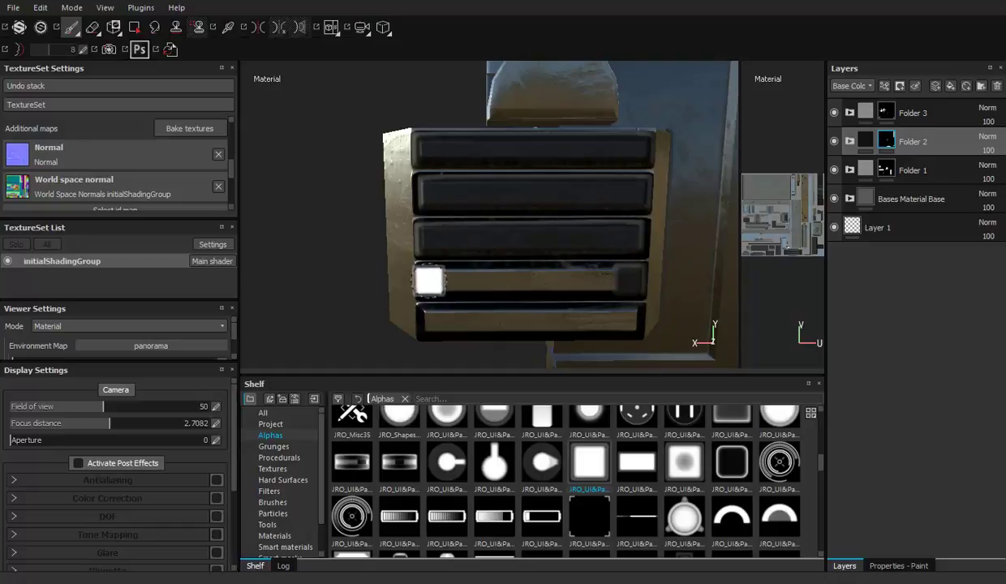
{"action": "left_click", "coordinate": [433, 279], "text": "shift"}
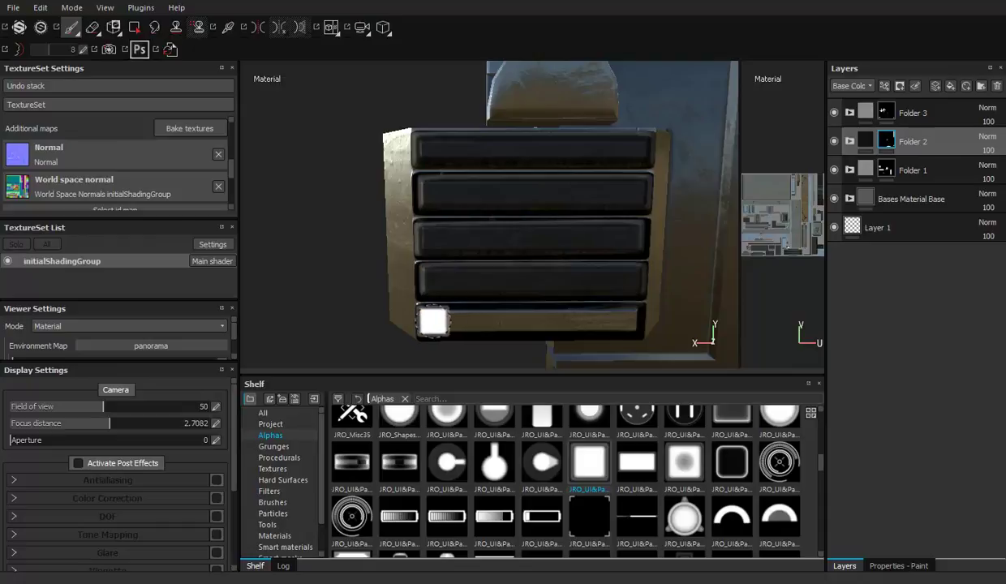
{"action": "left_click", "coordinate": [629, 319], "text": "shift"}
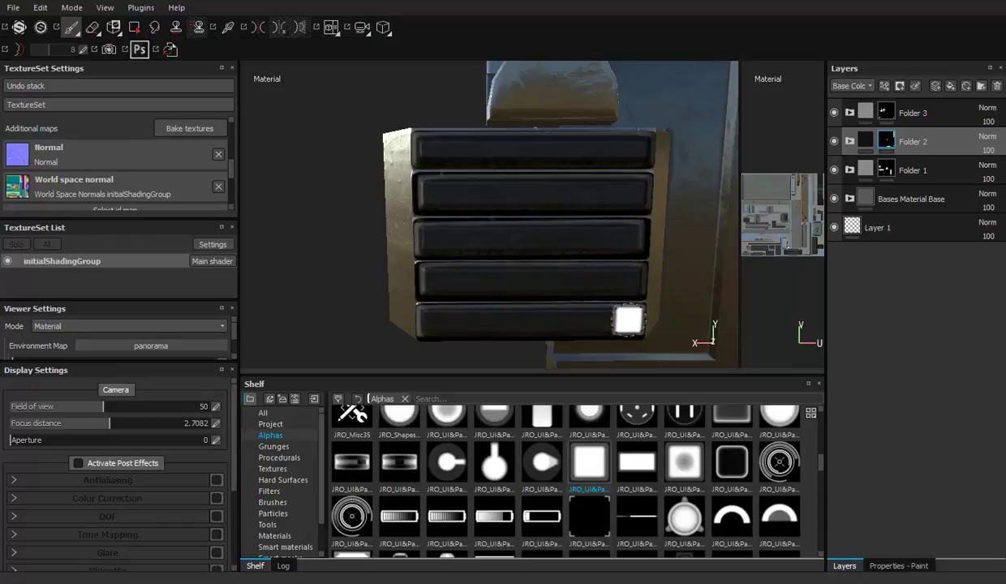
{"action": "left_click_drag", "start_coordinate": [665, 208], "coordinate": [546, 191], "text": "alt"}
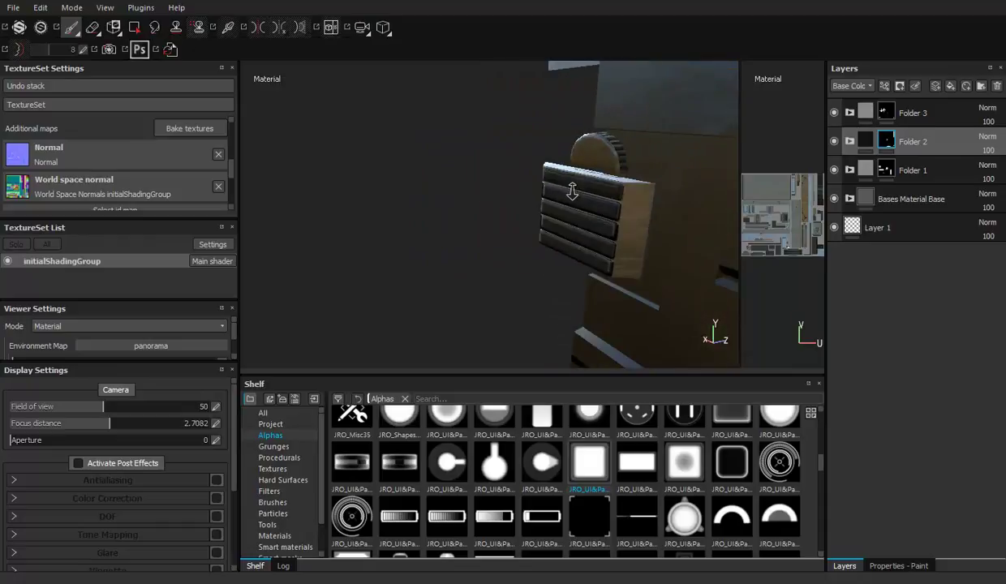
Select Folder 3's mask and orbit to face the recessed plate under the handle head-on
{"action": "mouse_move", "coordinate": [581, 225]}
{"action": "left_mouse_down", "text": "alt"}
{"action": "mouse_move", "coordinate": [432, 166]}
{"action": "mouse_move", "coordinate": [373, 231]}
{"action": "mouse_move", "coordinate": [456, 249]}
{"action": "mouse_move", "coordinate": [595, 225]}
{"action": "mouse_move", "coordinate": [486, 235]}
{"action": "mouse_move", "coordinate": [472, 225]}
{"action": "left_mouse_up", "text": "alt"}
{"action": "right_click_drag", "start_coordinate": [471, 225], "coordinate": [606, 232], "text": "alt"}
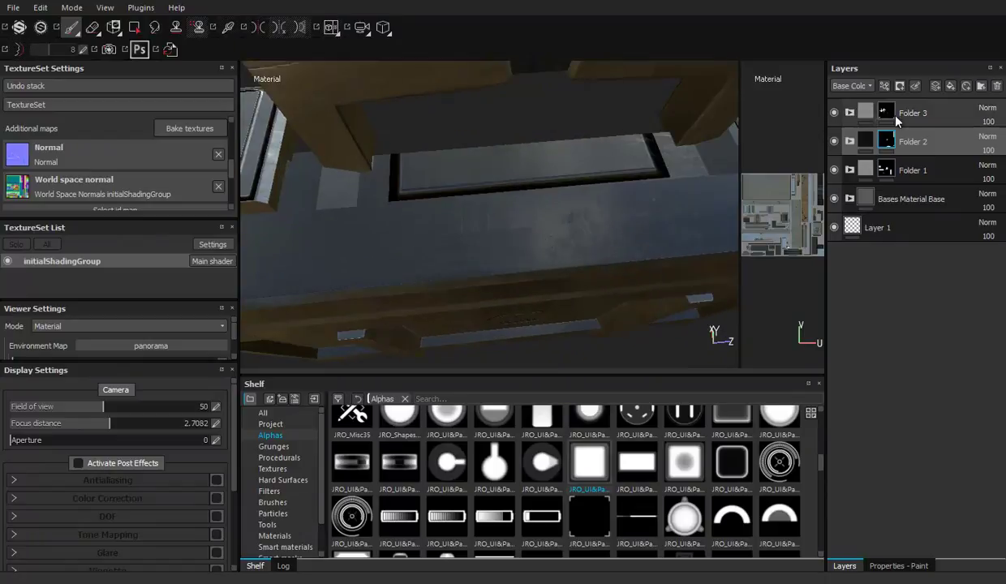
{"action": "left_click", "coordinate": [886, 112]}
{"action": "mouse_move", "coordinate": [470, 159]}
{"action": "left_mouse_down", "text": "alt"}
{"action": "mouse_move", "coordinate": [415, 179]}
{"action": "mouse_move", "coordinate": [432, 158]}
{"action": "mouse_move", "coordinate": [392, 171]}
{"action": "left_mouse_up", "text": "alt"}
{"action": "mouse_move", "coordinate": [454, 178]}
{"action": "left_mouse_down", "text": "alt"}
{"action": "mouse_move", "coordinate": [451, 170]}
{"action": "mouse_move", "coordinate": [533, 213]}
{"action": "mouse_move", "coordinate": [497, 184]}
{"action": "mouse_move", "coordinate": [503, 210]}
{"action": "left_mouse_up", "text": "alt"}
Paint a straight top-edge stroke, the dark inner band and a square stamp onto the plate
{"action": "mouse_move", "coordinate": [441, 146]}
{"action": "left_mouse_down", "text": "alt"}
{"action": "mouse_move", "coordinate": [393, 180]}
{"action": "mouse_move", "coordinate": [416, 184]}
{"action": "left_mouse_up", "text": "alt"}
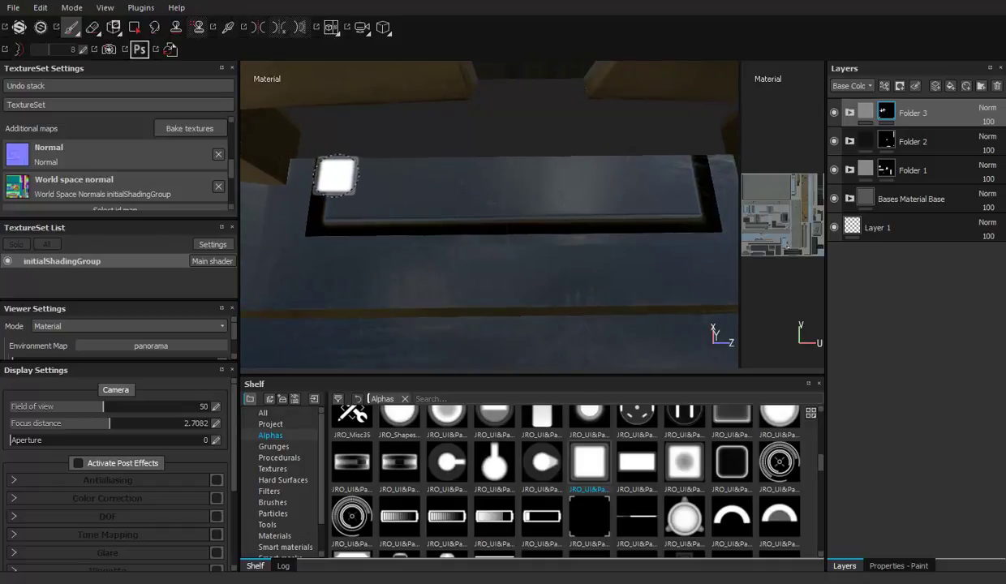
{"action": "left_click", "coordinate": [687, 168], "text": "shift"}
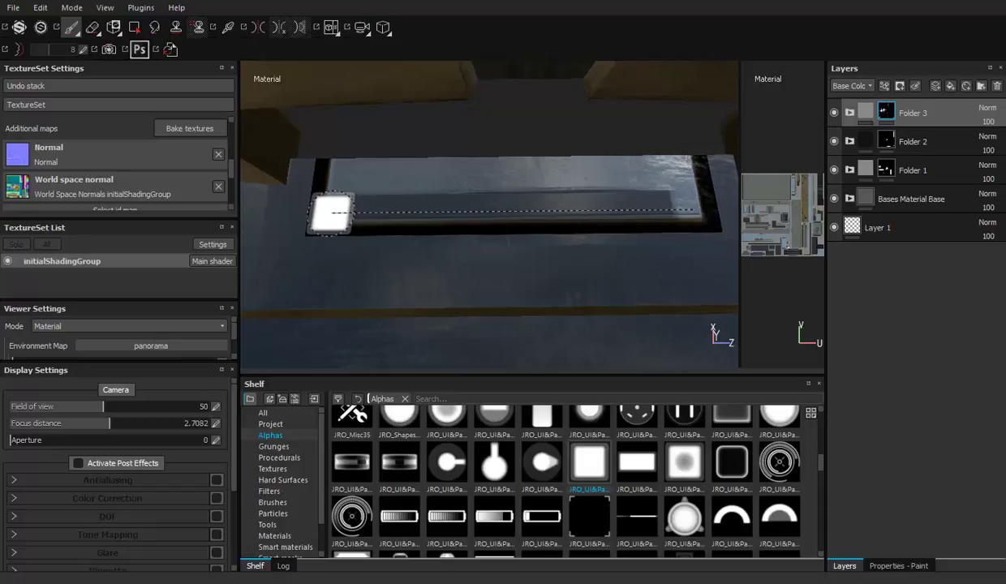
{"action": "left_click", "coordinate": [331, 214], "text": "shift"}
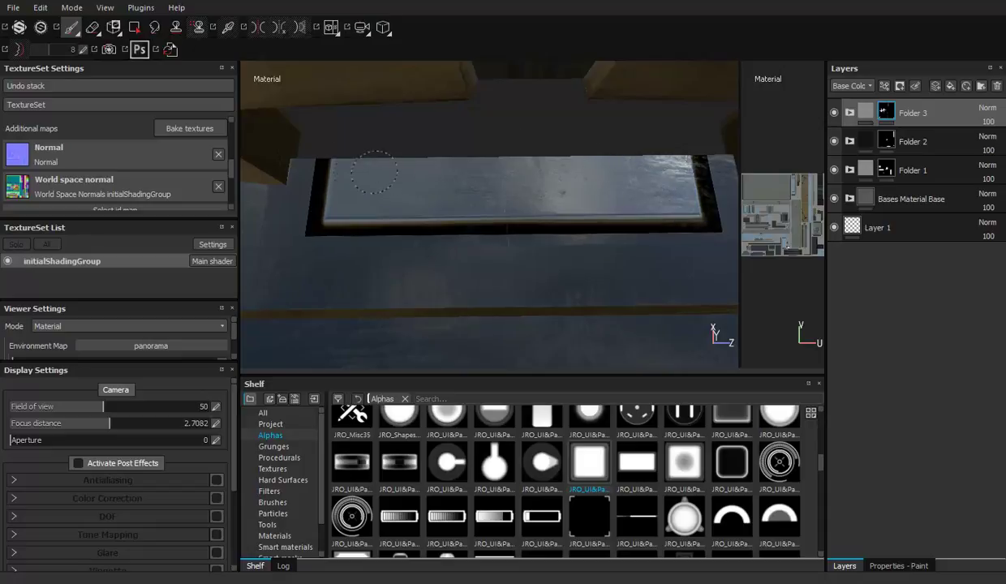
{"action": "left_click", "coordinate": [513, 199]}
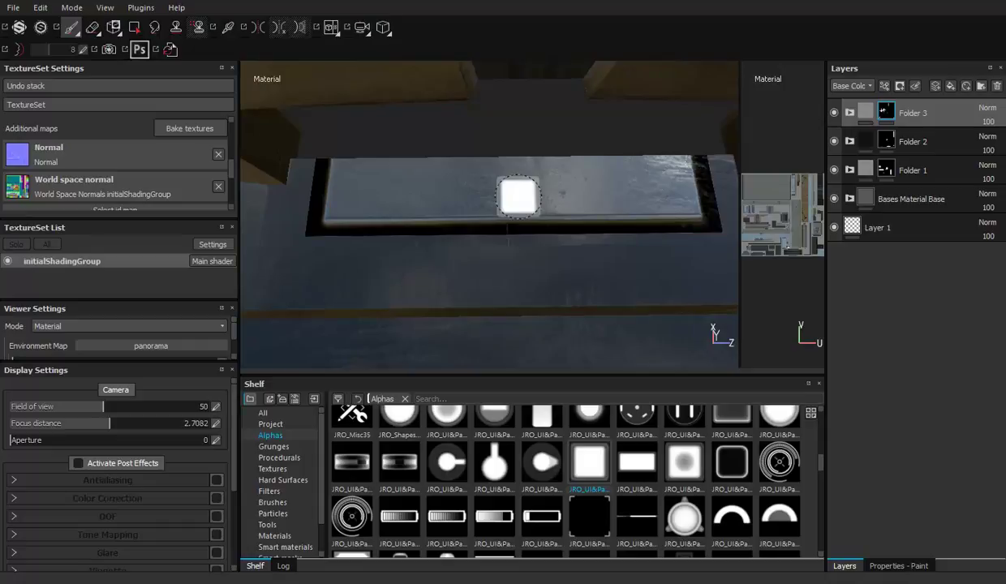
{"action": "scroll", "coordinate": [418, 234], "scroll_direction": "down", "scroll_amount": 3}
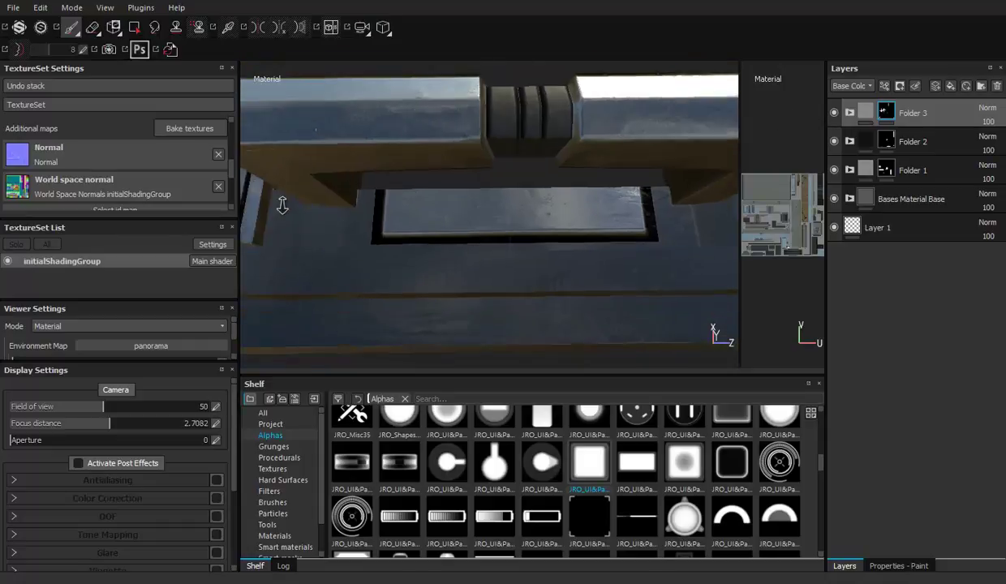
{"action": "mouse_move", "coordinate": [439, 216]}
{"action": "left_mouse_down", "text": "alt"}
{"action": "mouse_move", "coordinate": [483, 216]}
{"action": "mouse_move", "coordinate": [496, 240]}
{"action": "mouse_move", "coordinate": [471, 161]}
{"action": "mouse_move", "coordinate": [463, 174]}
{"action": "mouse_move", "coordinate": [343, 190]}
{"action": "mouse_move", "coordinate": [330, 202]}
{"action": "mouse_move", "coordinate": [254, 202]}
{"action": "mouse_move", "coordinate": [402, 209]}
{"action": "mouse_move", "coordinate": [366, 190]}
{"action": "mouse_move", "coordinate": [454, 178]}
{"action": "left_mouse_up", "text": "alt"}
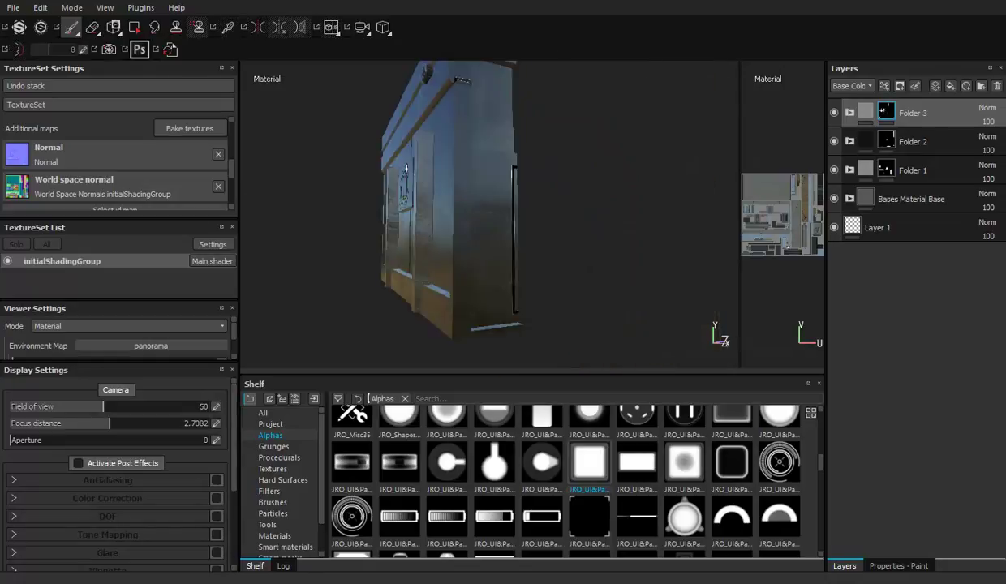
Shrink the brush to about 36 pixels and orbit around the case's side and front
{"action": "middle_click_drag", "start_coordinate": [454, 178], "coordinate": [526, 163], "text": "alt"}
{"action": "mouse_move", "coordinate": [527, 163]}
{"action": "left_mouse_down", "text": "alt"}
{"action": "mouse_move", "coordinate": [582, 169]}
{"action": "mouse_move", "coordinate": [586, 120]}
{"action": "left_mouse_up", "text": "alt"}
{"action": "right_click_drag", "start_coordinate": [587, 120], "coordinate": [586, 108], "text": "ctrl"}
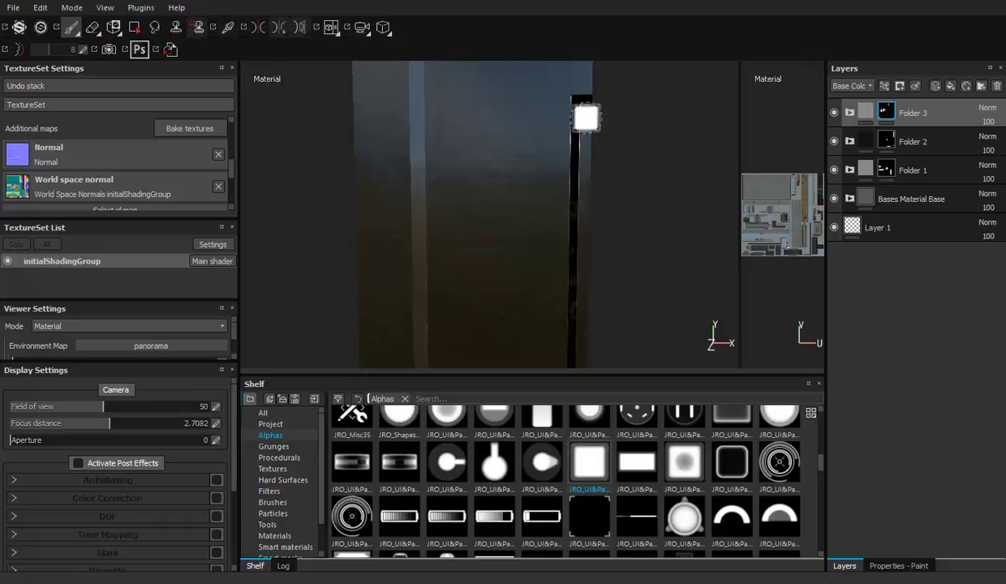
{"action": "middle_click_drag", "start_coordinate": [608, 241], "coordinate": [570, 229], "text": "alt"}
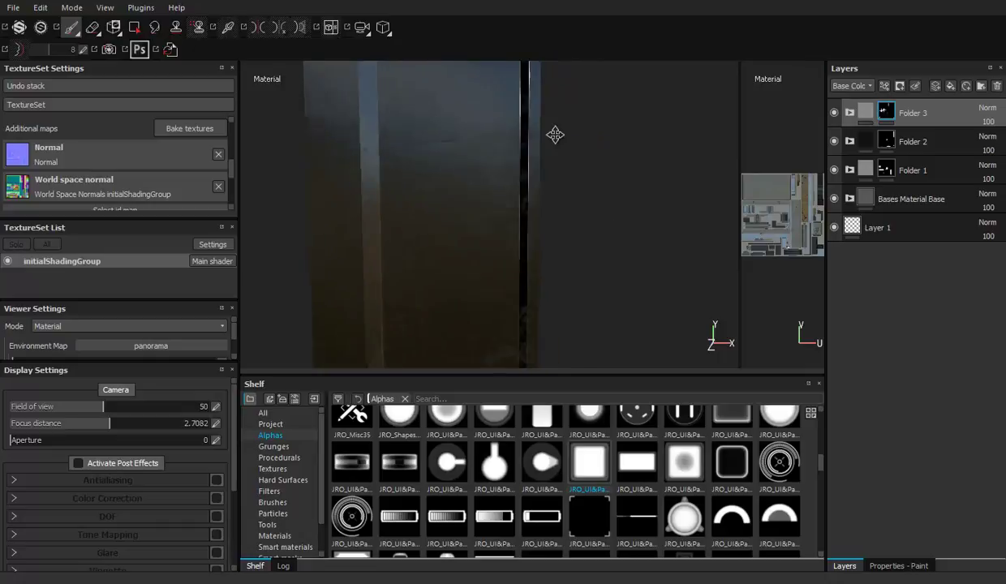
{"action": "left_click_drag", "start_coordinate": [570, 228], "coordinate": [519, 127], "text": "alt"}
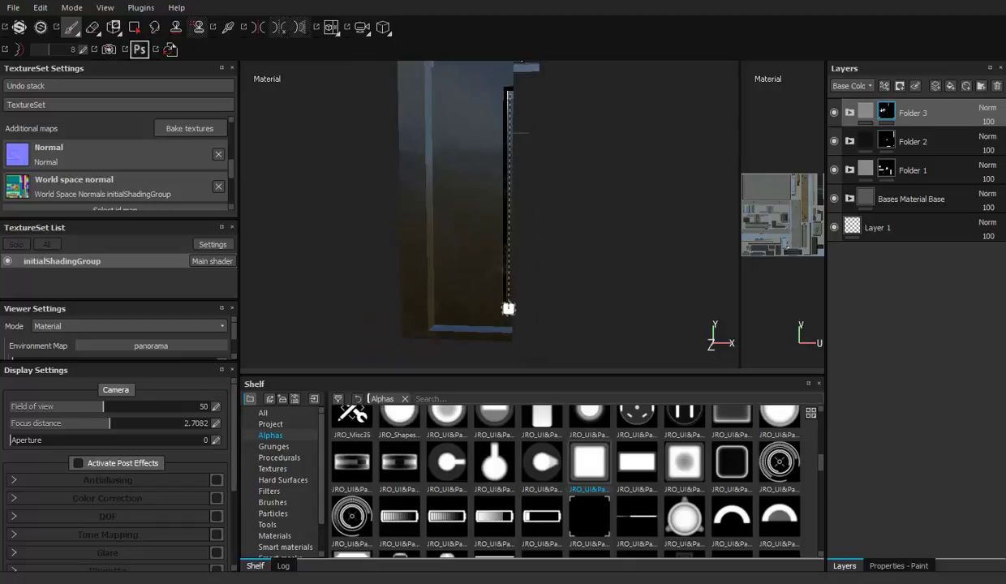
{"action": "mouse_move", "coordinate": [548, 249]}
{"action": "left_mouse_down", "text": "alt"}
{"action": "mouse_move", "coordinate": [640, 330]}
{"action": "mouse_move", "coordinate": [500, 288]}
{"action": "mouse_move", "coordinate": [562, 287]}
{"action": "mouse_move", "coordinate": [327, 186]}
{"action": "left_mouse_up", "text": "alt"}
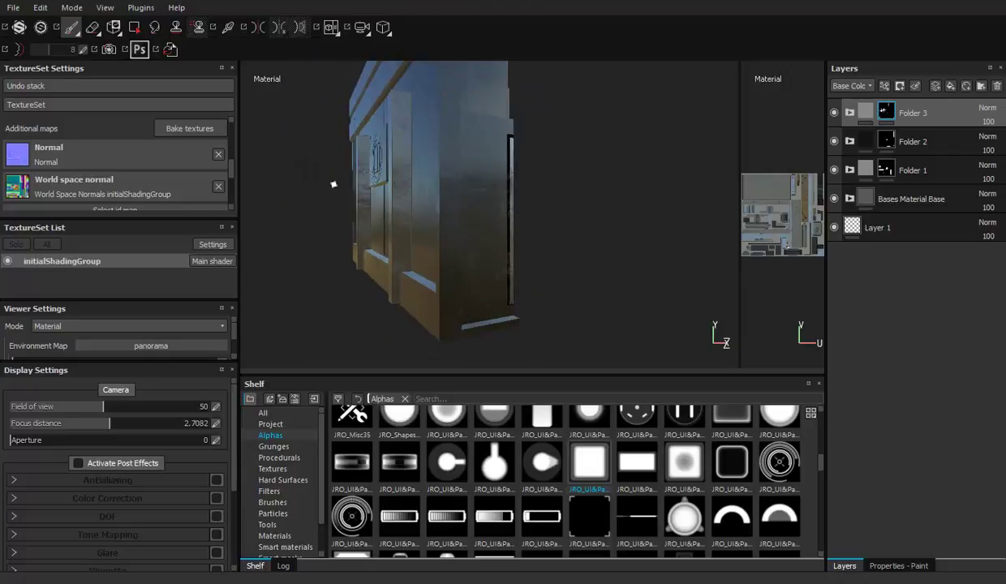
{"action": "mouse_move", "coordinate": [562, 261]}
{"action": "left_mouse_down", "text": "alt"}
{"action": "mouse_move", "coordinate": [317, 217]}
{"action": "mouse_move", "coordinate": [438, 148]}
{"action": "mouse_move", "coordinate": [438, 164]}
{"action": "mouse_move", "coordinate": [468, 164]}
{"action": "mouse_move", "coordinate": [474, 119]}
{"action": "mouse_move", "coordinate": [458, 146]}
{"action": "mouse_move", "coordinate": [412, 145]}
{"action": "left_mouse_up", "text": "alt"}
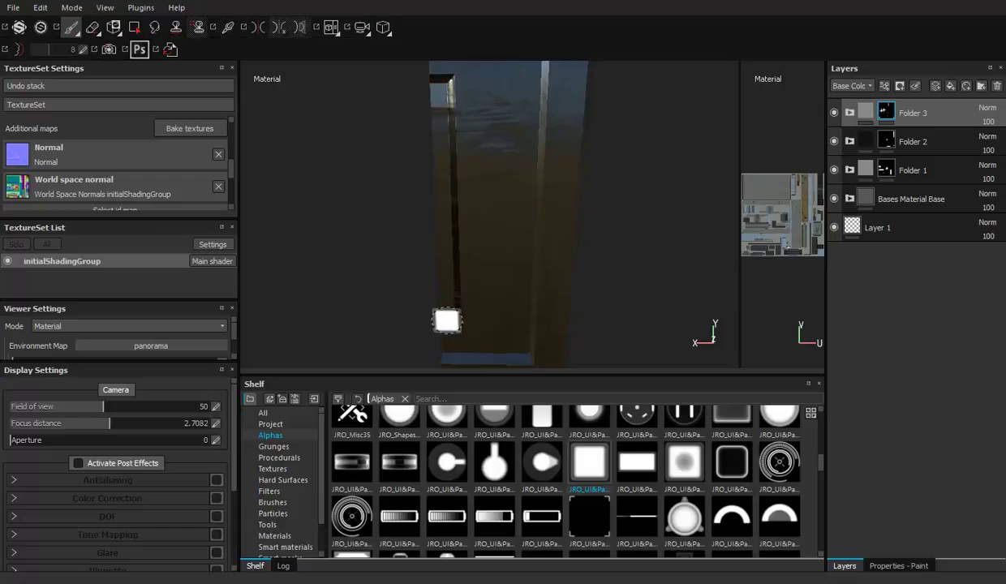
{"action": "mouse_move", "coordinate": [568, 173]}
{"action": "left_mouse_down", "text": "alt"}
{"action": "mouse_move", "coordinate": [490, 90]}
{"action": "mouse_move", "coordinate": [551, 112]}
{"action": "mouse_move", "coordinate": [489, 162]}
{"action": "mouse_move", "coordinate": [512, 208]}
{"action": "mouse_move", "coordinate": [560, 219]}
{"action": "left_mouse_up", "text": "alt"}
Switch to the Polygon Fill tool set to fill whole UV islands
{"action": "left_click", "coordinate": [865, 560]}
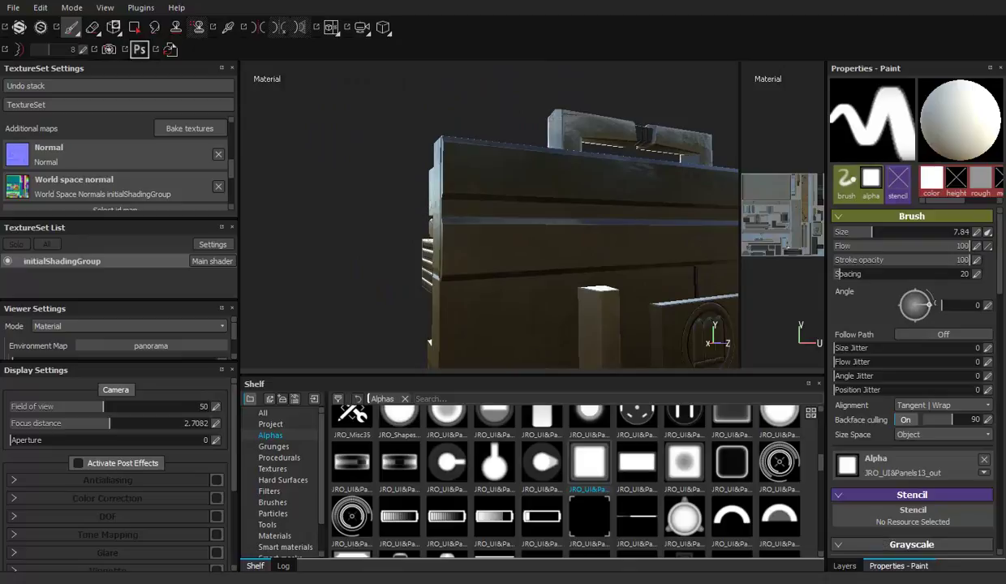
{"action": "left_click", "coordinate": [844, 566]}
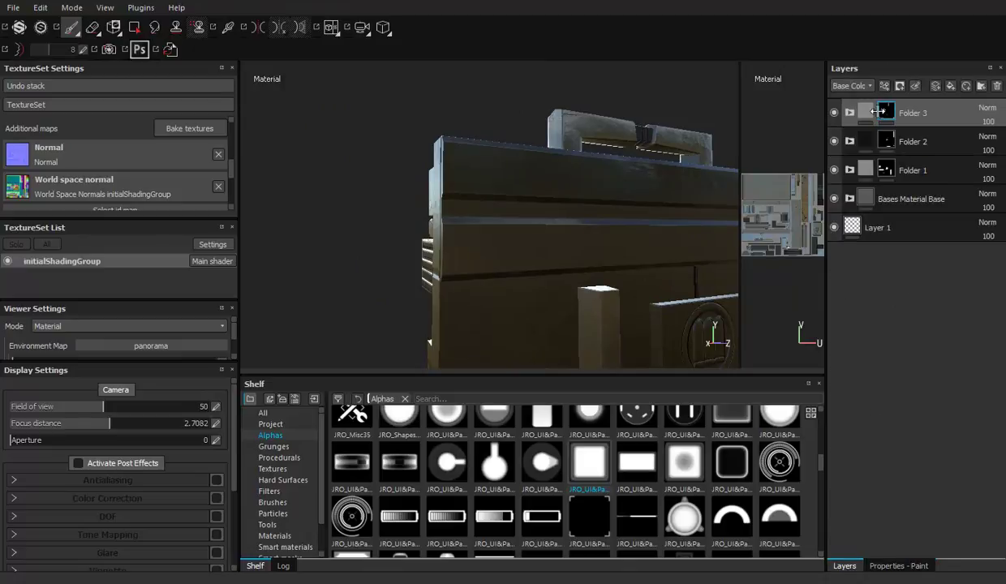
{"action": "left_click", "coordinate": [135, 29]}
{"action": "left_click", "coordinate": [884, 565]}
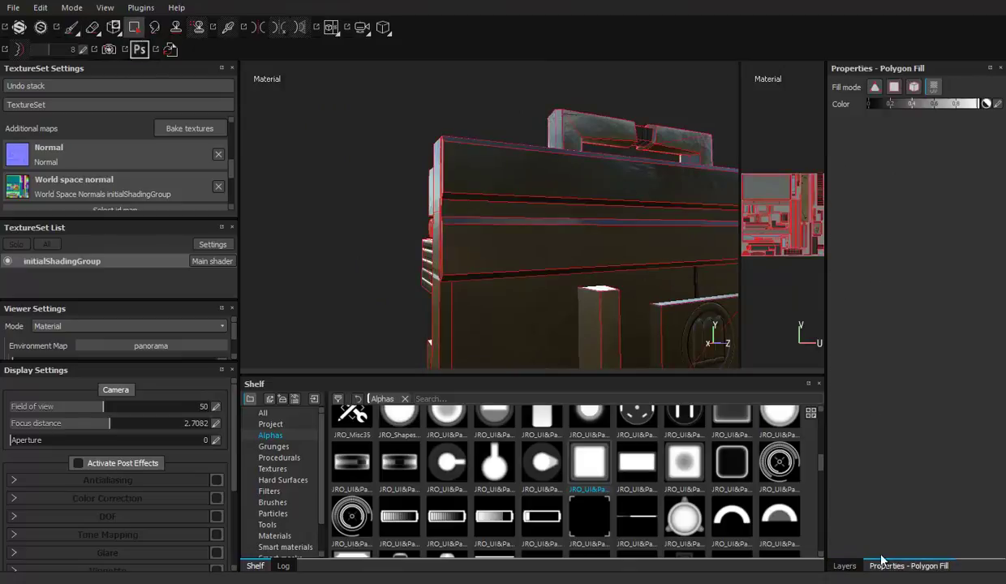
{"action": "left_click", "coordinate": [933, 87]}
{"action": "left_click_drag", "start_coordinate": [451, 209], "coordinate": [471, 226], "text": "alt"}
{"action": "mouse_move", "coordinate": [527, 211]}
{"action": "left_mouse_down", "text": "alt"}
{"action": "mouse_move", "coordinate": [568, 219]}
{"action": "mouse_move", "coordinate": [429, 204]}
{"action": "mouse_move", "coordinate": [541, 233]}
{"action": "mouse_move", "coordinate": [381, 211]}
{"action": "mouse_move", "coordinate": [617, 164]}
{"action": "mouse_move", "coordinate": [503, 224]}
{"action": "mouse_move", "coordinate": [305, 207]}
{"action": "mouse_move", "coordinate": [595, 247]}
{"action": "mouse_move", "coordinate": [523, 230]}
{"action": "mouse_move", "coordinate": [582, 249]}
{"action": "mouse_move", "coordinate": [511, 148]}
{"action": "mouse_move", "coordinate": [624, 231]}
{"action": "mouse_move", "coordinate": [695, 225]}
{"action": "mouse_move", "coordinate": [653, 266]}
{"action": "mouse_move", "coordinate": [546, 225]}
{"action": "mouse_move", "coordinate": [343, 229]}
{"action": "mouse_move", "coordinate": [327, 247]}
{"action": "mouse_move", "coordinate": [523, 207]}
{"action": "mouse_move", "coordinate": [456, 213]}
{"action": "left_mouse_up", "text": "alt"}
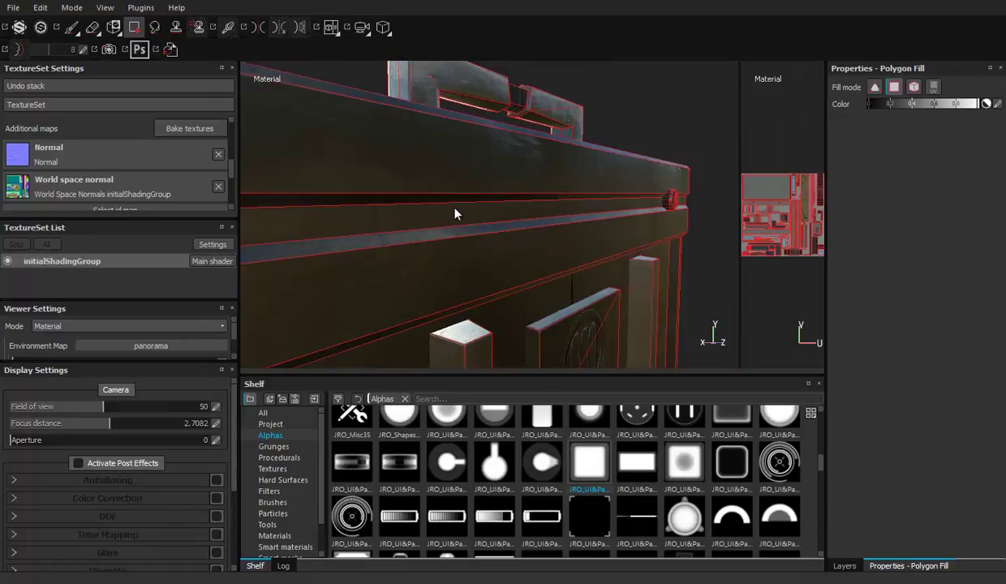
Back in the layer stack, add a new layer folder, Folder 4
{"action": "left_click", "coordinate": [846, 567]}
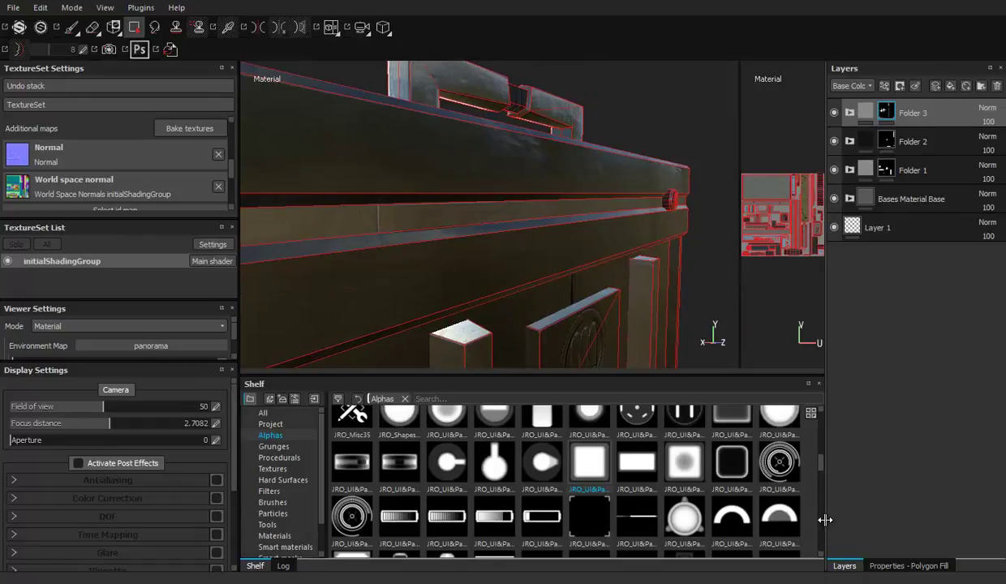
{"action": "left_click_drag", "start_coordinate": [478, 299], "coordinate": [421, 211], "text": "alt"}
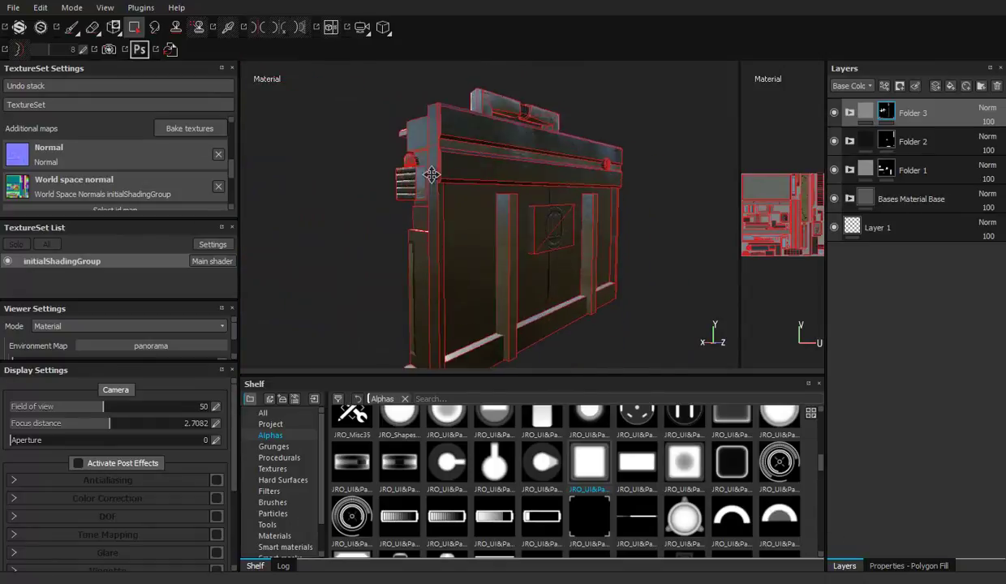
{"action": "left_click", "coordinate": [980, 86]}
Drag the Tank Painted smart material from the Shelf's Smart materials into Folder 4
{"action": "left_click_drag", "start_coordinate": [567, 244], "coordinate": [468, 365], "text": "alt"}
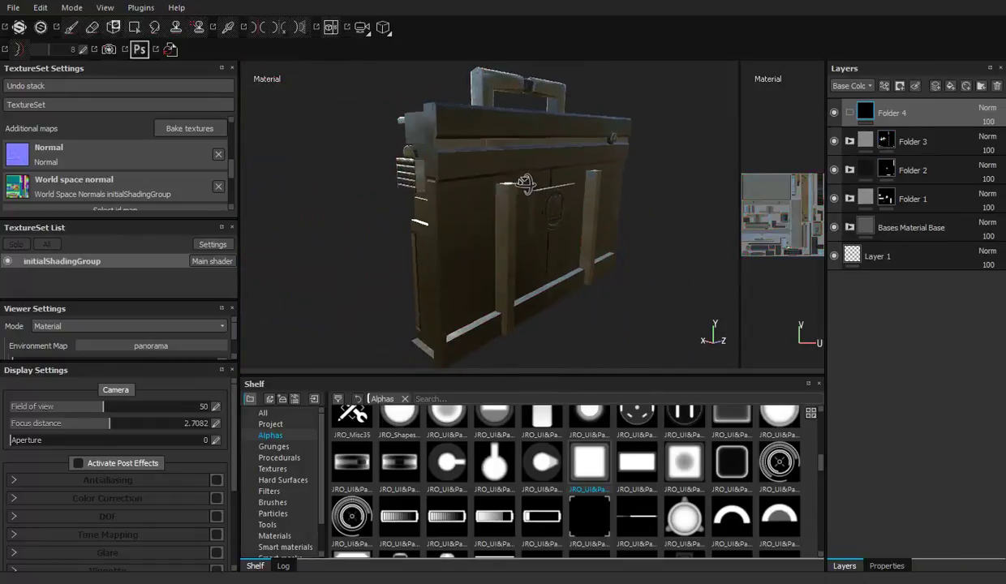
{"action": "left_click", "coordinate": [280, 548]}
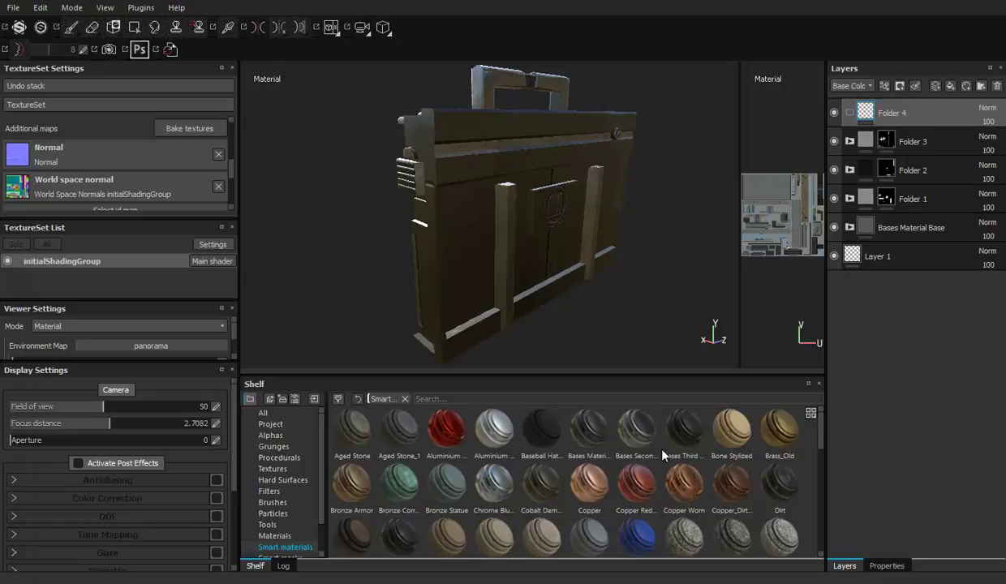
{"action": "left_click_drag", "start_coordinate": [818, 438], "coordinate": [819, 511]}
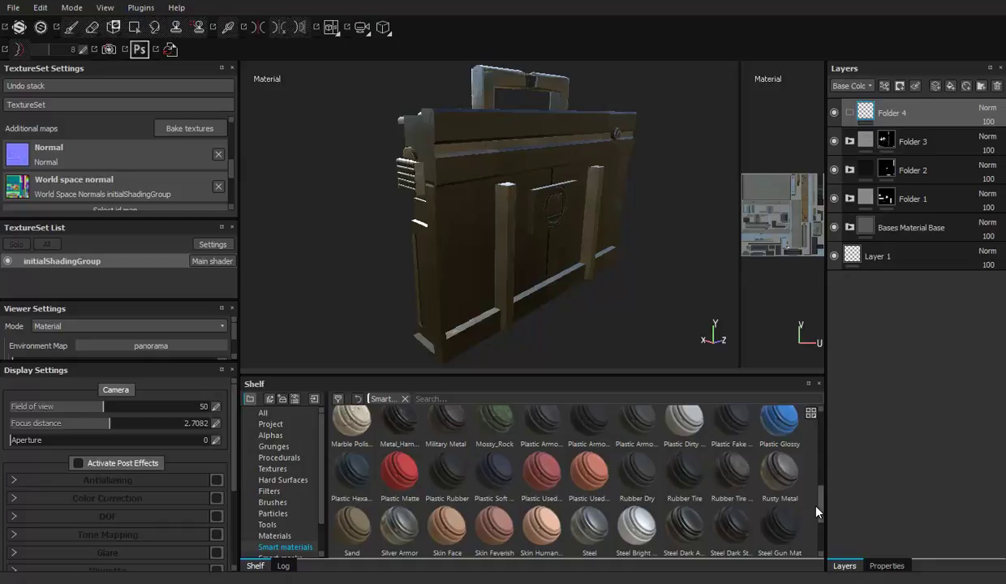
{"action": "left_click_drag", "start_coordinate": [817, 511], "coordinate": [815, 534]}
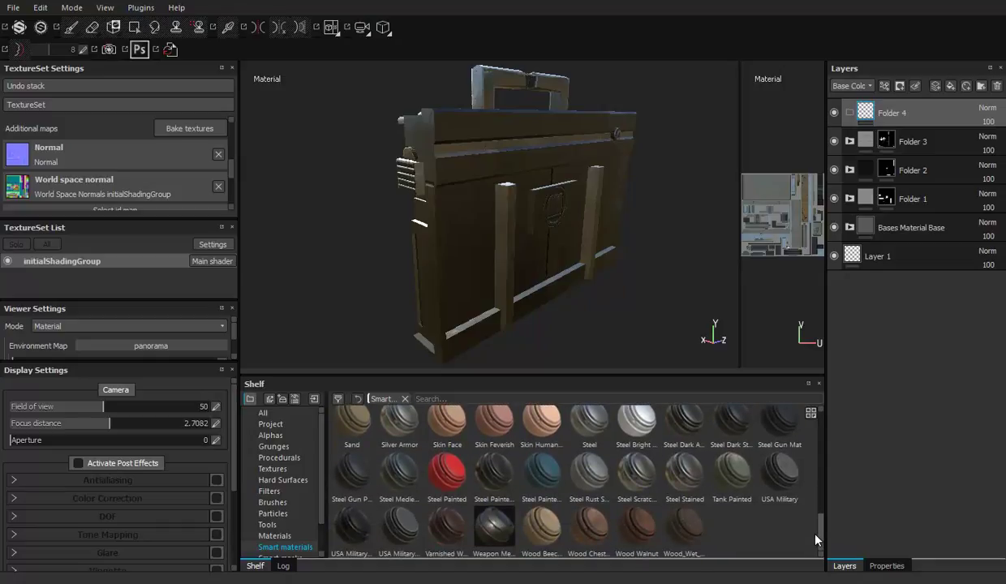
{"action": "mouse_move", "coordinate": [731, 474]}
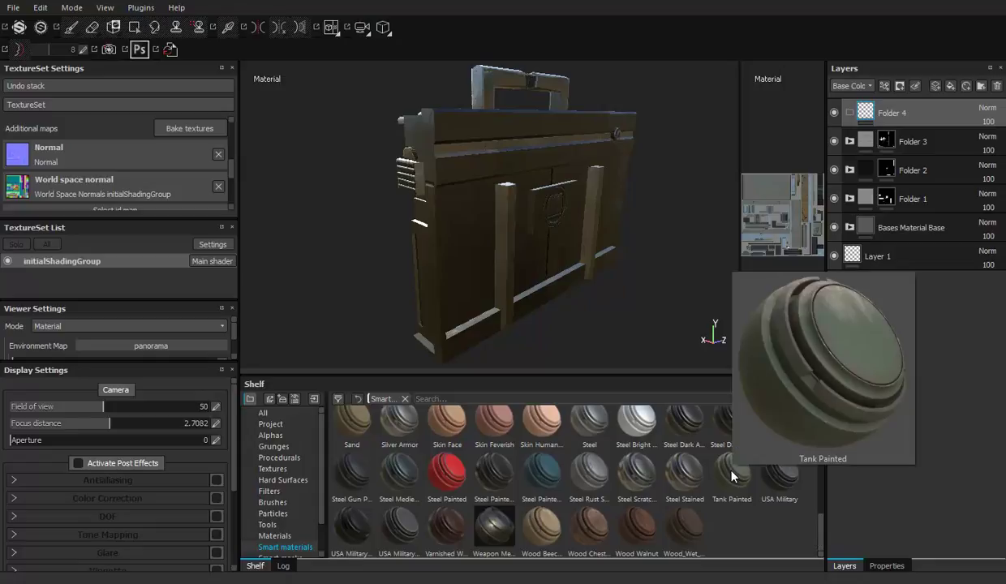
{"action": "left_click_drag", "start_coordinate": [733, 476], "coordinate": [917, 113]}
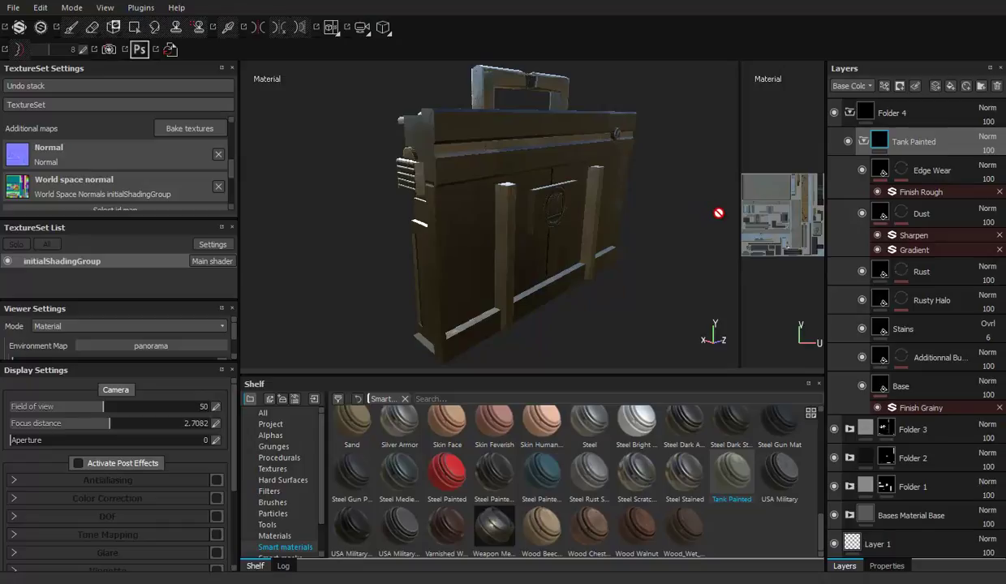
Add a black mask to Folder 4 through its right-click layer options
{"action": "left_click", "coordinate": [850, 112]}
{"action": "right_click", "coordinate": [906, 117]}
{"action": "left_click", "coordinate": [890, 133]}
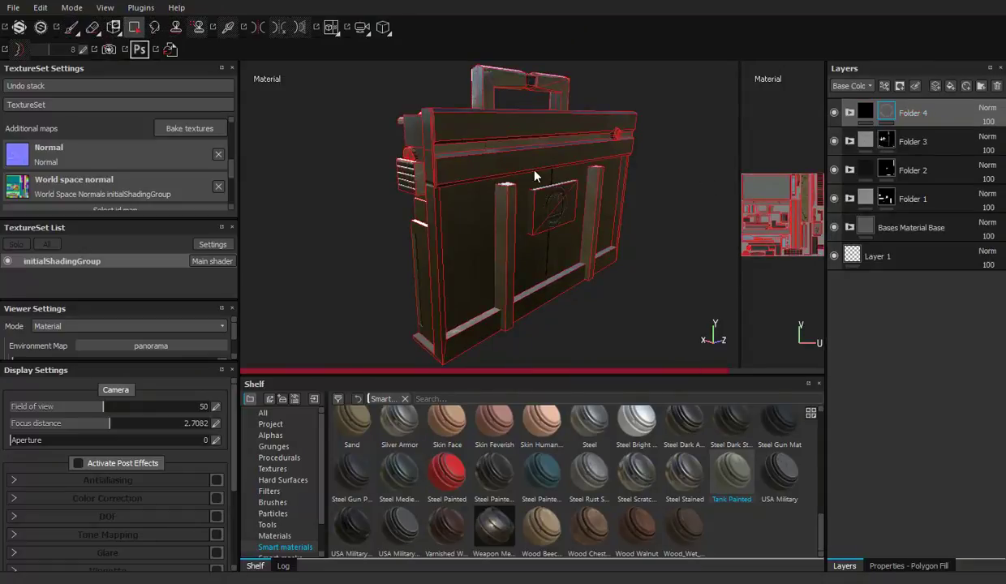
{"action": "mouse_move", "coordinate": [553, 196]}
{"action": "left_mouse_down", "text": "alt"}
{"action": "mouse_move", "coordinate": [492, 159]}
{"action": "mouse_move", "coordinate": [513, 201]}
{"action": "left_mouse_up", "text": "alt"}
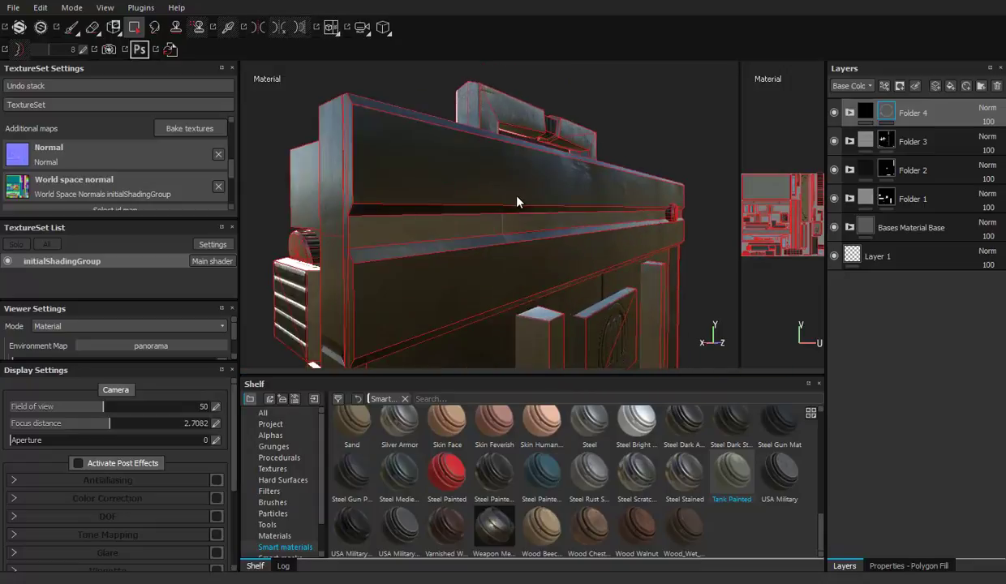
Check the polygon fill settings while orbiting around the case's top edge
{"action": "left_click", "coordinate": [908, 566]}
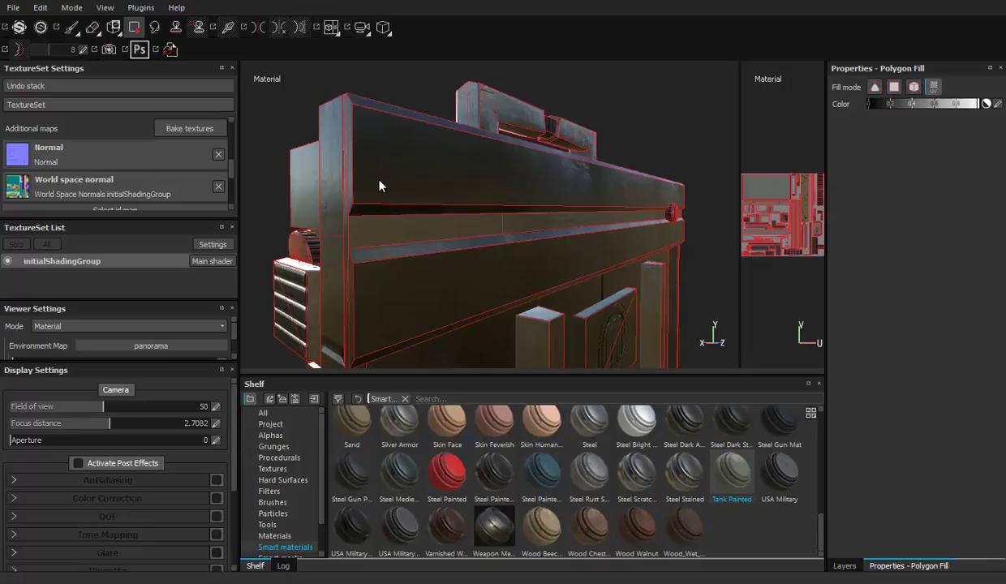
{"action": "left_click_drag", "start_coordinate": [460, 198], "coordinate": [678, 168], "text": "alt"}
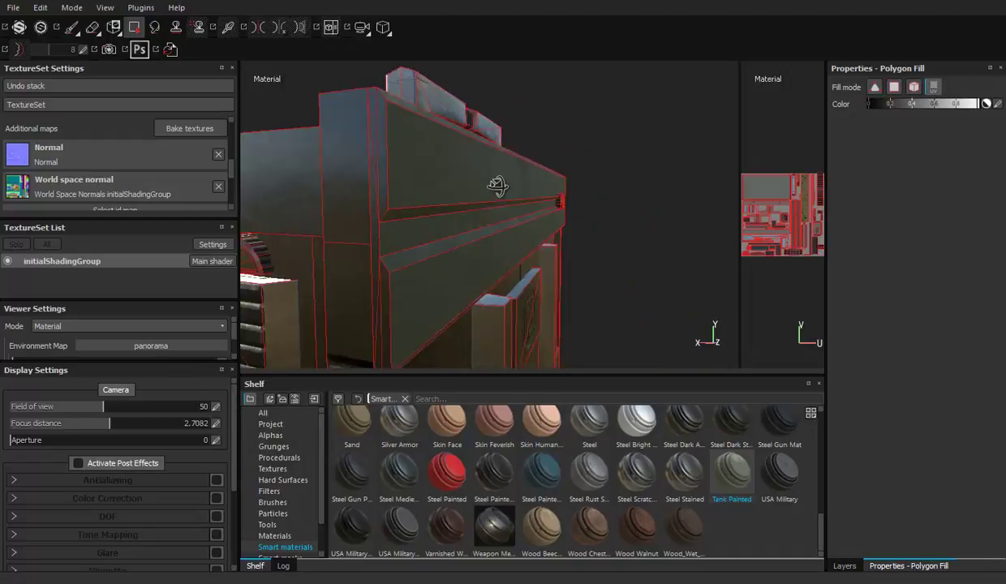
{"action": "left_click_drag", "start_coordinate": [465, 200], "coordinate": [343, 188], "text": "alt"}
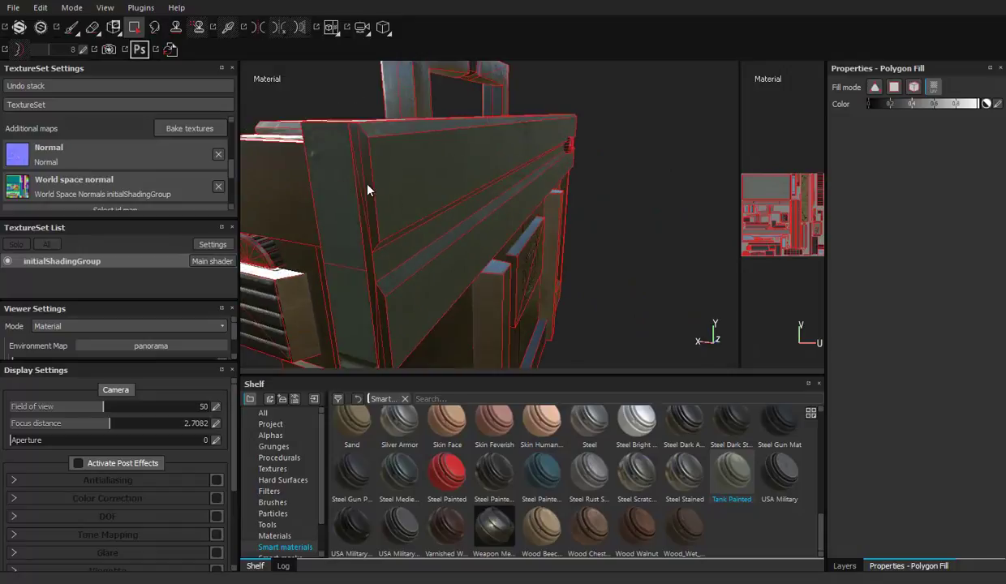
{"action": "mouse_move", "coordinate": [359, 152]}
{"action": "left_mouse_down", "text": "alt"}
{"action": "mouse_move", "coordinate": [410, 193]}
{"action": "mouse_move", "coordinate": [365, 149]}
{"action": "mouse_move", "coordinate": [541, 179]}
{"action": "mouse_move", "coordinate": [392, 180]}
{"action": "mouse_move", "coordinate": [485, 184]}
{"action": "mouse_move", "coordinate": [482, 205]}
{"action": "mouse_move", "coordinate": [447, 204]}
{"action": "mouse_move", "coordinate": [531, 189]}
{"action": "mouse_move", "coordinate": [599, 216]}
{"action": "left_mouse_up", "text": "alt"}
{"action": "left_click_drag", "start_coordinate": [451, 189], "coordinate": [499, 202], "text": "alt"}
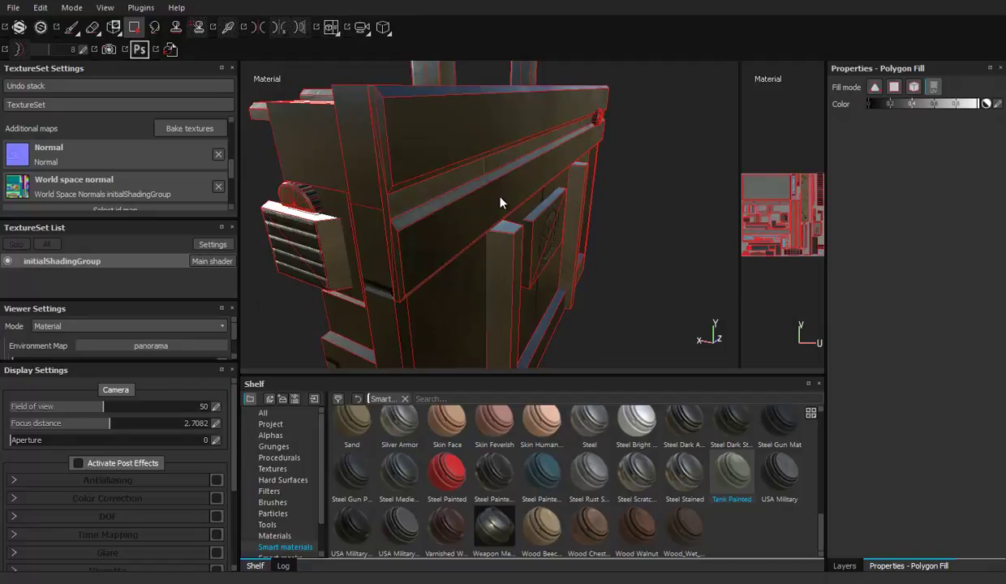
Expand Folder 4 and select its Tank Painted sublayer to clear it out
{"action": "left_click", "coordinate": [843, 565]}
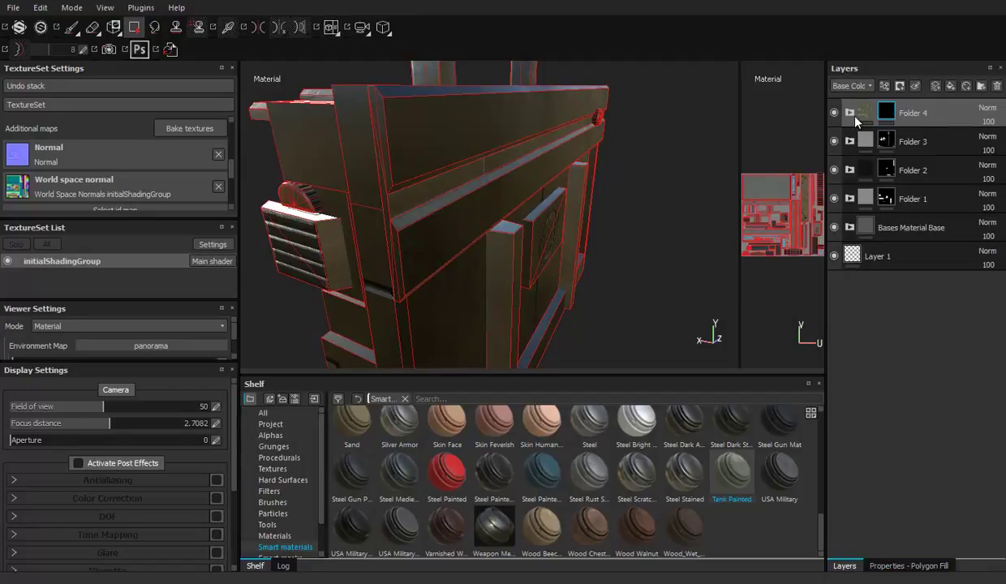
{"action": "left_click", "coordinate": [850, 112]}
{"action": "left_click", "coordinate": [865, 135]}
{"action": "left_click", "coordinate": [849, 112]}
Drop the Bases Material into Folder 4 and select the folder's mask with polygon fill
{"action": "left_click_drag", "start_coordinate": [819, 528], "coordinate": [807, 403]}
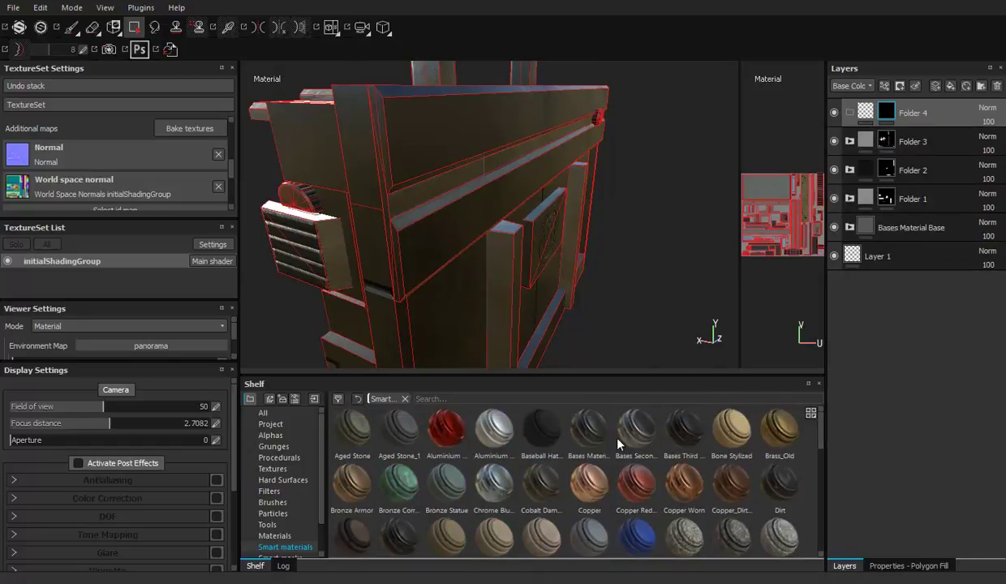
{"action": "left_click_drag", "start_coordinate": [597, 436], "coordinate": [925, 116]}
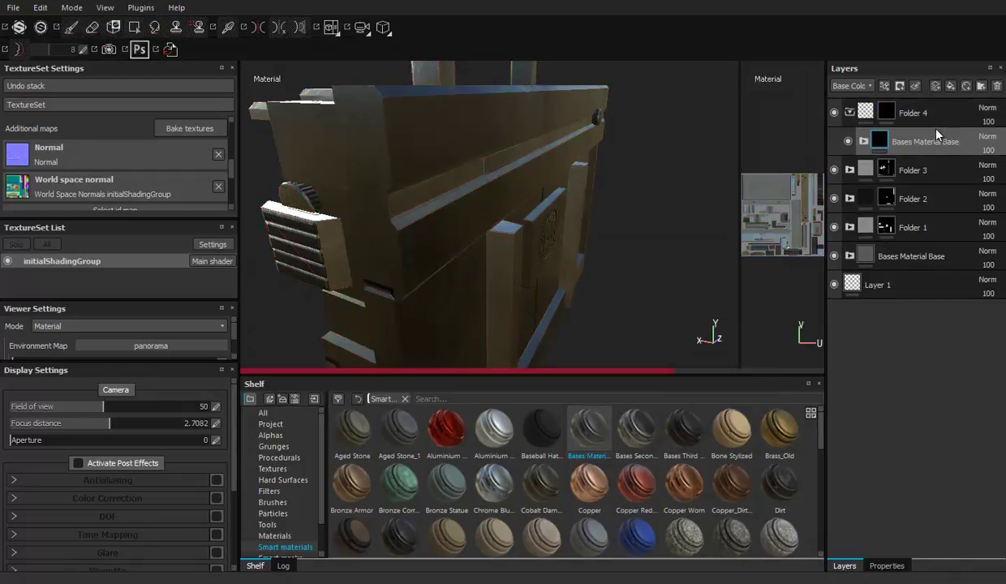
{"action": "left_click", "coordinate": [850, 112]}
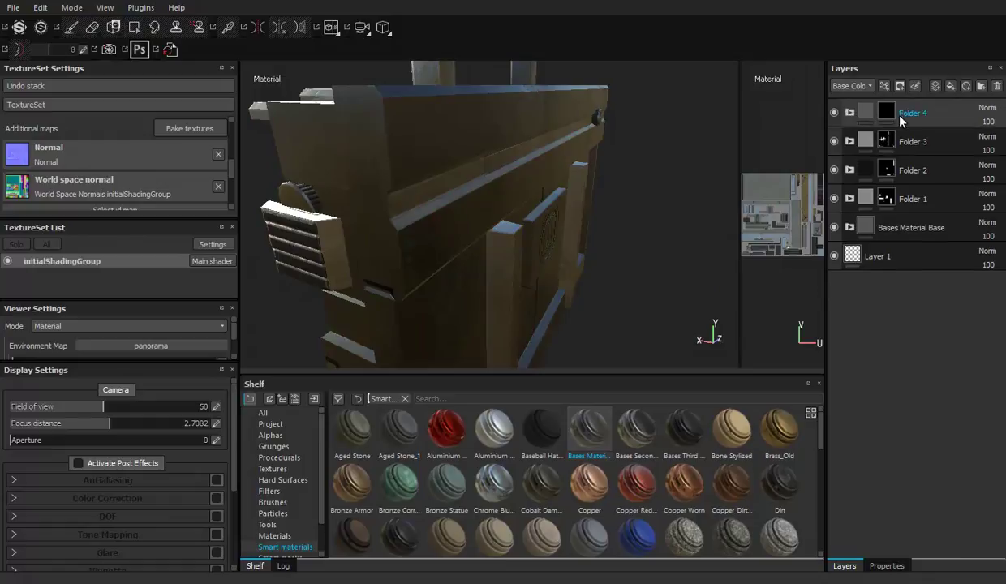
{"action": "left_click", "coordinate": [892, 112]}
{"action": "key", "text": "4"}
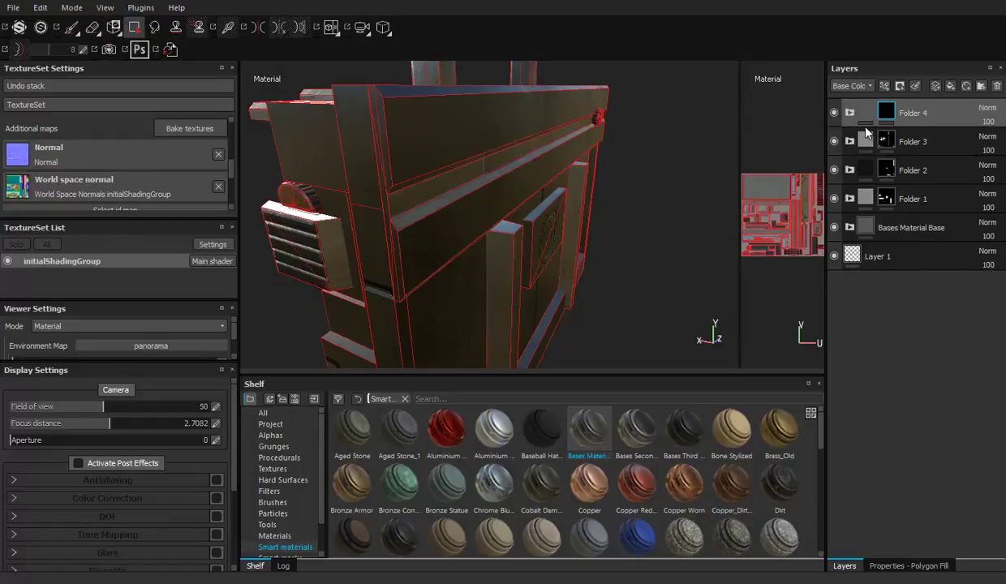
Expand Folder 4's Bases Material Base and open Fill layer 2's properties
{"action": "left_click", "coordinate": [851, 113]}
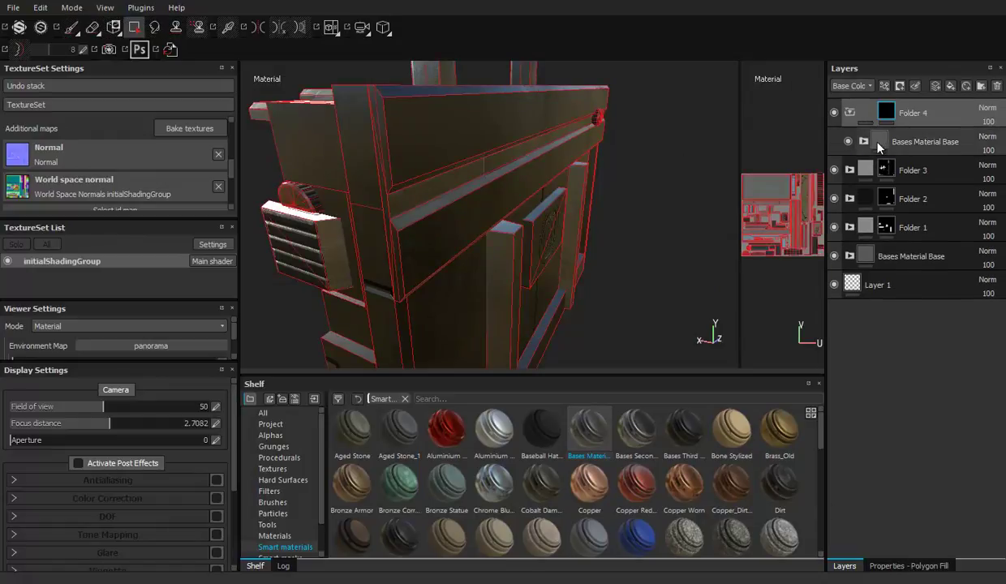
{"action": "left_click", "coordinate": [864, 143]}
{"action": "left_click", "coordinate": [864, 142]}
{"action": "left_click", "coordinate": [865, 142]}
{"action": "left_click", "coordinate": [864, 142]}
{"action": "left_click", "coordinate": [884, 271]}
{"action": "left_click", "coordinate": [887, 566]}
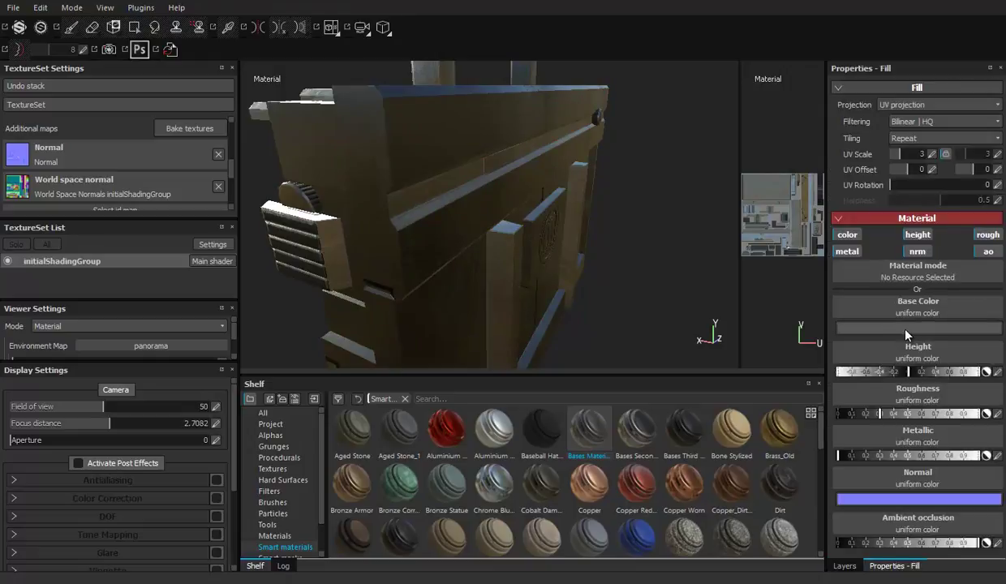
Set Fill layer 2's base colour to a deep dark green
{"action": "left_click", "coordinate": [881, 328]}
{"action": "left_click", "coordinate": [906, 373]}
{"action": "left_click_drag", "start_coordinate": [906, 374], "coordinate": [911, 371]}
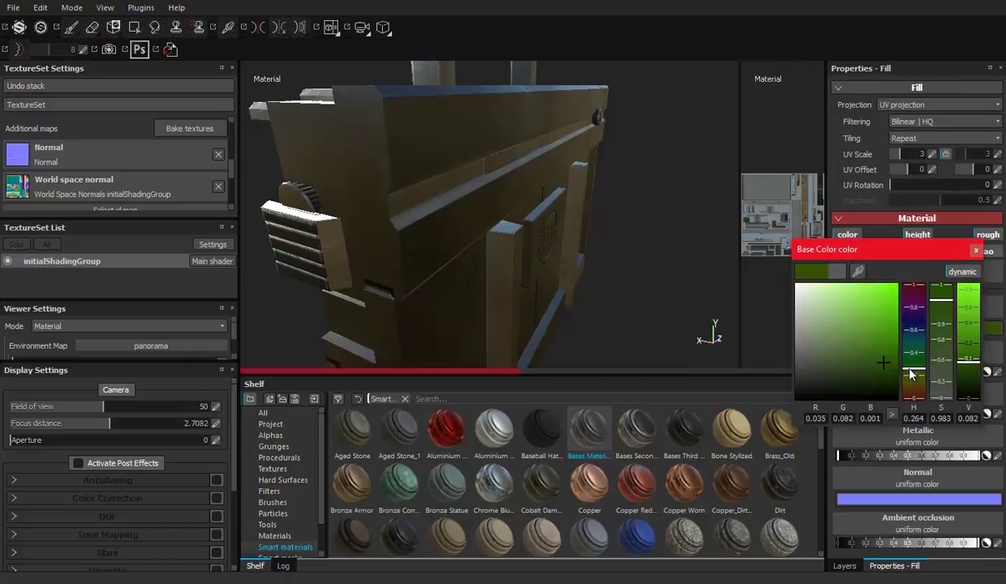
{"action": "left_click", "coordinate": [890, 338]}
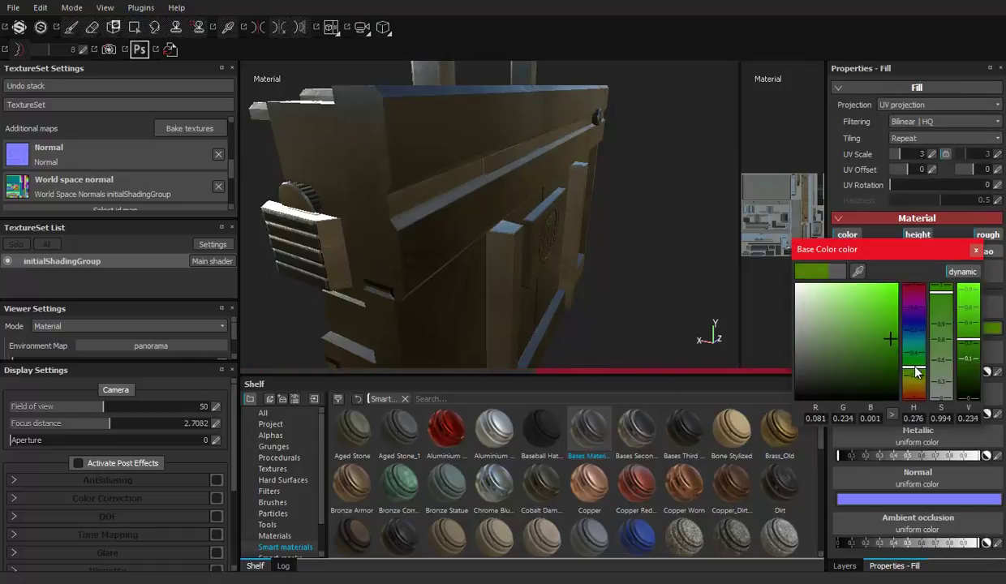
{"action": "left_click_drag", "start_coordinate": [893, 344], "coordinate": [891, 357]}
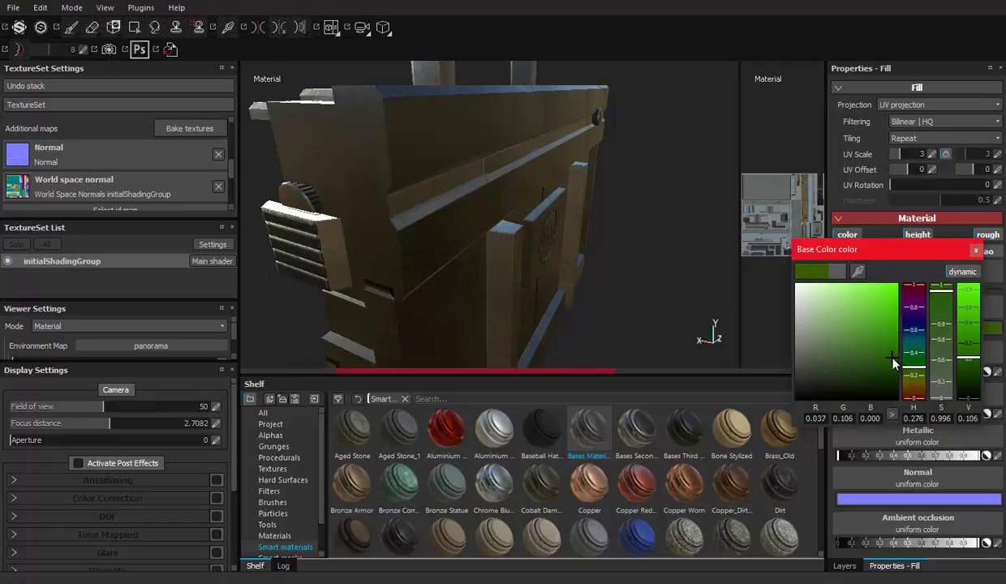
{"action": "left_click", "coordinate": [976, 250]}
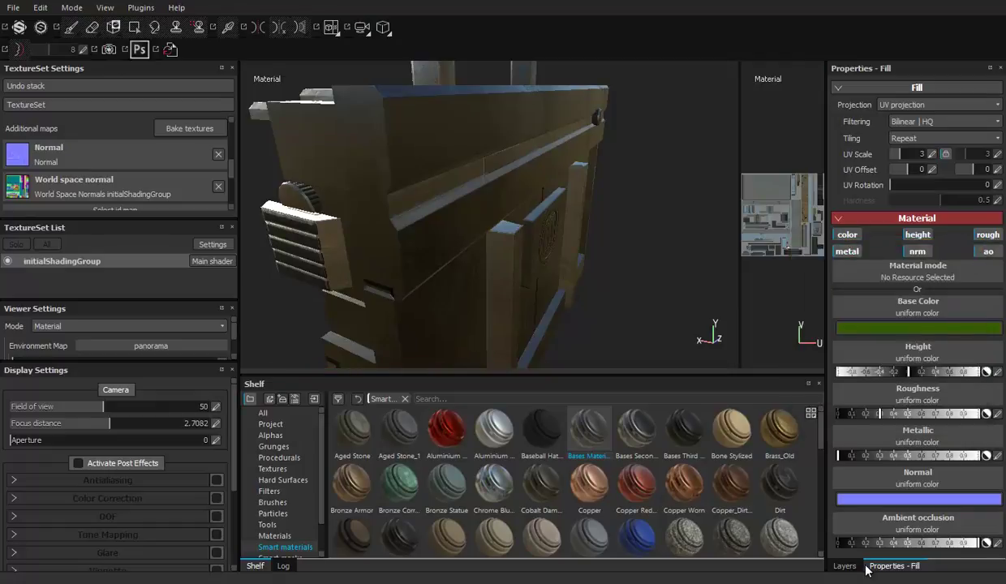
{"action": "left_click", "coordinate": [848, 566]}
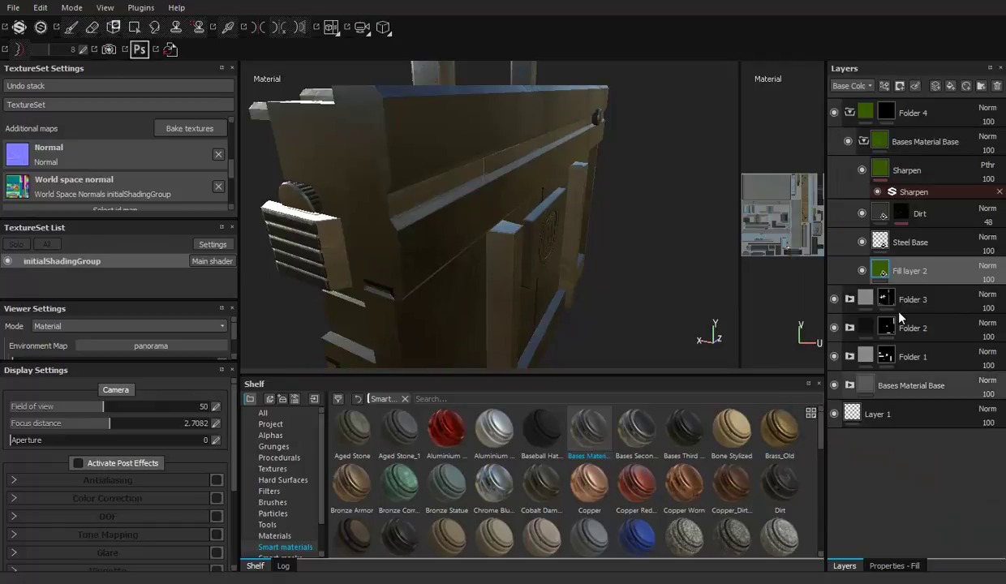
{"action": "left_click", "coordinate": [852, 115]}
Use polygon fill to reveal the green material on the top panel
{"action": "key", "text": "4"}
{"action": "left_click", "coordinate": [442, 138]}
{"action": "mouse_move", "coordinate": [443, 142]}
{"action": "left_mouse_down", "text": "alt"}
{"action": "mouse_move", "coordinate": [649, 206]}
{"action": "mouse_move", "coordinate": [481, 189]}
{"action": "left_mouse_up", "text": "alt"}
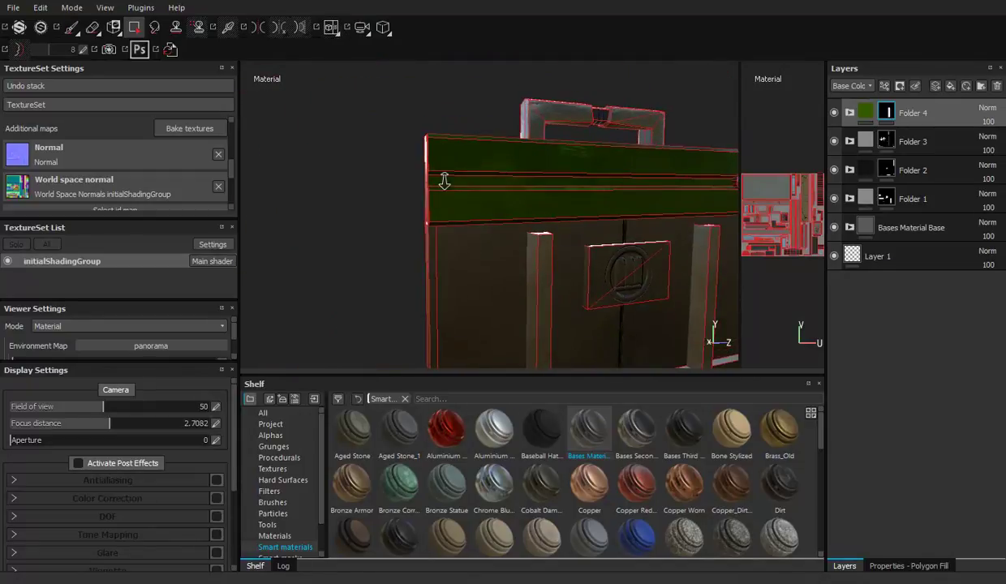
{"action": "left_click", "coordinate": [901, 566]}
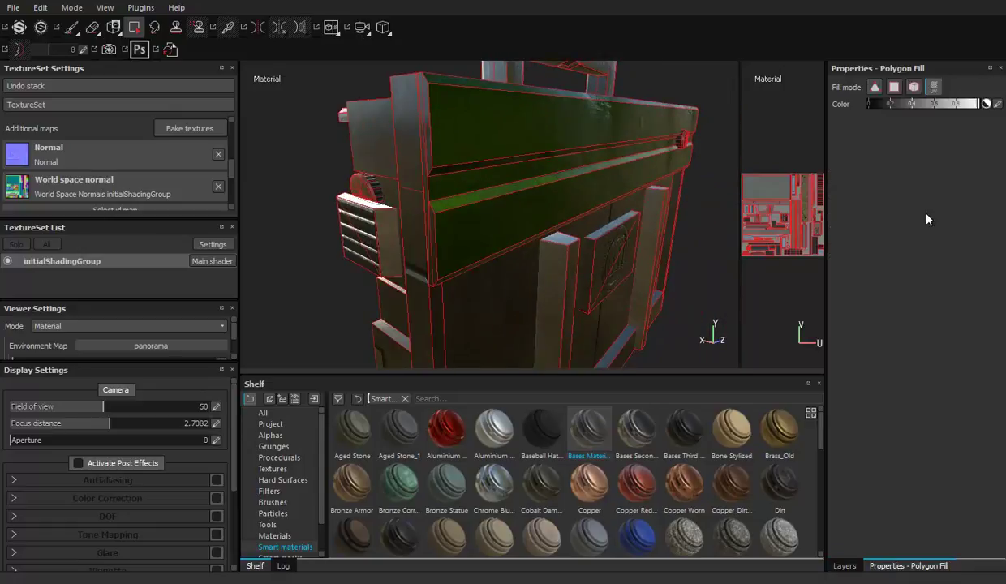
Orbit and zoom around the box's top corner and whole body, then show the Layers tab
{"action": "mouse_move", "coordinate": [407, 215]}
{"action": "left_mouse_down", "text": "alt"}
{"action": "mouse_move", "coordinate": [501, 197]}
{"action": "mouse_move", "coordinate": [348, 140]}
{"action": "mouse_move", "coordinate": [561, 157]}
{"action": "mouse_move", "coordinate": [612, 185]}
{"action": "left_mouse_up", "text": "alt"}
{"action": "mouse_move", "coordinate": [612, 185]}
{"action": "right_mouse_down", "text": "alt"}
{"action": "mouse_move", "coordinate": [530, 202]}
{"action": "mouse_move", "coordinate": [577, 243]}
{"action": "right_mouse_up", "text": "alt"}
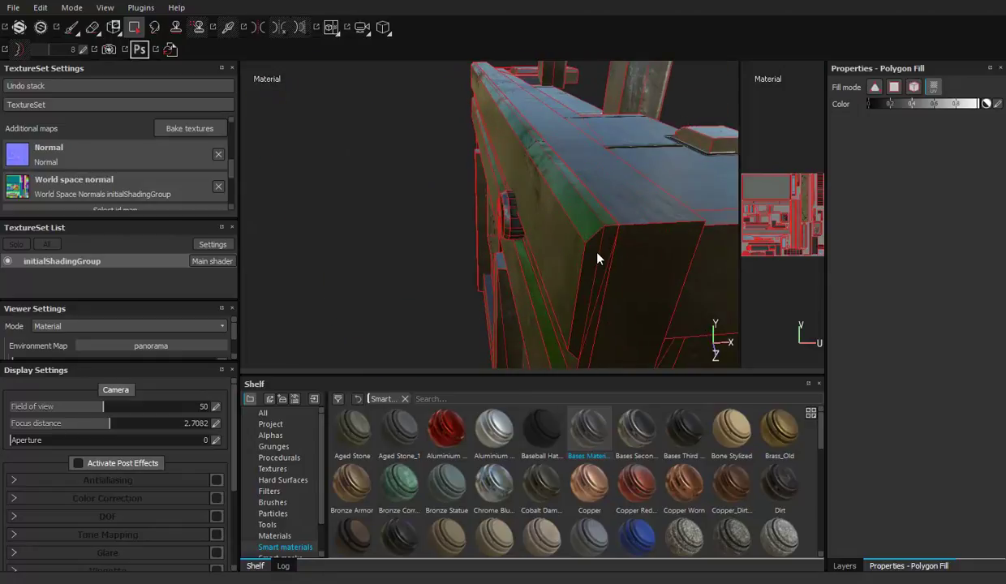
{"action": "left_click_drag", "start_coordinate": [602, 293], "coordinate": [512, 184], "text": "alt"}
{"action": "right_click_drag", "start_coordinate": [512, 184], "coordinate": [551, 194], "text": "alt"}
{"action": "left_click_drag", "start_coordinate": [552, 195], "coordinate": [577, 179], "text": "alt"}
{"action": "right_click_drag", "start_coordinate": [578, 180], "coordinate": [559, 176], "text": "alt"}
{"action": "mouse_move", "coordinate": [559, 175]}
{"action": "left_mouse_down", "text": "alt"}
{"action": "mouse_move", "coordinate": [276, 131]}
{"action": "mouse_move", "coordinate": [440, 216]}
{"action": "mouse_move", "coordinate": [426, 179]}
{"action": "mouse_move", "coordinate": [512, 188]}
{"action": "mouse_move", "coordinate": [536, 213]}
{"action": "left_mouse_up", "text": "alt"}
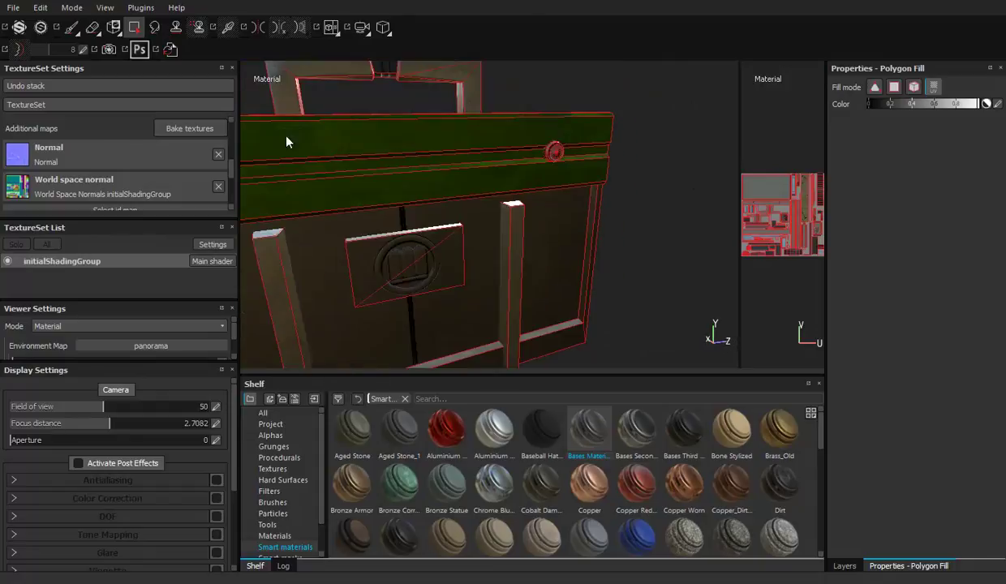
{"action": "left_click", "coordinate": [845, 566]}
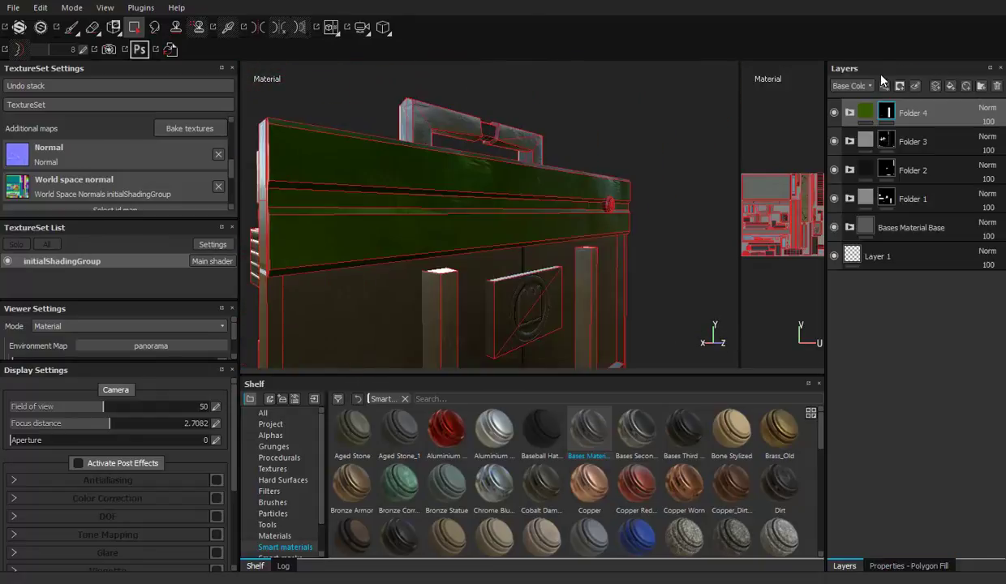
Darken Folder 4's Fill layer 2 base colour to a near-black green
{"action": "left_click", "coordinate": [849, 113]}
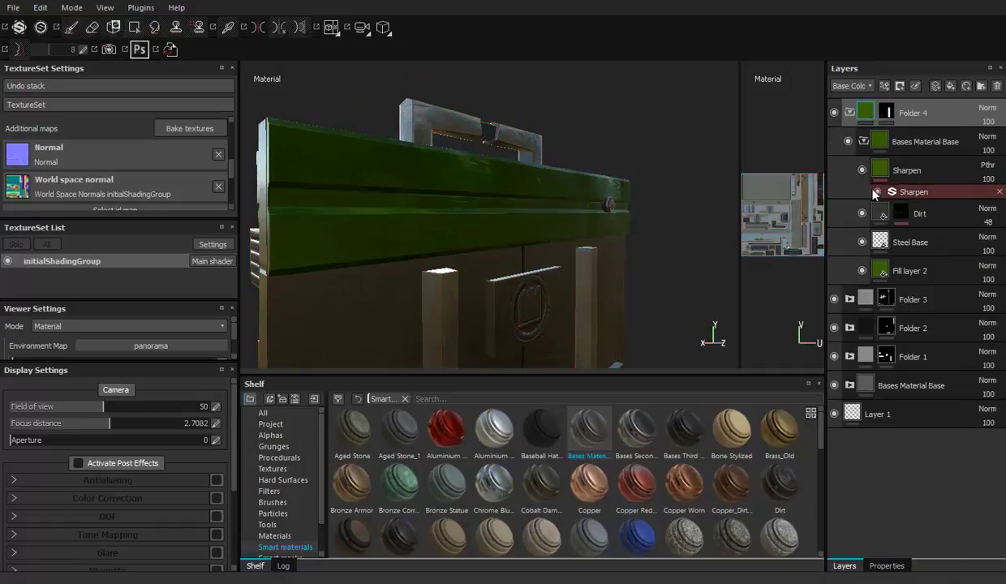
{"action": "left_click", "coordinate": [881, 273]}
{"action": "left_click", "coordinate": [907, 568]}
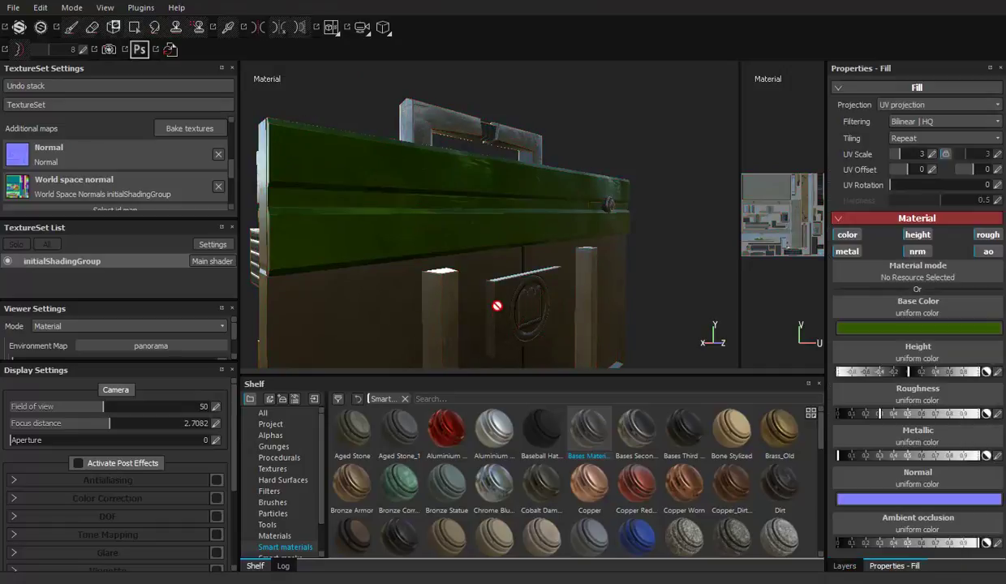
{"action": "left_click", "coordinate": [873, 331]}
{"action": "left_click_drag", "start_coordinate": [853, 331], "coordinate": [867, 364]}
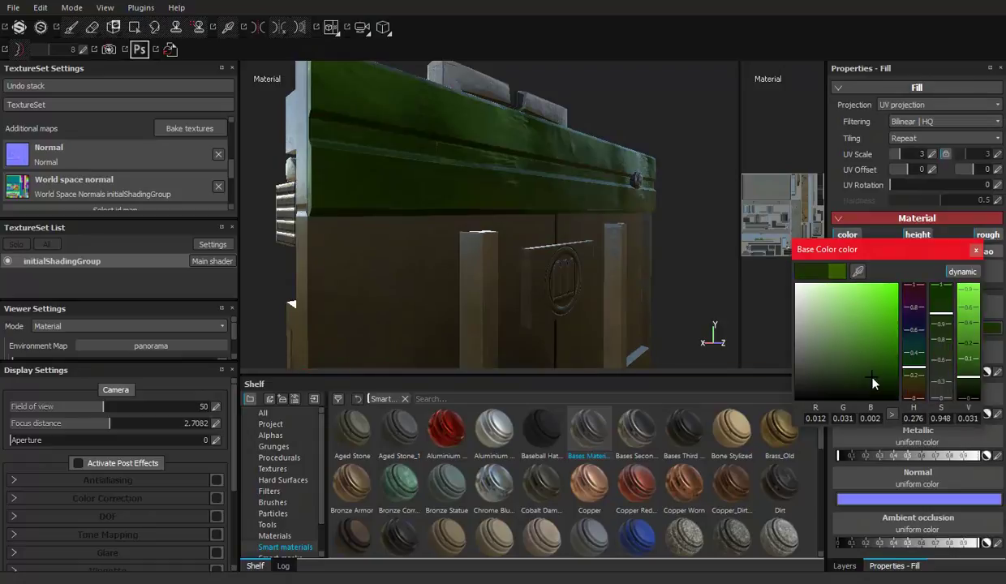
{"action": "left_click_drag", "start_coordinate": [868, 365], "coordinate": [885, 386]}
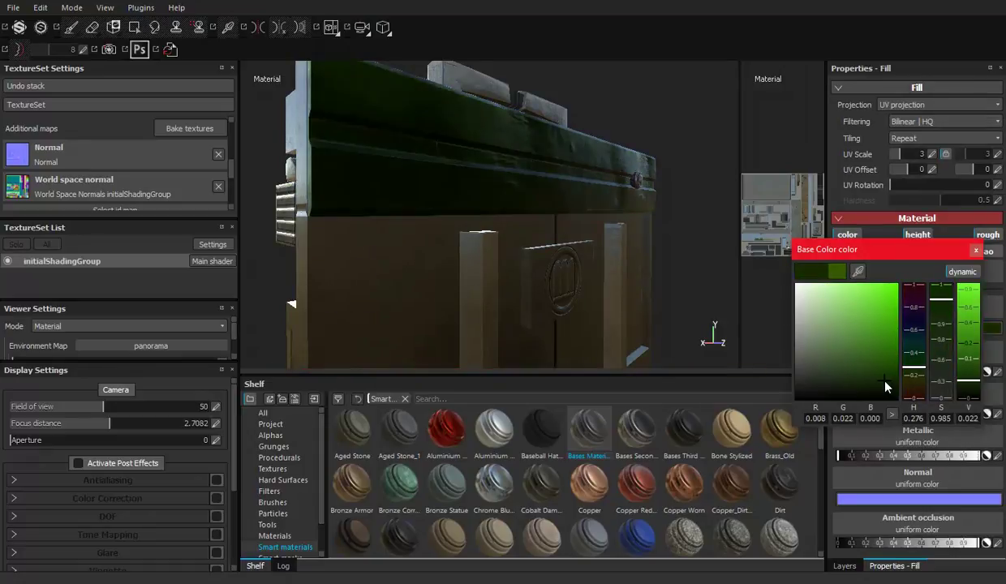
{"action": "left_click", "coordinate": [975, 250]}
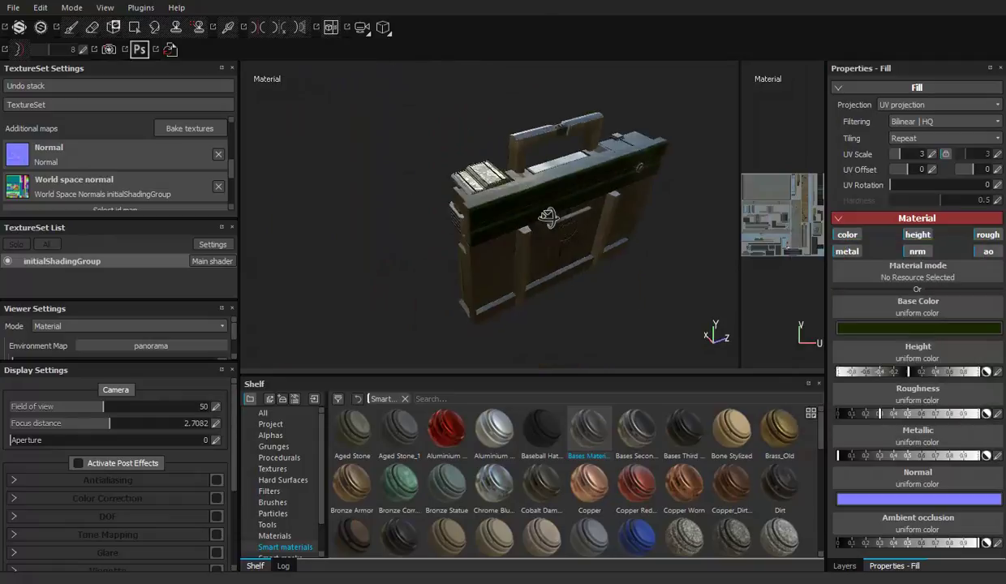
{"action": "left_click_drag", "start_coordinate": [546, 35], "coordinate": [426, 144], "text": "alt"}
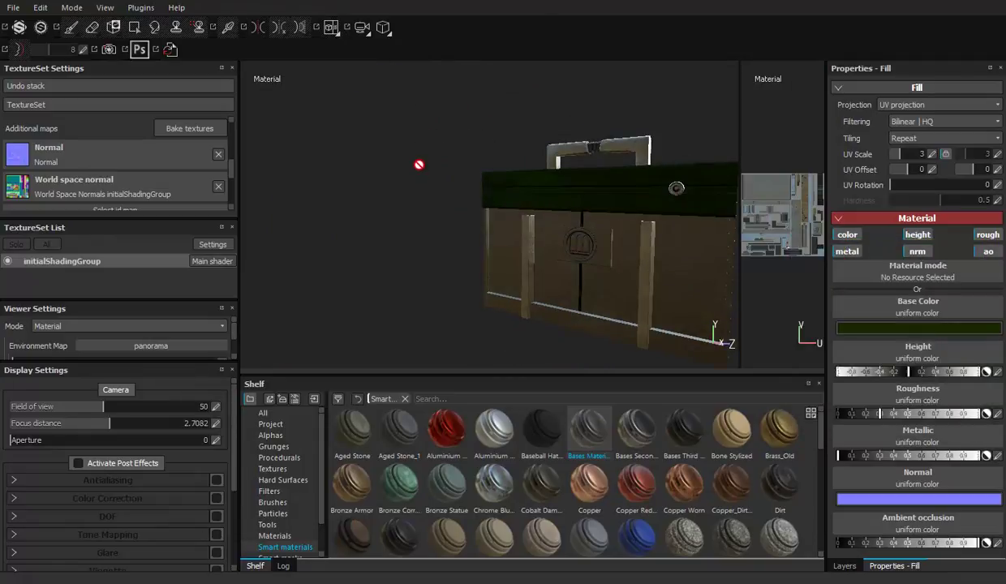
Select Folder 4's mask and set the Polygon Fill tool's fill mode to single polygons
{"action": "left_click", "coordinate": [844, 566]}
{"action": "mouse_move", "coordinate": [489, 175]}
{"action": "left_mouse_down", "text": "alt"}
{"action": "mouse_move", "coordinate": [686, 230]}
{"action": "mouse_move", "coordinate": [484, 190]}
{"action": "mouse_move", "coordinate": [892, 181]}
{"action": "left_mouse_up", "text": "alt"}
{"action": "left_click", "coordinate": [862, 115]}
{"action": "left_click", "coordinate": [135, 27]}
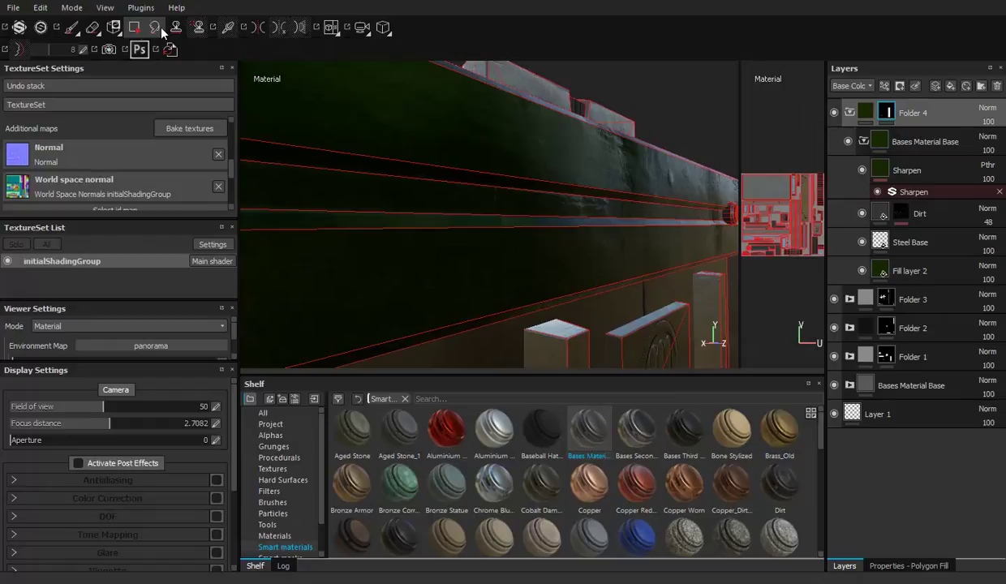
{"action": "left_click", "coordinate": [897, 565]}
{"action": "left_click", "coordinate": [893, 87]}
{"action": "mouse_move", "coordinate": [667, 258]}
{"action": "left_mouse_down", "text": "alt"}
{"action": "mouse_move", "coordinate": [575, 219]}
{"action": "mouse_move", "coordinate": [409, 243]}
{"action": "mouse_move", "coordinate": [568, 214]}
{"action": "mouse_move", "coordinate": [436, 216]}
{"action": "mouse_move", "coordinate": [566, 217]}
{"action": "mouse_move", "coordinate": [842, 417]}
{"action": "left_mouse_up", "text": "alt"}
{"action": "left_click", "coordinate": [837, 566]}
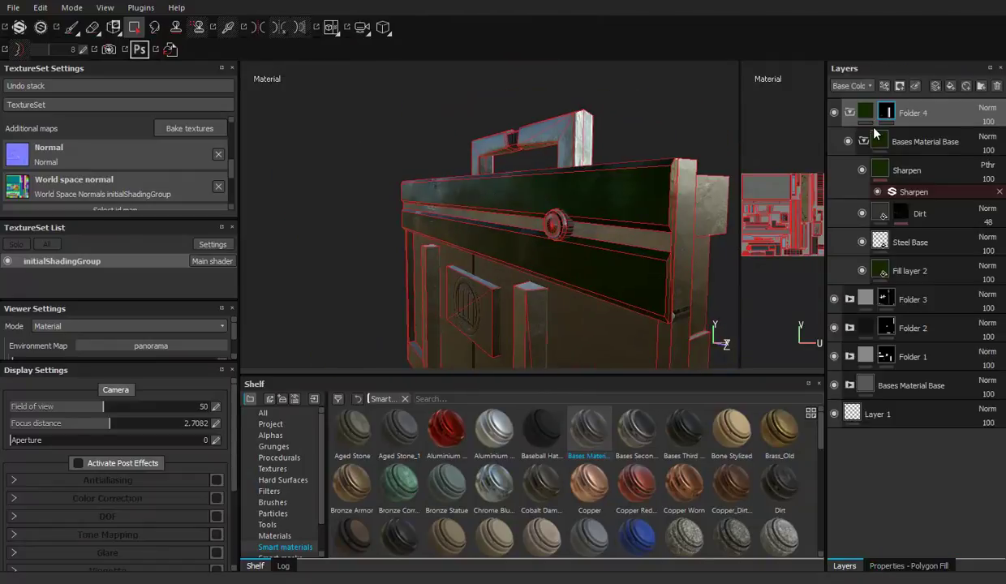
Set Fill layer 2's base colour to a near-black green (RGB 0.007, 0.018, 0.001)
{"action": "left_click", "coordinate": [901, 271]}
{"action": "left_click", "coordinate": [907, 565]}
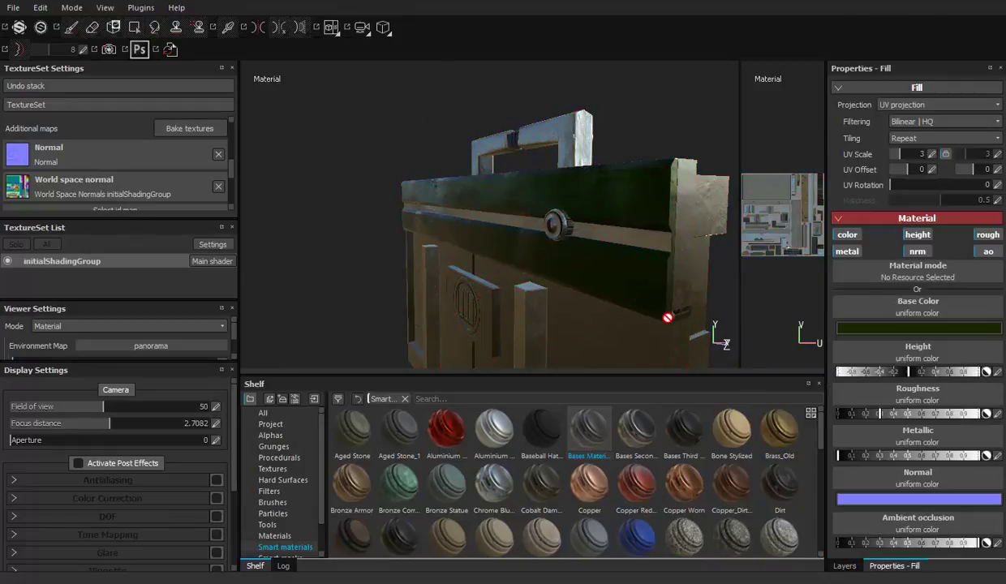
{"action": "left_click_drag", "start_coordinate": [601, 187], "coordinate": [908, 321], "text": "alt"}
{"action": "left_click", "coordinate": [908, 325]}
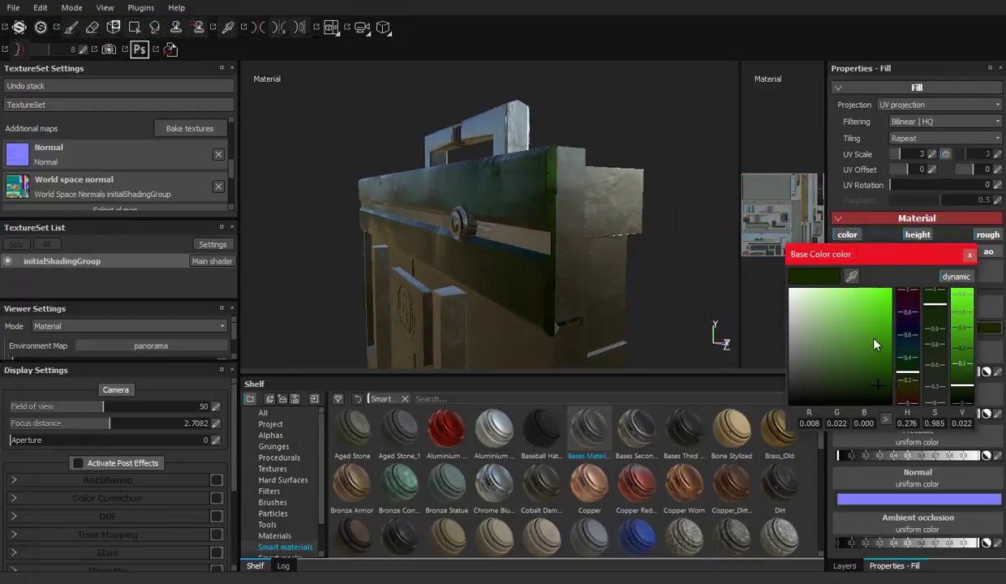
{"action": "left_click", "coordinate": [874, 338]}
{"action": "left_click_drag", "start_coordinate": [634, 249], "coordinate": [597, 193], "text": "alt"}
{"action": "mouse_move", "coordinate": [819, 341]}
{"action": "left_mouse_down"}
{"action": "mouse_move", "coordinate": [836, 373]}
{"action": "mouse_move", "coordinate": [816, 385]}
{"action": "mouse_move", "coordinate": [870, 394]}
{"action": "left_mouse_up"}
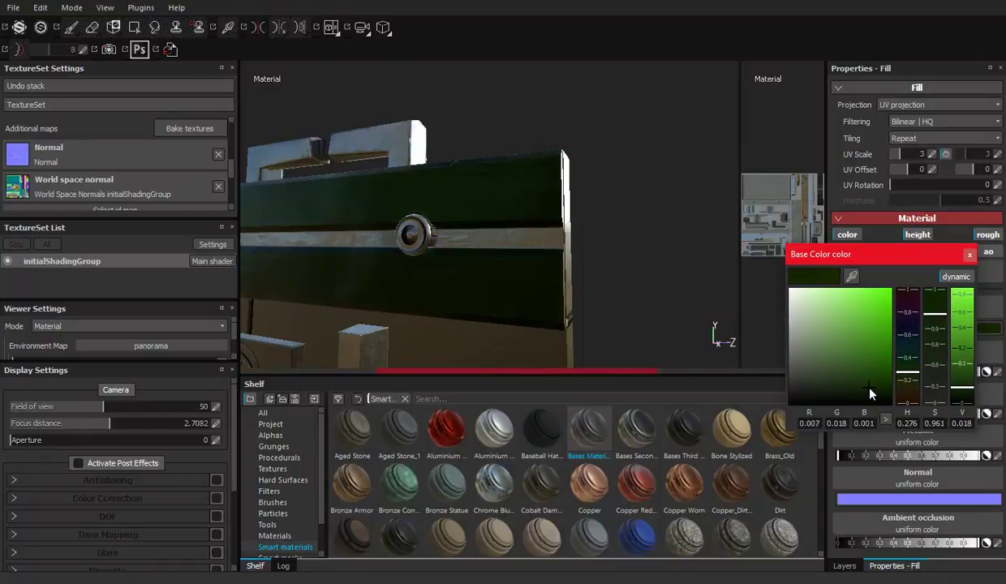
{"action": "left_click", "coordinate": [970, 254]}
{"action": "mouse_move", "coordinate": [649, 259]}
{"action": "left_mouse_down", "text": "alt"}
{"action": "mouse_move", "coordinate": [607, 196]}
{"action": "mouse_move", "coordinate": [577, 198]}
{"action": "mouse_move", "coordinate": [687, 259]}
{"action": "left_mouse_up", "text": "alt"}
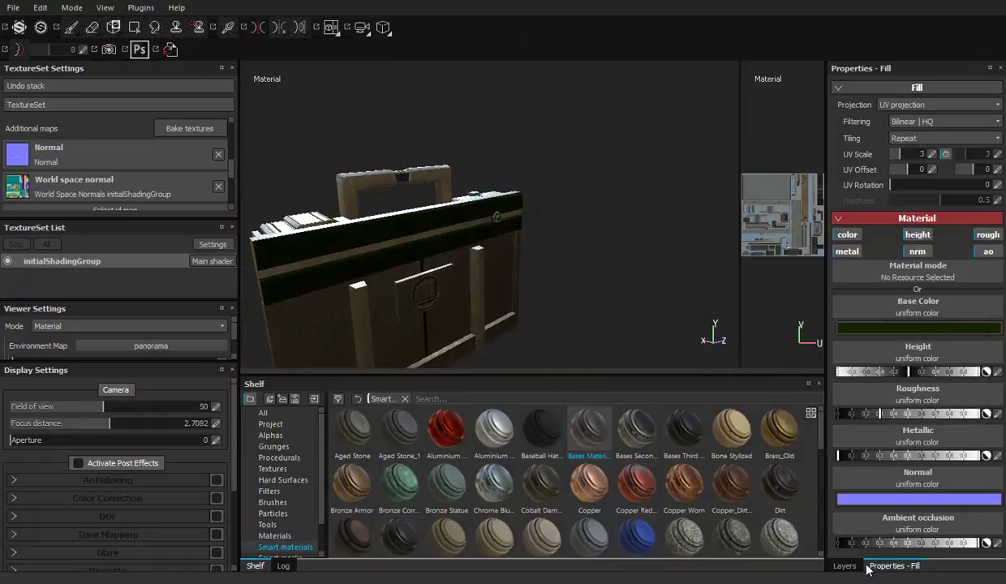
{"action": "left_click", "coordinate": [848, 566]}
{"action": "mouse_move", "coordinate": [503, 226]}
{"action": "left_mouse_down", "text": "alt"}
{"action": "mouse_move", "coordinate": [448, 215]}
{"action": "mouse_move", "coordinate": [648, 225]}
{"action": "mouse_move", "coordinate": [714, 195]}
{"action": "left_mouse_up", "text": "alt"}
With the Paint brush on Folder 4's mask, paint dark green strokes up the side pillar
{"action": "left_click", "coordinate": [850, 113]}
{"action": "left_click", "coordinate": [860, 106]}
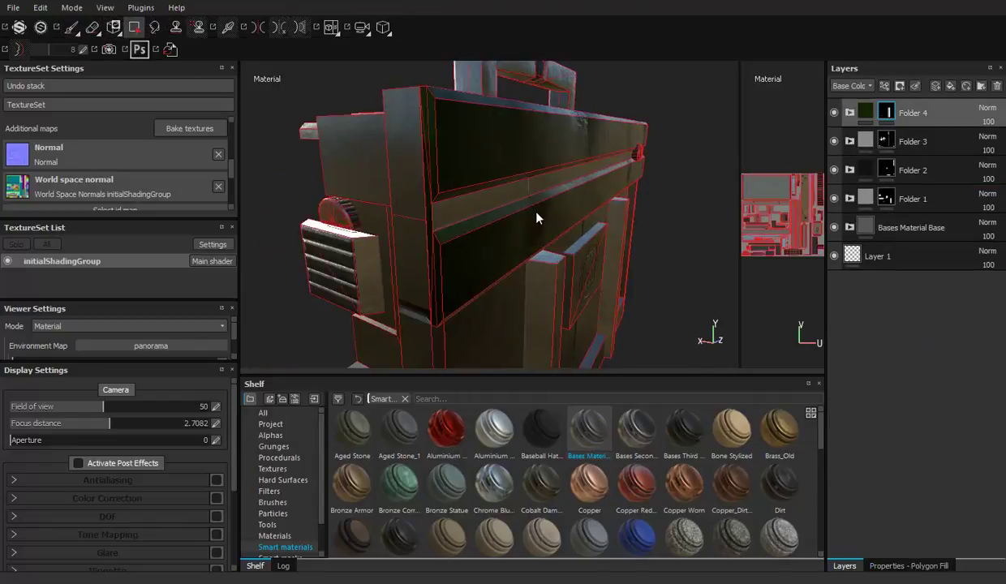
{"action": "left_click", "coordinate": [71, 27]}
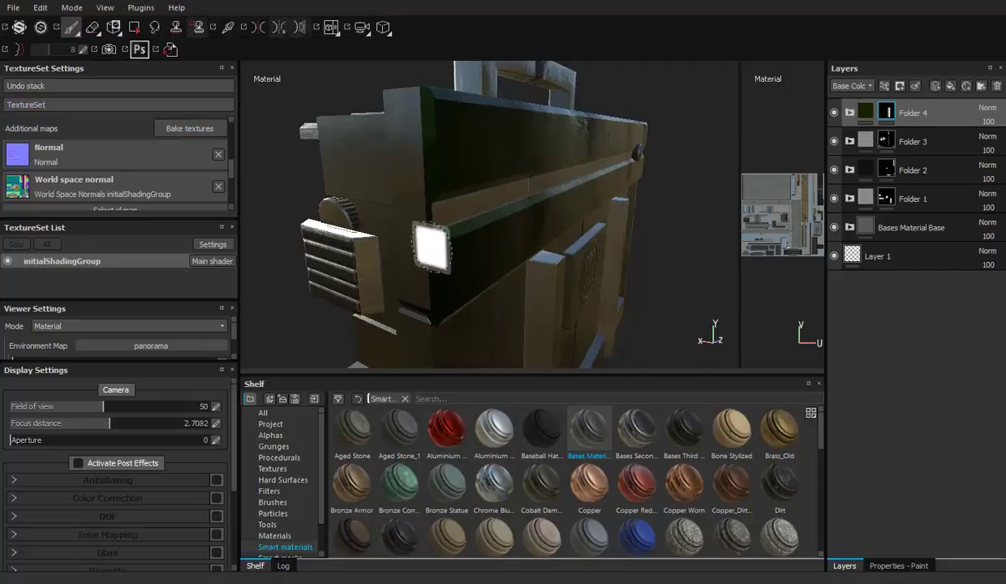
{"action": "left_click_drag", "start_coordinate": [477, 210], "coordinate": [407, 263], "text": "alt"}
{"action": "right_click_drag", "start_coordinate": [400, 269], "coordinate": [430, 202], "text": "alt"}
{"action": "mouse_move", "coordinate": [428, 202]}
{"action": "left_mouse_down", "text": "alt"}
{"action": "mouse_move", "coordinate": [467, 190]}
{"action": "mouse_move", "coordinate": [483, 203]}
{"action": "left_mouse_up", "text": "alt"}
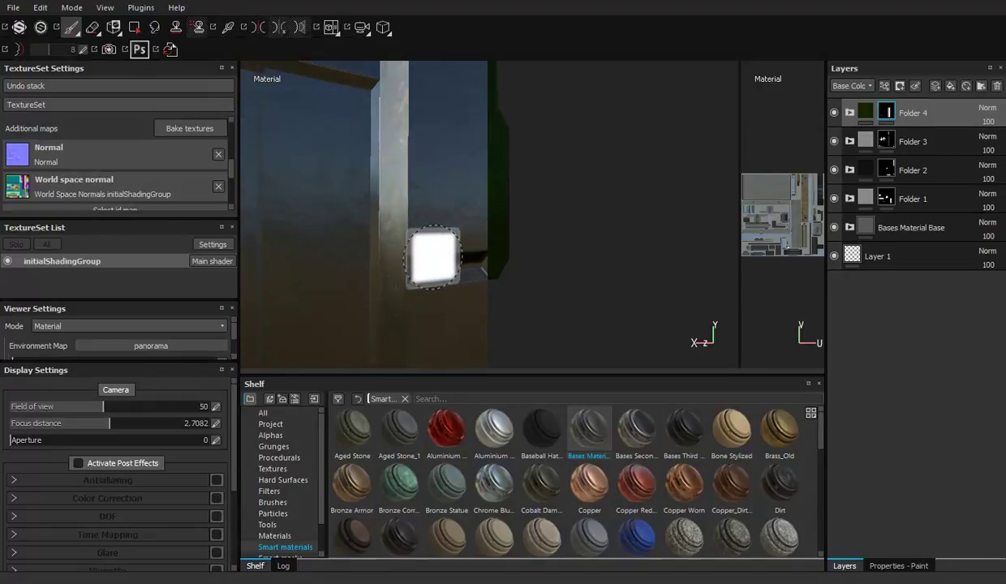
{"action": "left_click_drag", "start_coordinate": [433, 256], "coordinate": [475, 254]}
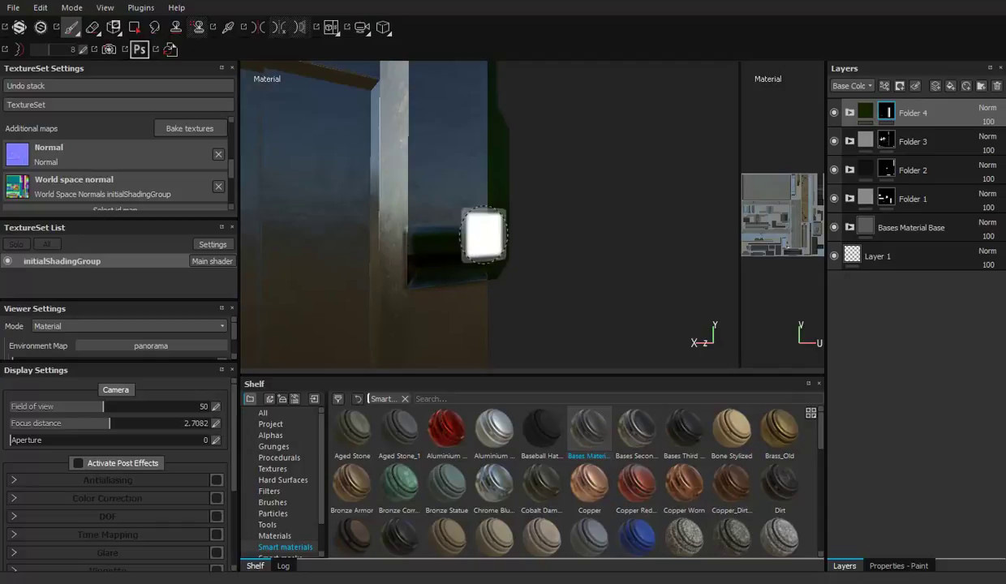
{"action": "mouse_move", "coordinate": [546, 213]}
{"action": "left_mouse_down", "text": "alt"}
{"action": "mouse_move", "coordinate": [479, 152]}
{"action": "mouse_move", "coordinate": [425, 164]}
{"action": "mouse_move", "coordinate": [521, 186]}
{"action": "left_mouse_up", "text": "alt"}
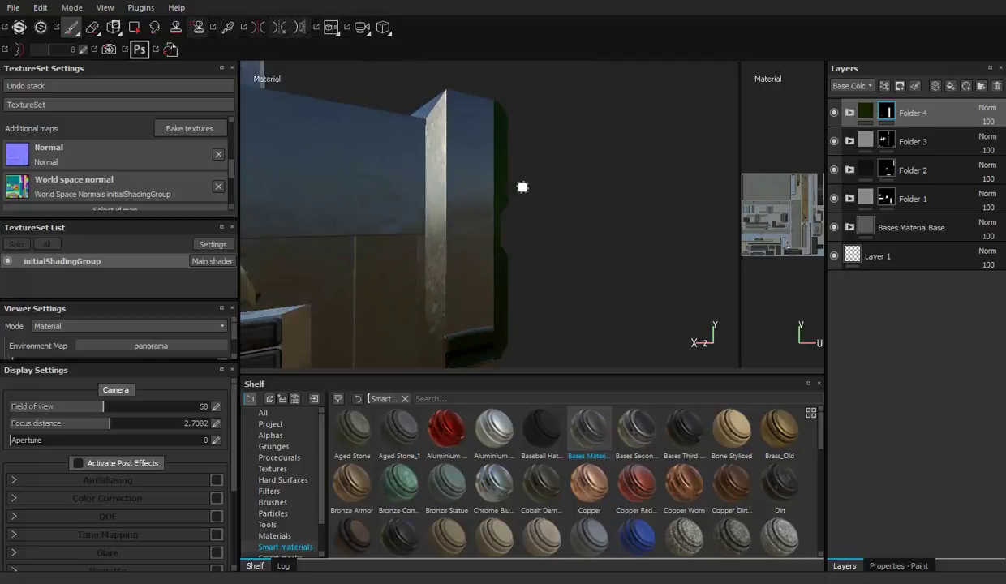
{"action": "mouse_move", "coordinate": [462, 347]}
{"action": "left_mouse_down"}
{"action": "mouse_move", "coordinate": [467, 225]}
{"action": "mouse_move", "coordinate": [467, 233]}
{"action": "left_mouse_up"}
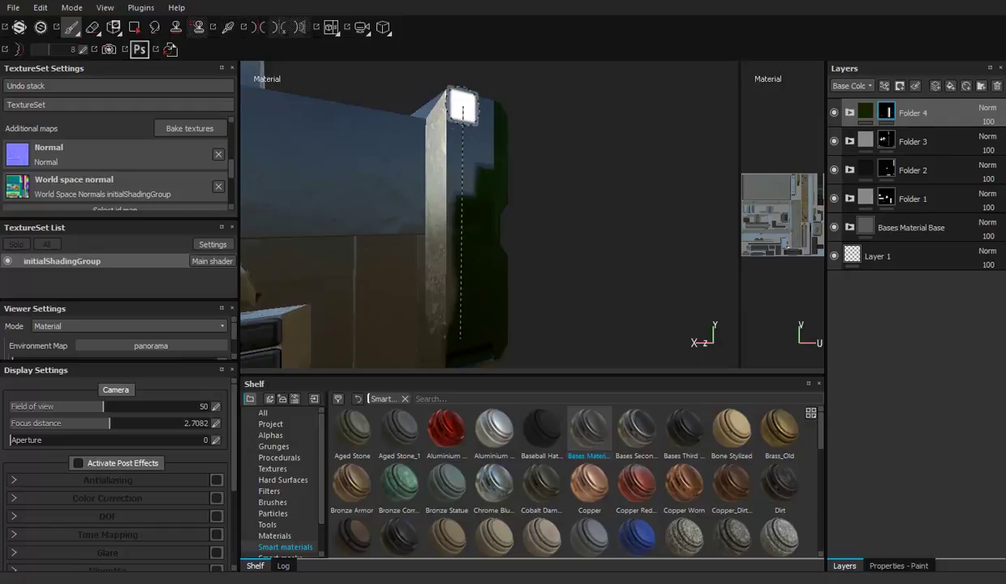
{"action": "left_click", "coordinate": [462, 104], "text": "shift"}
Extend the dark green paint along the briefcase's top edge
{"action": "mouse_move", "coordinate": [478, 278]}
{"action": "left_mouse_down", "text": "alt"}
{"action": "mouse_move", "coordinate": [471, 209]}
{"action": "mouse_move", "coordinate": [451, 157]}
{"action": "mouse_move", "coordinate": [489, 191]}
{"action": "mouse_move", "coordinate": [460, 247]}
{"action": "mouse_move", "coordinate": [460, 202]}
{"action": "mouse_move", "coordinate": [463, 252]}
{"action": "left_mouse_up", "text": "alt"}
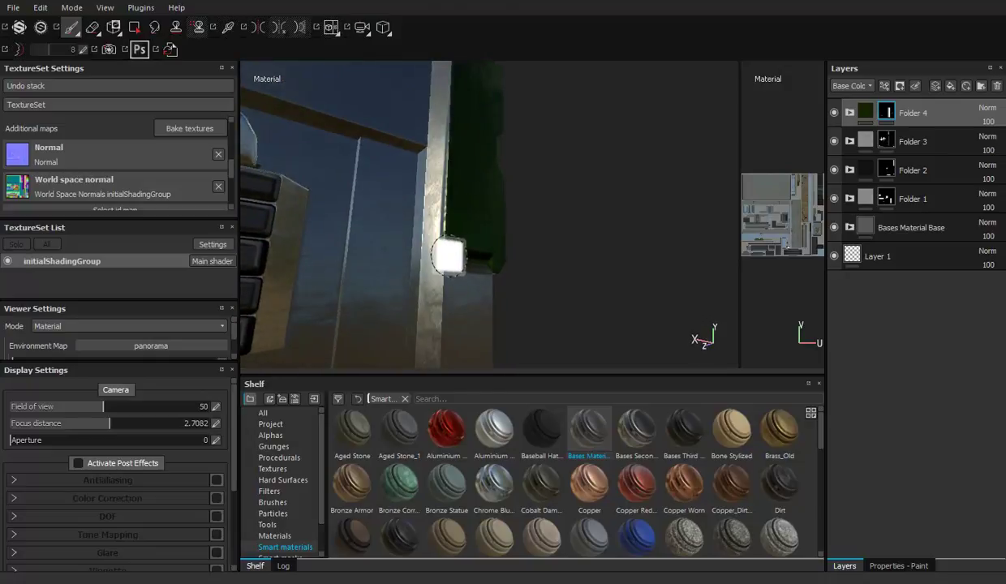
{"action": "left_click_drag", "start_coordinate": [442, 146], "coordinate": [456, 208], "text": "alt"}
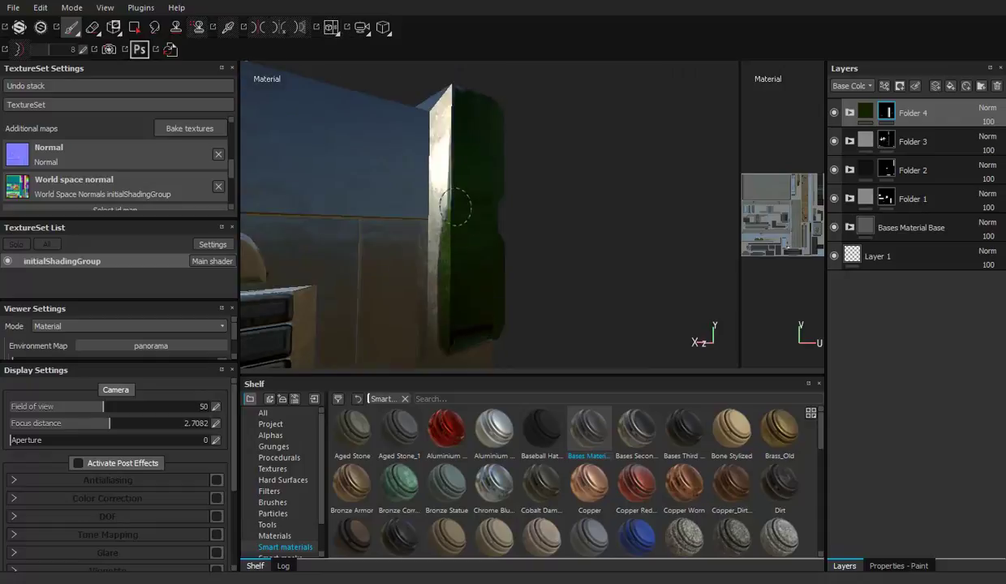
{"action": "mouse_move", "coordinate": [486, 95]}
{"action": "left_mouse_down", "text": "alt"}
{"action": "mouse_move", "coordinate": [478, 153]}
{"action": "mouse_move", "coordinate": [562, 222]}
{"action": "mouse_move", "coordinate": [558, 157]}
{"action": "mouse_move", "coordinate": [573, 227]}
{"action": "mouse_move", "coordinate": [539, 155]}
{"action": "left_mouse_up", "text": "alt"}
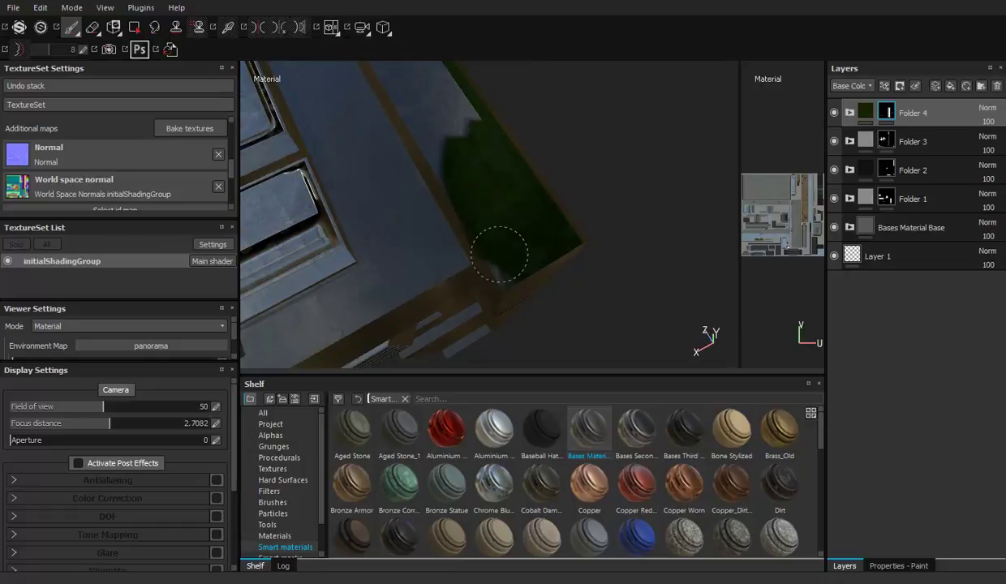
{"action": "mouse_move", "coordinate": [515, 276]}
{"action": "left_mouse_down", "text": "alt"}
{"action": "mouse_move", "coordinate": [567, 155]}
{"action": "mouse_move", "coordinate": [643, 228]}
{"action": "mouse_move", "coordinate": [596, 225]}
{"action": "left_mouse_up", "text": "alt"}
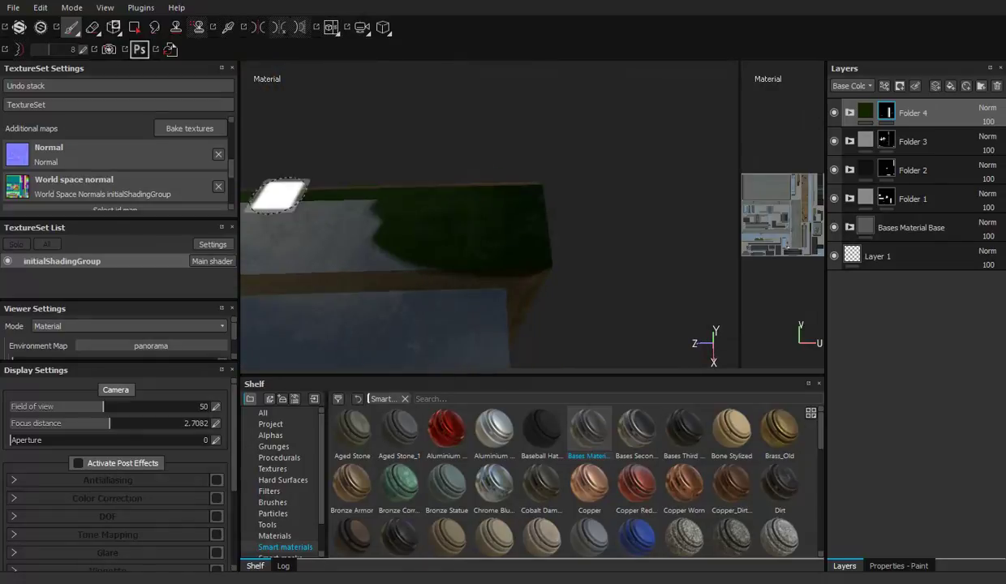
{"action": "left_click_drag", "start_coordinate": [278, 195], "coordinate": [519, 191], "text": "alt"}
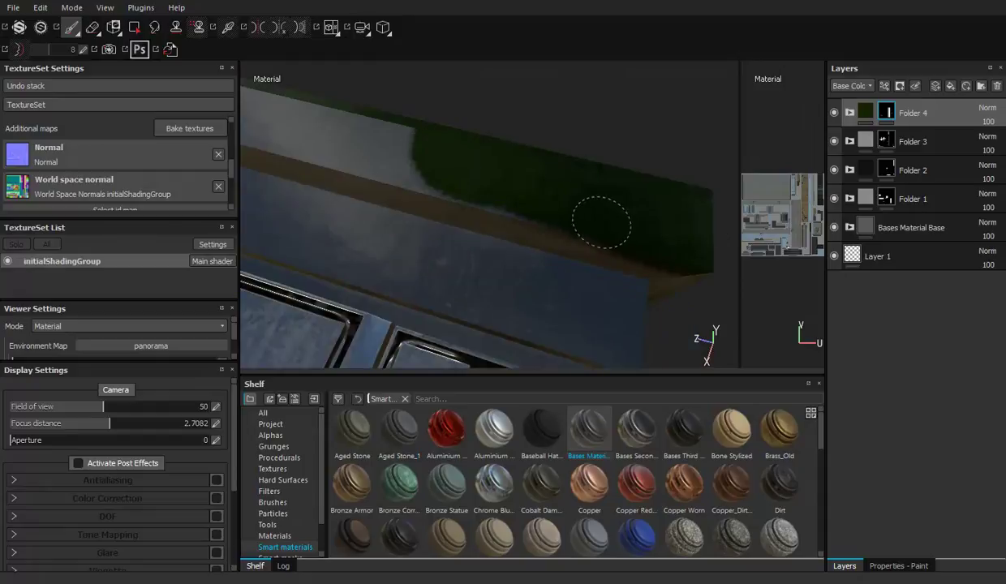
{"action": "mouse_move", "coordinate": [377, 161]}
{"action": "left_mouse_down", "text": "alt"}
{"action": "mouse_move", "coordinate": [386, 152]}
{"action": "mouse_move", "coordinate": [588, 178]}
{"action": "left_mouse_up", "text": "alt"}
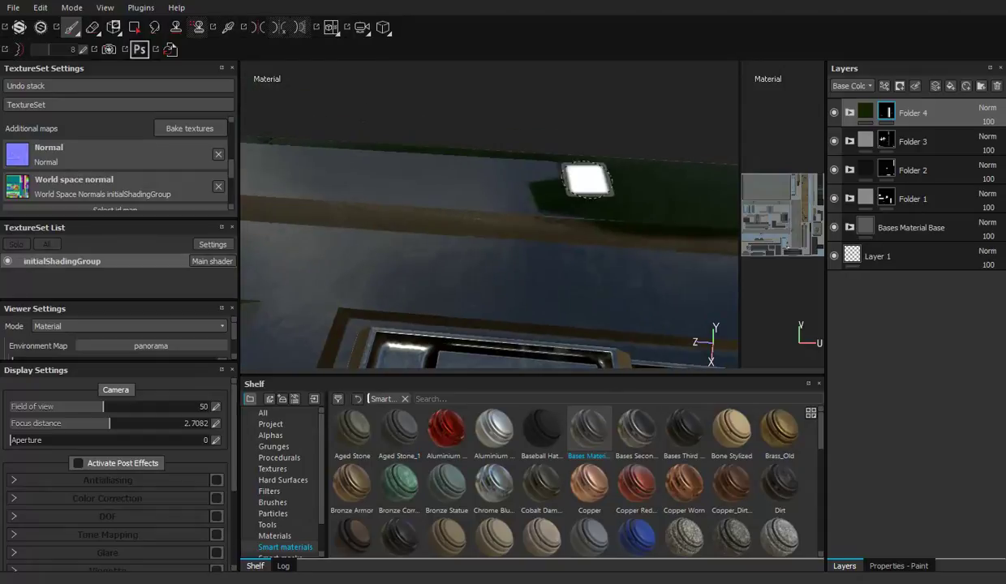
{"action": "mouse_move", "coordinate": [416, 164]}
{"action": "left_mouse_down"}
{"action": "mouse_move", "coordinate": [471, 188]}
{"action": "mouse_move", "coordinate": [568, 199]}
{"action": "mouse_move", "coordinate": [355, 186]}
{"action": "left_mouse_up"}
{"action": "mouse_move", "coordinate": [412, 202]}
{"action": "left_mouse_down", "text": "alt"}
{"action": "mouse_move", "coordinate": [397, 154]}
{"action": "mouse_move", "coordinate": [599, 198]}
{"action": "mouse_move", "coordinate": [361, 182]}
{"action": "mouse_move", "coordinate": [426, 214]}
{"action": "mouse_move", "coordinate": [587, 231]}
{"action": "left_mouse_up", "text": "alt"}
{"action": "mouse_move", "coordinate": [451, 190]}
{"action": "left_mouse_down", "text": "alt"}
{"action": "mouse_move", "coordinate": [568, 207]}
{"action": "mouse_move", "coordinate": [519, 176]}
{"action": "mouse_move", "coordinate": [553, 153]}
{"action": "mouse_move", "coordinate": [440, 161]}
{"action": "mouse_move", "coordinate": [409, 135]}
{"action": "left_mouse_up", "text": "alt"}
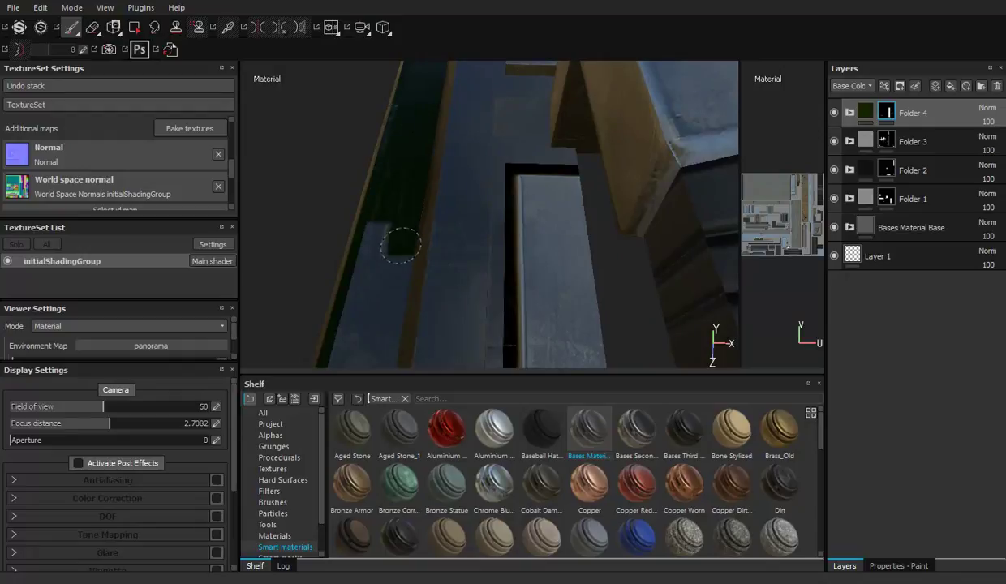
Darken the light side strip with a downward brush stroke
{"action": "mouse_move", "coordinate": [363, 274]}
{"action": "left_mouse_down", "text": "alt"}
{"action": "mouse_move", "coordinate": [405, 179]}
{"action": "mouse_move", "coordinate": [416, 200]}
{"action": "left_mouse_up", "text": "alt"}
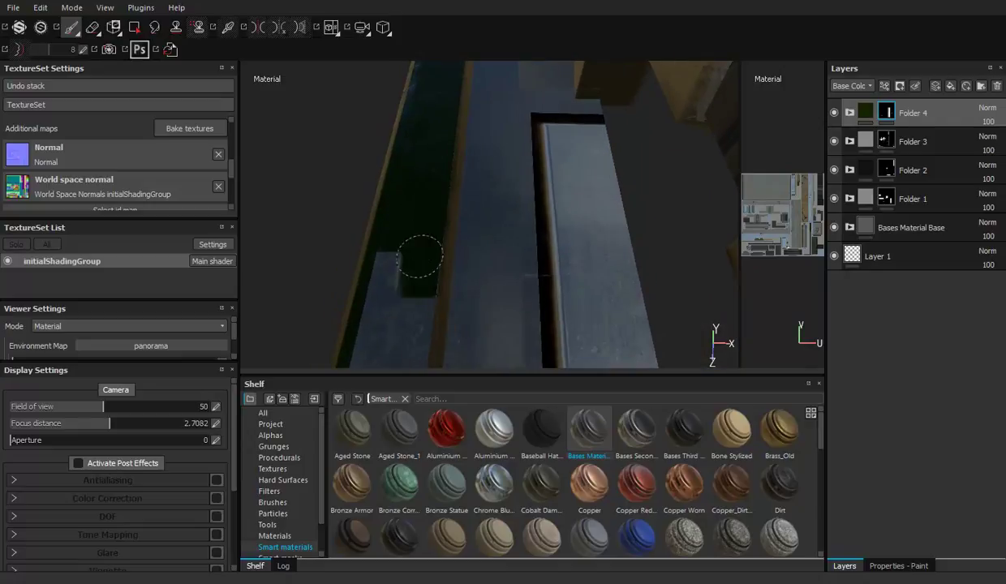
{"action": "mouse_move", "coordinate": [386, 287]}
{"action": "left_mouse_down", "text": "alt"}
{"action": "mouse_move", "coordinate": [386, 158]}
{"action": "mouse_move", "coordinate": [348, 179]}
{"action": "left_mouse_up", "text": "alt"}
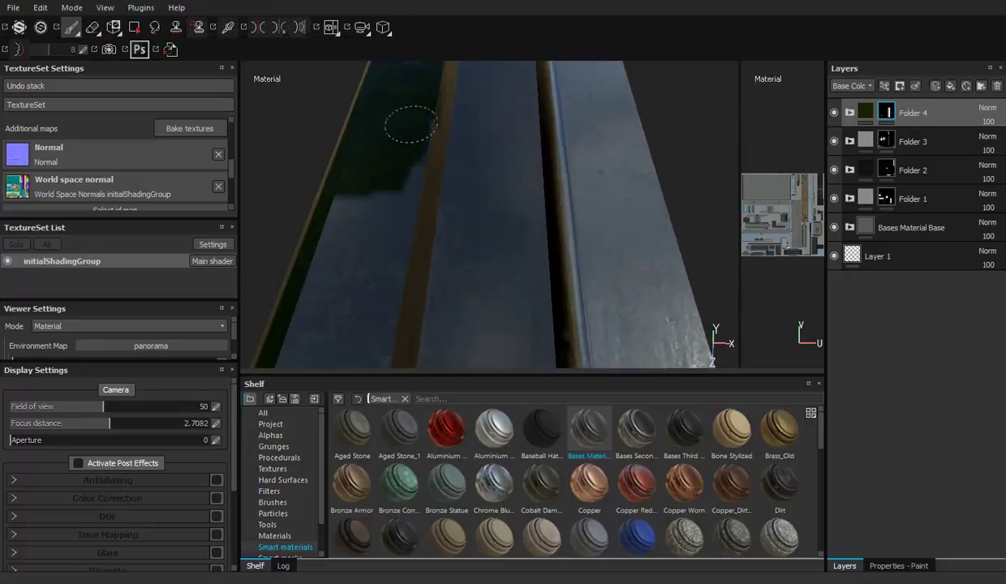
{"action": "mouse_move", "coordinate": [407, 162]}
{"action": "left_mouse_down"}
{"action": "mouse_move", "coordinate": [378, 283]}
{"action": "mouse_move", "coordinate": [325, 309]}
{"action": "mouse_move", "coordinate": [352, 183]}
{"action": "left_mouse_up"}
{"action": "mouse_move", "coordinate": [354, 228]}
{"action": "left_mouse_down", "text": "alt"}
{"action": "mouse_move", "coordinate": [498, 243]}
{"action": "mouse_move", "coordinate": [554, 78]}
{"action": "mouse_move", "coordinate": [460, 254]}
{"action": "mouse_move", "coordinate": [456, 213]}
{"action": "mouse_move", "coordinate": [465, 245]}
{"action": "left_mouse_up", "text": "alt"}
{"action": "right_click_drag", "start_coordinate": [465, 245], "coordinate": [501, 219], "text": "alt"}
{"action": "mouse_move", "coordinate": [501, 219]}
{"action": "left_mouse_down", "text": "alt"}
{"action": "mouse_move", "coordinate": [669, 215]}
{"action": "mouse_move", "coordinate": [434, 256]}
{"action": "mouse_move", "coordinate": [448, 265]}
{"action": "mouse_move", "coordinate": [519, 244]}
{"action": "left_mouse_up", "text": "alt"}
{"action": "mouse_move", "coordinate": [426, 183]}
{"action": "left_mouse_down", "text": "alt"}
{"action": "mouse_move", "coordinate": [530, 218]}
{"action": "mouse_move", "coordinate": [372, 253]}
{"action": "mouse_move", "coordinate": [420, 198]}
{"action": "mouse_move", "coordinate": [482, 268]}
{"action": "mouse_move", "coordinate": [535, 227]}
{"action": "mouse_move", "coordinate": [569, 220]}
{"action": "mouse_move", "coordinate": [483, 162]}
{"action": "mouse_move", "coordinate": [471, 135]}
{"action": "mouse_move", "coordinate": [476, 175]}
{"action": "mouse_move", "coordinate": [520, 161]}
{"action": "left_mouse_up", "text": "alt"}
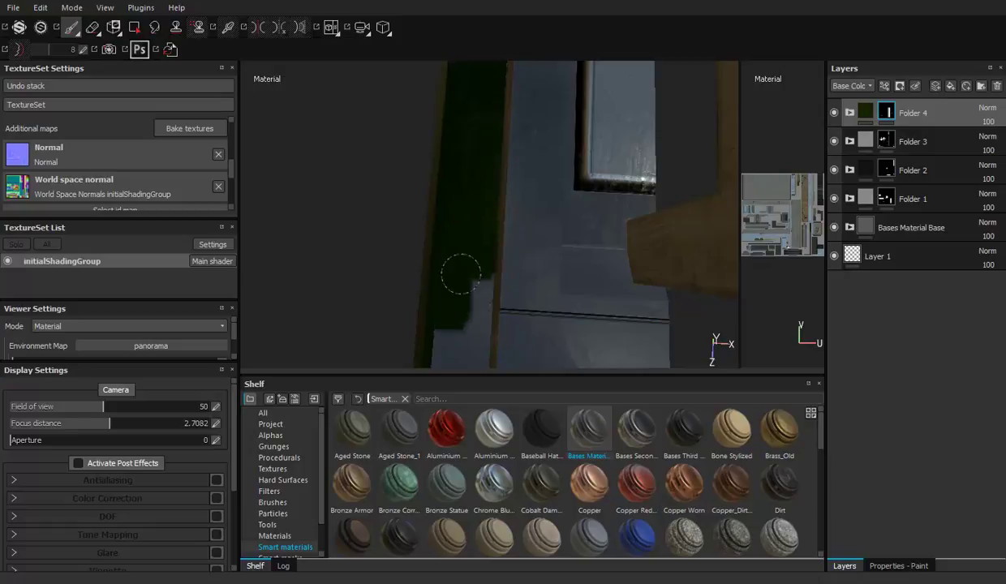
Paint the panel's light left strip and the grey side patch dark green
{"action": "left_click_drag", "start_coordinate": [481, 304], "coordinate": [451, 189], "text": "alt"}
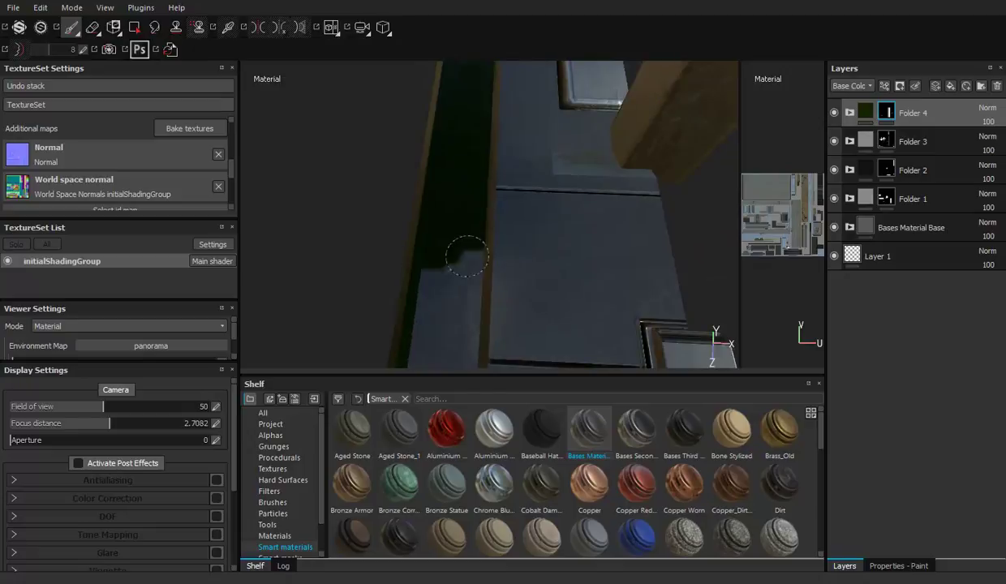
{"action": "mouse_move", "coordinate": [428, 311]}
{"action": "middle_mouse_down", "text": "alt"}
{"action": "mouse_move", "coordinate": [450, 251]}
{"action": "mouse_move", "coordinate": [438, 248]}
{"action": "middle_mouse_up", "text": "alt"}
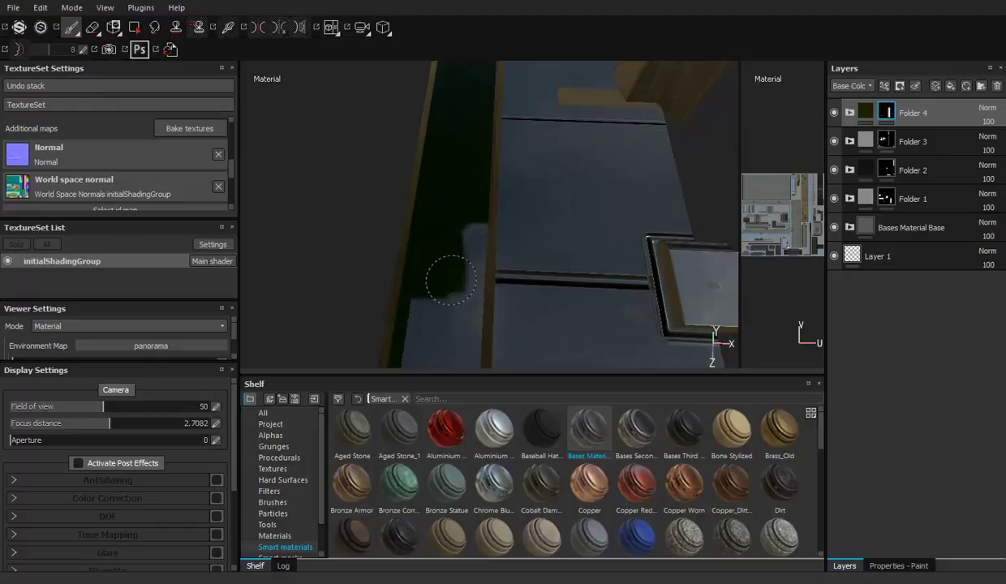
{"action": "middle_click_drag", "start_coordinate": [460, 303], "coordinate": [465, 160], "text": "alt"}
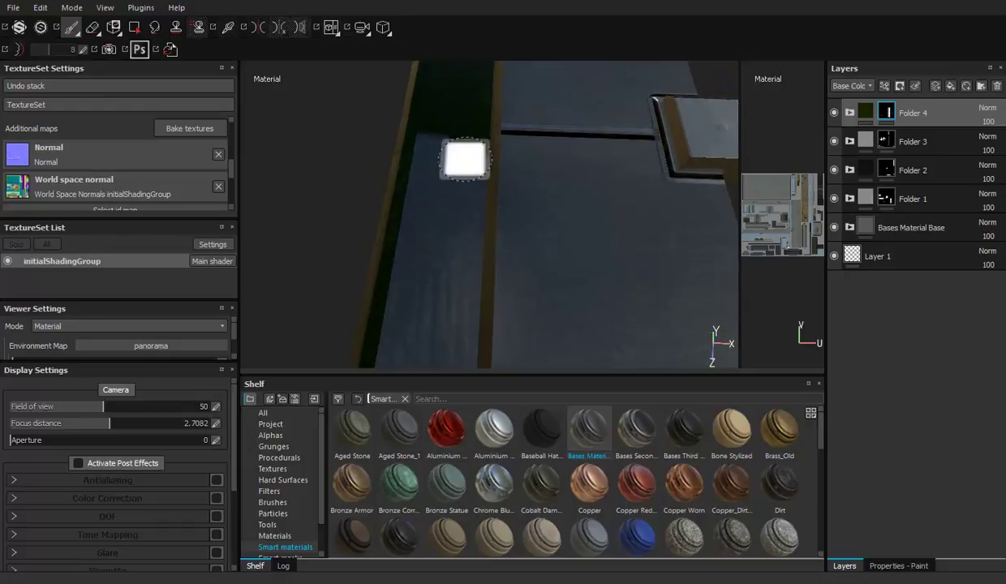
{"action": "mouse_move", "coordinate": [441, 159]}
{"action": "left_mouse_down"}
{"action": "mouse_move", "coordinate": [418, 151]}
{"action": "mouse_move", "coordinate": [414, 225]}
{"action": "mouse_move", "coordinate": [432, 235]}
{"action": "mouse_move", "coordinate": [453, 325]}
{"action": "mouse_move", "coordinate": [427, 173]}
{"action": "mouse_move", "coordinate": [449, 196]}
{"action": "left_mouse_up"}
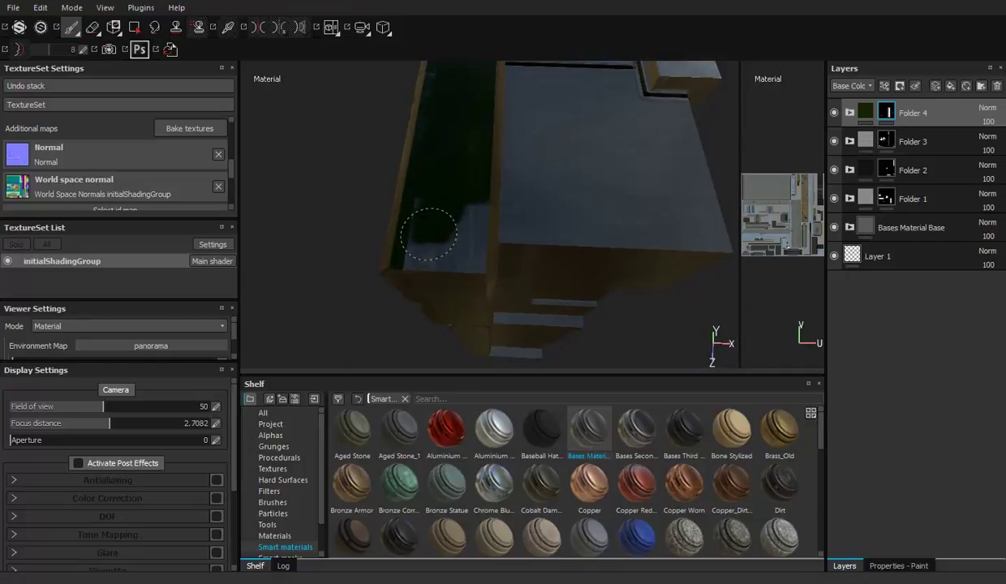
{"action": "mouse_move", "coordinate": [462, 262]}
{"action": "left_mouse_down", "text": "alt"}
{"action": "mouse_move", "coordinate": [460, 173]}
{"action": "mouse_move", "coordinate": [494, 246]}
{"action": "mouse_move", "coordinate": [479, 149]}
{"action": "mouse_move", "coordinate": [450, 179]}
{"action": "left_mouse_up", "text": "alt"}
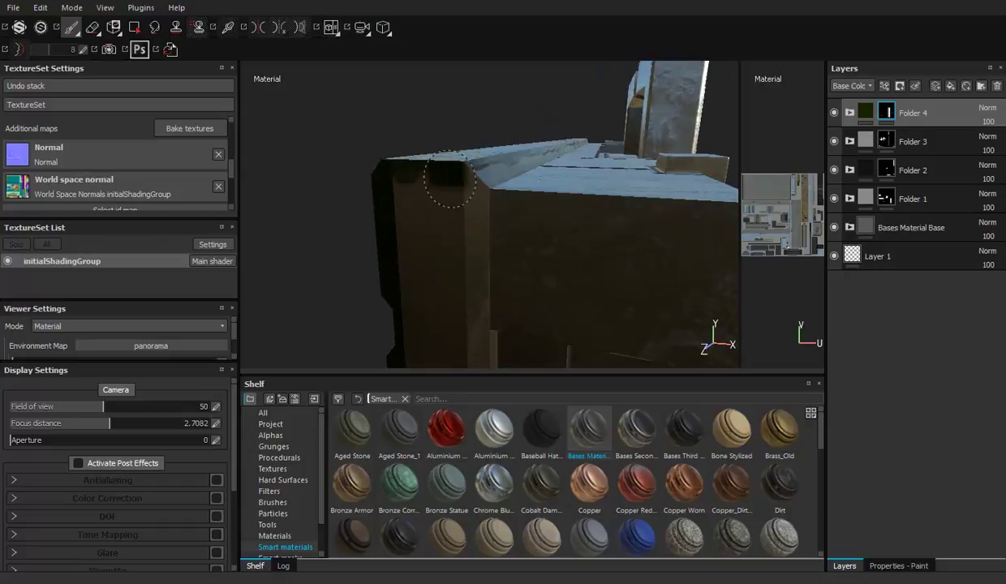
{"action": "mouse_move", "coordinate": [438, 227]}
{"action": "left_mouse_down", "text": "alt"}
{"action": "mouse_move", "coordinate": [477, 169]}
{"action": "mouse_move", "coordinate": [465, 135]}
{"action": "mouse_move", "coordinate": [452, 221]}
{"action": "left_mouse_up", "text": "alt"}
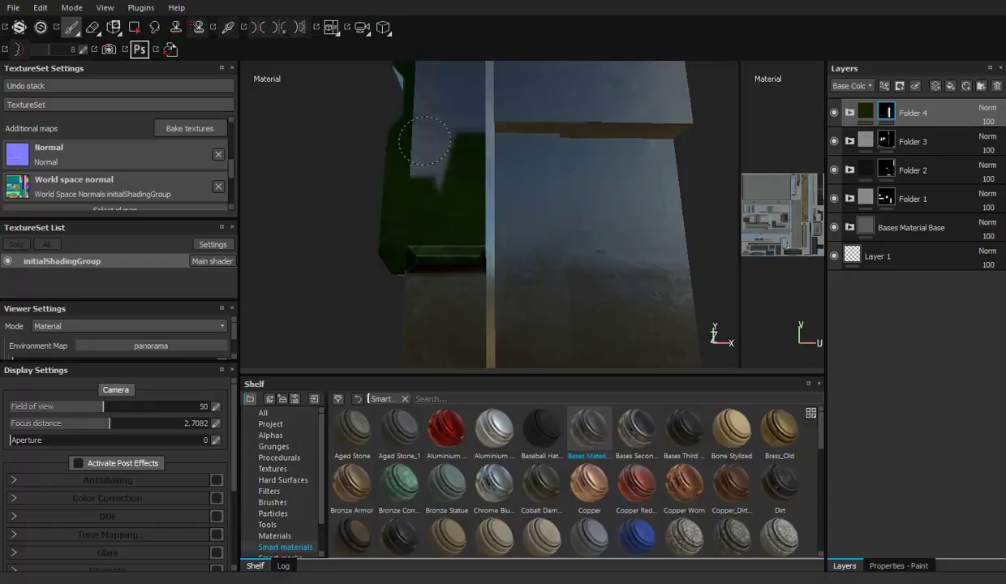
{"action": "left_click_drag", "start_coordinate": [438, 152], "coordinate": [417, 161], "text": "alt"}
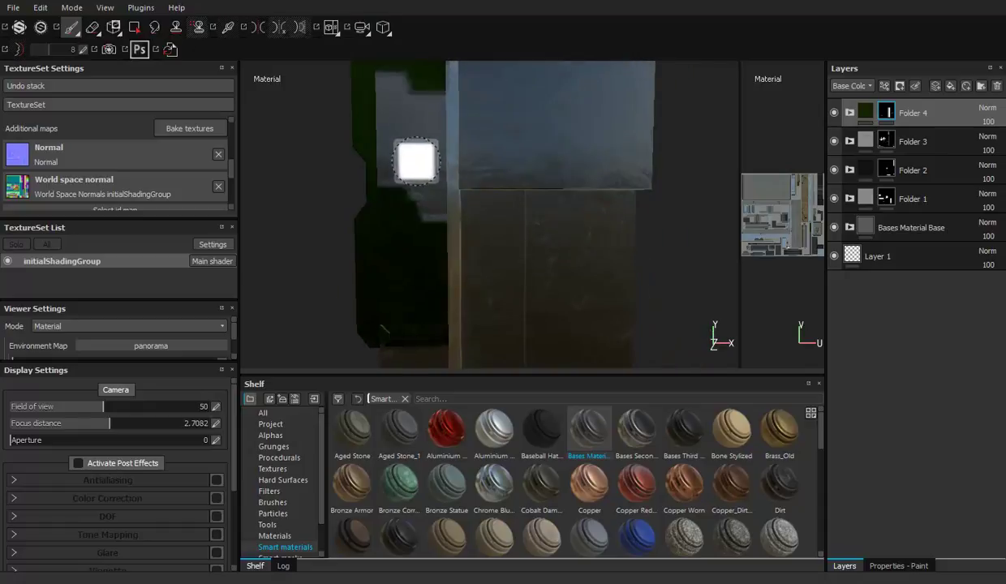
{"action": "left_click_drag", "start_coordinate": [422, 123], "coordinate": [400, 108], "text": "alt"}
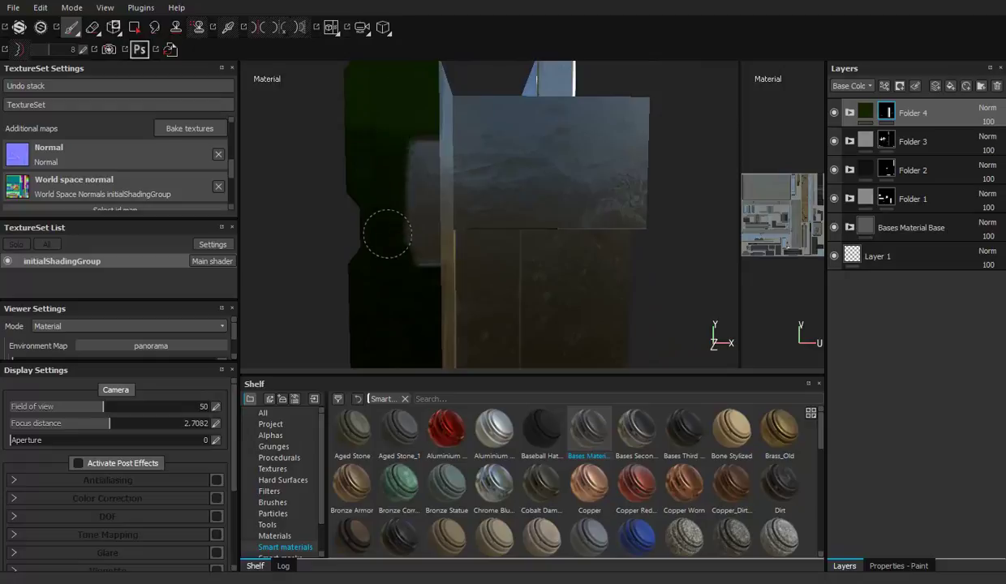
{"action": "mouse_move", "coordinate": [428, 213]}
{"action": "left_mouse_down"}
{"action": "mouse_move", "coordinate": [429, 128]}
{"action": "mouse_move", "coordinate": [489, 196]}
{"action": "left_mouse_up"}
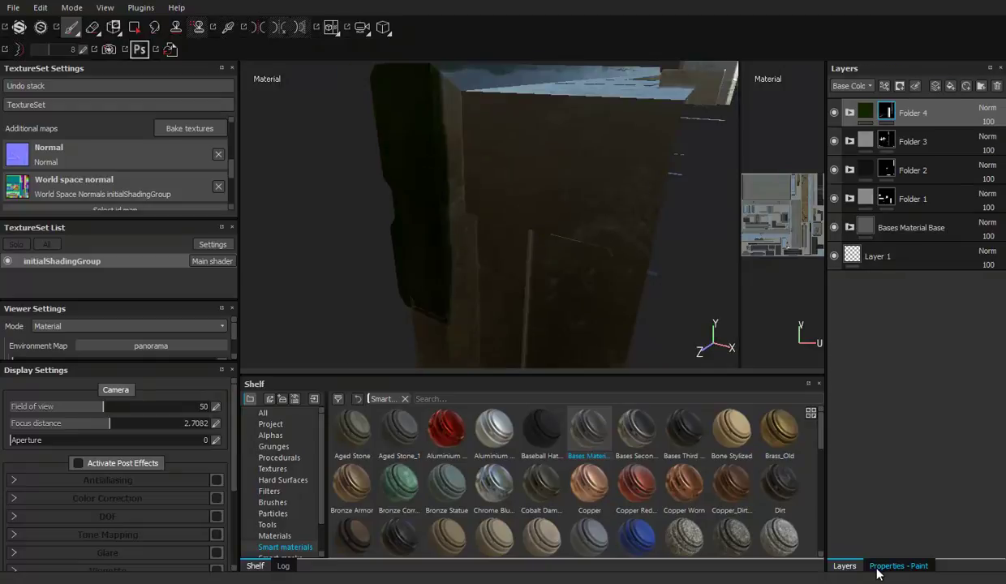
{"action": "left_click", "coordinate": [878, 568]}
{"action": "left_click_drag", "start_coordinate": [448, 147], "coordinate": [168, 61], "text": "alt"}
{"action": "left_click", "coordinate": [134, 27]}
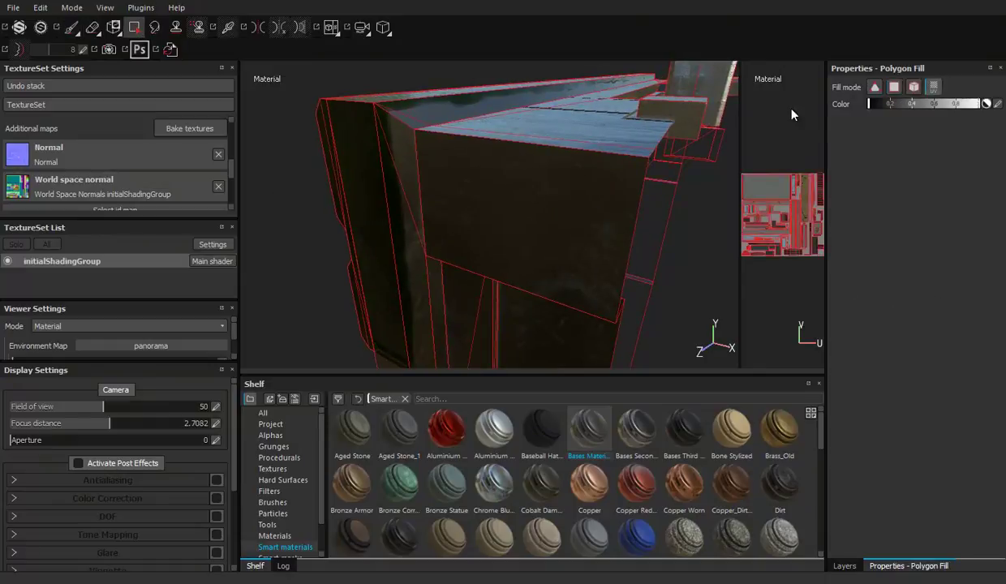
{"action": "mouse_move", "coordinate": [445, 112]}
{"action": "left_mouse_down", "text": "alt"}
{"action": "mouse_move", "coordinate": [403, 150]}
{"action": "mouse_move", "coordinate": [512, 191]}
{"action": "mouse_move", "coordinate": [589, 180]}
{"action": "mouse_move", "coordinate": [525, 130]}
{"action": "left_mouse_up", "text": "alt"}
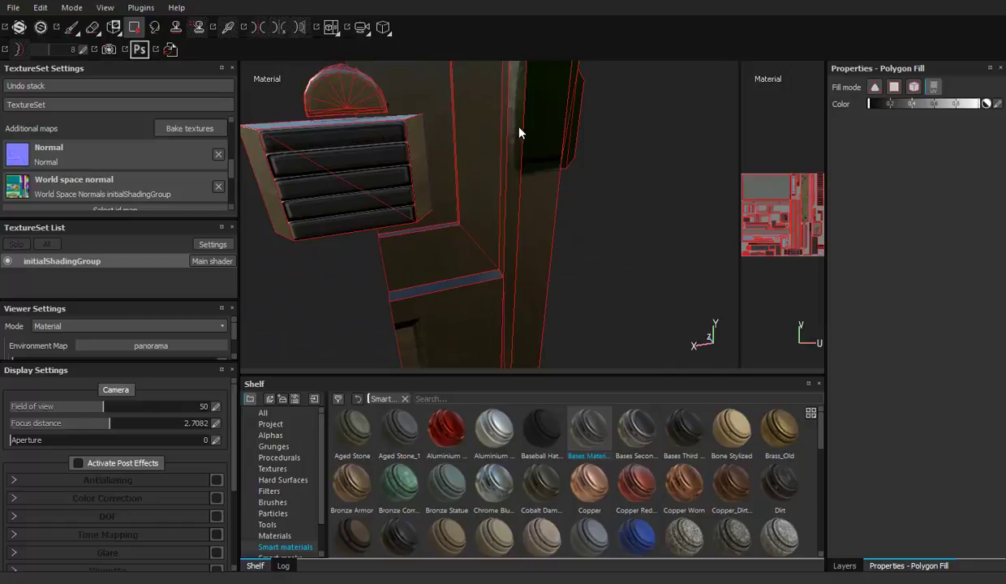
{"action": "mouse_move", "coordinate": [552, 77]}
{"action": "left_mouse_down", "text": "alt"}
{"action": "mouse_move", "coordinate": [476, 179]}
{"action": "mouse_move", "coordinate": [348, 175]}
{"action": "left_mouse_up", "text": "alt"}
{"action": "left_click", "coordinate": [844, 566]}
{"action": "key", "text": "1"}
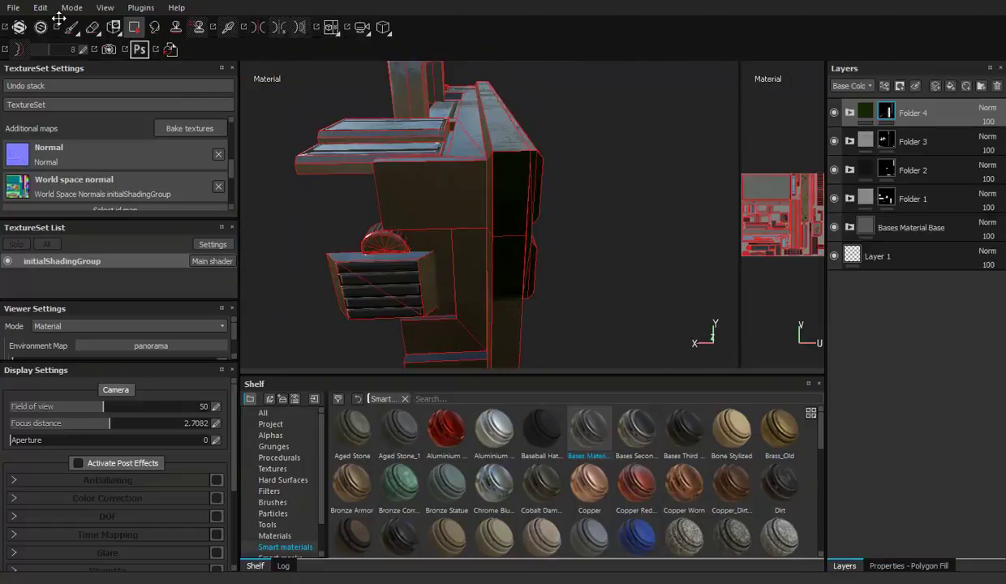
{"action": "mouse_move", "coordinate": [464, 120]}
{"action": "left_mouse_down", "text": "alt"}
{"action": "mouse_move", "coordinate": [462, 207]}
{"action": "mouse_move", "coordinate": [512, 180]}
{"action": "left_mouse_up", "text": "alt"}
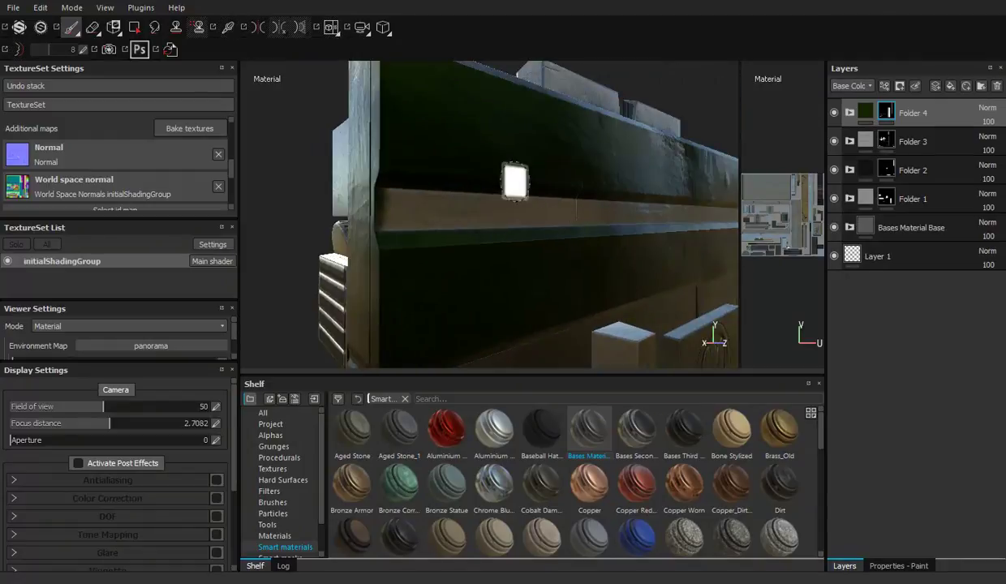
Switch to the Polygon Fill tool, with its settings shown in Properties - Paint
{"action": "left_click", "coordinate": [891, 566]}
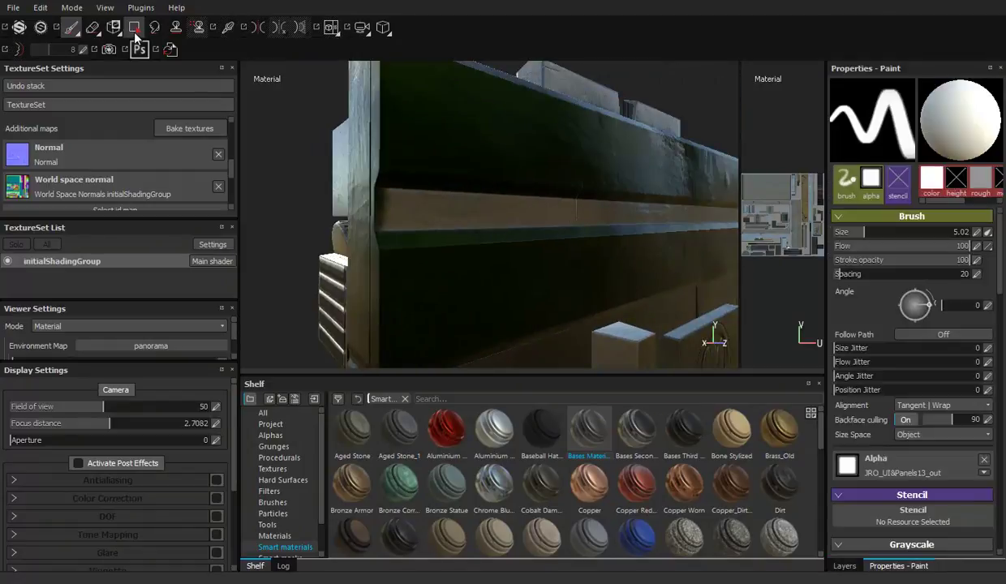
{"action": "left_click", "coordinate": [135, 29]}
{"action": "mouse_move", "coordinate": [410, 204]}
{"action": "left_mouse_down", "text": "alt"}
{"action": "mouse_move", "coordinate": [215, 162]}
{"action": "mouse_move", "coordinate": [433, 152]}
{"action": "mouse_move", "coordinate": [512, 173]}
{"action": "left_mouse_up", "text": "alt"}
Orbit around the side edge and reselect the Paint brush tool
{"action": "left_click_drag", "start_coordinate": [478, 165], "coordinate": [622, 218], "text": "alt"}
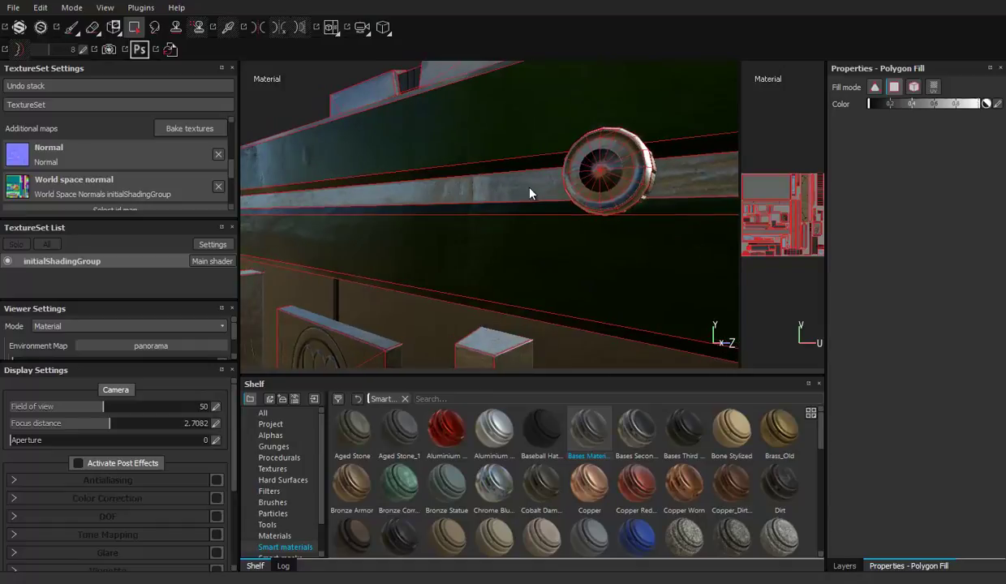
{"action": "mouse_move", "coordinate": [428, 181]}
{"action": "left_mouse_down", "text": "alt"}
{"action": "mouse_move", "coordinate": [610, 193]}
{"action": "mouse_move", "coordinate": [568, 220]}
{"action": "mouse_move", "coordinate": [534, 173]}
{"action": "mouse_move", "coordinate": [445, 162]}
{"action": "mouse_move", "coordinate": [374, 126]}
{"action": "mouse_move", "coordinate": [440, 112]}
{"action": "left_mouse_up", "text": "alt"}
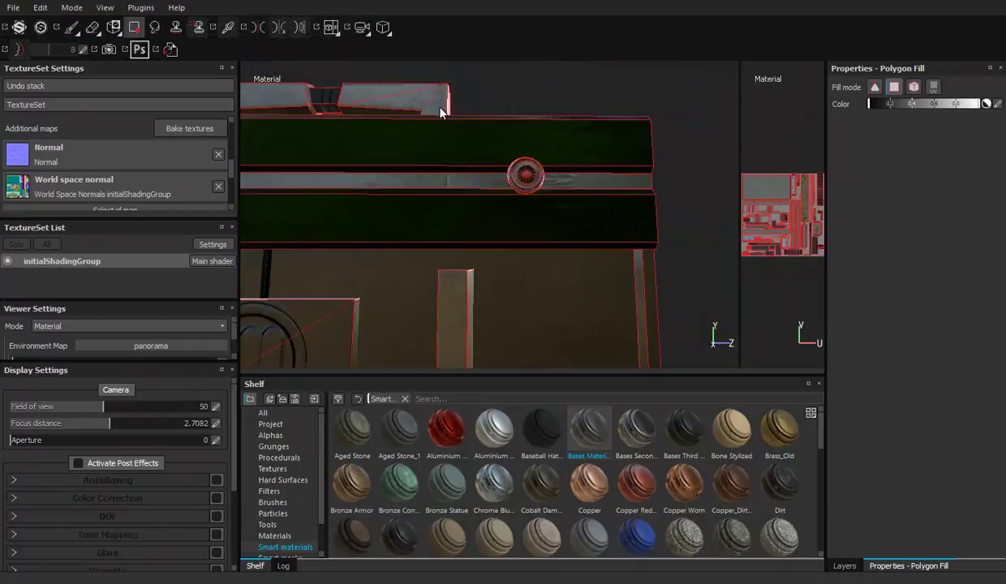
{"action": "left_click", "coordinate": [71, 27]}
{"action": "mouse_move", "coordinate": [535, 169]}
{"action": "left_mouse_down", "text": "alt"}
{"action": "mouse_move", "coordinate": [568, 277]}
{"action": "mouse_move", "coordinate": [512, 173]}
{"action": "mouse_move", "coordinate": [479, 169]}
{"action": "left_mouse_up", "text": "alt"}
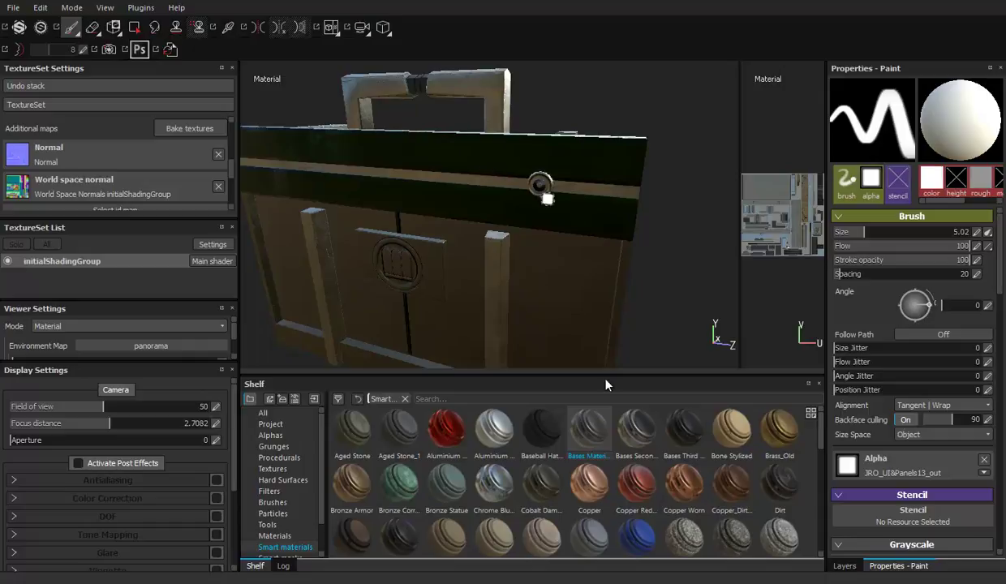
Set the Polygon Fill tool to whole-mesh Fill mode
{"action": "left_click", "coordinate": [844, 565]}
{"action": "mouse_move", "coordinate": [457, 115]}
{"action": "left_mouse_down", "text": "alt"}
{"action": "mouse_move", "coordinate": [595, 159]}
{"action": "mouse_move", "coordinate": [649, 195]}
{"action": "left_mouse_up", "text": "alt"}
{"action": "key", "text": "4"}
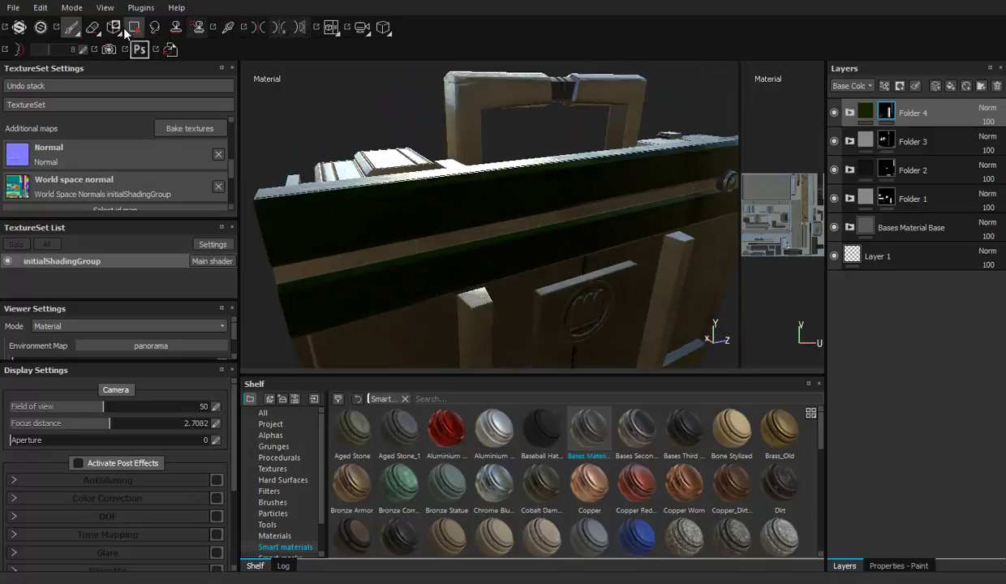
{"action": "left_click", "coordinate": [906, 566]}
{"action": "left_click", "coordinate": [919, 87]}
Face the front emblem panel head-on and switch back to the Paint brush
{"action": "mouse_move", "coordinate": [521, 287]}
{"action": "left_mouse_down", "text": "alt"}
{"action": "mouse_move", "coordinate": [506, 285]}
{"action": "mouse_move", "coordinate": [550, 272]}
{"action": "mouse_move", "coordinate": [577, 232]}
{"action": "left_mouse_up", "text": "alt"}
{"action": "mouse_move", "coordinate": [627, 257]}
{"action": "left_mouse_down", "text": "alt"}
{"action": "mouse_move", "coordinate": [544, 233]}
{"action": "mouse_move", "coordinate": [579, 198]}
{"action": "mouse_move", "coordinate": [546, 198]}
{"action": "mouse_move", "coordinate": [574, 198]}
{"action": "mouse_move", "coordinate": [867, 483]}
{"action": "left_mouse_up", "text": "alt"}
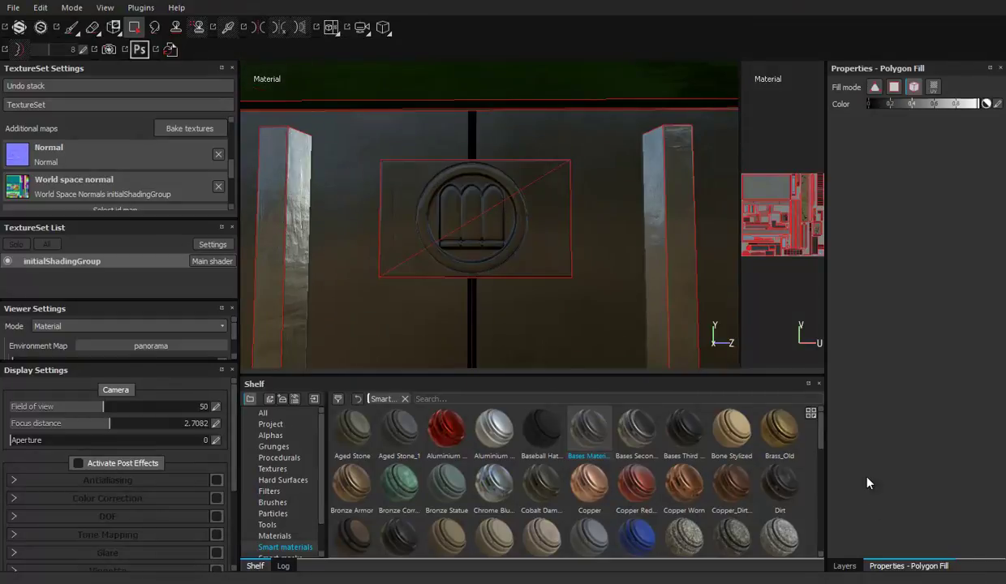
{"action": "left_click", "coordinate": [845, 565]}
{"action": "scroll", "coordinate": [413, 146], "scroll_direction": "up", "scroll_amount": 3}
{"action": "left_click", "coordinate": [71, 27]}
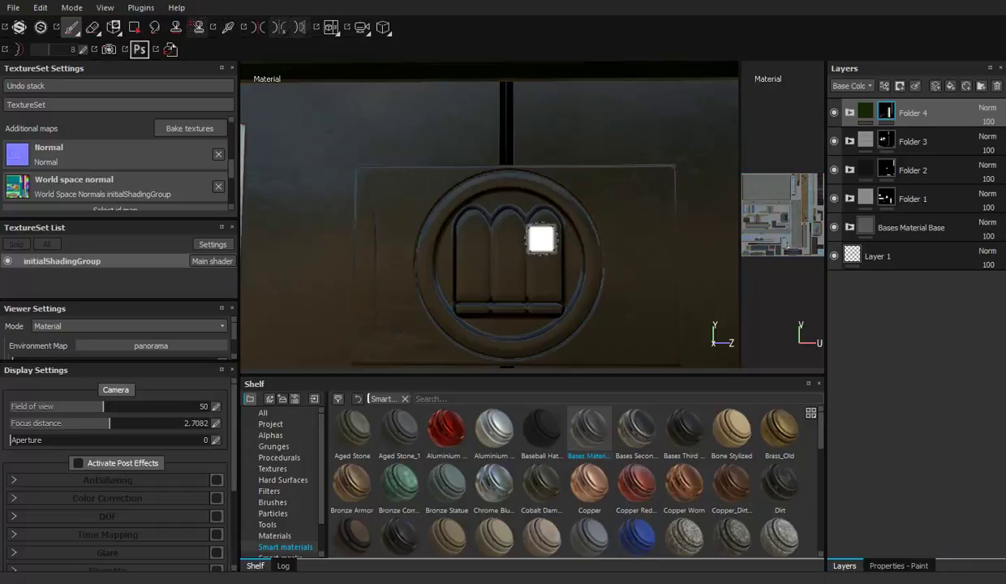
{"action": "left_click", "coordinate": [269, 460]}
Browse the Alphas shelf thumbnails and zoom the viewport in on the front logo emblem
{"action": "left_click", "coordinate": [280, 457]}
{"action": "left_click", "coordinate": [273, 447]}
{"action": "left_click", "coordinate": [271, 435]}
{"action": "scroll", "coordinate": [495, 490], "scroll_direction": "down", "scroll_amount": 3}
{"action": "scroll", "coordinate": [513, 509], "scroll_direction": "down", "scroll_amount": 3}
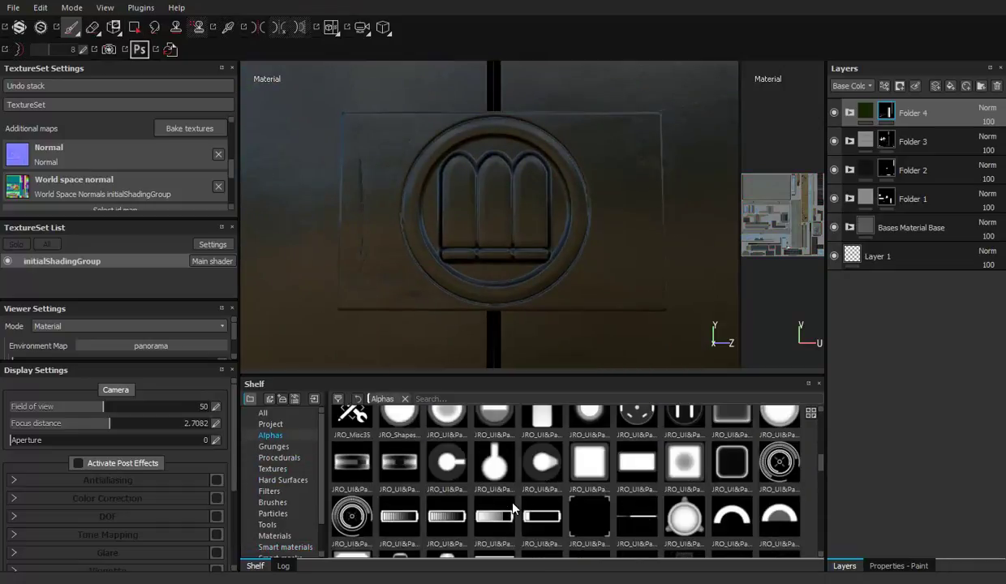
{"action": "scroll", "coordinate": [646, 475], "scroll_direction": "down", "scroll_amount": 3}
{"action": "scroll", "coordinate": [536, 446], "scroll_direction": "down", "scroll_amount": 3}
{"action": "scroll", "coordinate": [551, 462], "scroll_direction": "up", "scroll_amount": 3}
{"action": "scroll", "coordinate": [551, 479], "scroll_direction": "down", "scroll_amount": 3}
{"action": "scroll", "coordinate": [559, 487], "scroll_direction": "down", "scroll_amount": 3}
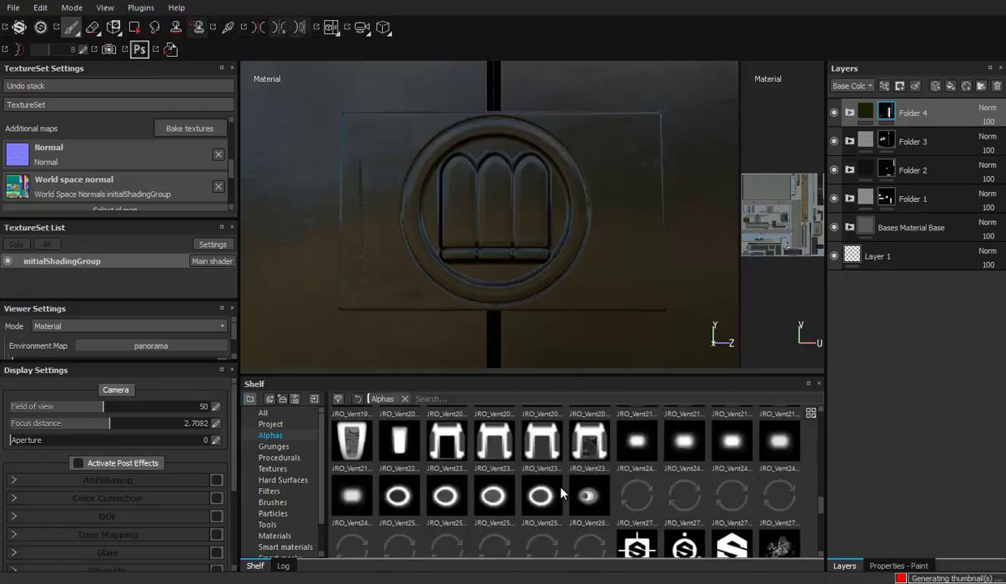
{"action": "scroll", "coordinate": [561, 492], "scroll_direction": "down", "scroll_amount": 3}
{"action": "scroll", "coordinate": [562, 495], "scroll_direction": "down", "scroll_amount": 3}
{"action": "scroll", "coordinate": [563, 499], "scroll_direction": "up", "scroll_amount": 3}
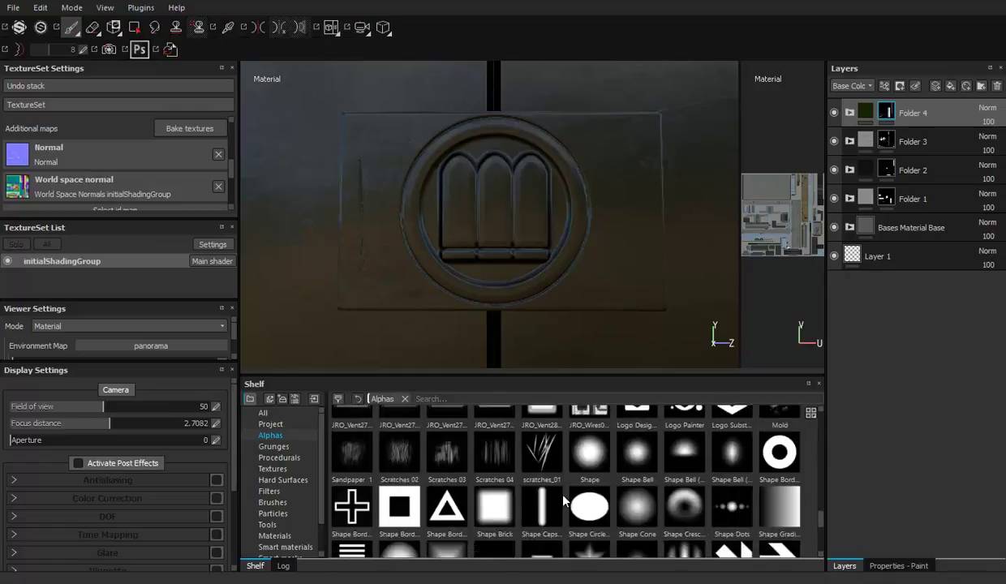
{"action": "scroll", "coordinate": [564, 500], "scroll_direction": "down", "scroll_amount": 3}
{"action": "scroll", "coordinate": [566, 497], "scroll_direction": "down", "scroll_amount": 2}
{"action": "scroll", "coordinate": [568, 494], "scroll_direction": "up", "scroll_amount": 6}
{"action": "scroll", "coordinate": [572, 495], "scroll_direction": "up", "scroll_amount": 5}
{"action": "scroll", "coordinate": [613, 508], "scroll_direction": "up", "scroll_amount": 5}
{"action": "scroll", "coordinate": [615, 509], "scroll_direction": "up", "scroll_amount": 3}
{"action": "scroll", "coordinate": [616, 509], "scroll_direction": "down", "scroll_amount": 5}
{"action": "scroll", "coordinate": [619, 509], "scroll_direction": "down", "scroll_amount": 2}
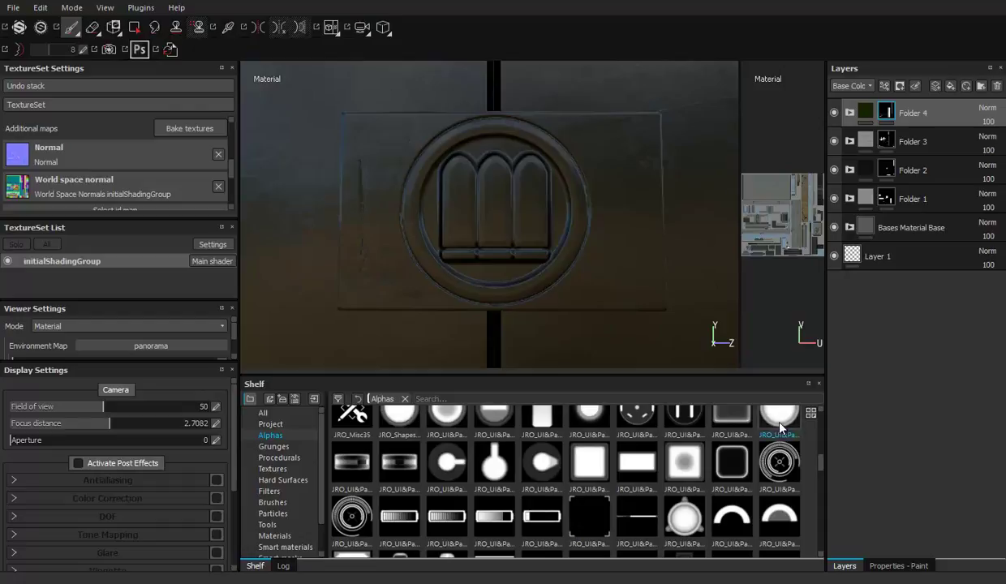
{"action": "scroll", "coordinate": [519, 196], "scroll_direction": "up", "scroll_amount": 2}
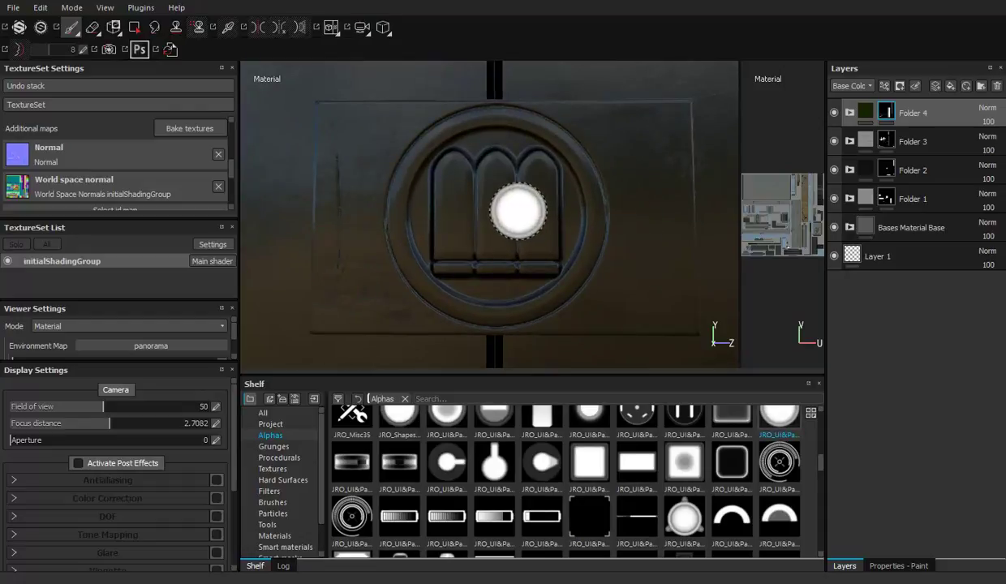
{"action": "scroll", "coordinate": [514, 209], "scroll_direction": "up", "scroll_amount": 2}
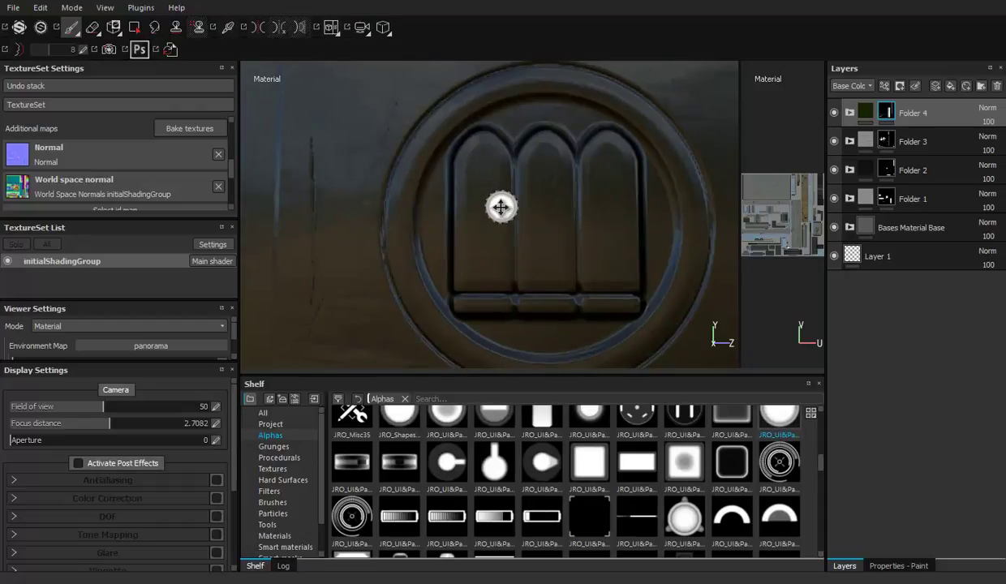
Paint the logo's arches and inner letter gaps near-black green, saving the project
{"action": "middle_click_drag", "start_coordinate": [500, 207], "coordinate": [431, 184]}
{"action": "mouse_move", "coordinate": [410, 141]}
{"action": "left_mouse_down"}
{"action": "mouse_move", "coordinate": [399, 165]}
{"action": "mouse_move", "coordinate": [392, 311]}
{"action": "mouse_move", "coordinate": [428, 285]}
{"action": "mouse_move", "coordinate": [407, 150]}
{"action": "mouse_move", "coordinate": [418, 142]}
{"action": "mouse_move", "coordinate": [427, 198]}
{"action": "mouse_move", "coordinate": [463, 175]}
{"action": "mouse_move", "coordinate": [448, 140]}
{"action": "mouse_move", "coordinate": [468, 134]}
{"action": "mouse_move", "coordinate": [489, 162]}
{"action": "left_mouse_up"}
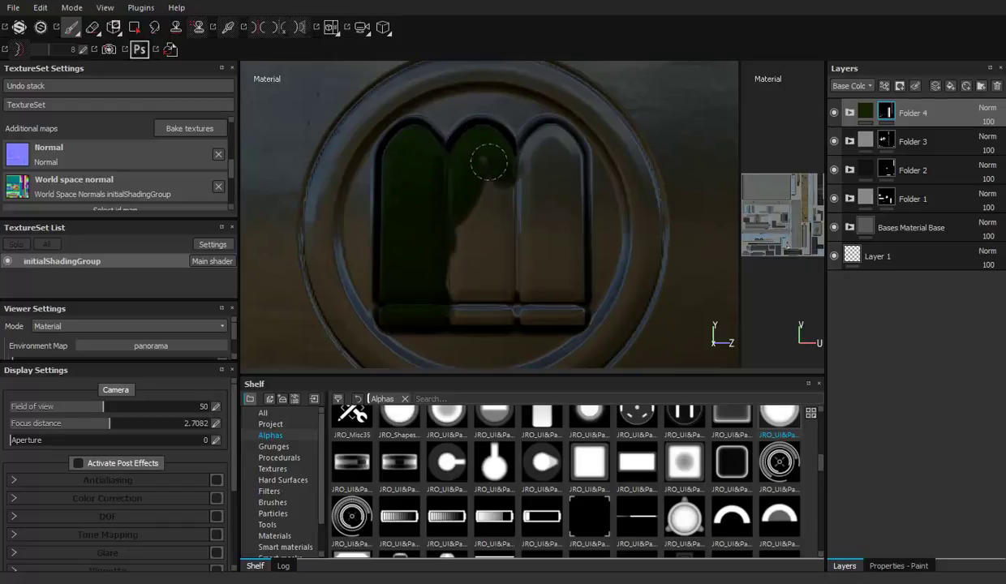
{"action": "key", "text": "ctrl+s"}
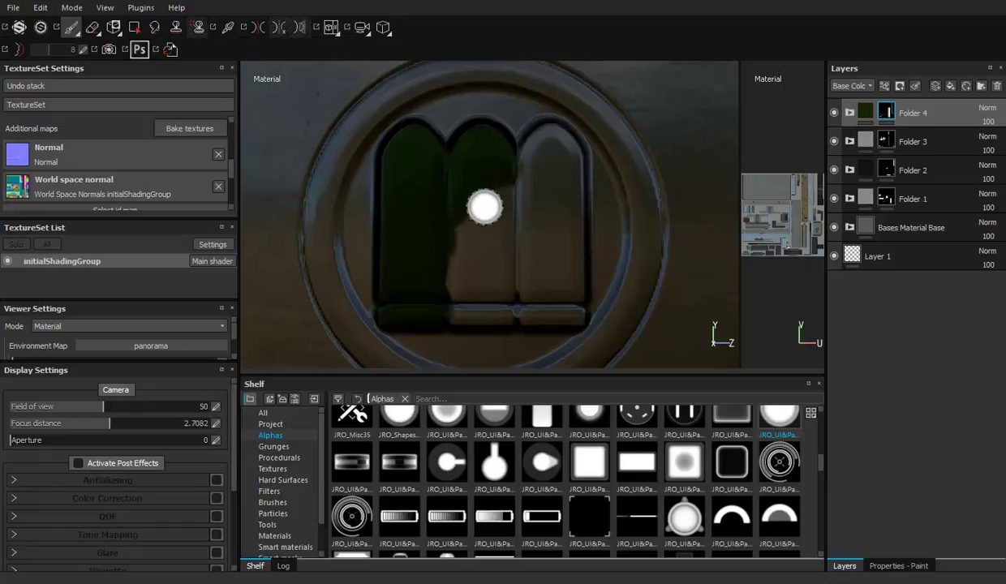
{"action": "mouse_move", "coordinate": [460, 242]}
{"action": "left_mouse_down"}
{"action": "mouse_move", "coordinate": [449, 292]}
{"action": "mouse_move", "coordinate": [456, 309]}
{"action": "mouse_move", "coordinate": [562, 308]}
{"action": "mouse_move", "coordinate": [549, 192]}
{"action": "mouse_move", "coordinate": [562, 145]}
{"action": "mouse_move", "coordinate": [530, 139]}
{"action": "mouse_move", "coordinate": [546, 139]}
{"action": "mouse_move", "coordinate": [492, 168]}
{"action": "mouse_move", "coordinate": [463, 269]}
{"action": "mouse_move", "coordinate": [535, 284]}
{"action": "mouse_move", "coordinate": [539, 191]}
{"action": "mouse_move", "coordinate": [519, 221]}
{"action": "left_mouse_up"}
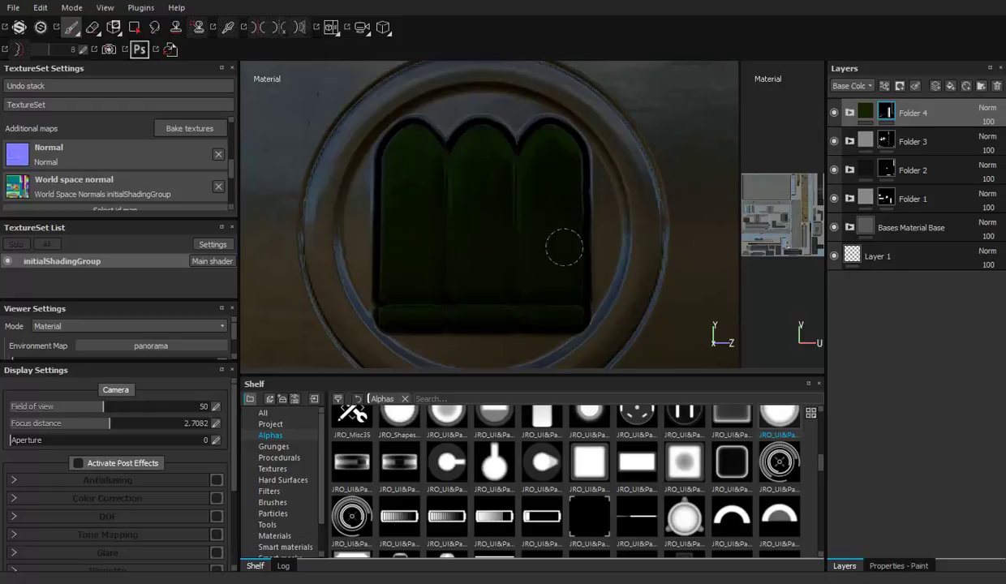
{"action": "scroll", "coordinate": [547, 209], "scroll_direction": "down", "scroll_amount": 3}
Bring the emblem face-on and paint the right side of its ring dark green
{"action": "scroll", "coordinate": [547, 210], "scroll_direction": "down", "scroll_amount": 3}
{"action": "mouse_move", "coordinate": [546, 209]}
{"action": "left_mouse_down", "text": "alt"}
{"action": "mouse_move", "coordinate": [464, 152]}
{"action": "mouse_move", "coordinate": [430, 176]}
{"action": "mouse_move", "coordinate": [512, 158]}
{"action": "left_mouse_up", "text": "alt"}
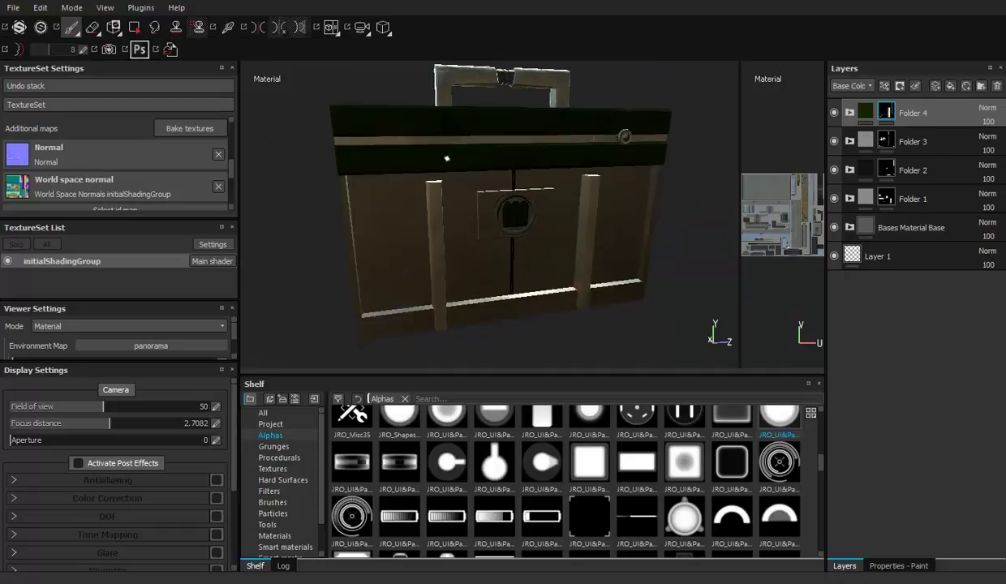
{"action": "scroll", "coordinate": [664, 204], "scroll_direction": "up", "scroll_amount": 3}
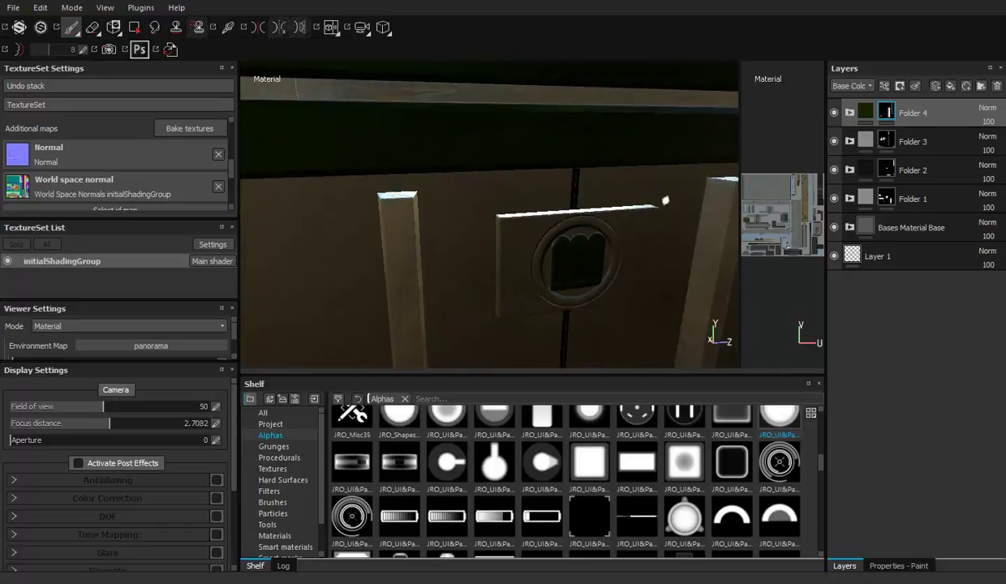
{"action": "scroll", "coordinate": [582, 254], "scroll_direction": "up", "scroll_amount": 2}
{"action": "scroll", "coordinate": [585, 230], "scroll_direction": "up", "scroll_amount": 2}
{"action": "scroll", "coordinate": [460, 213], "scroll_direction": "up", "scroll_amount": 2}
{"action": "scroll", "coordinate": [460, 213], "scroll_direction": "up", "scroll_amount": 2}
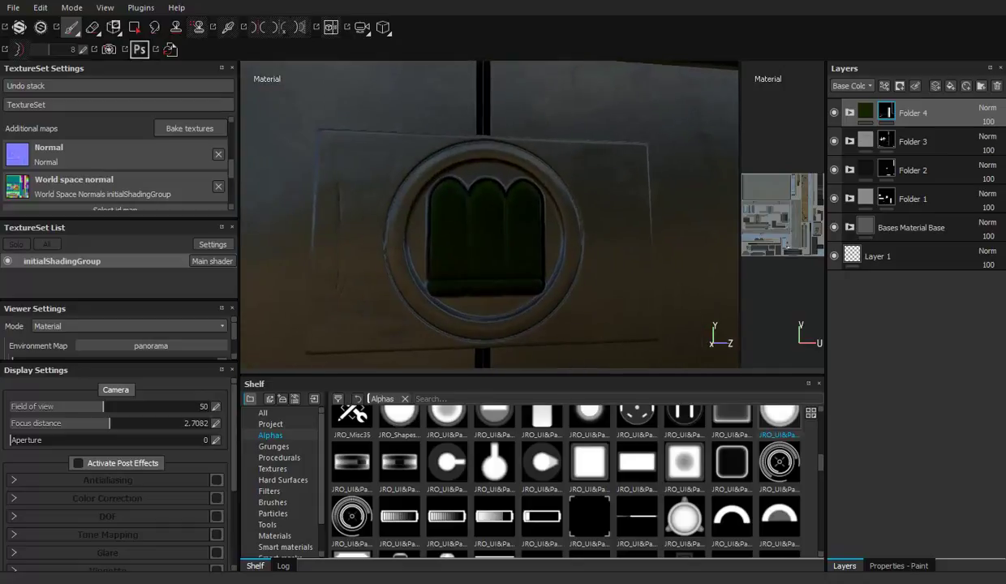
{"action": "scroll", "coordinate": [536, 213], "scroll_direction": "up", "scroll_amount": 2}
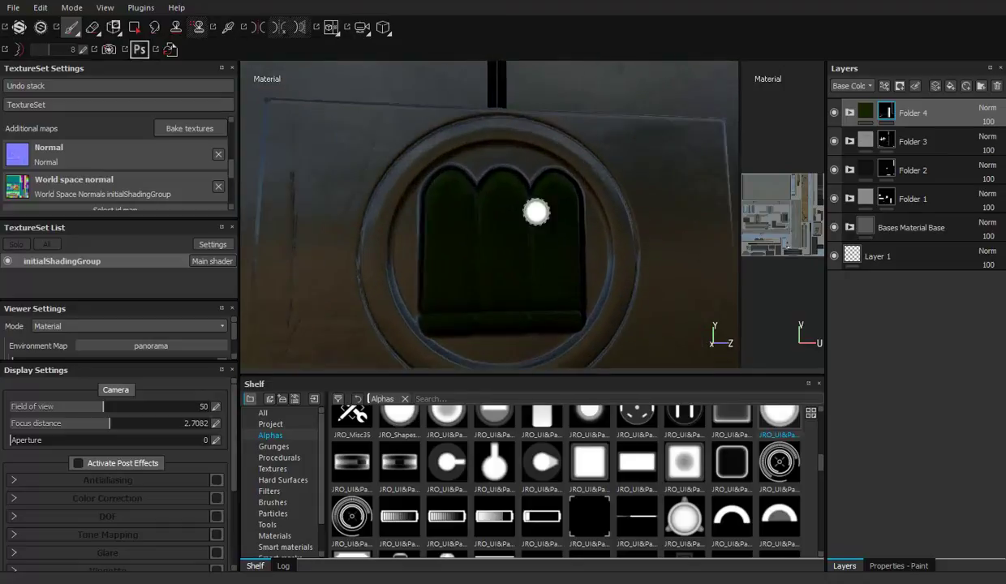
{"action": "mouse_move", "coordinate": [537, 212]}
{"action": "left_mouse_down", "text": "alt"}
{"action": "mouse_move", "coordinate": [483, 130]}
{"action": "mouse_move", "coordinate": [367, 201]}
{"action": "mouse_move", "coordinate": [365, 237]}
{"action": "left_mouse_up", "text": "alt"}
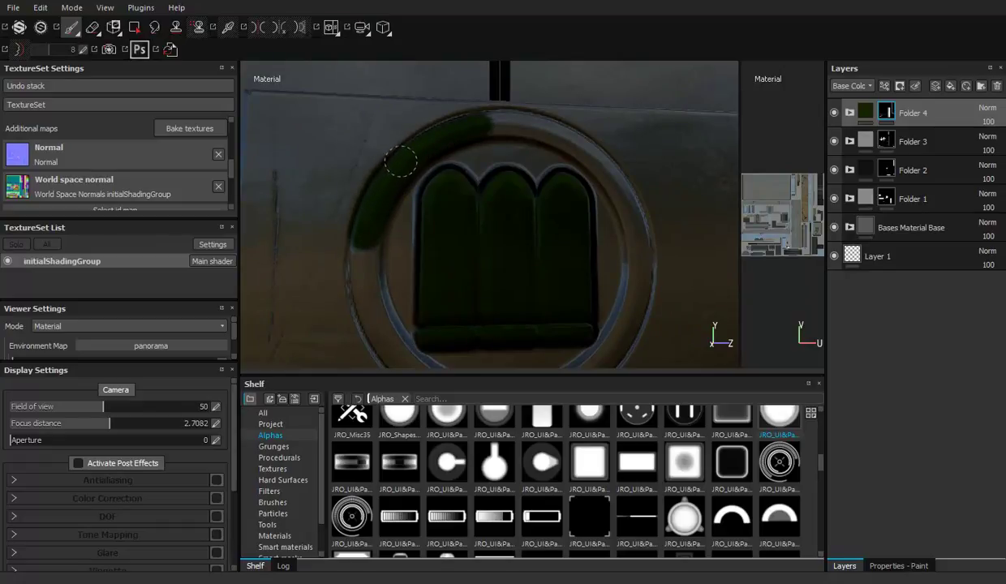
{"action": "mouse_move", "coordinate": [434, 258]}
{"action": "left_mouse_down", "text": "alt"}
{"action": "mouse_move", "coordinate": [415, 193]}
{"action": "mouse_move", "coordinate": [353, 171]}
{"action": "mouse_move", "coordinate": [342, 254]}
{"action": "mouse_move", "coordinate": [376, 298]}
{"action": "mouse_move", "coordinate": [422, 329]}
{"action": "mouse_move", "coordinate": [461, 344]}
{"action": "mouse_move", "coordinate": [565, 322]}
{"action": "mouse_move", "coordinate": [571, 289]}
{"action": "mouse_move", "coordinate": [568, 299]}
{"action": "mouse_move", "coordinate": [621, 235]}
{"action": "mouse_move", "coordinate": [599, 235]}
{"action": "mouse_move", "coordinate": [600, 280]}
{"action": "left_mouse_up", "text": "alt"}
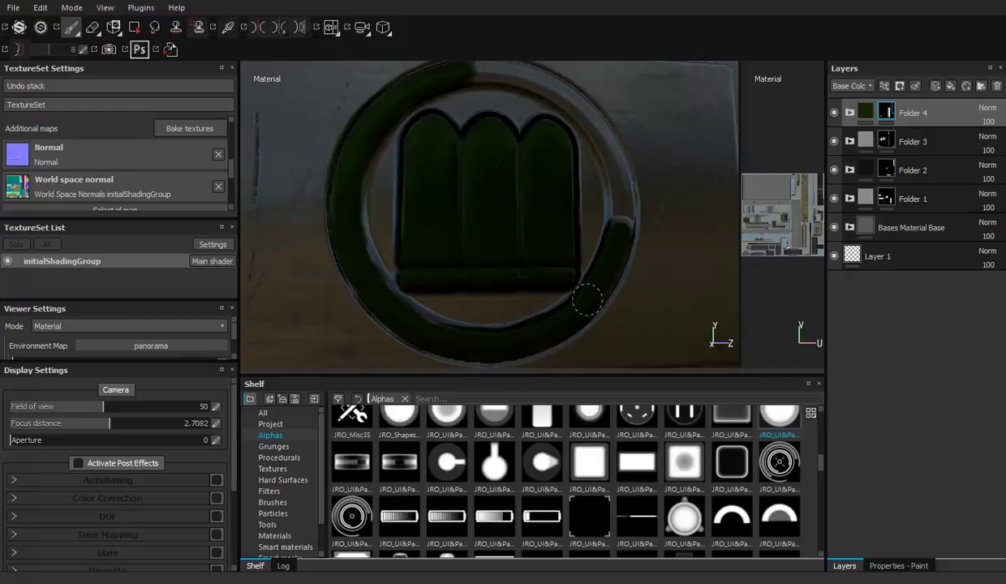
{"action": "mouse_move", "coordinate": [619, 230]}
{"action": "left_mouse_down"}
{"action": "mouse_move", "coordinate": [605, 203]}
{"action": "mouse_move", "coordinate": [611, 167]}
{"action": "left_mouse_up"}
{"action": "left_click", "coordinate": [621, 212]}
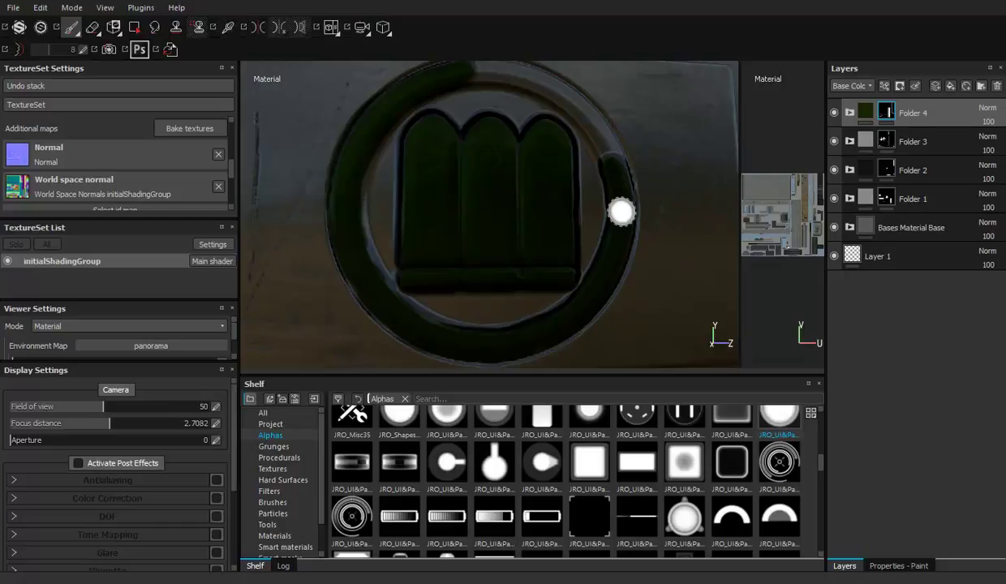
{"action": "mouse_move", "coordinate": [621, 213]}
{"action": "left_mouse_down"}
{"action": "mouse_move", "coordinate": [611, 155]}
{"action": "mouse_move", "coordinate": [553, 94]}
{"action": "mouse_move", "coordinate": [559, 132]}
{"action": "mouse_move", "coordinate": [486, 121]}
{"action": "left_mouse_up"}
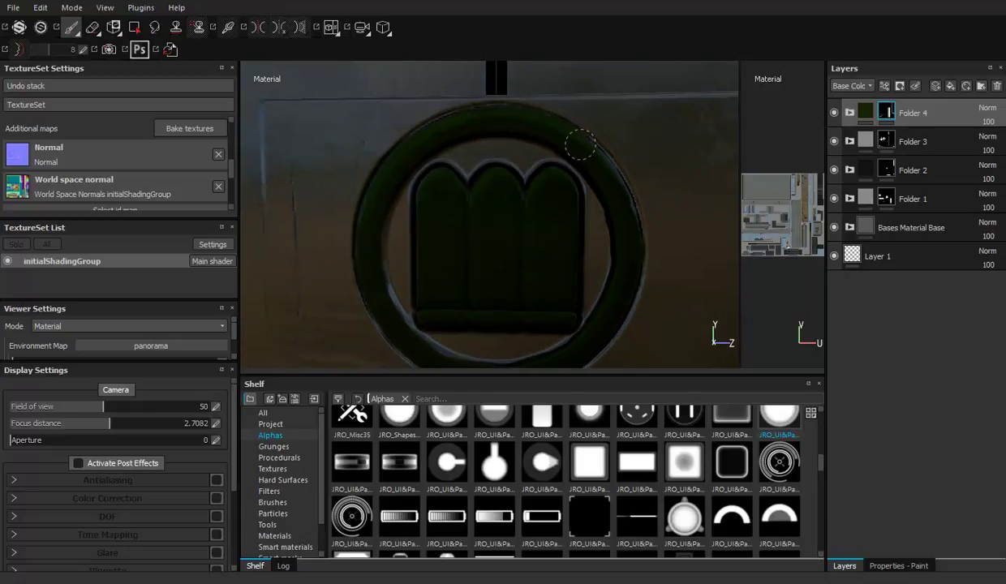
Go over the ring's right side again and paint along its left edge
{"action": "mouse_move", "coordinate": [636, 228]}
{"action": "left_mouse_down"}
{"action": "mouse_move", "coordinate": [558, 130]}
{"action": "mouse_move", "coordinate": [480, 122]}
{"action": "left_mouse_up"}
{"action": "left_click_drag", "start_coordinate": [506, 120], "coordinate": [609, 182]}
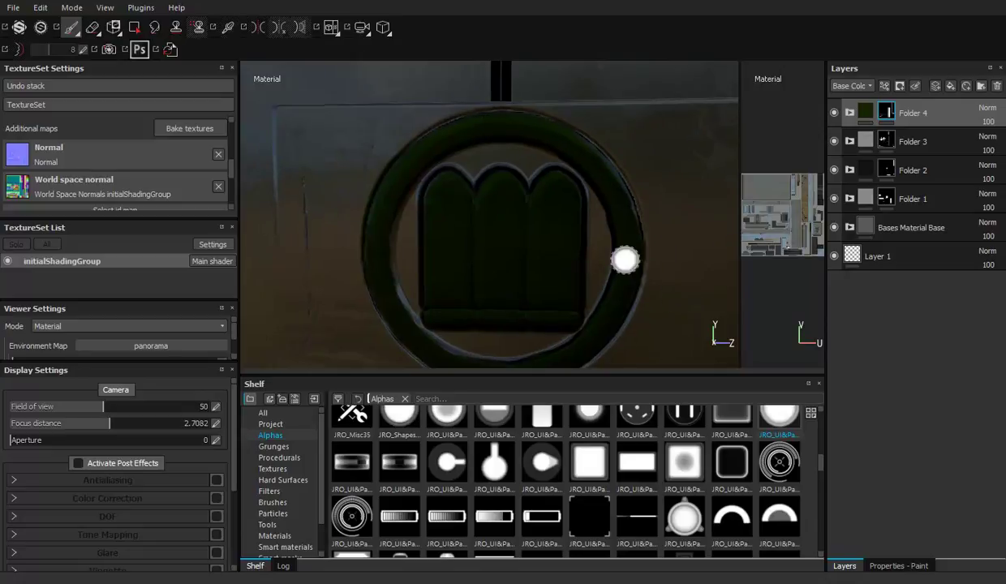
{"action": "left_click_drag", "start_coordinate": [627, 228], "coordinate": [593, 159]}
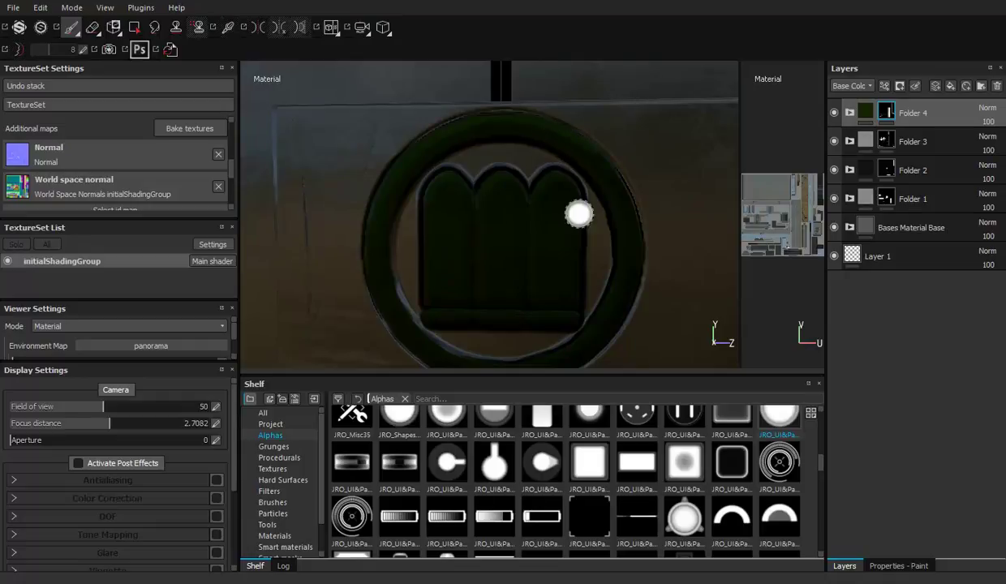
{"action": "middle_click_drag", "start_coordinate": [575, 213], "coordinate": [586, 238]}
{"action": "left_click_drag", "start_coordinate": [390, 195], "coordinate": [385, 201]}
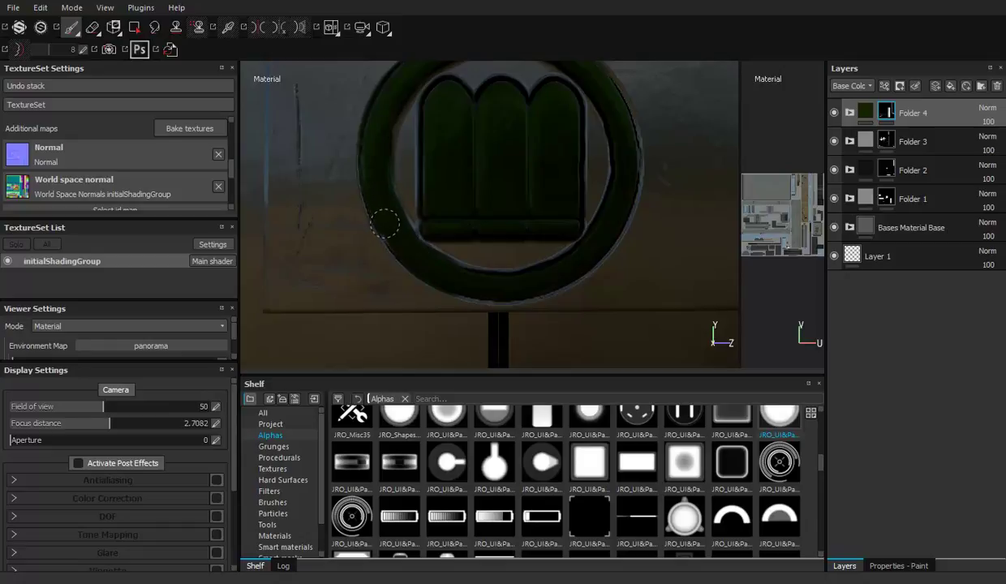
{"action": "middle_click_drag", "start_coordinate": [442, 240], "coordinate": [498, 258], "text": "alt"}
{"action": "right_click_drag", "start_coordinate": [498, 258], "coordinate": [547, 182], "text": "alt"}
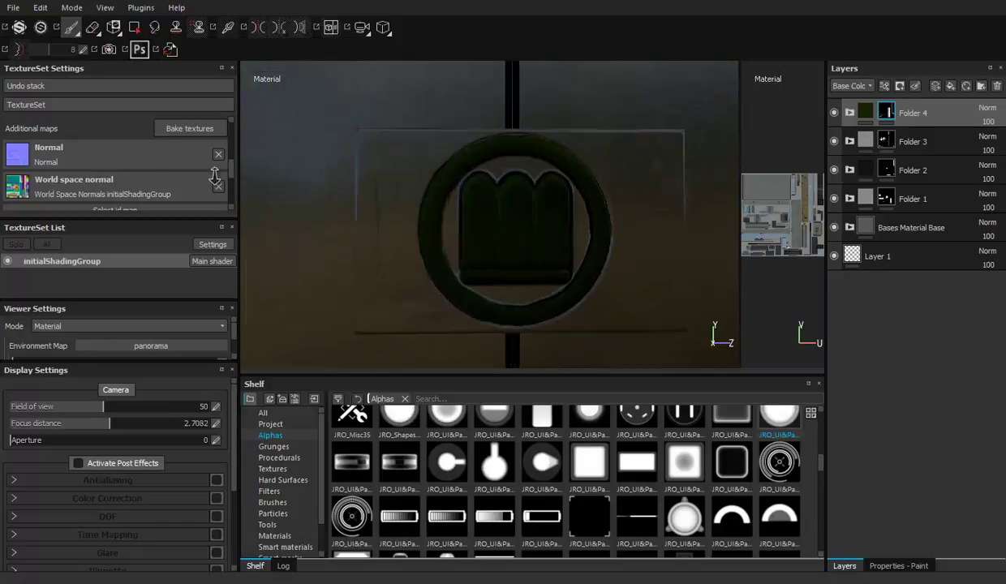
{"action": "left_click_drag", "start_coordinate": [548, 182], "coordinate": [357, 207], "text": "alt"}
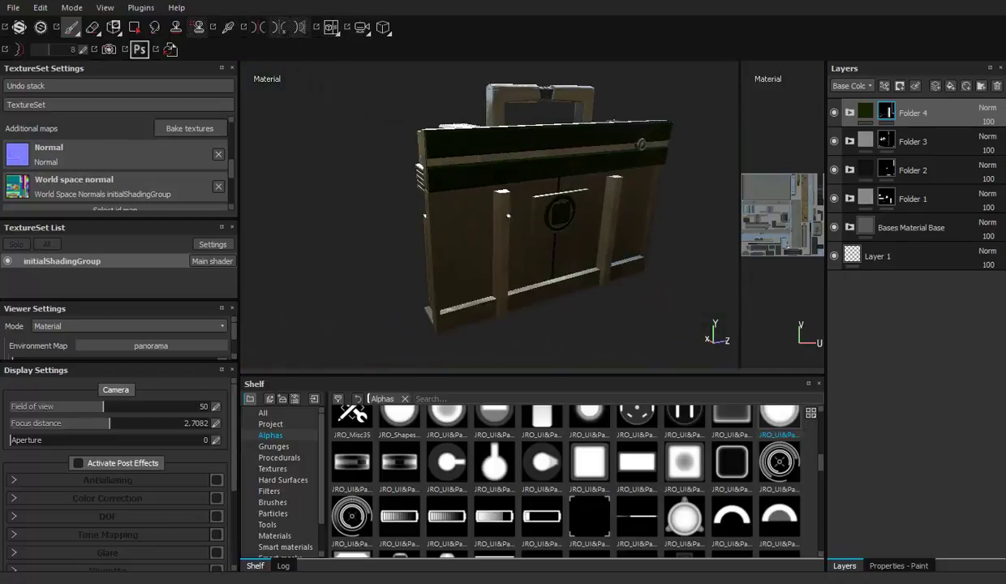
Orbit the case so the vent faces the camera and toggle Folder 1's visibility
{"action": "mouse_move", "coordinate": [420, 175]}
{"action": "left_mouse_down", "text": "alt"}
{"action": "mouse_move", "coordinate": [487, 211]}
{"action": "mouse_move", "coordinate": [499, 233]}
{"action": "mouse_move", "coordinate": [477, 206]}
{"action": "mouse_move", "coordinate": [583, 242]}
{"action": "mouse_move", "coordinate": [600, 263]}
{"action": "mouse_move", "coordinate": [595, 200]}
{"action": "mouse_move", "coordinate": [523, 200]}
{"action": "mouse_move", "coordinate": [632, 170]}
{"action": "mouse_move", "coordinate": [533, 180]}
{"action": "mouse_move", "coordinate": [552, 169]}
{"action": "mouse_move", "coordinate": [557, 191]}
{"action": "left_mouse_up", "text": "alt"}
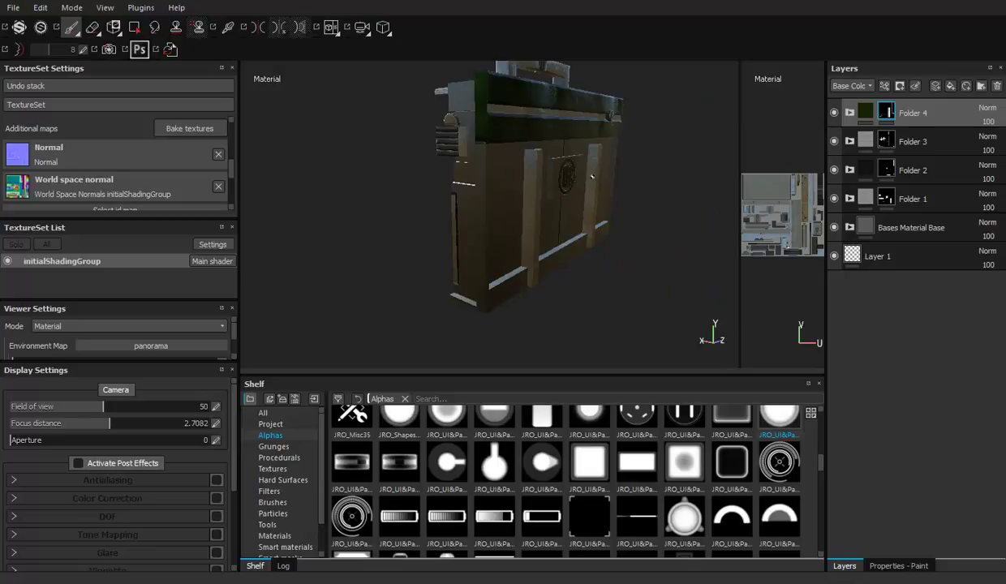
{"action": "mouse_move", "coordinate": [598, 198]}
{"action": "left_mouse_down", "text": "alt"}
{"action": "mouse_move", "coordinate": [546, 191]}
{"action": "mouse_move", "coordinate": [614, 168]}
{"action": "mouse_move", "coordinate": [546, 162]}
{"action": "mouse_move", "coordinate": [665, 201]}
{"action": "mouse_move", "coordinate": [618, 193]}
{"action": "mouse_move", "coordinate": [588, 210]}
{"action": "mouse_move", "coordinate": [524, 214]}
{"action": "mouse_move", "coordinate": [483, 177]}
{"action": "left_mouse_up", "text": "alt"}
{"action": "mouse_move", "coordinate": [490, 217]}
{"action": "left_mouse_down", "text": "alt"}
{"action": "mouse_move", "coordinate": [559, 203]}
{"action": "mouse_move", "coordinate": [600, 207]}
{"action": "mouse_move", "coordinate": [618, 225]}
{"action": "left_mouse_up", "text": "alt"}
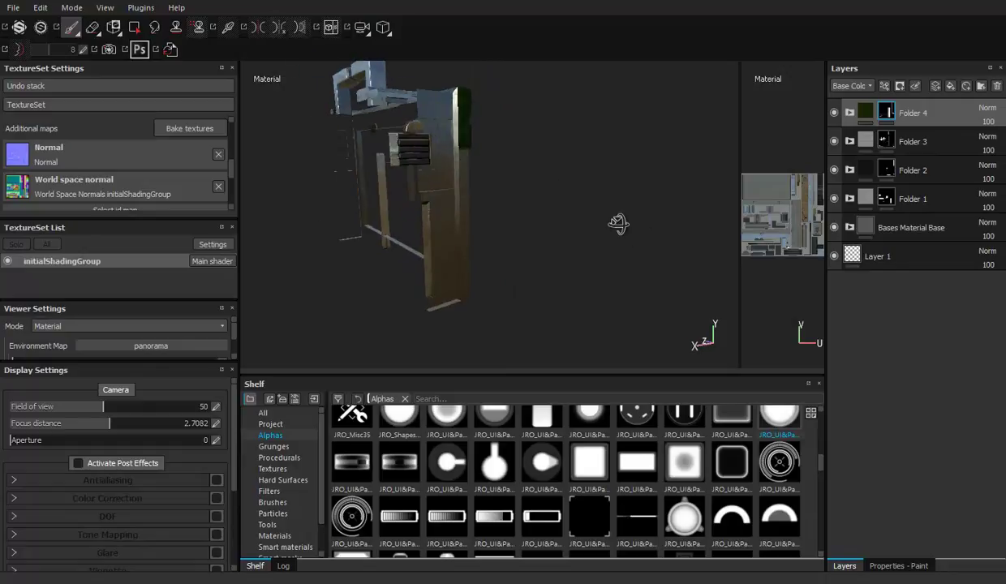
{"action": "scroll", "coordinate": [619, 225], "scroll_direction": "up", "scroll_amount": 3}
{"action": "left_click_drag", "start_coordinate": [456, 145], "coordinate": [719, 176], "text": "alt"}
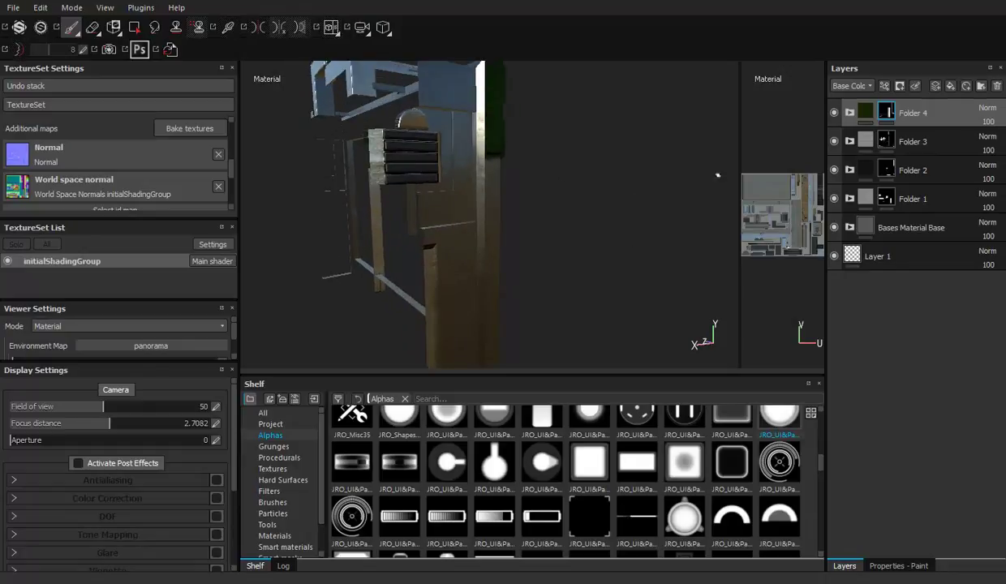
{"action": "left_click", "coordinate": [834, 199]}
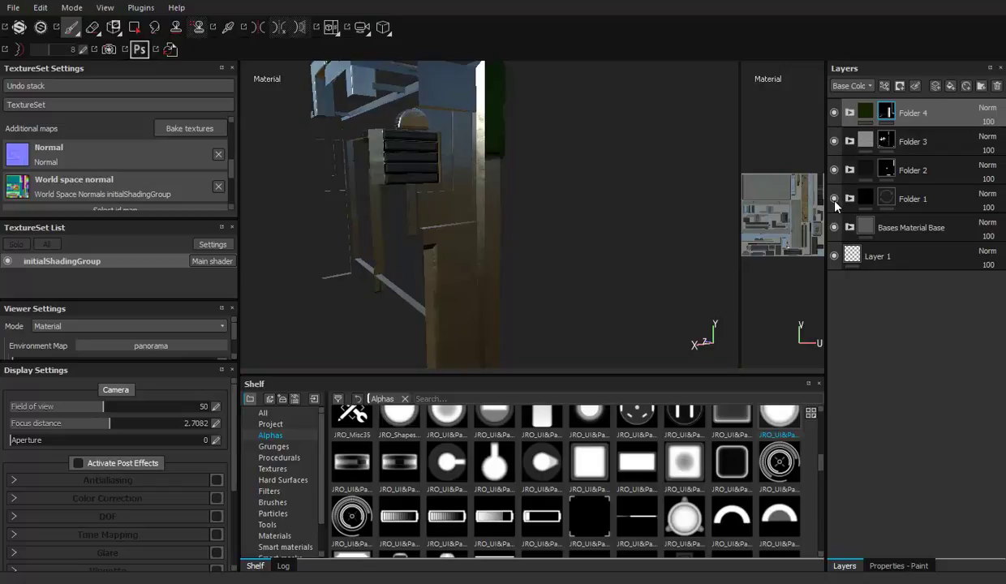
{"action": "mouse_move", "coordinate": [596, 185]}
{"action": "left_mouse_down", "text": "alt"}
{"action": "mouse_move", "coordinate": [548, 143]}
{"action": "mouse_move", "coordinate": [556, 110]}
{"action": "mouse_move", "coordinate": [588, 159]}
{"action": "mouse_move", "coordinate": [552, 143]}
{"action": "mouse_move", "coordinate": [565, 180]}
{"action": "mouse_move", "coordinate": [548, 182]}
{"action": "left_mouse_up", "text": "alt"}
{"action": "mouse_move", "coordinate": [424, 206]}
{"action": "left_mouse_down", "text": "alt"}
{"action": "mouse_move", "coordinate": [521, 213]}
{"action": "mouse_move", "coordinate": [336, 152]}
{"action": "mouse_move", "coordinate": [582, 223]}
{"action": "mouse_move", "coordinate": [322, 175]}
{"action": "mouse_move", "coordinate": [487, 186]}
{"action": "left_mouse_up", "text": "alt"}
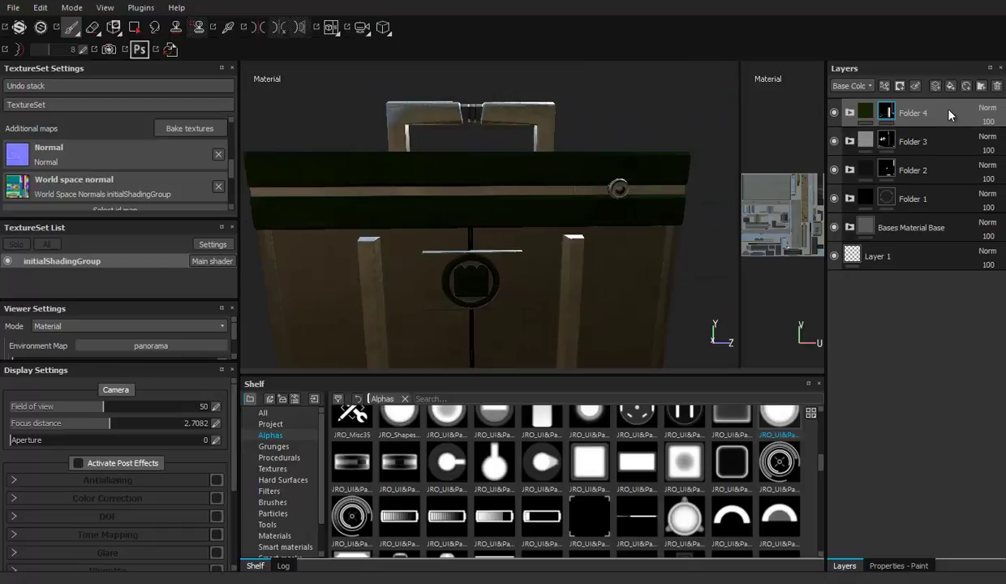
Add a new layer folder, Folder 5, with a black mask
{"action": "left_click", "coordinate": [979, 89]}
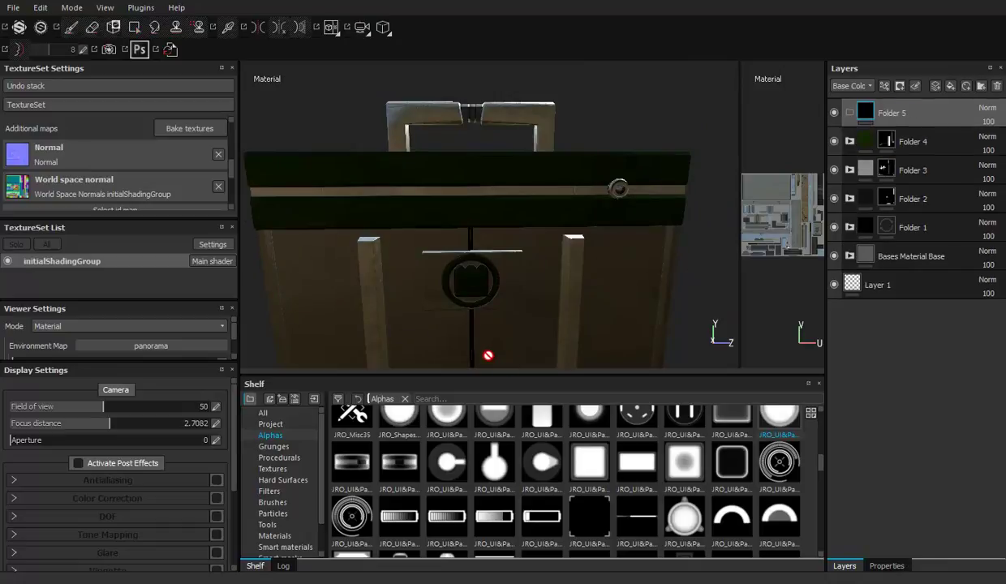
{"action": "double_click", "coordinate": [907, 116]}
{"action": "right_click", "coordinate": [902, 118]}
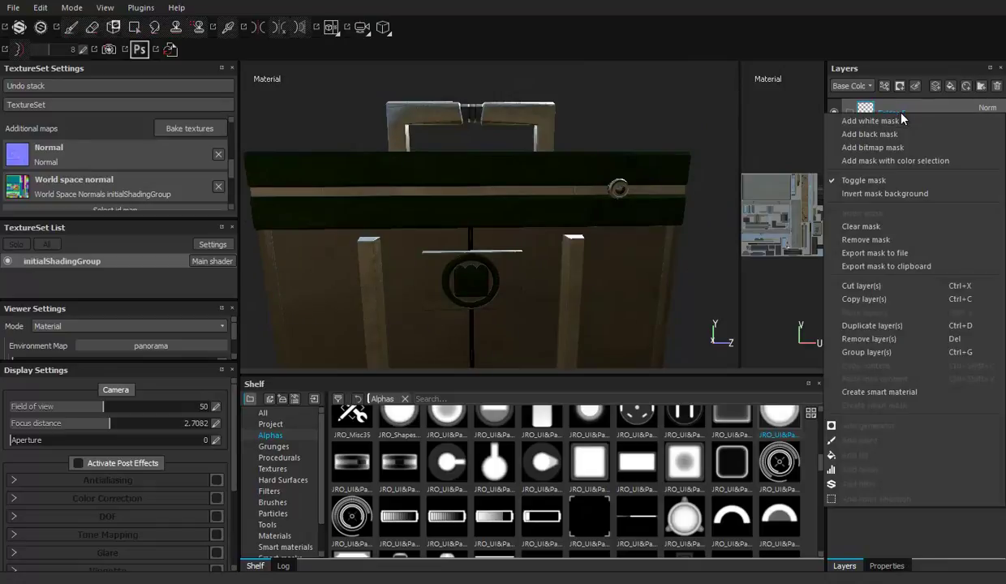
{"action": "left_click", "coordinate": [864, 134]}
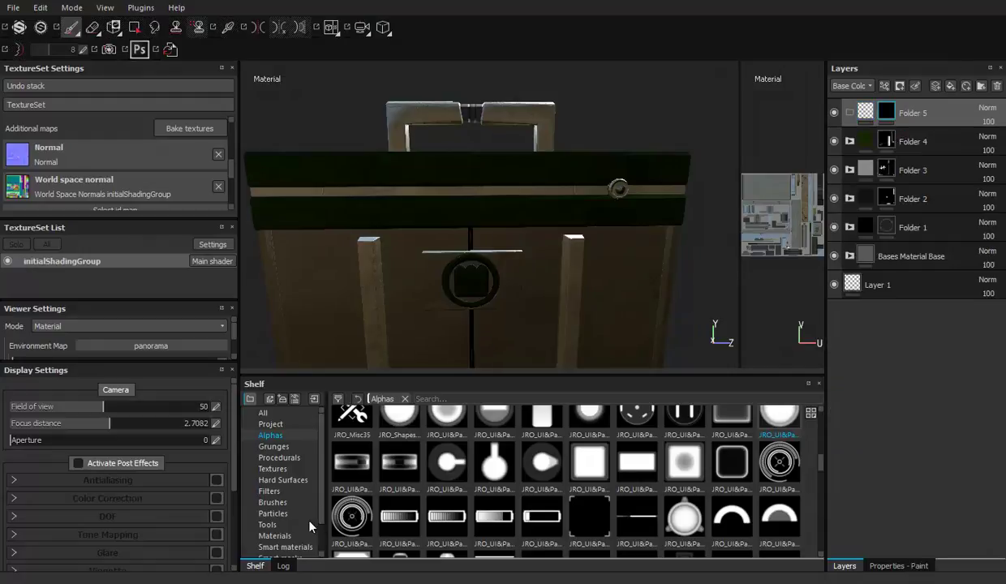
Drop the Bases Material Base smart material into Folder 5
{"action": "left_click", "coordinate": [275, 546]}
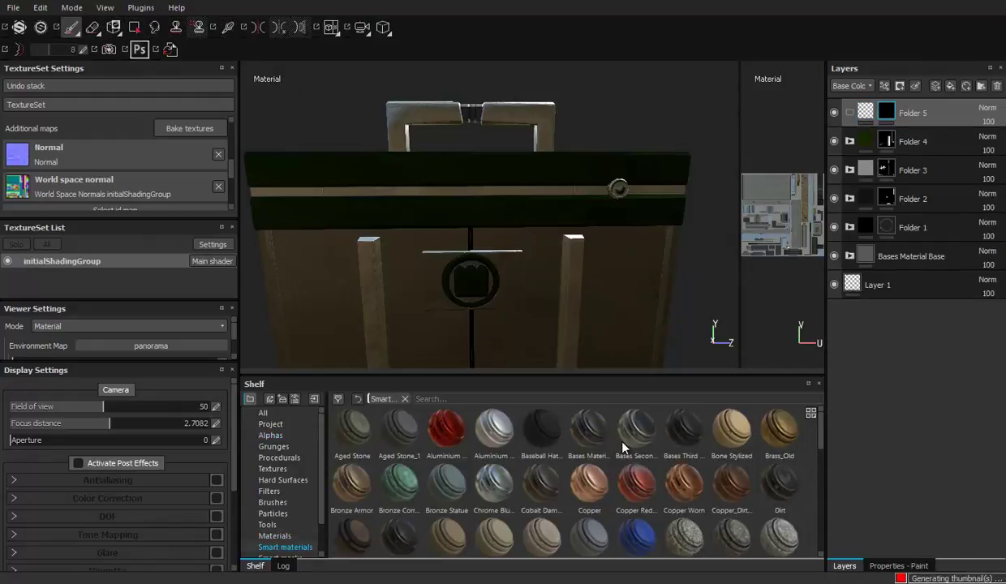
{"action": "mouse_move", "coordinate": [589, 429]}
{"action": "left_click_drag", "start_coordinate": [590, 426], "coordinate": [898, 113]}
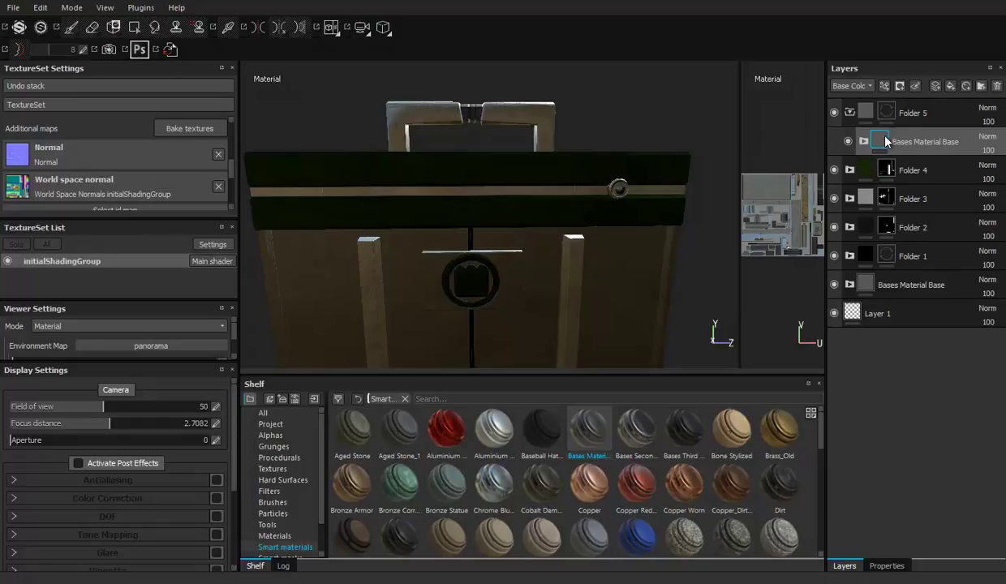
{"action": "mouse_move", "coordinate": [471, 263]}
{"action": "left_mouse_down", "text": "alt"}
{"action": "mouse_move", "coordinate": [494, 309]}
{"action": "mouse_move", "coordinate": [665, 231]}
{"action": "left_mouse_up", "text": "alt"}
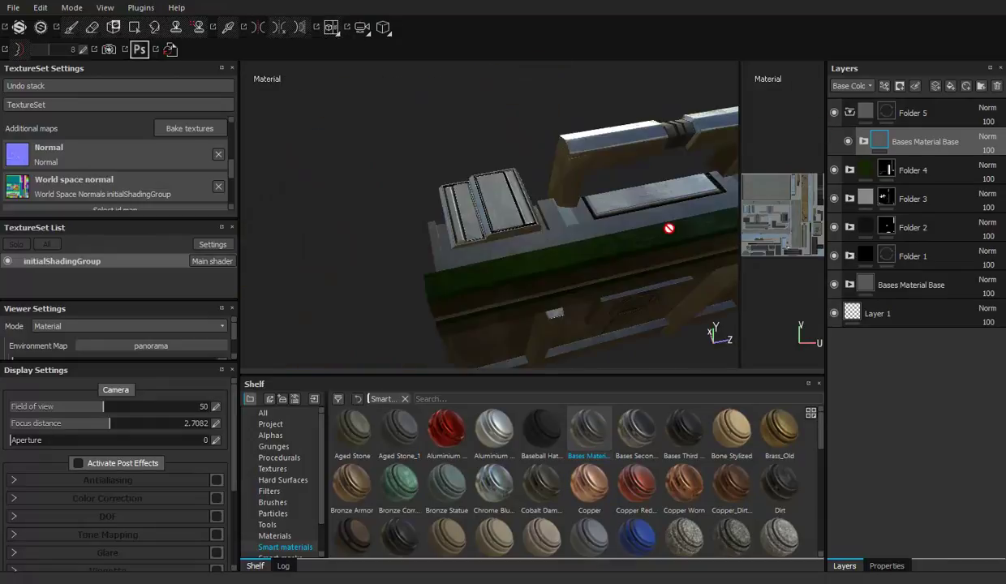
Set Folder 5's mask up for polygon filling and inspect the handle from several angles
{"action": "left_click", "coordinate": [850, 113]}
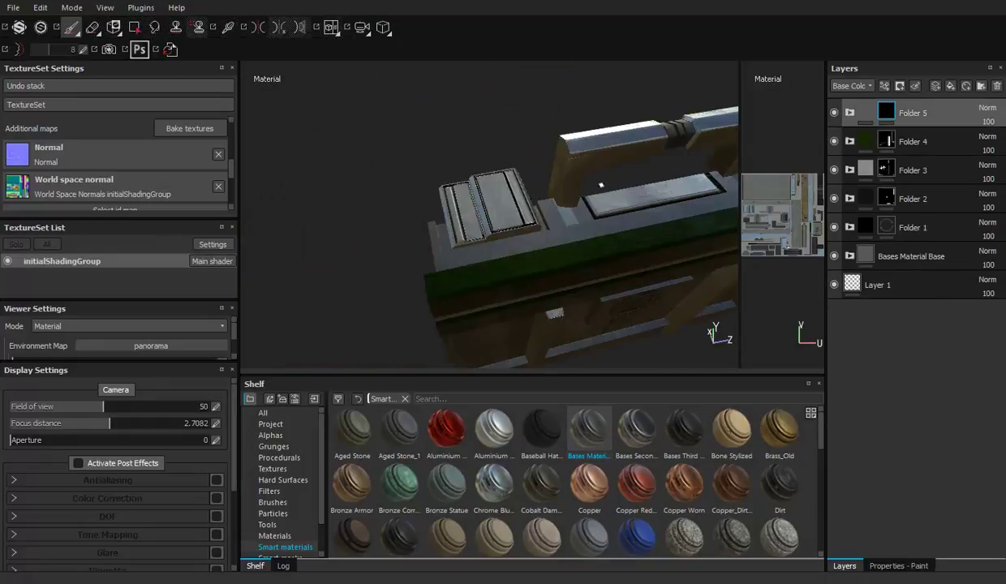
{"action": "left_click", "coordinate": [132, 27]}
{"action": "mouse_move", "coordinate": [489, 117]}
{"action": "left_mouse_down", "text": "alt"}
{"action": "mouse_move", "coordinate": [600, 218]}
{"action": "mouse_move", "coordinate": [448, 285]}
{"action": "mouse_move", "coordinate": [491, 154]}
{"action": "left_mouse_up", "text": "alt"}
{"action": "left_click", "coordinate": [894, 565]}
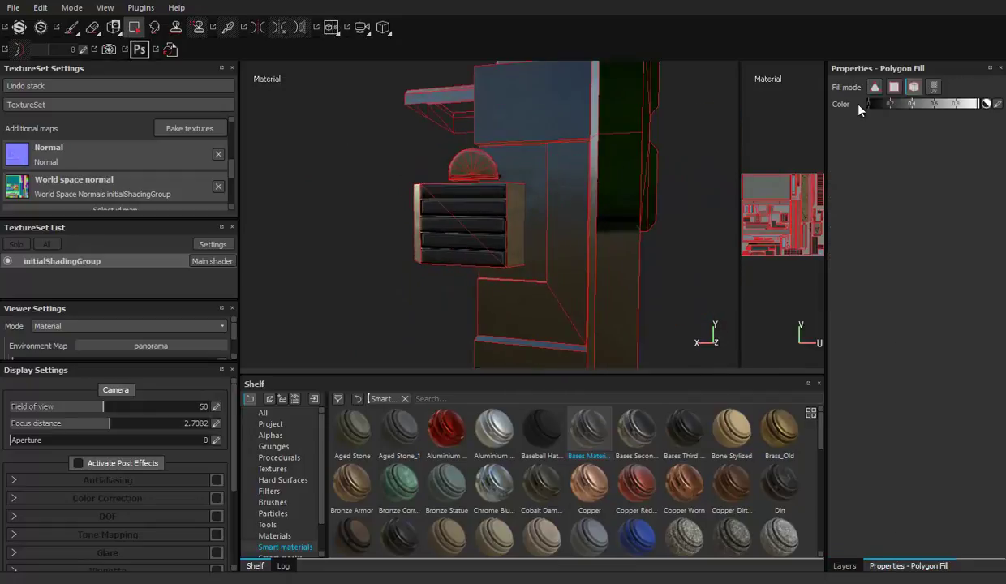
{"action": "mouse_move", "coordinate": [593, 225]}
{"action": "left_mouse_down", "text": "alt"}
{"action": "mouse_move", "coordinate": [638, 218]}
{"action": "mouse_move", "coordinate": [625, 238]}
{"action": "left_mouse_up", "text": "alt"}
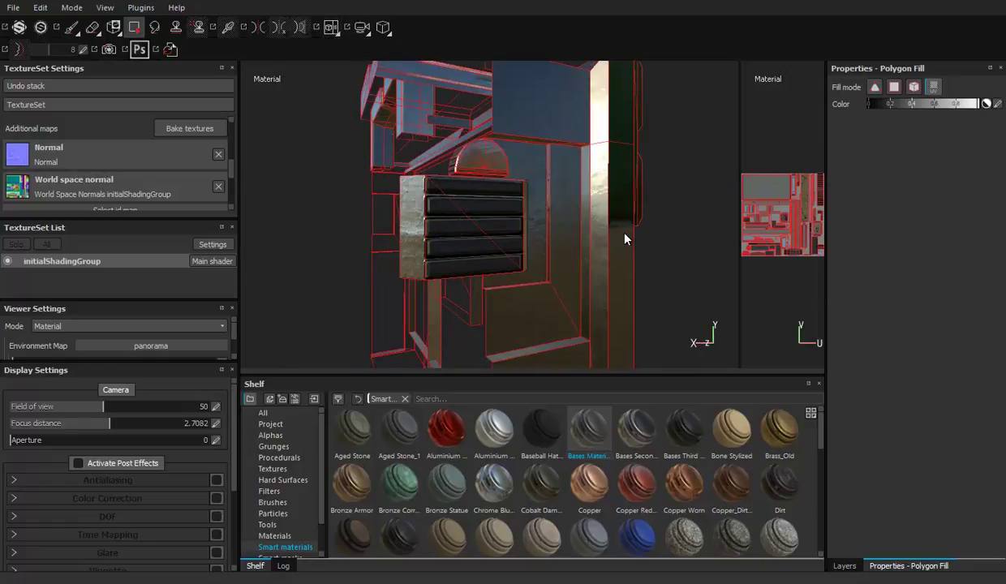
{"action": "mouse_move", "coordinate": [531, 240]}
{"action": "left_mouse_down", "text": "alt"}
{"action": "mouse_move", "coordinate": [418, 199]}
{"action": "mouse_move", "coordinate": [586, 262]}
{"action": "mouse_move", "coordinate": [538, 193]}
{"action": "mouse_move", "coordinate": [469, 168]}
{"action": "mouse_move", "coordinate": [516, 210]}
{"action": "mouse_move", "coordinate": [577, 217]}
{"action": "mouse_move", "coordinate": [663, 186]}
{"action": "mouse_move", "coordinate": [485, 228]}
{"action": "mouse_move", "coordinate": [525, 215]}
{"action": "mouse_move", "coordinate": [503, 187]}
{"action": "mouse_move", "coordinate": [546, 164]}
{"action": "mouse_move", "coordinate": [537, 181]}
{"action": "mouse_move", "coordinate": [582, 189]}
{"action": "mouse_move", "coordinate": [550, 272]}
{"action": "mouse_move", "coordinate": [507, 258]}
{"action": "mouse_move", "coordinate": [528, 237]}
{"action": "left_mouse_up", "text": "alt"}
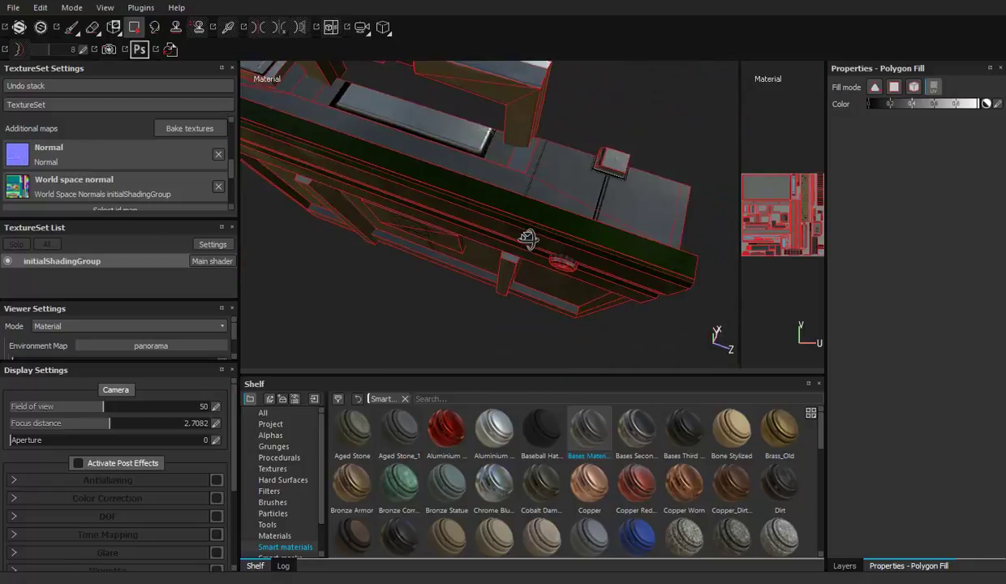
{"action": "left_click_drag", "start_coordinate": [493, 149], "coordinate": [760, 179], "text": "alt"}
{"action": "mouse_move", "coordinate": [572, 164]}
{"action": "left_mouse_down", "text": "alt"}
{"action": "mouse_move", "coordinate": [442, 171]}
{"action": "mouse_move", "coordinate": [343, 251]}
{"action": "mouse_move", "coordinate": [408, 229]}
{"action": "mouse_move", "coordinate": [416, 176]}
{"action": "mouse_move", "coordinate": [526, 271]}
{"action": "mouse_move", "coordinate": [526, 161]}
{"action": "left_mouse_up", "text": "alt"}
{"action": "mouse_move", "coordinate": [485, 208]}
{"action": "left_mouse_down", "text": "alt"}
{"action": "mouse_move", "coordinate": [477, 271]}
{"action": "mouse_move", "coordinate": [506, 175]}
{"action": "mouse_move", "coordinate": [420, 222]}
{"action": "mouse_move", "coordinate": [565, 205]}
{"action": "mouse_move", "coordinate": [416, 186]}
{"action": "mouse_move", "coordinate": [622, 148]}
{"action": "left_mouse_up", "text": "alt"}
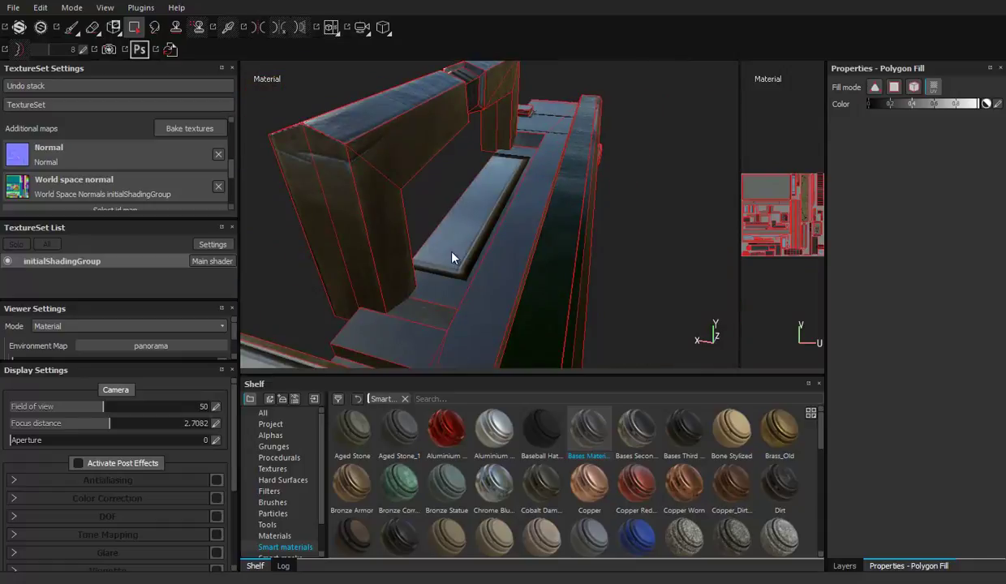
{"action": "mouse_move", "coordinate": [542, 291]}
{"action": "left_mouse_down", "text": "alt"}
{"action": "mouse_move", "coordinate": [438, 231]}
{"action": "mouse_move", "coordinate": [465, 295]}
{"action": "mouse_move", "coordinate": [438, 91]}
{"action": "mouse_move", "coordinate": [489, 96]}
{"action": "mouse_move", "coordinate": [438, 99]}
{"action": "mouse_move", "coordinate": [483, 42]}
{"action": "mouse_move", "coordinate": [511, 122]}
{"action": "mouse_move", "coordinate": [498, 174]}
{"action": "mouse_move", "coordinate": [499, 103]}
{"action": "mouse_move", "coordinate": [500, 193]}
{"action": "mouse_move", "coordinate": [550, 189]}
{"action": "left_mouse_up", "text": "alt"}
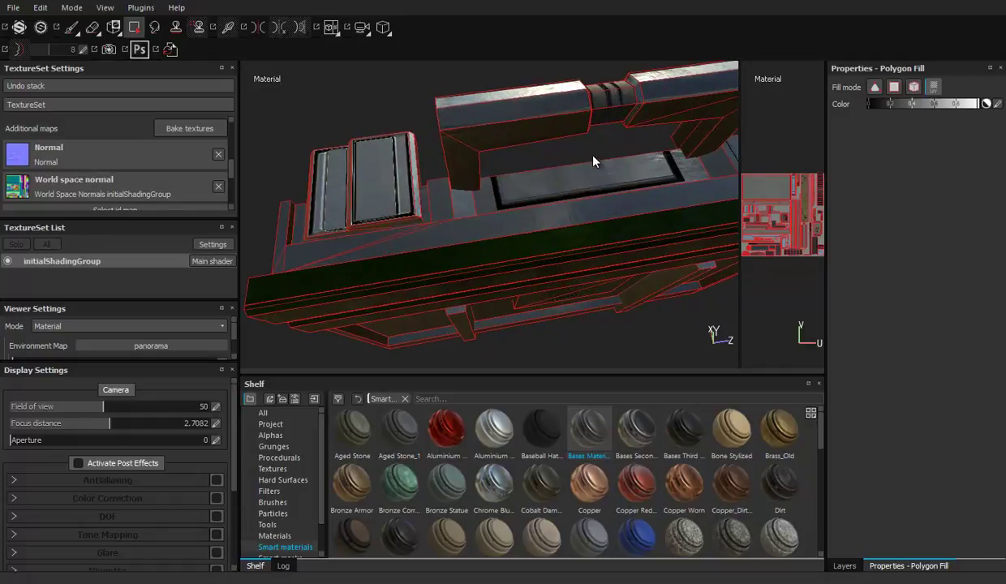
{"action": "left_click_drag", "start_coordinate": [595, 162], "coordinate": [840, 504], "text": "alt"}
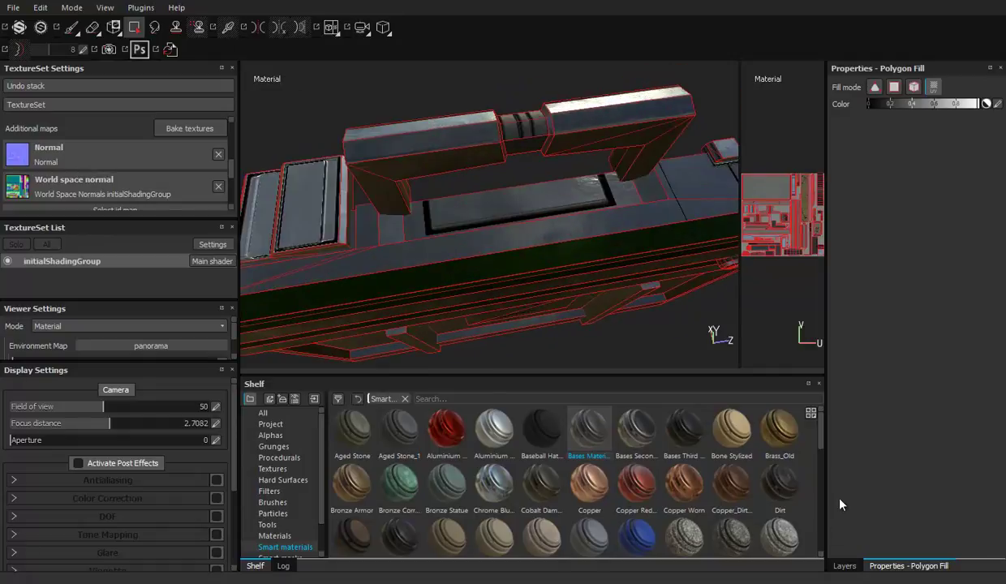
Hide and re-show Folder 3 to compare the central plate
{"action": "left_click", "coordinate": [844, 565]}
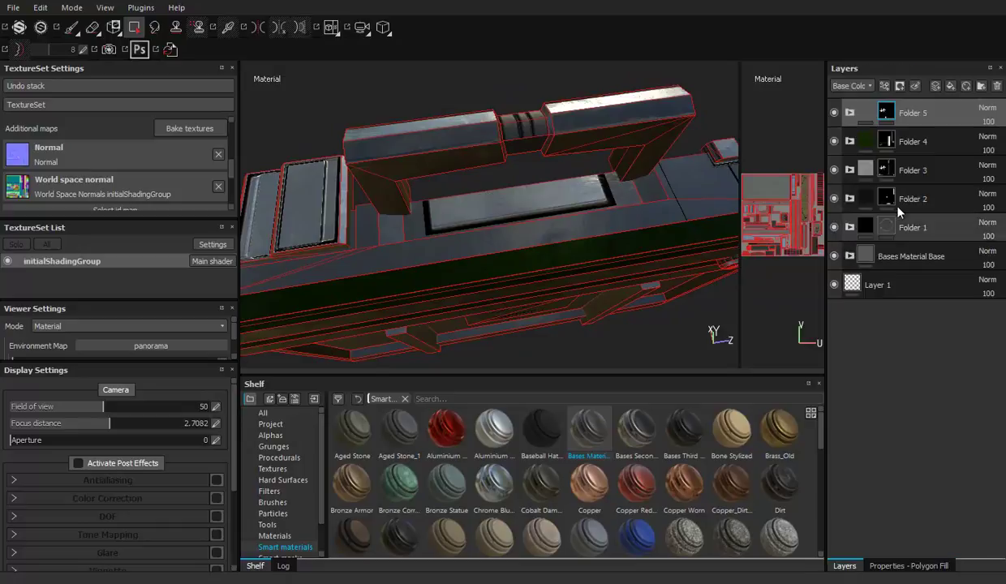
{"action": "left_click", "coordinate": [836, 169]}
{"action": "left_click", "coordinate": [835, 169]}
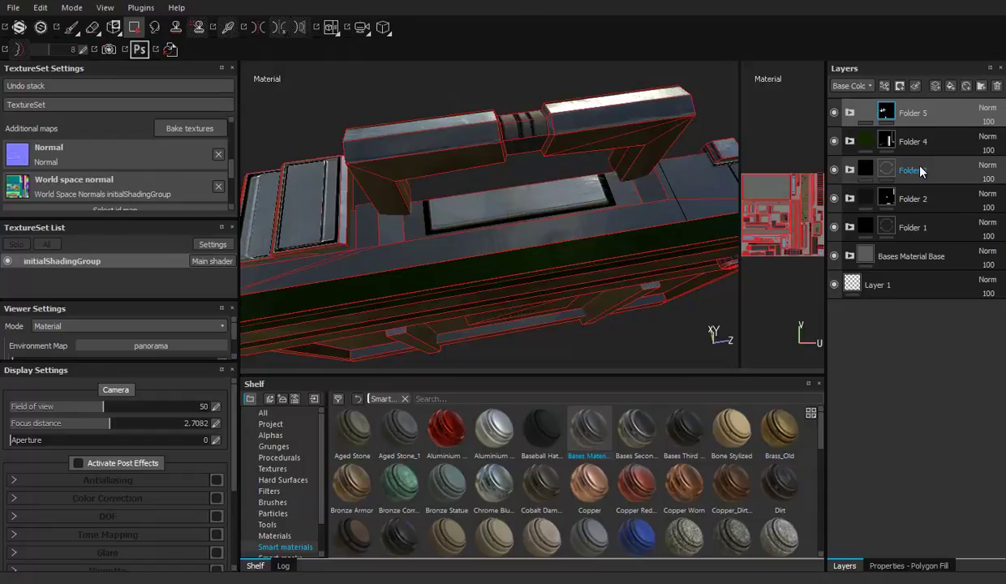
{"action": "mouse_move", "coordinate": [479, 207]}
{"action": "left_mouse_down", "text": "alt"}
{"action": "mouse_move", "coordinate": [478, 183]}
{"action": "mouse_move", "coordinate": [533, 216]}
{"action": "mouse_move", "coordinate": [479, 258]}
{"action": "mouse_move", "coordinate": [517, 270]}
{"action": "left_mouse_up", "text": "alt"}
{"action": "scroll", "coordinate": [454, 266], "scroll_direction": "up", "scroll_amount": 3}
{"action": "scroll", "coordinate": [674, 289], "scroll_direction": "up", "scroll_amount": 3}
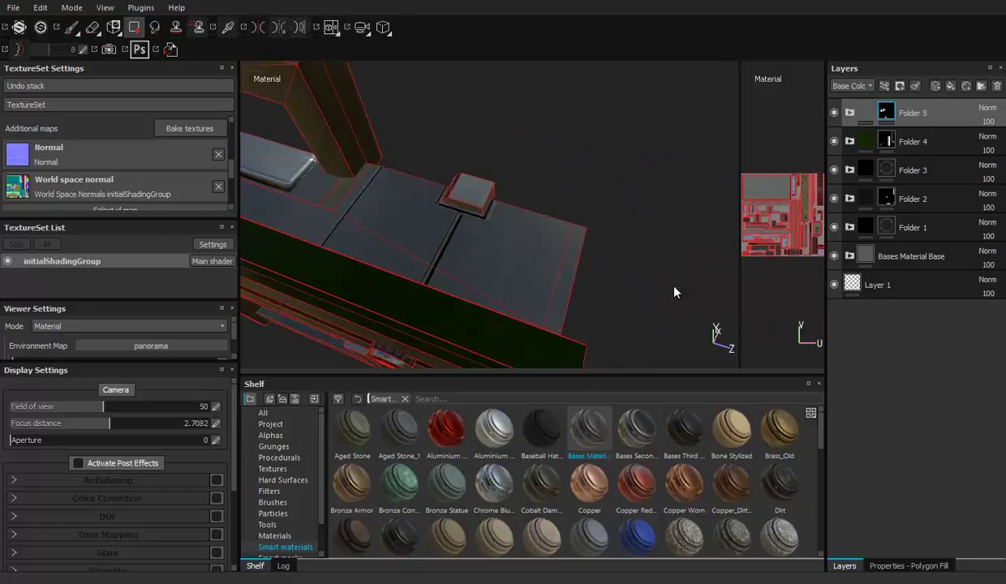
Polygon-fill the rail's top face with Folder 5's dark metal
{"action": "left_click", "coordinate": [892, 567]}
{"action": "mouse_move", "coordinate": [400, 217]}
{"action": "left_mouse_down", "text": "alt"}
{"action": "mouse_move", "coordinate": [517, 251]}
{"action": "mouse_move", "coordinate": [631, 211]}
{"action": "mouse_move", "coordinate": [204, 198]}
{"action": "mouse_move", "coordinate": [365, 162]}
{"action": "mouse_move", "coordinate": [525, 56]}
{"action": "mouse_move", "coordinate": [471, 135]}
{"action": "mouse_move", "coordinate": [455, 139]}
{"action": "mouse_move", "coordinate": [536, 208]}
{"action": "mouse_move", "coordinate": [585, 209]}
{"action": "left_mouse_up", "text": "alt"}
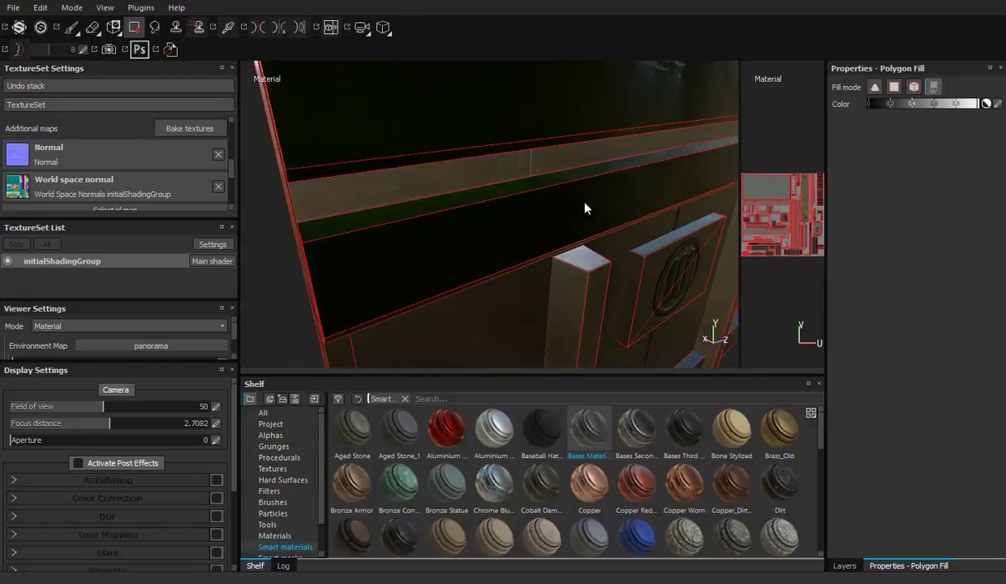
{"action": "left_click", "coordinate": [450, 174]}
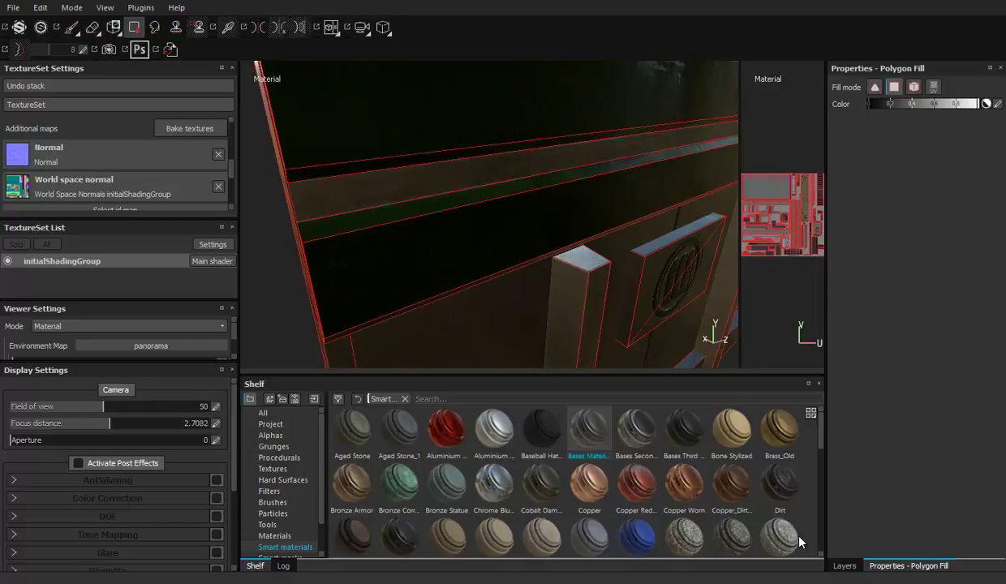
{"action": "mouse_move", "coordinate": [579, 285]}
{"action": "left_mouse_down", "text": "alt"}
{"action": "mouse_move", "coordinate": [455, 88]}
{"action": "mouse_move", "coordinate": [658, 164]}
{"action": "mouse_move", "coordinate": [585, 236]}
{"action": "mouse_move", "coordinate": [474, 169]}
{"action": "mouse_move", "coordinate": [502, 152]}
{"action": "mouse_move", "coordinate": [489, 195]}
{"action": "mouse_move", "coordinate": [519, 212]}
{"action": "mouse_move", "coordinate": [435, 209]}
{"action": "left_mouse_up", "text": "alt"}
{"action": "left_click", "coordinate": [844, 566]}
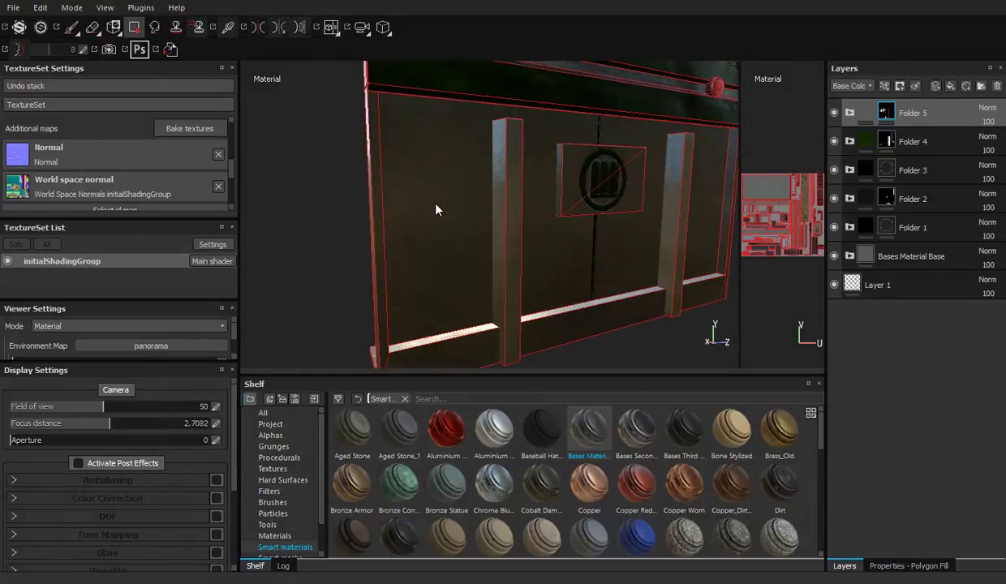
{"action": "mouse_move", "coordinate": [627, 208]}
{"action": "left_mouse_down", "text": "alt"}
{"action": "mouse_move", "coordinate": [610, 211]}
{"action": "mouse_move", "coordinate": [629, 227]}
{"action": "left_mouse_up", "text": "alt"}
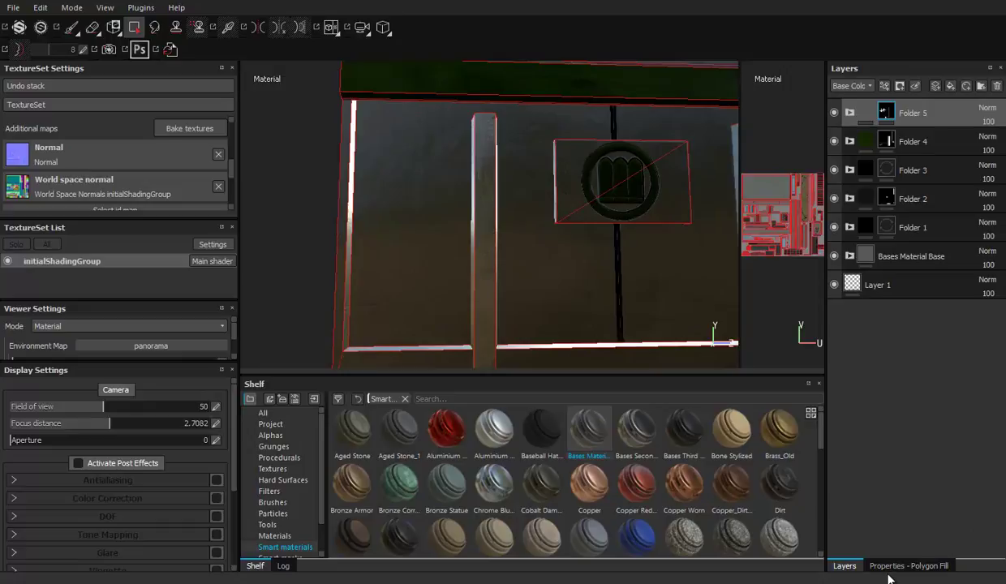
Darken Fill layer 2's base colour in Bases Material Base to nearly black (0.013)
{"action": "left_click", "coordinate": [851, 113]}
{"action": "left_click", "coordinate": [864, 141]}
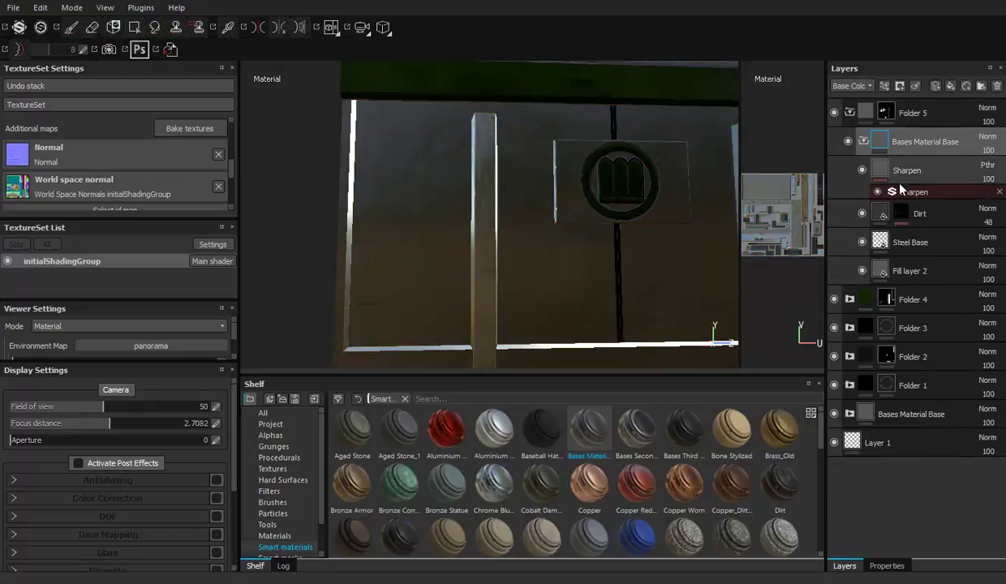
{"action": "left_click", "coordinate": [891, 275]}
{"action": "left_click", "coordinate": [895, 565]}
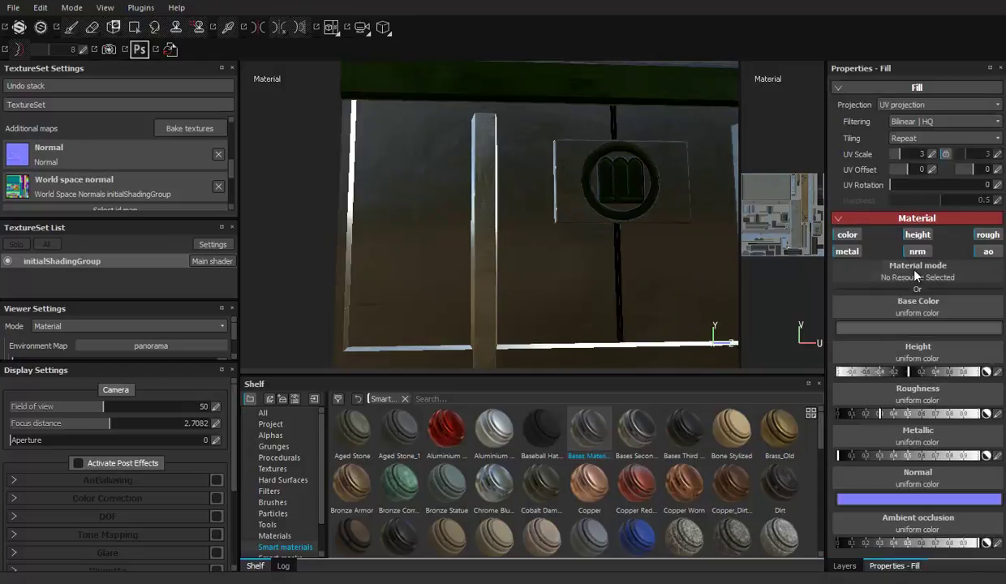
{"action": "left_click", "coordinate": [882, 313]}
{"action": "left_click_drag", "start_coordinate": [788, 366], "coordinate": [782, 386]}
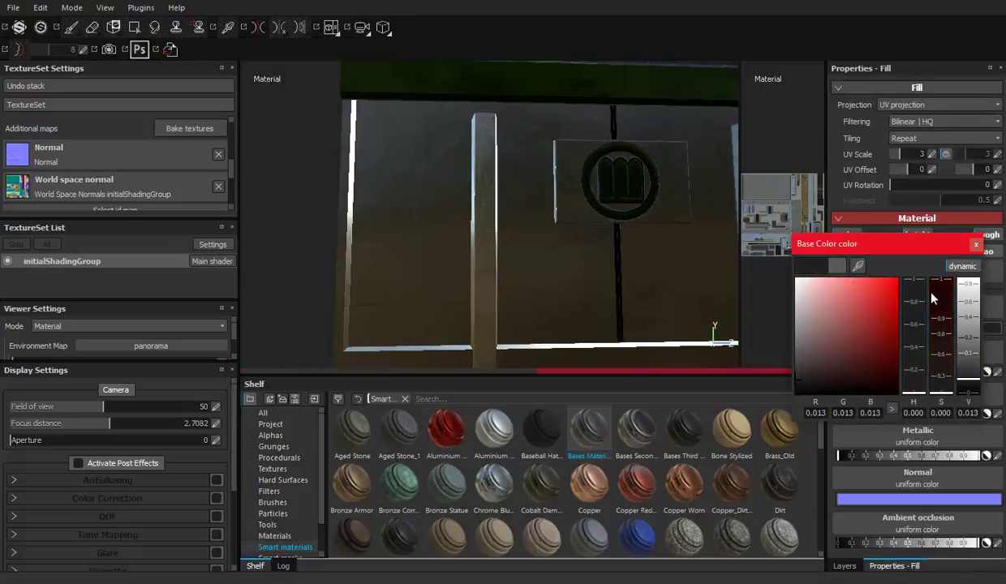
{"action": "left_click", "coordinate": [976, 244]}
{"action": "left_click", "coordinate": [843, 566]}
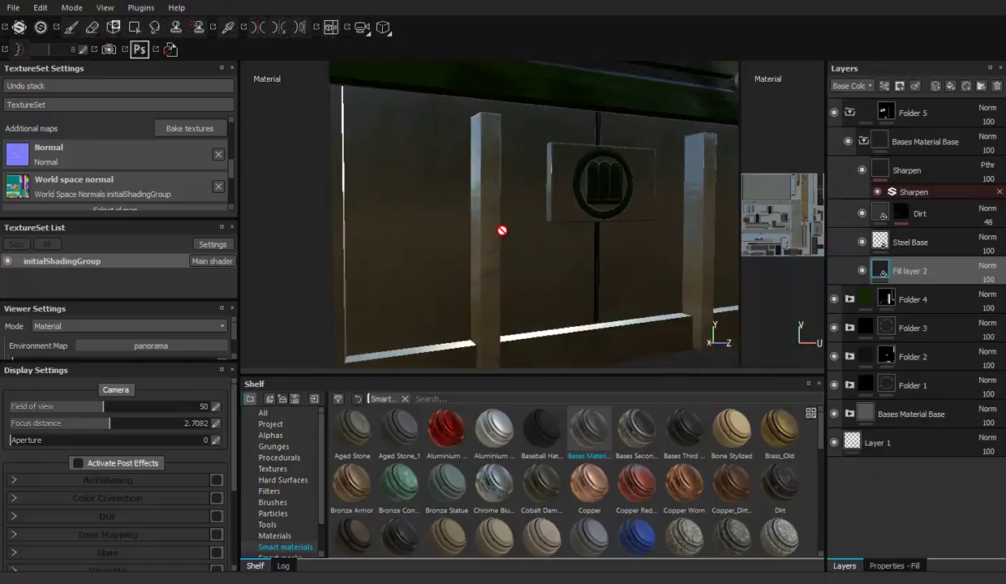
Select Folder 5's mask with polygon fill ready and frame the crate's side
{"action": "left_click", "coordinate": [859, 108]}
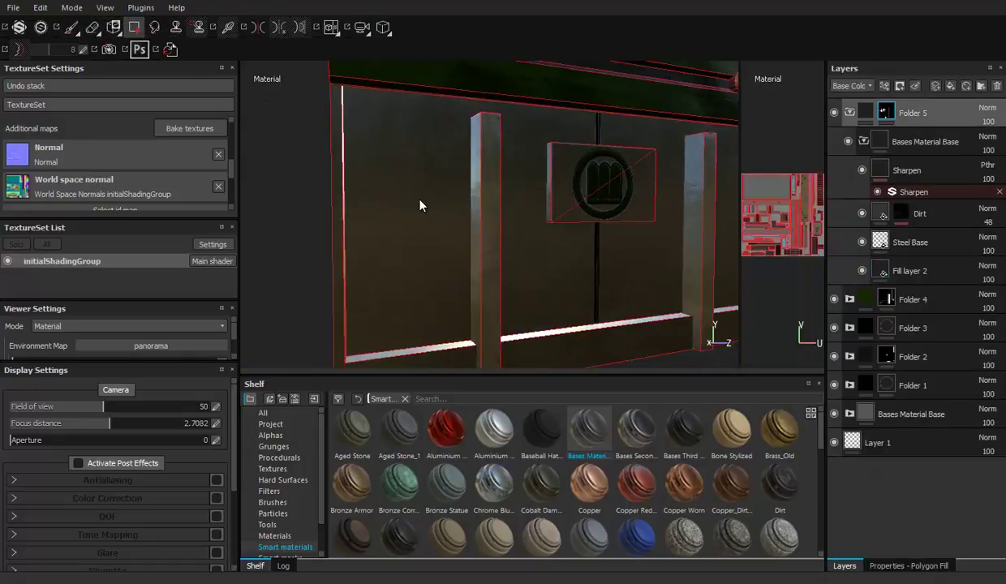
{"action": "mouse_move", "coordinate": [516, 209]}
{"action": "left_mouse_down", "text": "alt"}
{"action": "mouse_move", "coordinate": [489, 168]}
{"action": "mouse_move", "coordinate": [566, 213]}
{"action": "mouse_move", "coordinate": [566, 252]}
{"action": "mouse_move", "coordinate": [691, 172]}
{"action": "mouse_move", "coordinate": [689, 140]}
{"action": "mouse_move", "coordinate": [658, 97]}
{"action": "mouse_move", "coordinate": [519, 154]}
{"action": "mouse_move", "coordinate": [420, 173]}
{"action": "left_mouse_up", "text": "alt"}
{"action": "middle_click_drag", "start_coordinate": [420, 173], "coordinate": [480, 174], "text": "alt"}
{"action": "mouse_move", "coordinate": [480, 175]}
{"action": "left_mouse_down", "text": "alt"}
{"action": "mouse_move", "coordinate": [521, 202]}
{"action": "mouse_move", "coordinate": [467, 207]}
{"action": "mouse_move", "coordinate": [635, 202]}
{"action": "left_mouse_up", "text": "alt"}
{"action": "right_click_drag", "start_coordinate": [635, 202], "coordinate": [595, 180], "text": "alt"}
{"action": "mouse_move", "coordinate": [594, 180]}
{"action": "left_mouse_down", "text": "alt"}
{"action": "mouse_move", "coordinate": [568, 262]}
{"action": "mouse_move", "coordinate": [456, 227]}
{"action": "mouse_move", "coordinate": [527, 195]}
{"action": "mouse_move", "coordinate": [392, 176]}
{"action": "left_mouse_up", "text": "alt"}
{"action": "middle_click_drag", "start_coordinate": [392, 175], "coordinate": [404, 176], "text": "alt"}
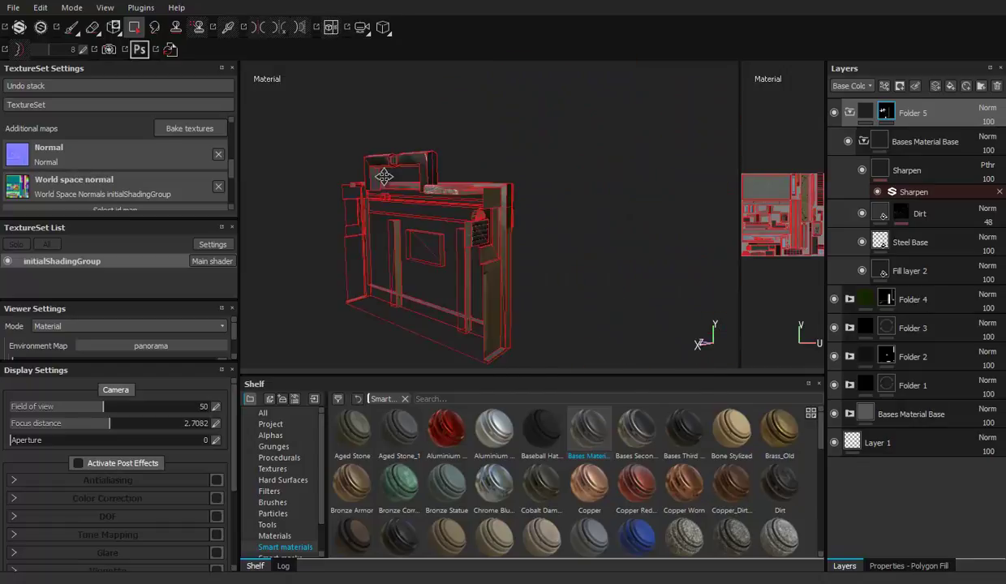
{"action": "right_click_drag", "start_coordinate": [404, 175], "coordinate": [451, 196], "text": "alt"}
{"action": "mouse_move", "coordinate": [451, 196]}
{"action": "left_mouse_down", "text": "alt"}
{"action": "mouse_move", "coordinate": [598, 219]}
{"action": "mouse_move", "coordinate": [507, 202]}
{"action": "mouse_move", "coordinate": [599, 213]}
{"action": "mouse_move", "coordinate": [415, 208]}
{"action": "mouse_move", "coordinate": [455, 209]}
{"action": "mouse_move", "coordinate": [509, 189]}
{"action": "mouse_move", "coordinate": [584, 202]}
{"action": "mouse_move", "coordinate": [576, 158]}
{"action": "mouse_move", "coordinate": [622, 123]}
{"action": "mouse_move", "coordinate": [640, 153]}
{"action": "mouse_move", "coordinate": [526, 147]}
{"action": "mouse_move", "coordinate": [471, 175]}
{"action": "mouse_move", "coordinate": [573, 133]}
{"action": "mouse_move", "coordinate": [619, 182]}
{"action": "mouse_move", "coordinate": [653, 160]}
{"action": "mouse_move", "coordinate": [652, 132]}
{"action": "mouse_move", "coordinate": [647, 124]}
{"action": "mouse_move", "coordinate": [579, 157]}
{"action": "mouse_move", "coordinate": [425, 129]}
{"action": "left_mouse_up", "text": "alt"}
{"action": "left_click", "coordinate": [932, 568]}
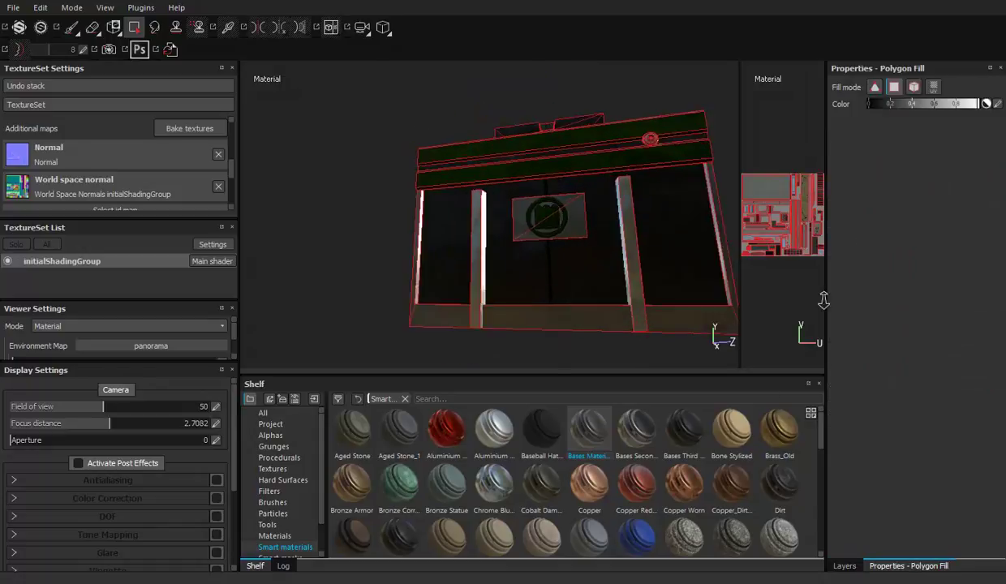
{"action": "mouse_move", "coordinate": [471, 274]}
{"action": "left_mouse_down", "text": "alt"}
{"action": "mouse_move", "coordinate": [586, 223]}
{"action": "mouse_move", "coordinate": [422, 183]}
{"action": "mouse_move", "coordinate": [555, 233]}
{"action": "mouse_move", "coordinate": [427, 186]}
{"action": "mouse_move", "coordinate": [534, 85]}
{"action": "mouse_move", "coordinate": [534, 108]}
{"action": "mouse_move", "coordinate": [568, 162]}
{"action": "left_mouse_up", "text": "alt"}
{"action": "scroll", "coordinate": [398, 175], "scroll_direction": "down", "scroll_amount": 4}
Collapse Folder 5, switch to the Paint brush, and zoom onto the V-shaped handle
{"action": "left_click", "coordinate": [845, 565]}
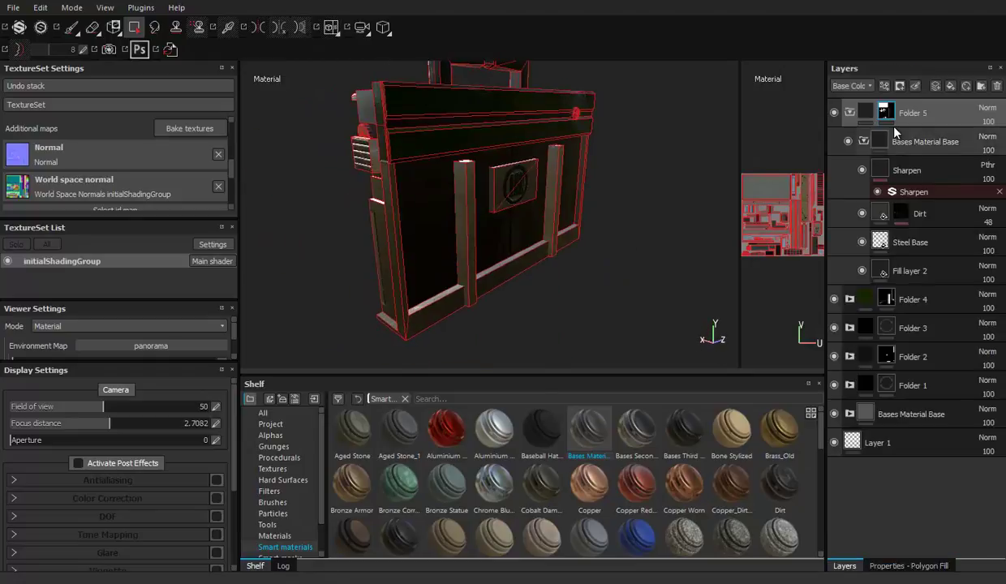
{"action": "left_click", "coordinate": [850, 112]}
{"action": "mouse_move", "coordinate": [470, 203]}
{"action": "left_mouse_down", "text": "alt"}
{"action": "mouse_move", "coordinate": [498, 171]}
{"action": "mouse_move", "coordinate": [480, 251]}
{"action": "mouse_move", "coordinate": [483, 224]}
{"action": "mouse_move", "coordinate": [452, 223]}
{"action": "left_mouse_up", "text": "alt"}
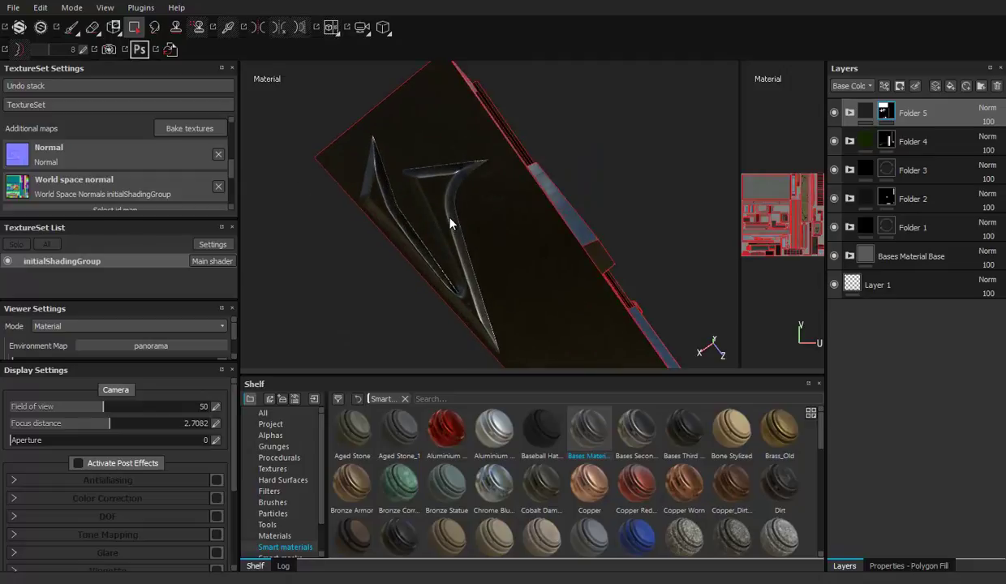
{"action": "left_click", "coordinate": [70, 29]}
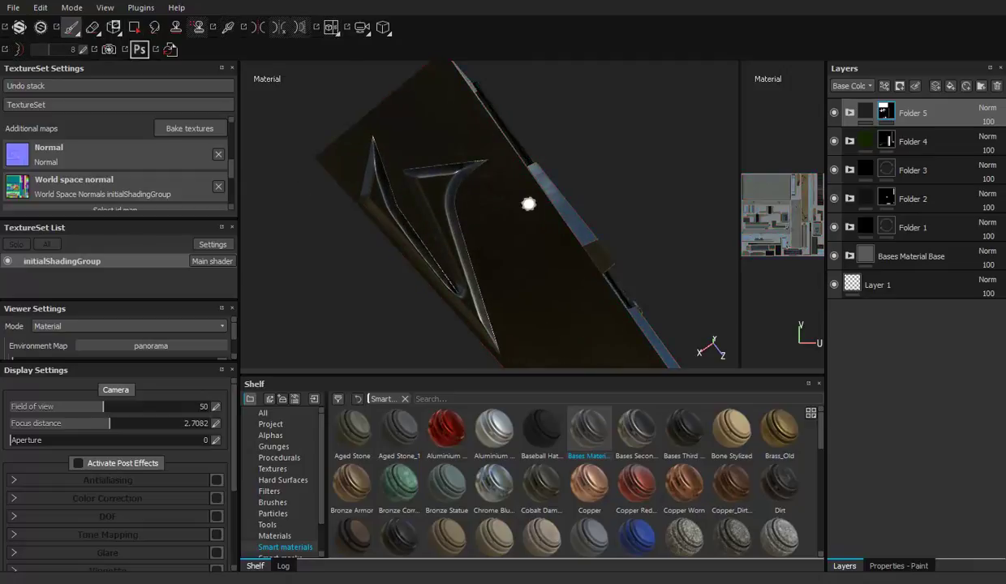
{"action": "scroll", "coordinate": [528, 202], "scroll_direction": "up", "scroll_amount": 5}
{"action": "left_click_drag", "start_coordinate": [386, 148], "coordinate": [488, 171], "text": "alt"}
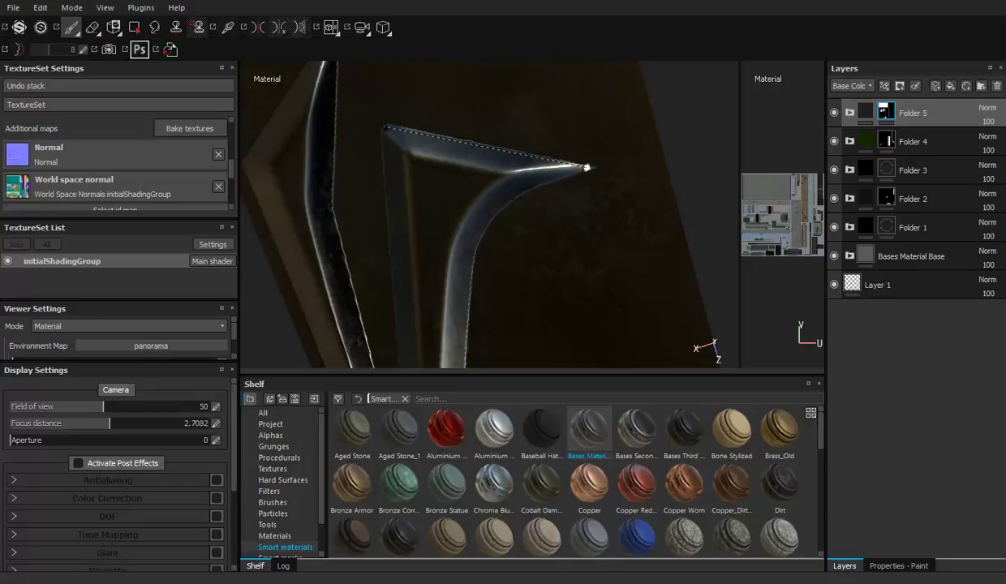
Paint dark metal along the handle's top edge, inside the triangle and up the crease
{"action": "left_click", "coordinate": [586, 168], "text": "shift"}
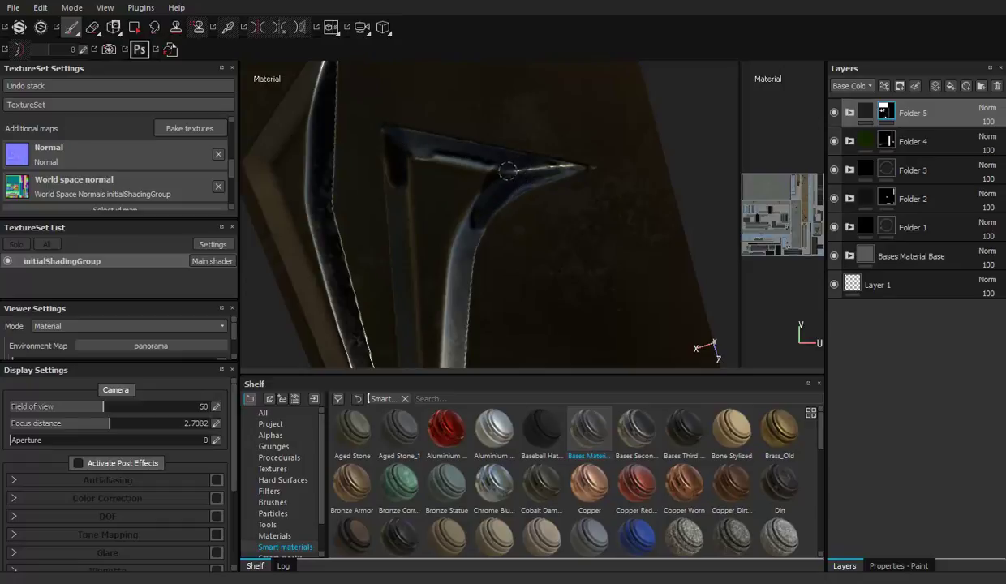
{"action": "left_click_drag", "start_coordinate": [470, 167], "coordinate": [411, 162]}
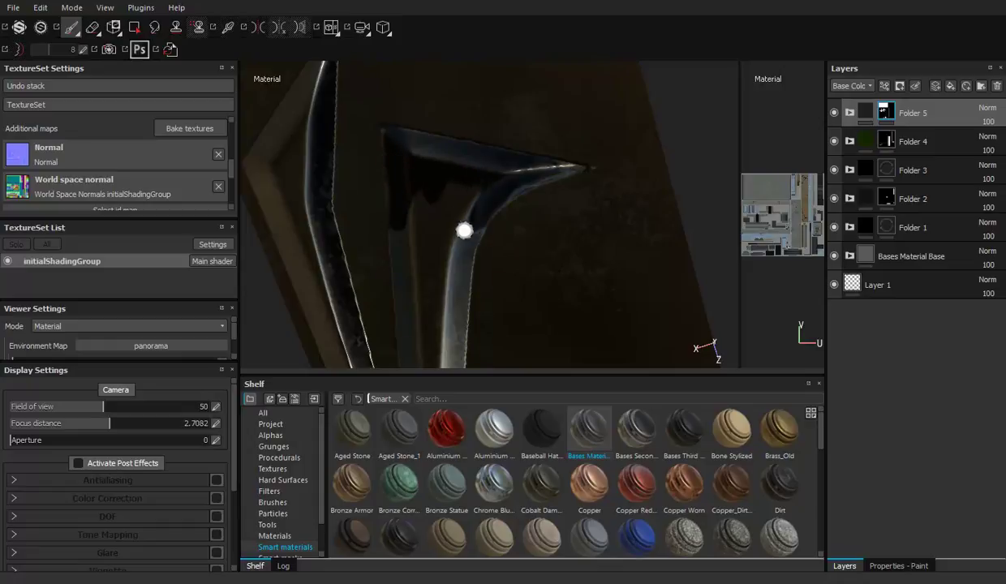
{"action": "left_click_drag", "start_coordinate": [464, 230], "coordinate": [453, 152], "text": "alt"}
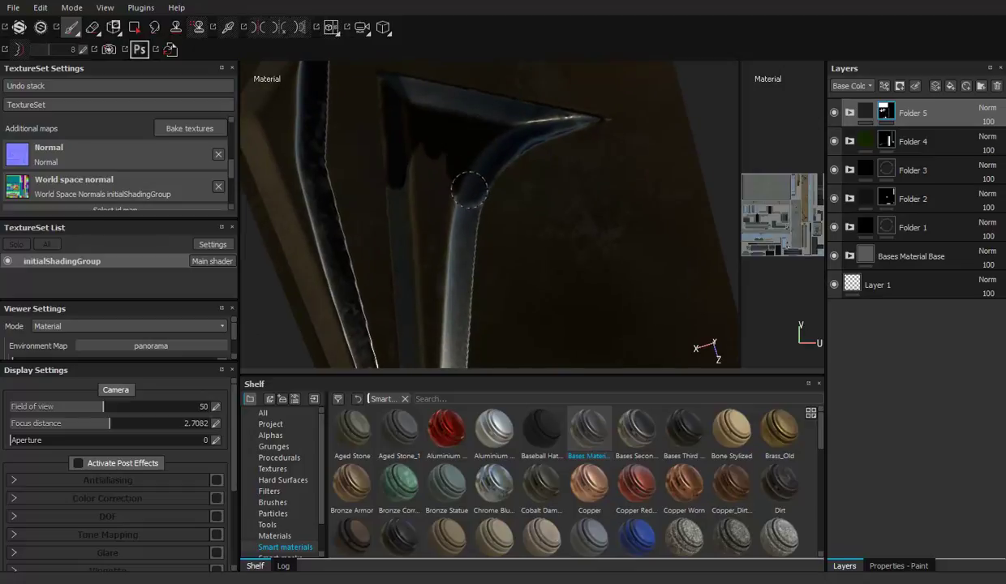
{"action": "left_click_drag", "start_coordinate": [465, 205], "coordinate": [444, 150]}
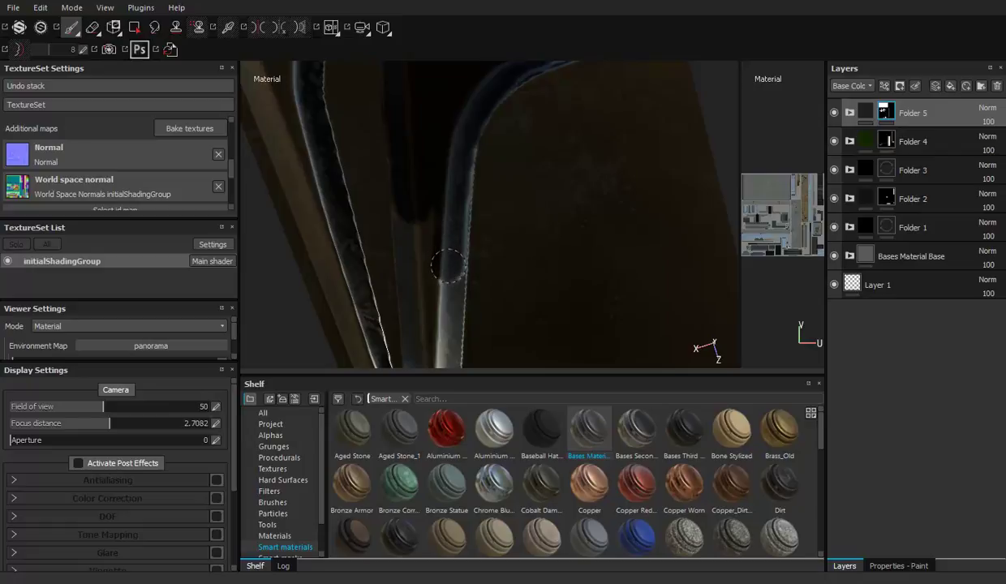
{"action": "left_click_drag", "start_coordinate": [451, 228], "coordinate": [414, 277]}
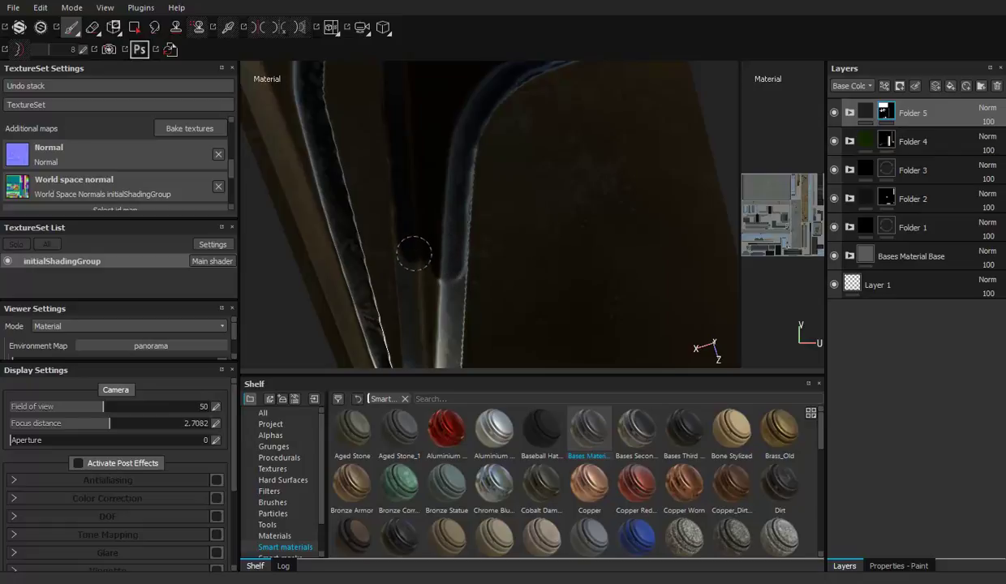
{"action": "left_click_drag", "start_coordinate": [414, 278], "coordinate": [405, 193]}
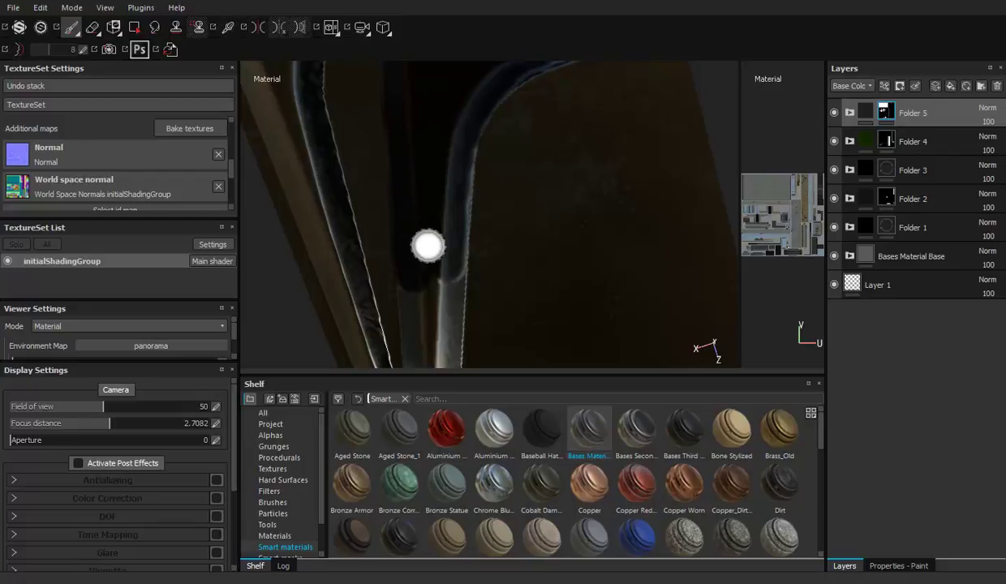
Paint dark metal along the crease toward the tip and down the handle shaft
{"action": "left_click_drag", "start_coordinate": [427, 243], "coordinate": [431, 148], "text": "alt"}
{"action": "mouse_move", "coordinate": [426, 215]}
{"action": "left_mouse_down"}
{"action": "mouse_move", "coordinate": [418, 300]}
{"action": "mouse_move", "coordinate": [452, 208]}
{"action": "mouse_move", "coordinate": [450, 329]}
{"action": "mouse_move", "coordinate": [431, 286]}
{"action": "left_mouse_up"}
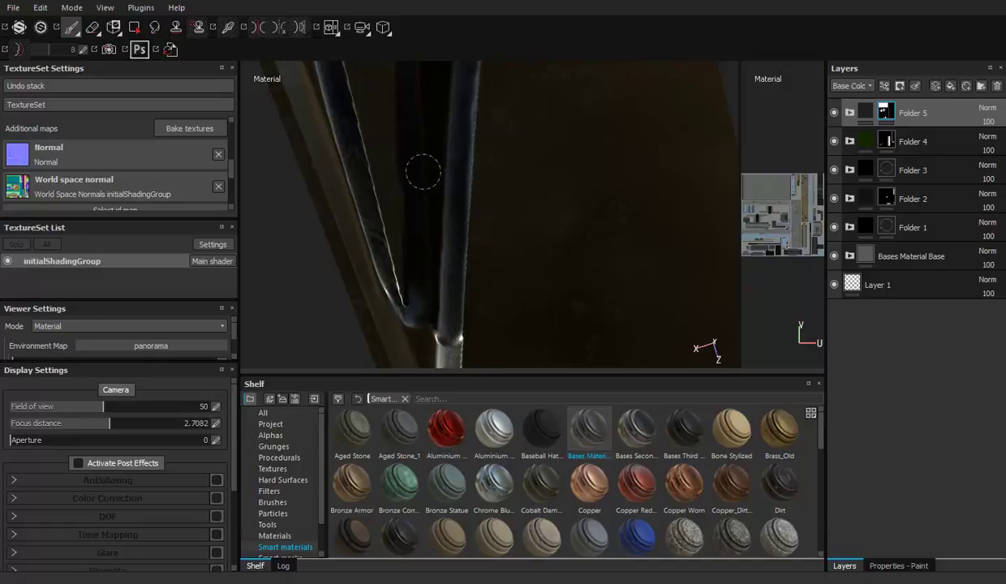
{"action": "left_click_drag", "start_coordinate": [439, 236], "coordinate": [468, 91], "text": "alt"}
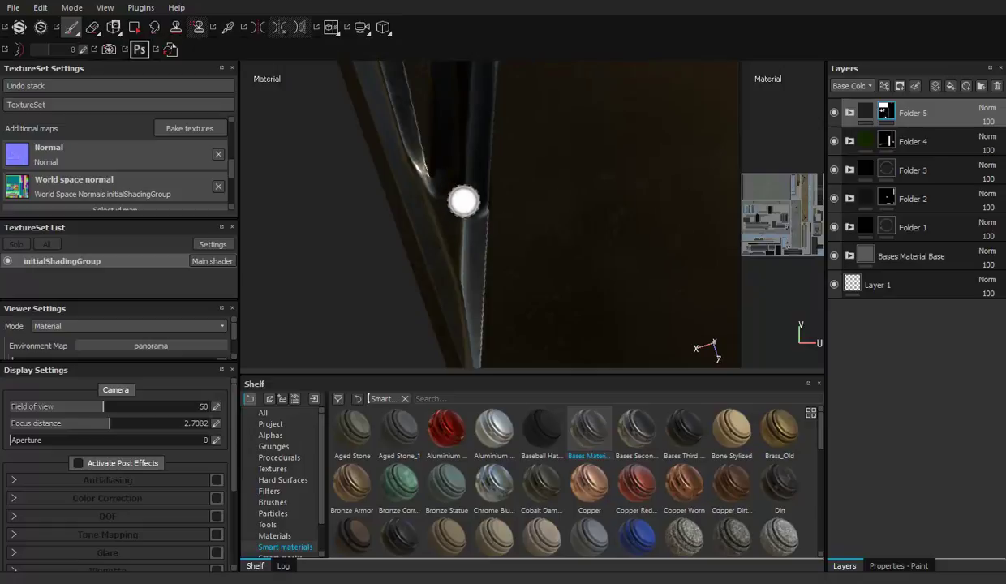
{"action": "left_click_drag", "start_coordinate": [442, 193], "coordinate": [470, 222]}
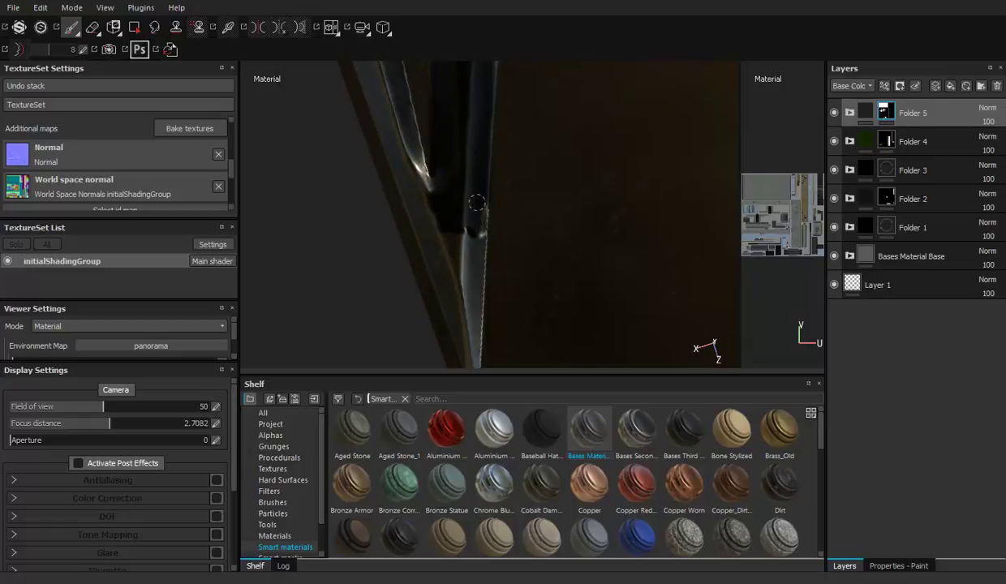
{"action": "mouse_move", "coordinate": [477, 244]}
{"action": "left_mouse_down"}
{"action": "mouse_move", "coordinate": [462, 261]}
{"action": "mouse_move", "coordinate": [454, 237]}
{"action": "mouse_move", "coordinate": [479, 193]}
{"action": "mouse_move", "coordinate": [460, 106]}
{"action": "left_mouse_up"}
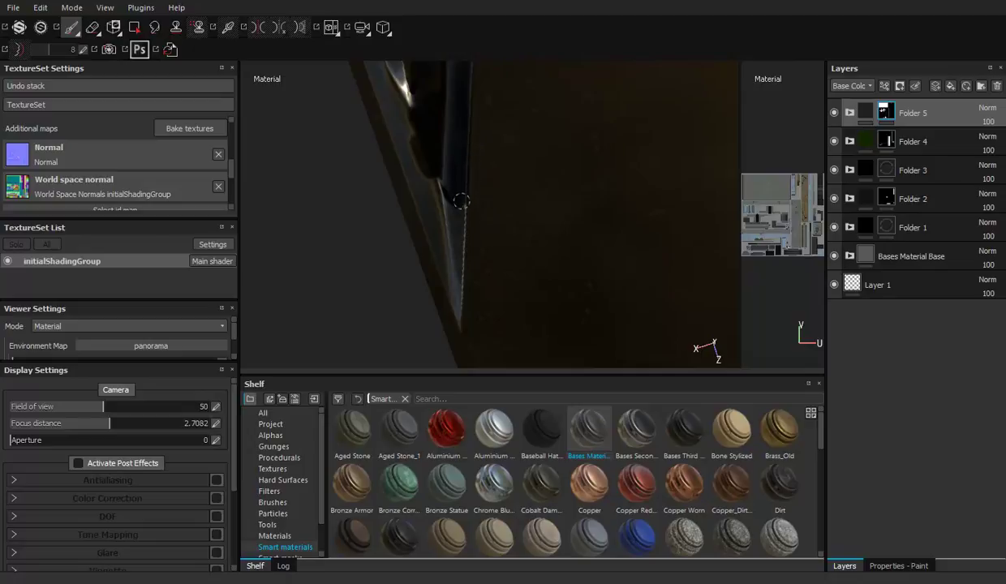
{"action": "left_click_drag", "start_coordinate": [459, 256], "coordinate": [456, 286]}
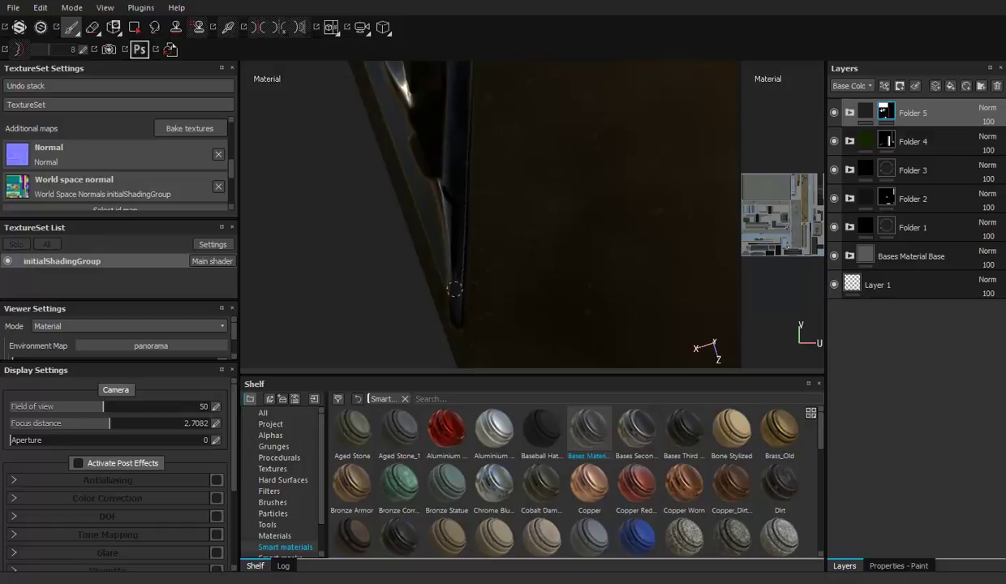
{"action": "mouse_move", "coordinate": [503, 261]}
{"action": "left_mouse_down", "text": "alt"}
{"action": "mouse_move", "coordinate": [460, 214]}
{"action": "mouse_move", "coordinate": [359, 146]}
{"action": "mouse_move", "coordinate": [438, 240]}
{"action": "mouse_move", "coordinate": [420, 200]}
{"action": "mouse_move", "coordinate": [485, 194]}
{"action": "left_mouse_up", "text": "alt"}
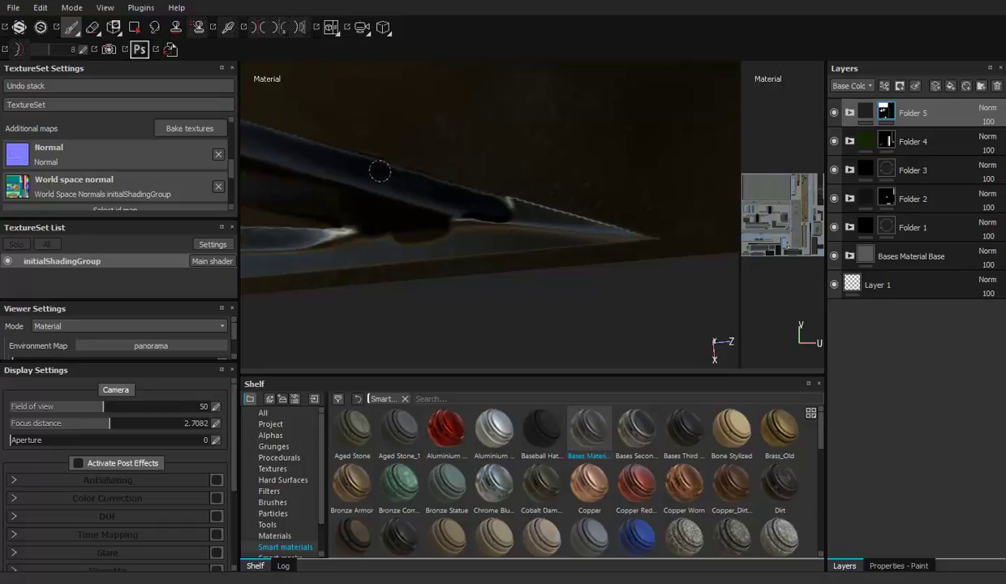
Extend the dark metal strokes along the handle's edge
{"action": "left_click_drag", "start_coordinate": [456, 197], "coordinate": [616, 235]}
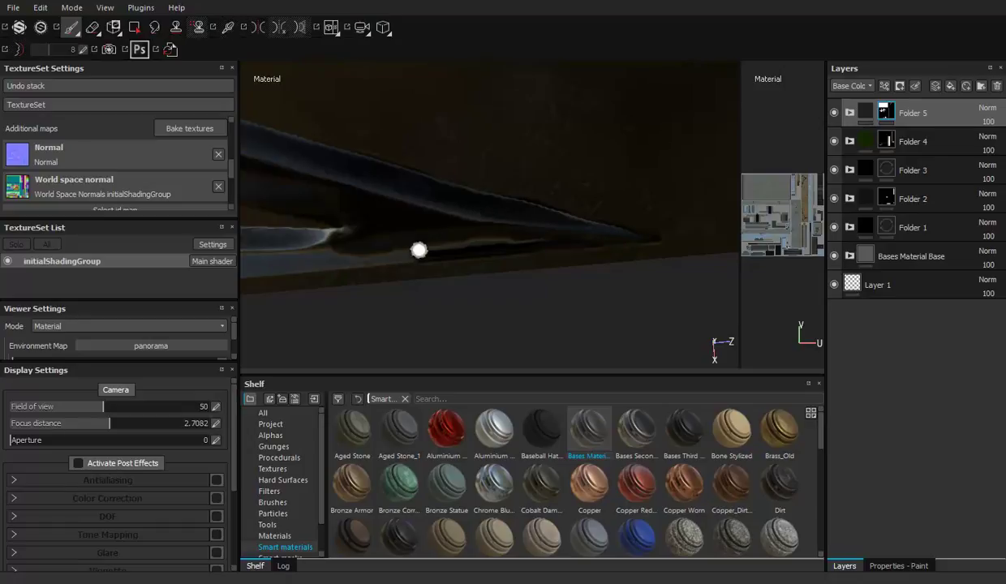
{"action": "mouse_move", "coordinate": [433, 236]}
{"action": "left_mouse_down", "text": "alt"}
{"action": "mouse_move", "coordinate": [540, 186]}
{"action": "mouse_move", "coordinate": [467, 202]}
{"action": "left_mouse_up", "text": "alt"}
{"action": "mouse_move", "coordinate": [385, 186]}
{"action": "left_mouse_down", "text": "alt"}
{"action": "mouse_move", "coordinate": [419, 205]}
{"action": "mouse_move", "coordinate": [639, 193]}
{"action": "left_mouse_up", "text": "alt"}
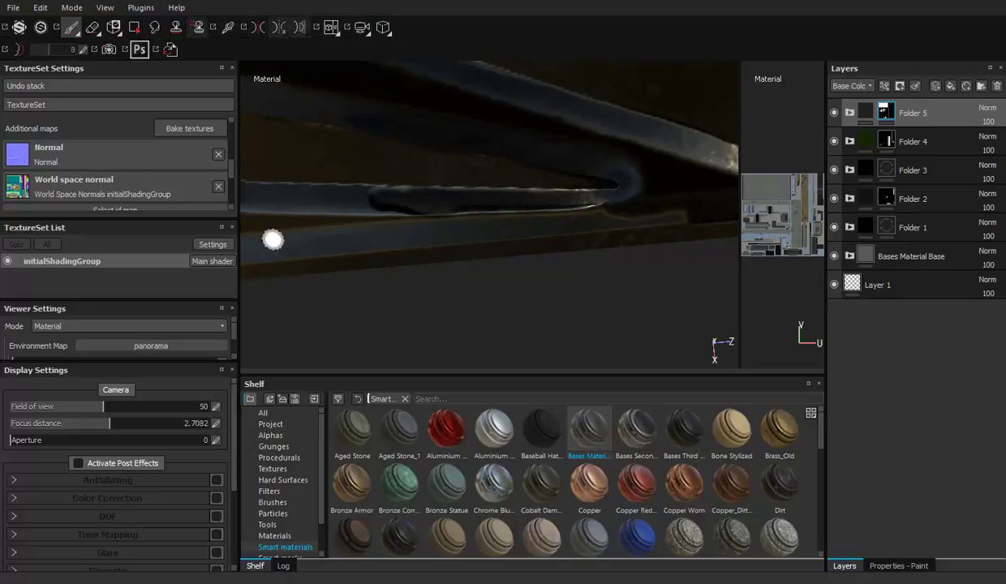
{"action": "mouse_move", "coordinate": [359, 231]}
{"action": "left_mouse_down"}
{"action": "mouse_move", "coordinate": [337, 229]}
{"action": "mouse_move", "coordinate": [583, 208]}
{"action": "left_mouse_up"}
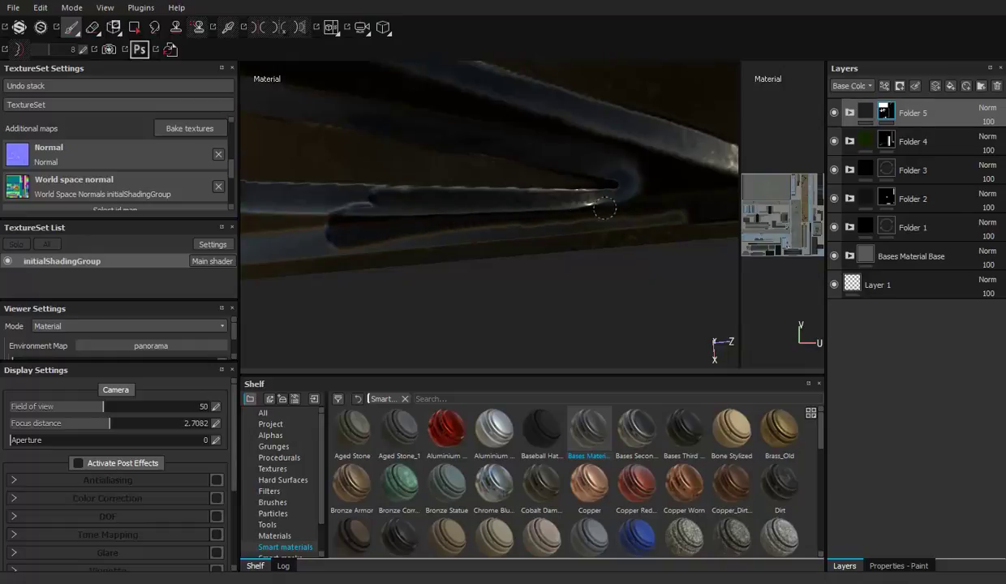
{"action": "mouse_move", "coordinate": [663, 213]}
{"action": "left_mouse_down"}
{"action": "mouse_move", "coordinate": [682, 212]}
{"action": "mouse_move", "coordinate": [498, 227]}
{"action": "mouse_move", "coordinate": [441, 242]}
{"action": "mouse_move", "coordinate": [337, 243]}
{"action": "mouse_move", "coordinate": [489, 227]}
{"action": "mouse_move", "coordinate": [379, 239]}
{"action": "left_mouse_up"}
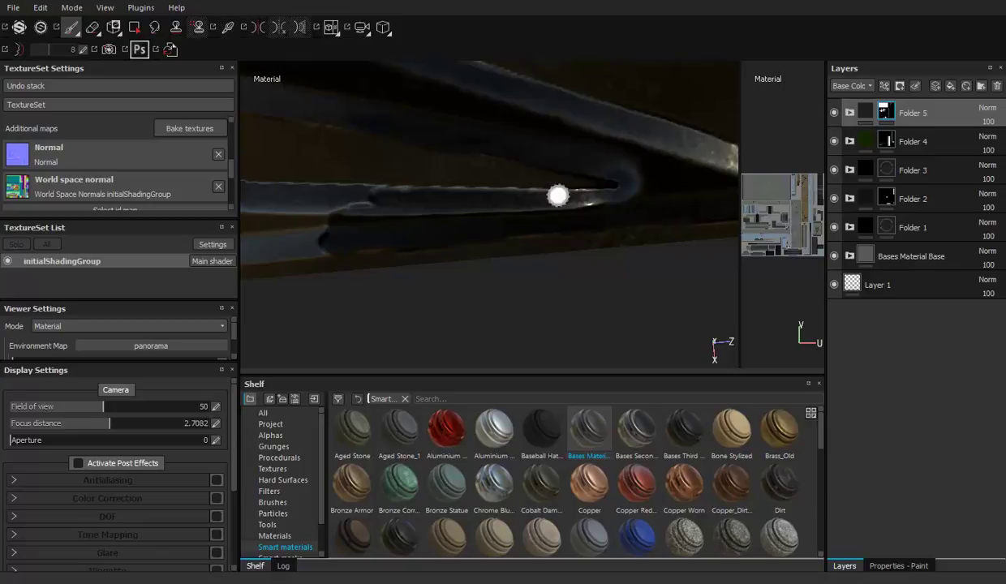
Paint dark metal toward the pointed tip and along the lower bevel
{"action": "mouse_move", "coordinate": [356, 183]}
{"action": "left_mouse_down", "text": "alt"}
{"action": "mouse_move", "coordinate": [512, 184]}
{"action": "mouse_move", "coordinate": [478, 218]}
{"action": "left_mouse_up", "text": "alt"}
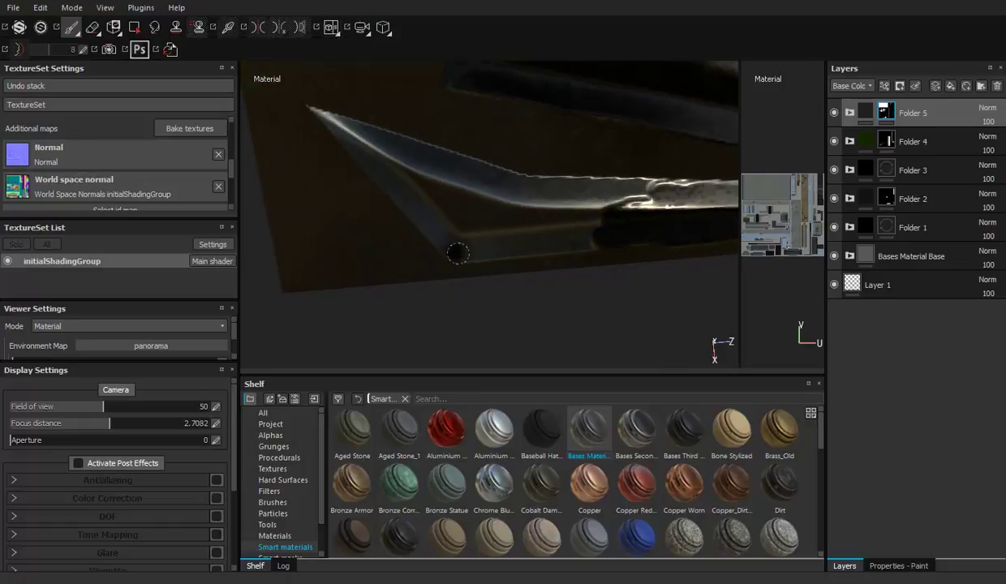
{"action": "left_click_drag", "start_coordinate": [622, 230], "coordinate": [455, 219], "text": "alt"}
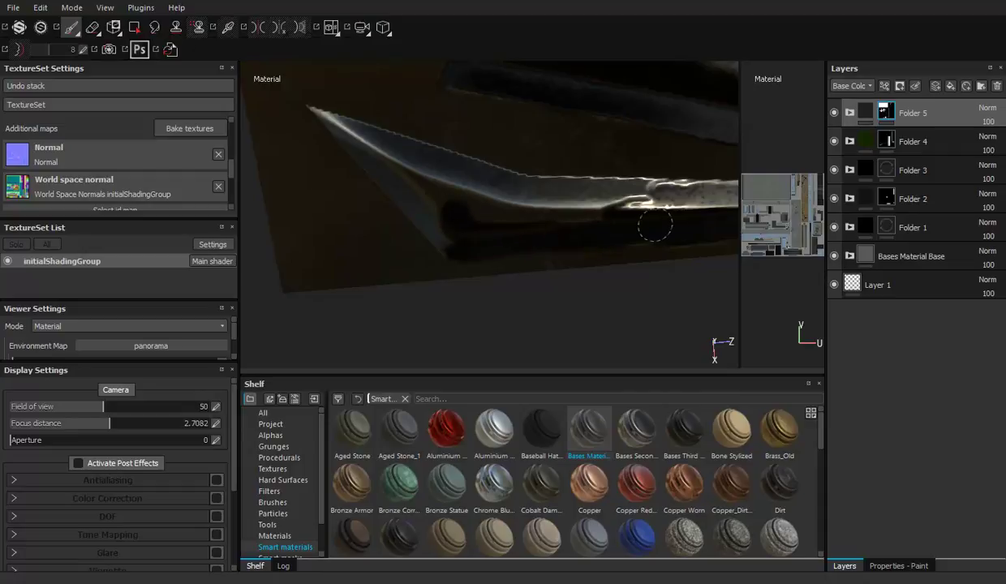
{"action": "left_click_drag", "start_coordinate": [647, 233], "coordinate": [455, 225]}
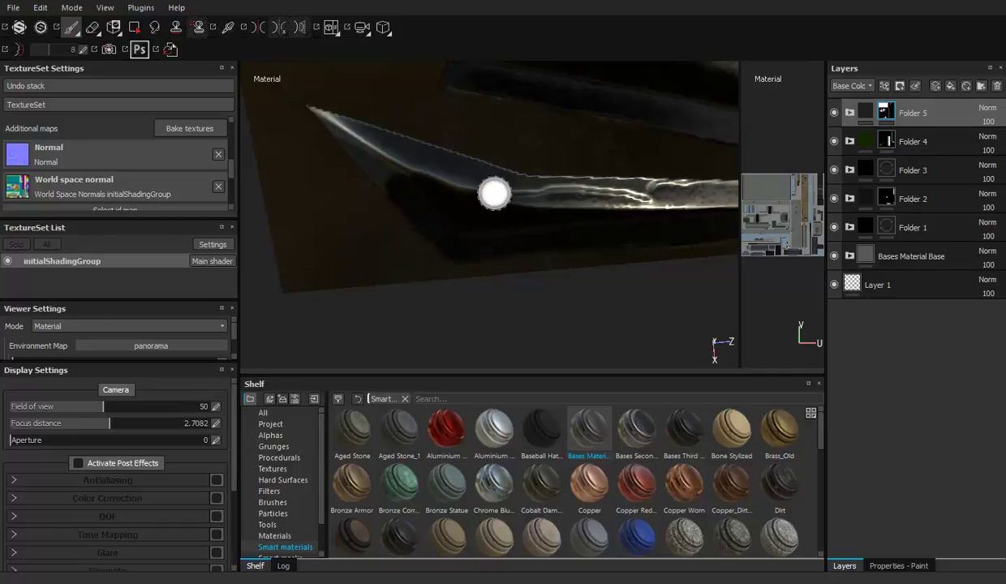
{"action": "left_click_drag", "start_coordinate": [496, 193], "coordinate": [512, 245], "text": "alt"}
{"action": "left_click_drag", "start_coordinate": [583, 234], "coordinate": [427, 225]}
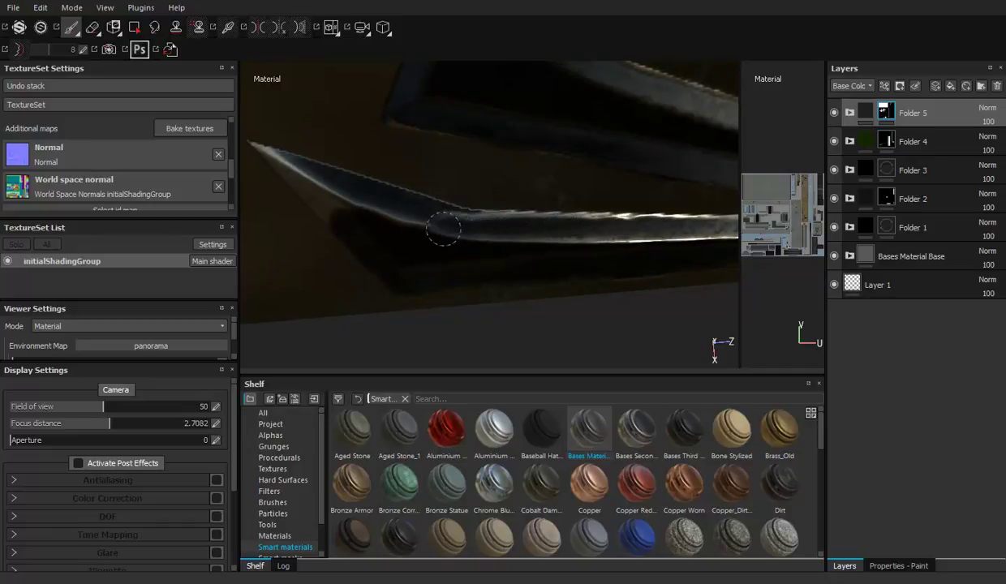
{"action": "middle_click_drag", "start_coordinate": [427, 225], "coordinate": [547, 238], "text": "alt"}
{"action": "left_click_drag", "start_coordinate": [548, 238], "coordinate": [509, 232], "text": "alt"}
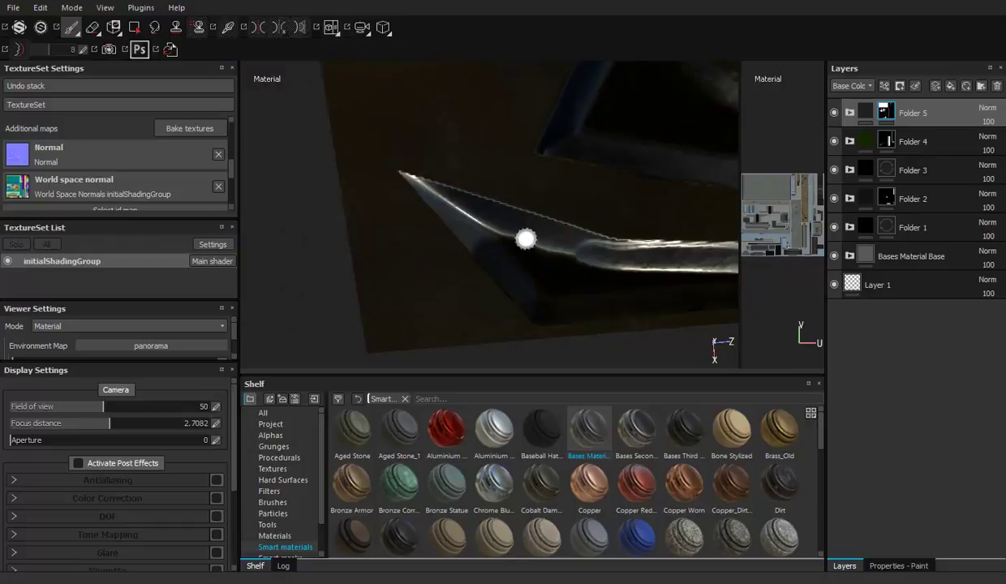
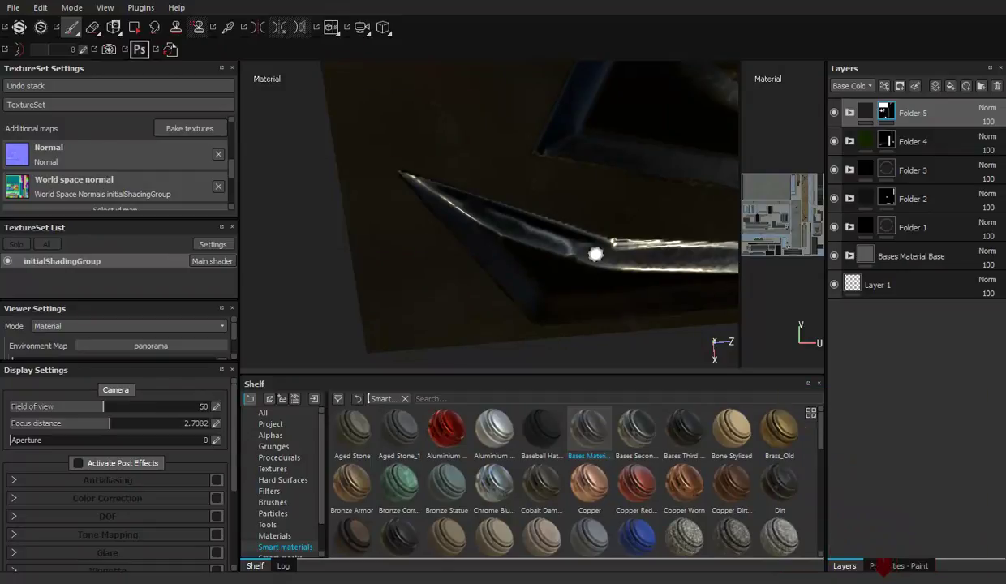
Frame a close-up of the blade ornament on the chest and set up the brush
{"action": "middle_click_drag", "start_coordinate": [595, 252], "coordinate": [422, 263], "text": "alt"}
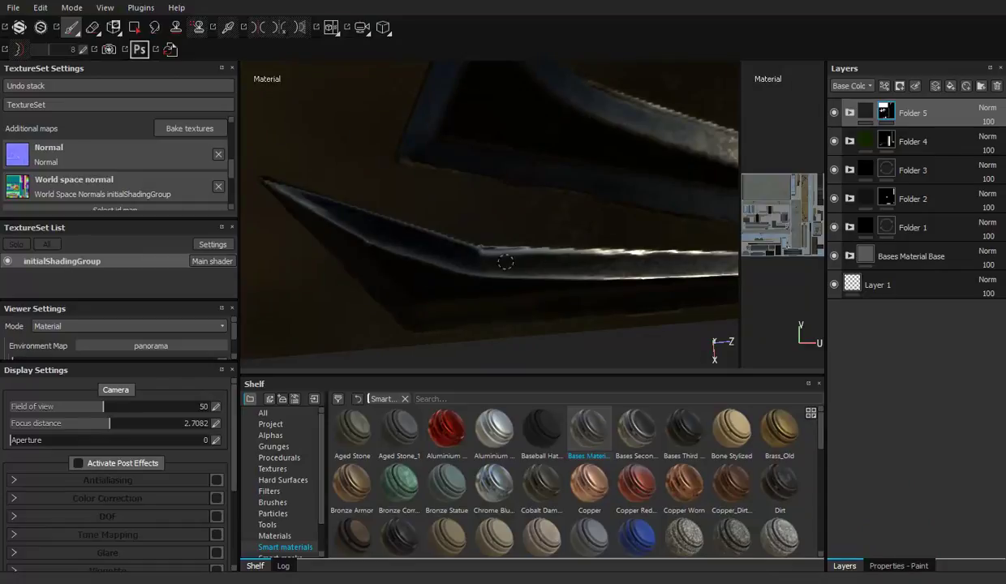
{"action": "right_click_drag", "start_coordinate": [622, 269], "coordinate": [381, 187], "text": "alt"}
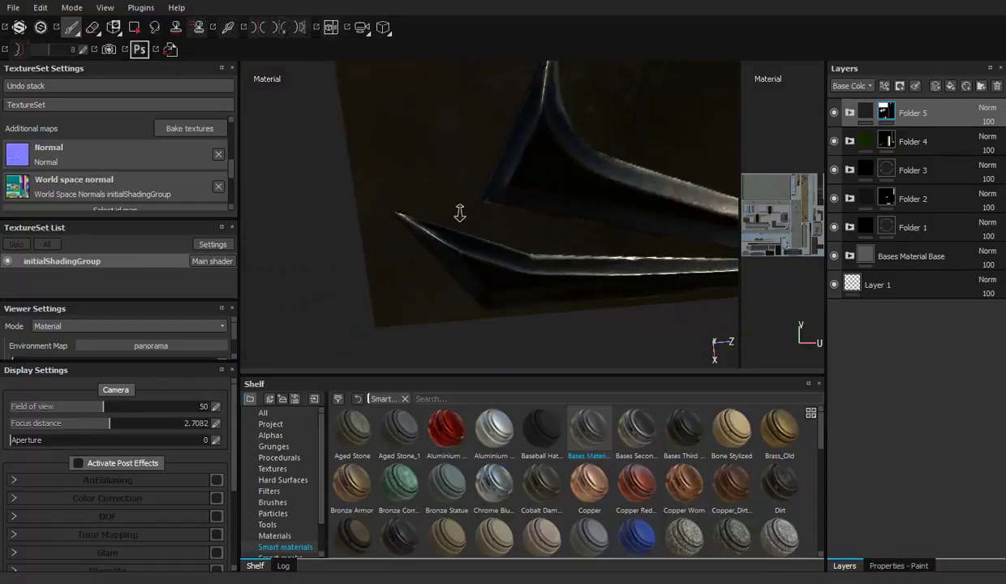
{"action": "left_click_drag", "start_coordinate": [550, 194], "coordinate": [536, 152], "text": "alt"}
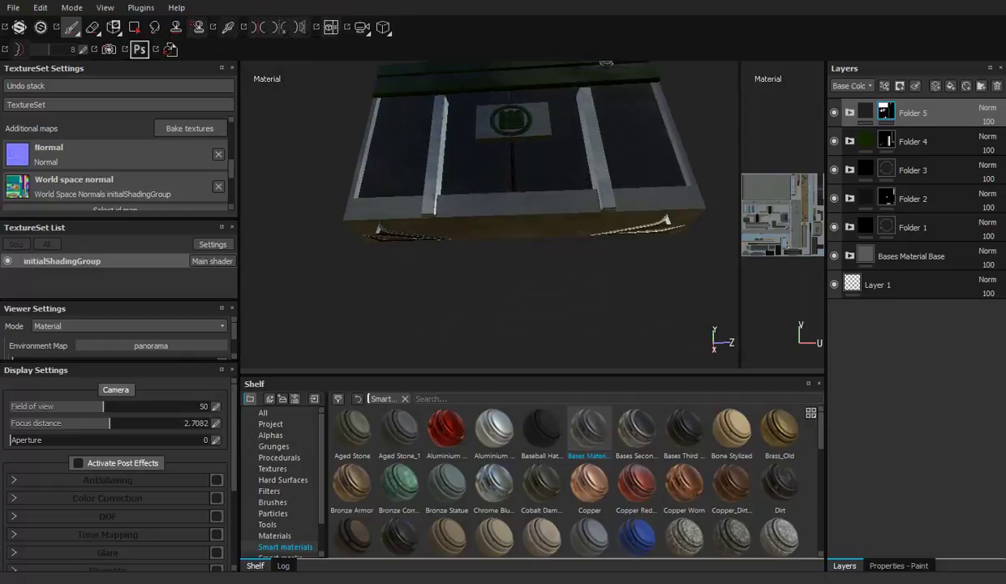
{"action": "right_click_drag", "start_coordinate": [535, 153], "coordinate": [411, 156], "text": "alt"}
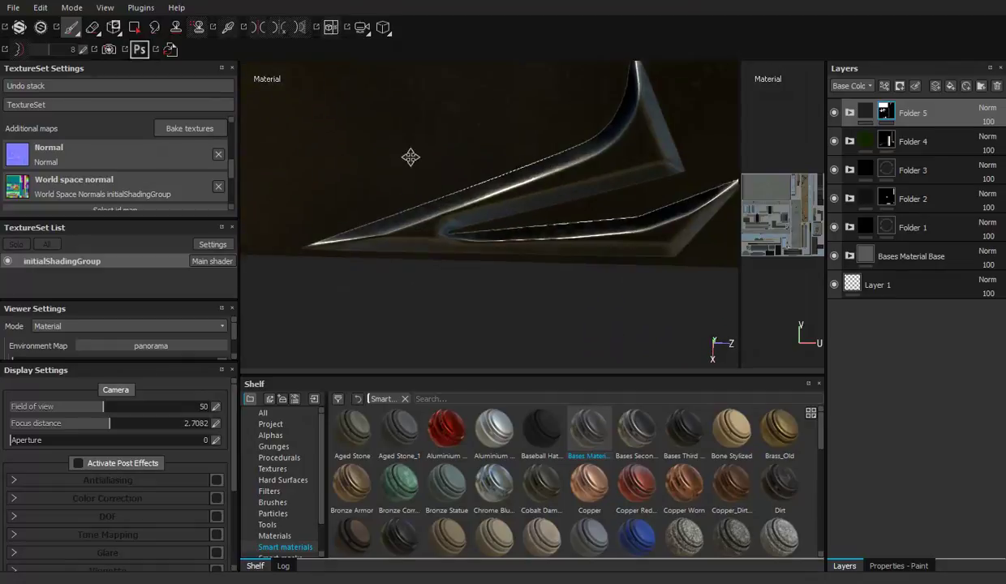
{"action": "mouse_move", "coordinate": [410, 156]}
{"action": "left_mouse_down", "text": "alt"}
{"action": "mouse_move", "coordinate": [510, 191]}
{"action": "mouse_move", "coordinate": [438, 212]}
{"action": "left_mouse_up", "text": "alt"}
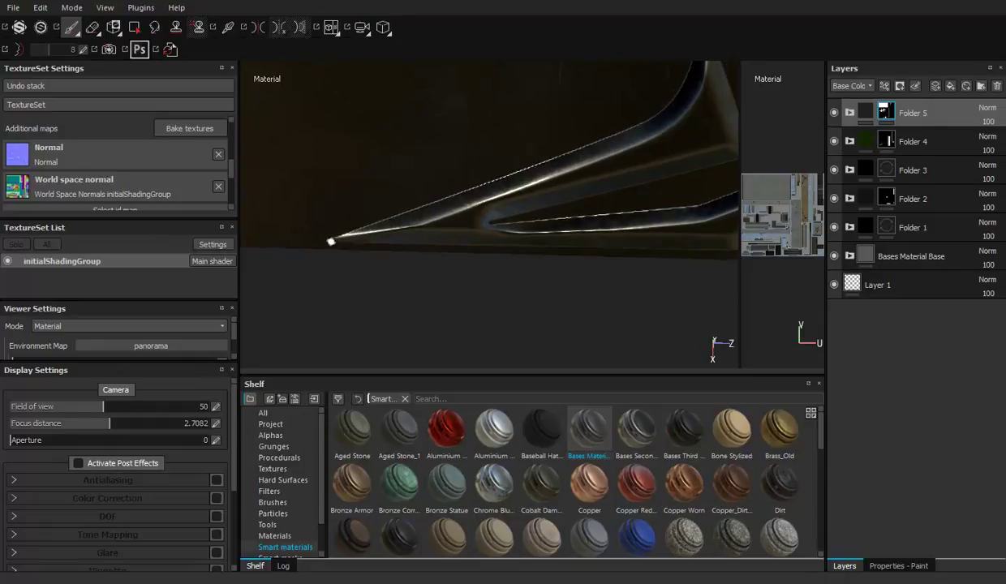
{"action": "right_click", "coordinate": [330, 241]}
{"action": "left_click", "coordinate": [376, 211]}
Paint straight dark strokes and a light mark along the blade's upper and lower edges
{"action": "left_click", "coordinate": [601, 146], "text": "shift"}
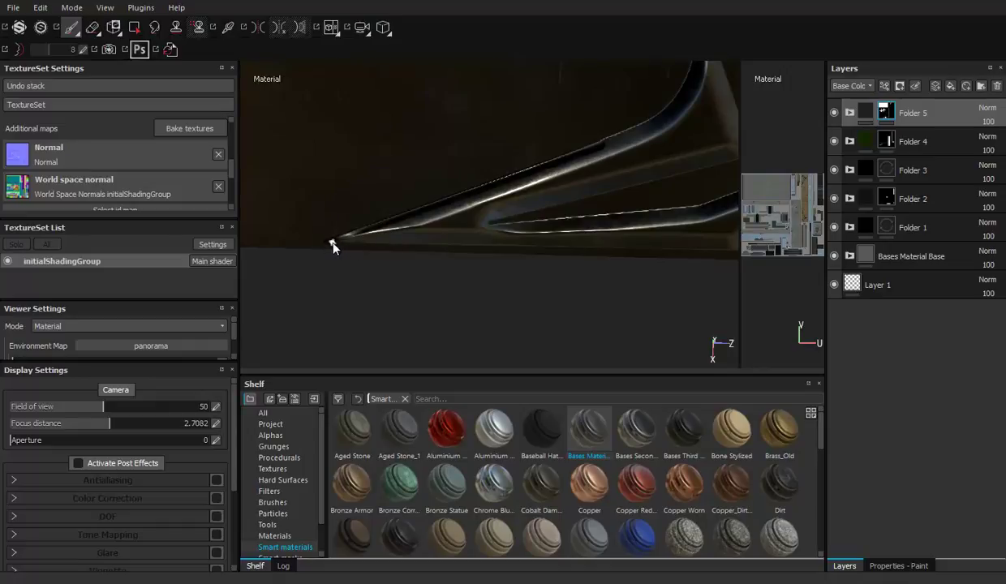
{"action": "left_click", "coordinate": [574, 241], "text": "shift"}
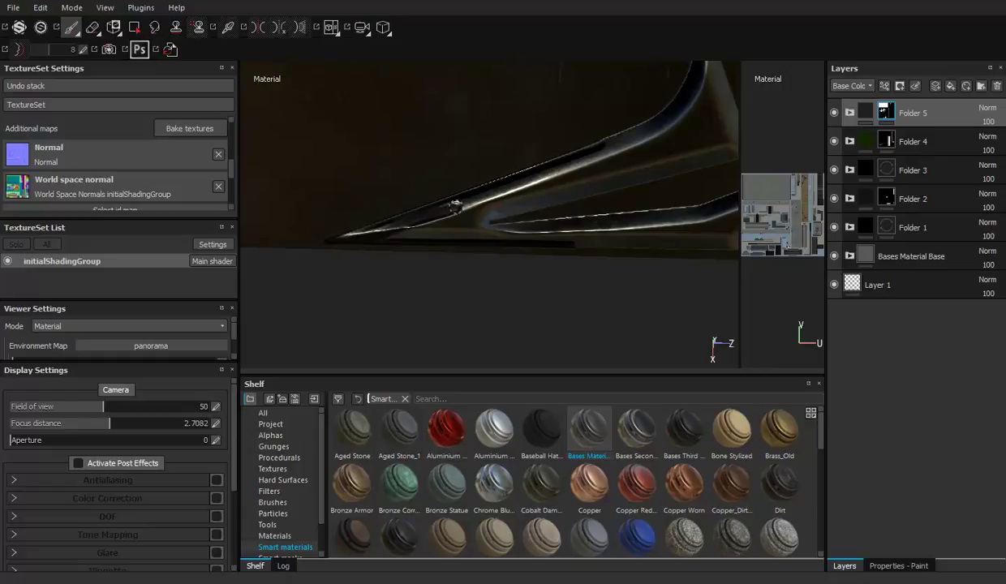
{"action": "mouse_move", "coordinate": [478, 263]}
{"action": "left_mouse_down", "text": "alt"}
{"action": "mouse_move", "coordinate": [499, 219]}
{"action": "mouse_move", "coordinate": [505, 225]}
{"action": "left_mouse_up", "text": "alt"}
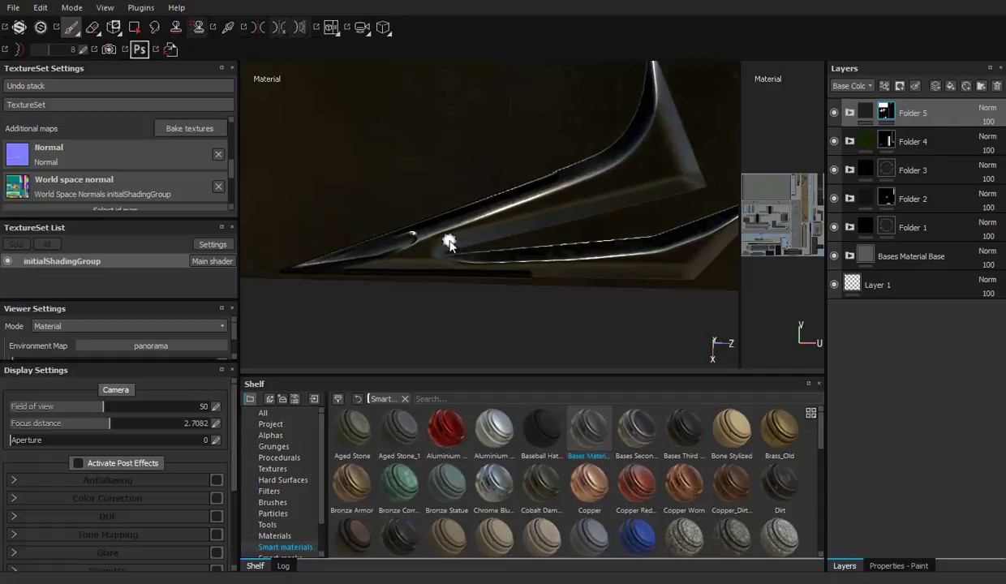
{"action": "mouse_move", "coordinate": [449, 243]}
{"action": "left_mouse_down"}
{"action": "mouse_move", "coordinate": [462, 224]}
{"action": "mouse_move", "coordinate": [482, 224]}
{"action": "left_mouse_up"}
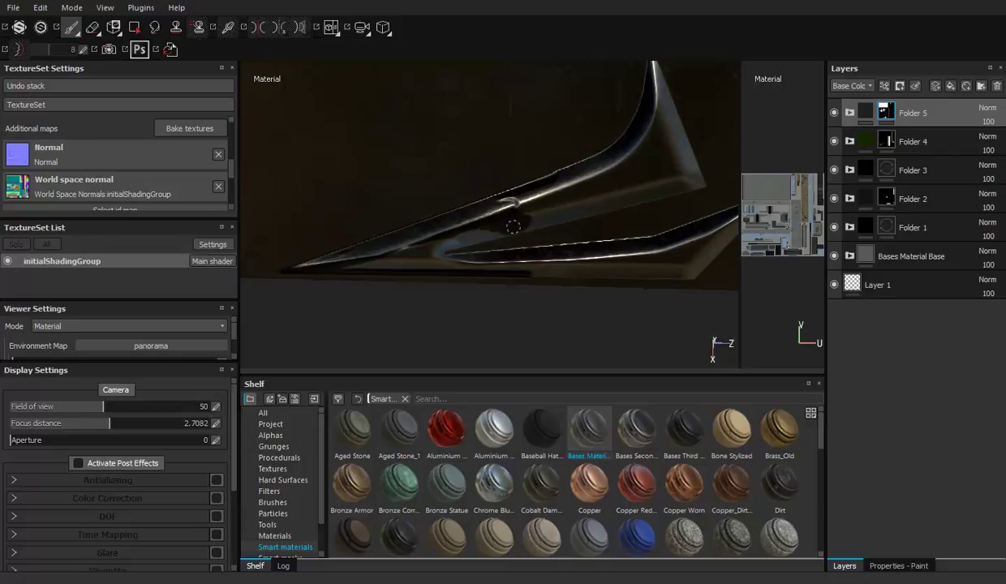
{"action": "left_click_drag", "start_coordinate": [497, 231], "coordinate": [491, 234]}
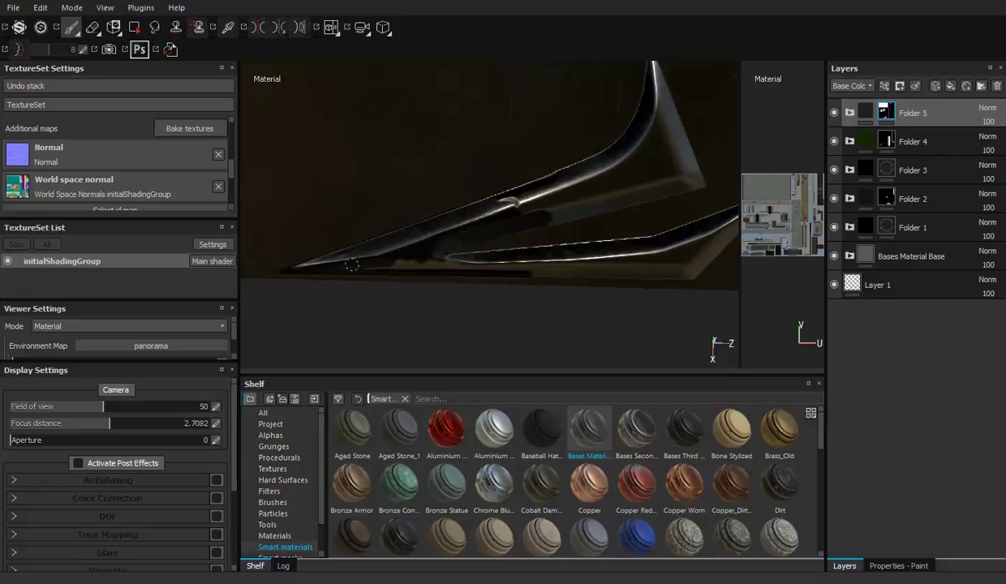
{"action": "mouse_move", "coordinate": [455, 267]}
{"action": "left_mouse_down"}
{"action": "mouse_move", "coordinate": [621, 242]}
{"action": "mouse_move", "coordinate": [616, 252]}
{"action": "left_mouse_up"}
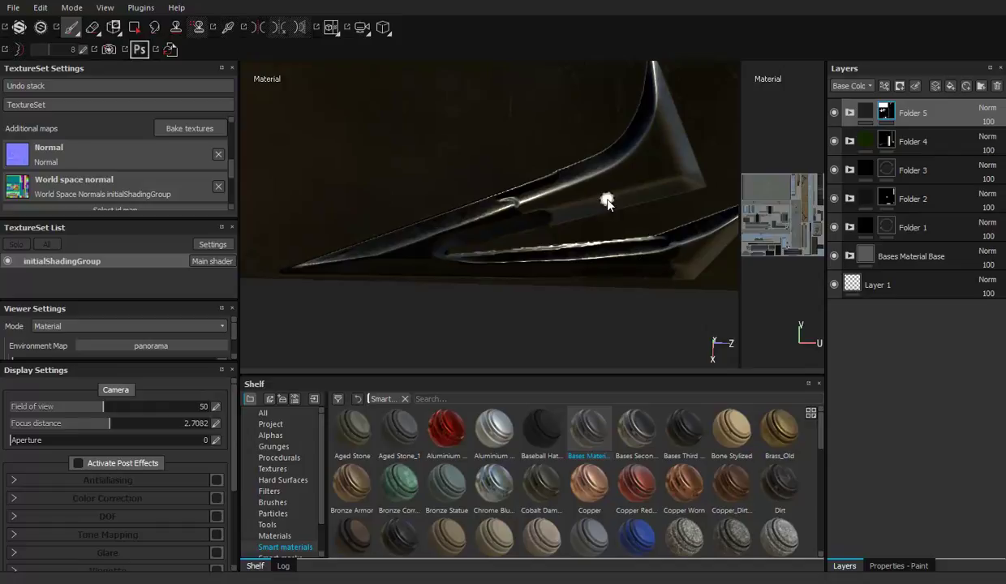
{"action": "left_click_drag", "start_coordinate": [564, 225], "coordinate": [475, 236], "text": "alt"}
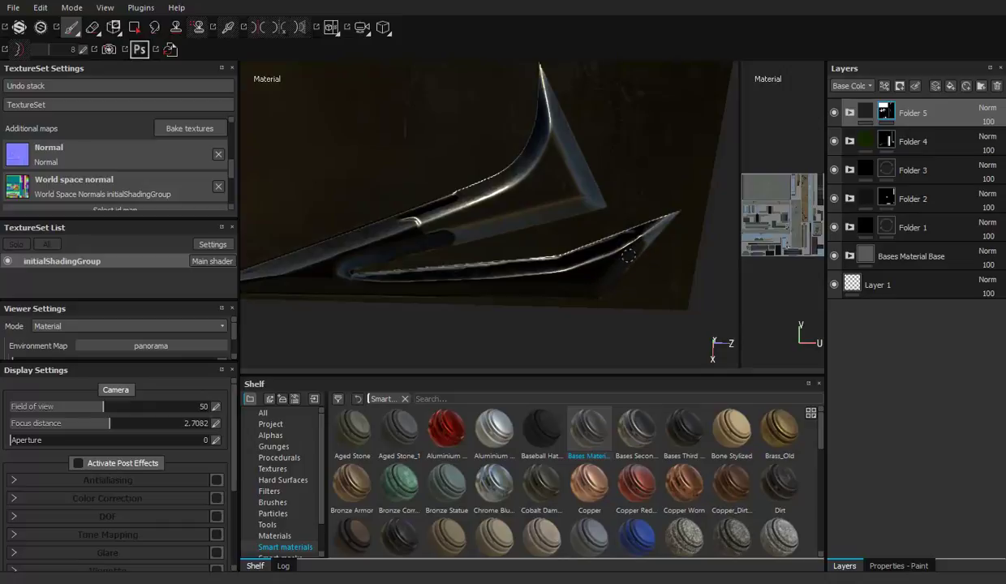
{"action": "key", "text": "l"}
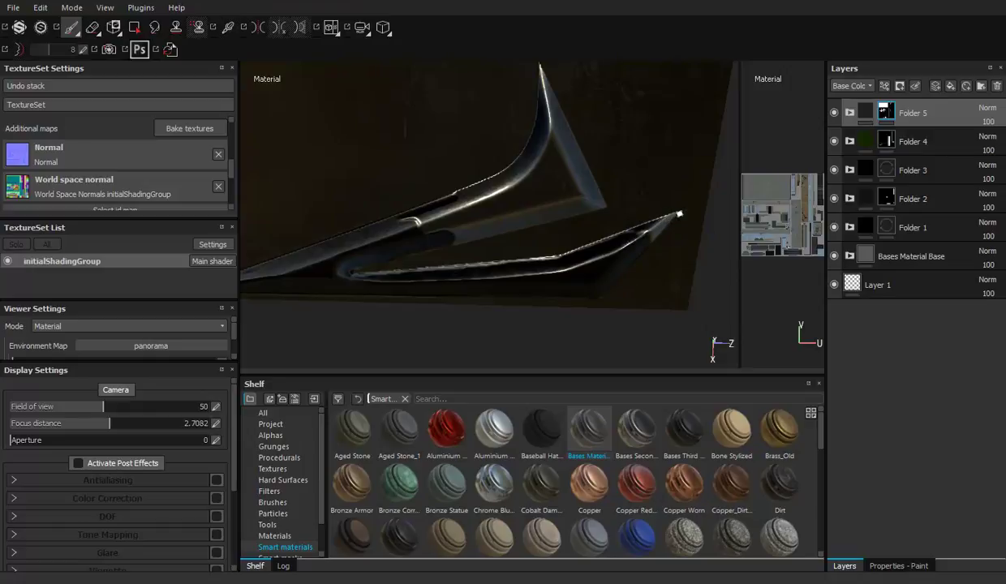
Brush a bright streak along the blade's inner edge, then darken it and the spike's crook
{"action": "right_click", "coordinate": [678, 214]}
{"action": "left_click", "coordinate": [641, 220]}
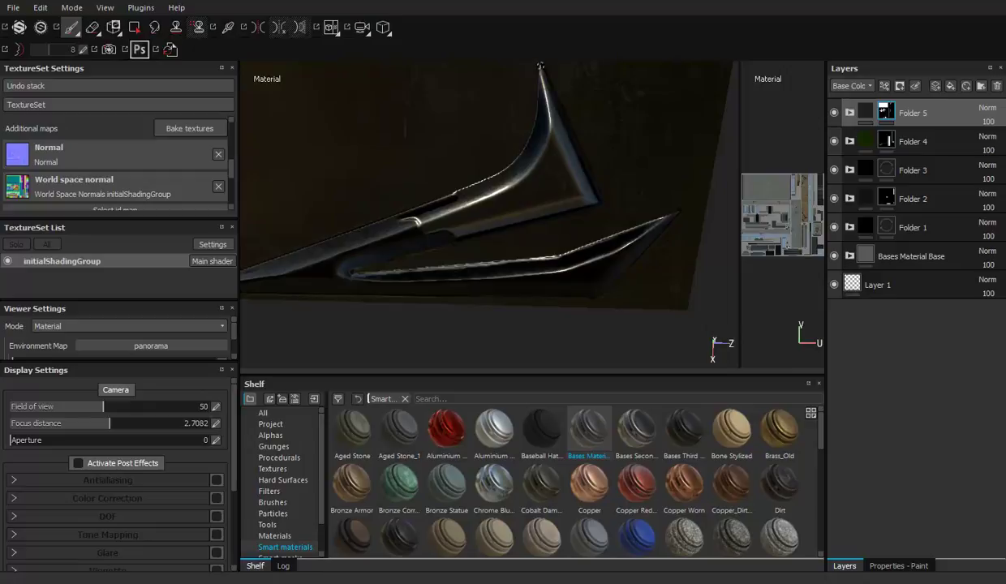
{"action": "key", "text": "shift"}
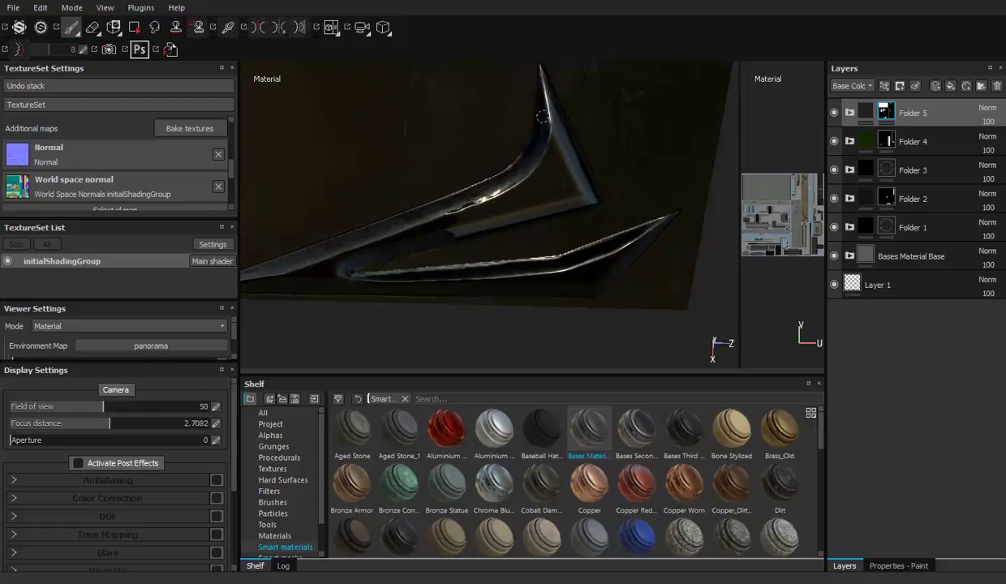
{"action": "mouse_move", "coordinate": [559, 131]}
{"action": "right_mouse_down", "text": "shift"}
{"action": "mouse_move", "coordinate": [524, 118]}
{"action": "mouse_move", "coordinate": [533, 167]}
{"action": "right_mouse_up", "text": "shift"}
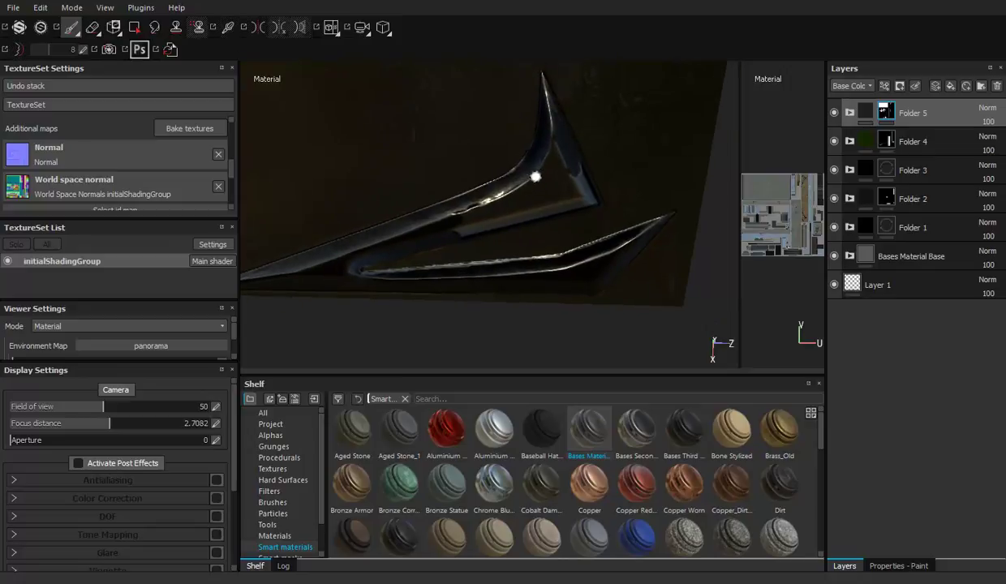
{"action": "left_click_drag", "start_coordinate": [580, 180], "coordinate": [584, 195]}
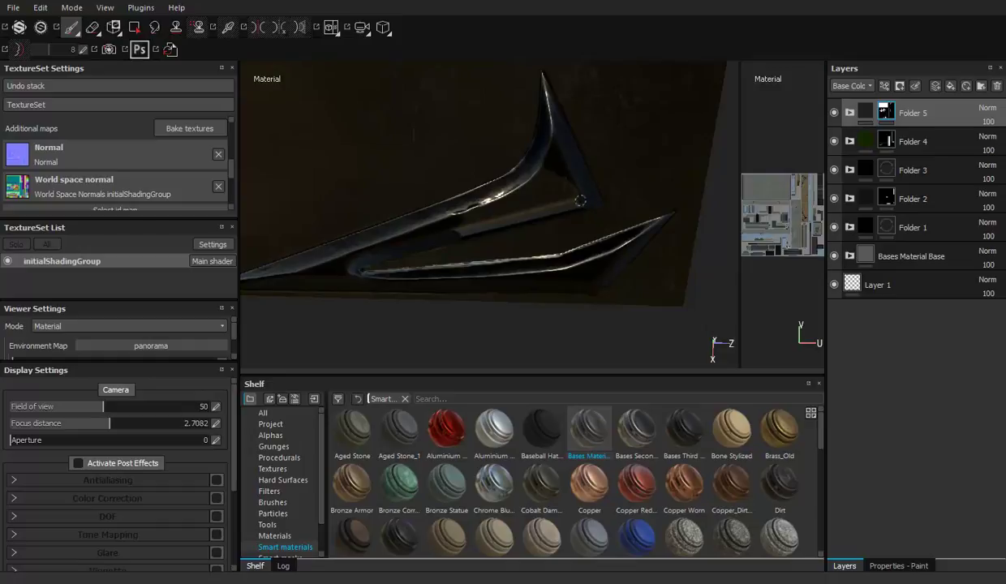
{"action": "mouse_move", "coordinate": [552, 199]}
{"action": "right_mouse_down", "text": "shift"}
{"action": "mouse_move", "coordinate": [567, 210]}
{"action": "mouse_move", "coordinate": [463, 223]}
{"action": "right_mouse_up", "text": "shift"}
{"action": "left_click_drag", "start_coordinate": [463, 222], "coordinate": [529, 185]}
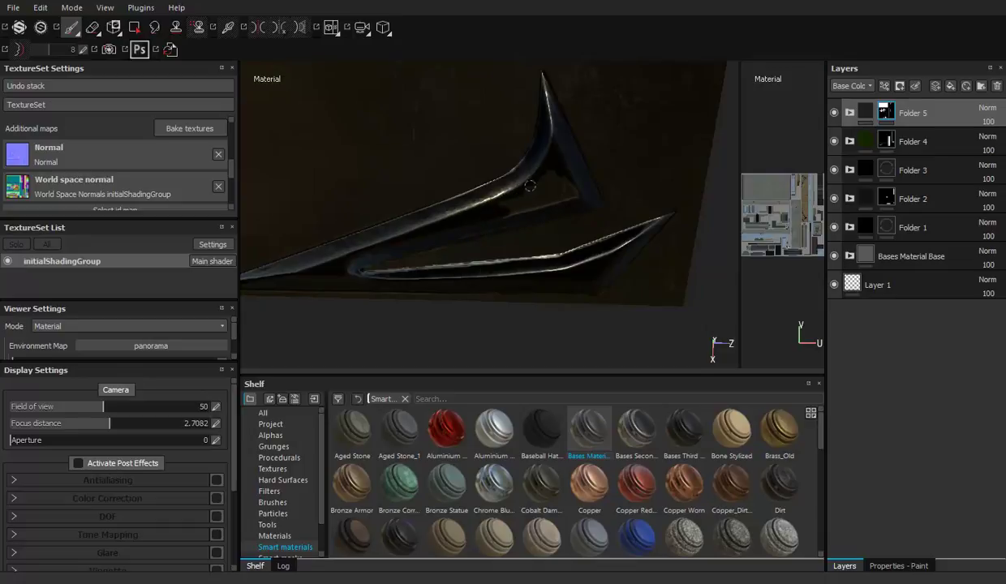
{"action": "left_click_drag", "start_coordinate": [578, 194], "coordinate": [523, 197]}
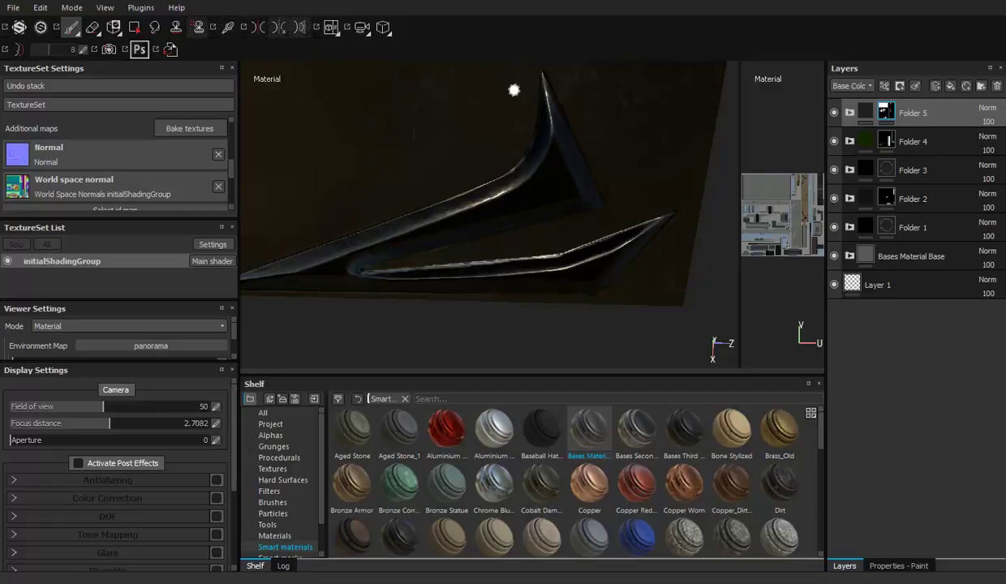
{"action": "mouse_move", "coordinate": [518, 142]}
{"action": "left_mouse_down", "text": "alt"}
{"action": "mouse_move", "coordinate": [530, 151]}
{"action": "mouse_move", "coordinate": [462, 83]}
{"action": "mouse_move", "coordinate": [478, 217]}
{"action": "mouse_move", "coordinate": [455, 212]}
{"action": "left_mouse_up", "text": "alt"}
Add the Cobalt Damaged smart material from the Shelf into Folder 4
{"action": "left_click", "coordinate": [849, 142]}
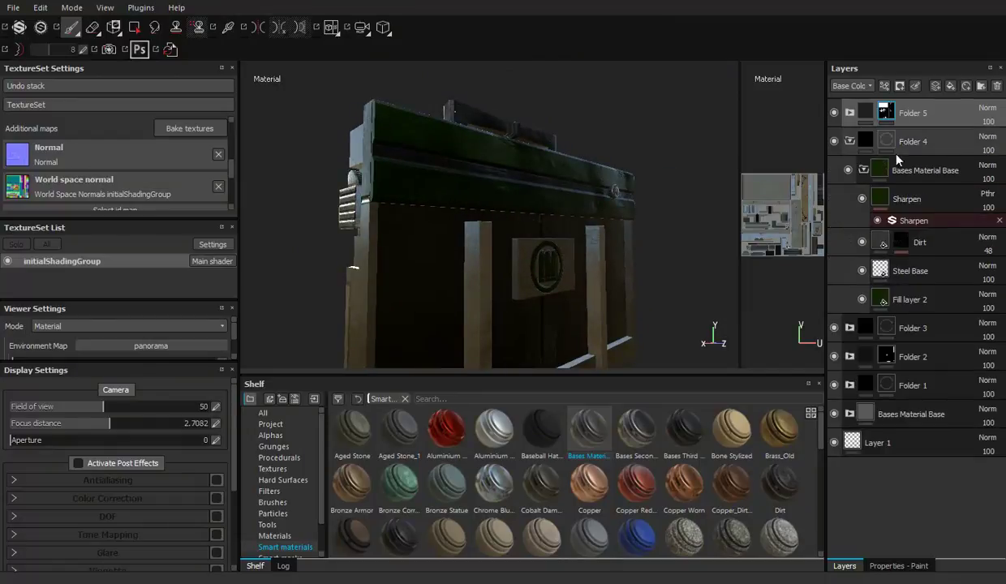
{"action": "left_click", "coordinate": [863, 171]}
{"action": "left_click_drag", "start_coordinate": [868, 166], "coordinate": [696, 165]}
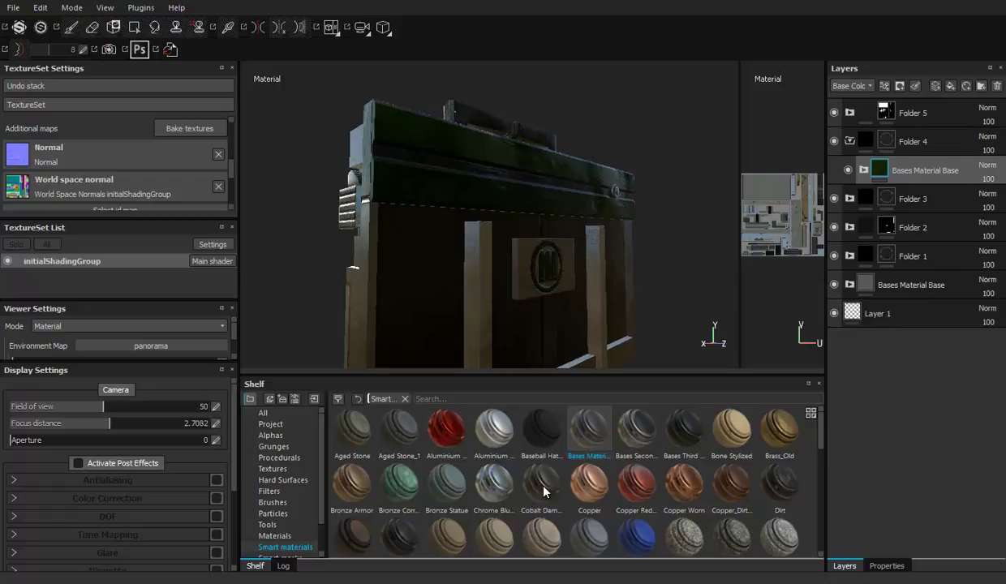
{"action": "mouse_move", "coordinate": [589, 484]}
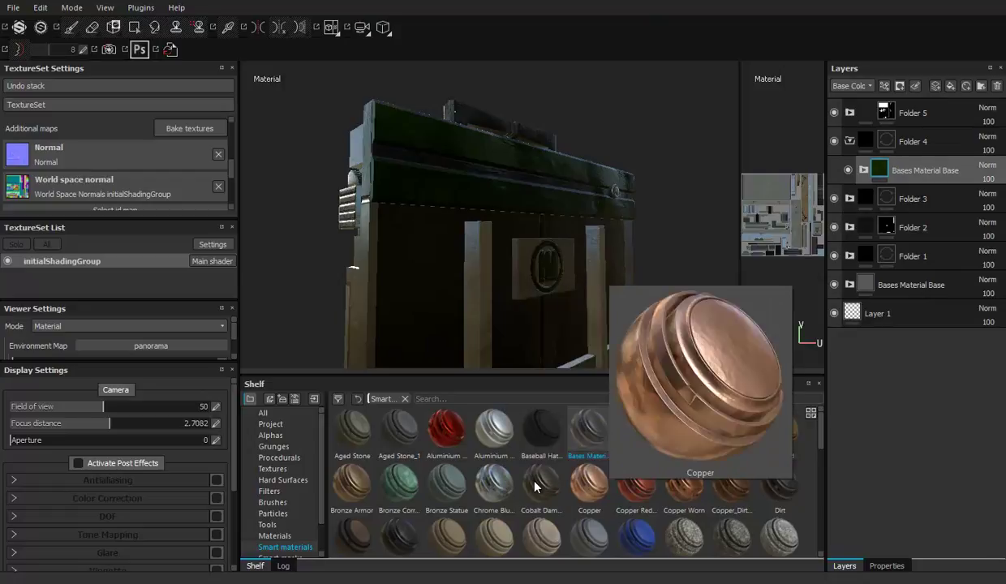
{"action": "left_click_drag", "start_coordinate": [537, 484], "coordinate": [980, 244]}
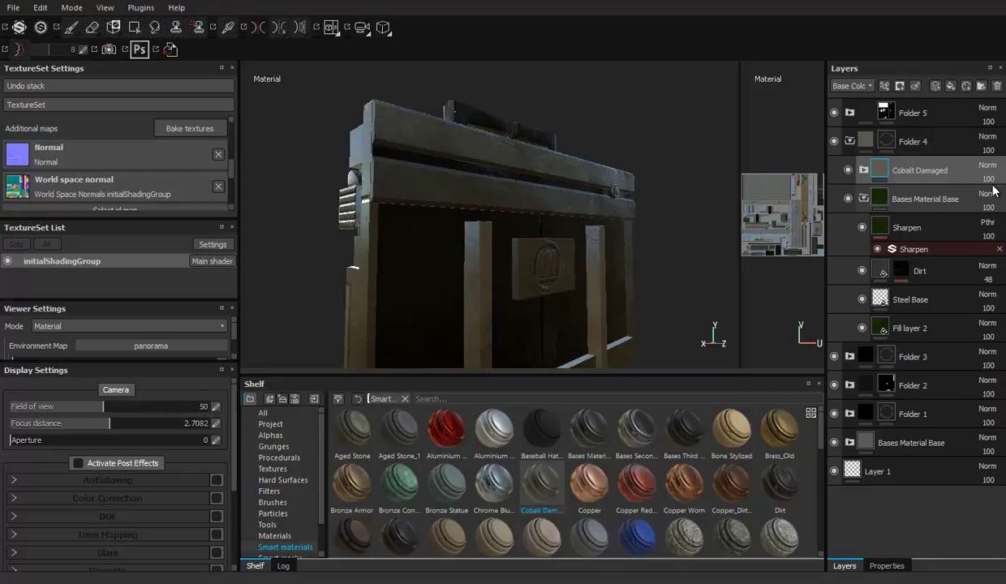
Expand Cobalt Damaged, turn on Base Metal's visibility and select that layer
{"action": "left_click", "coordinate": [864, 198]}
{"action": "left_click", "coordinate": [864, 170]}
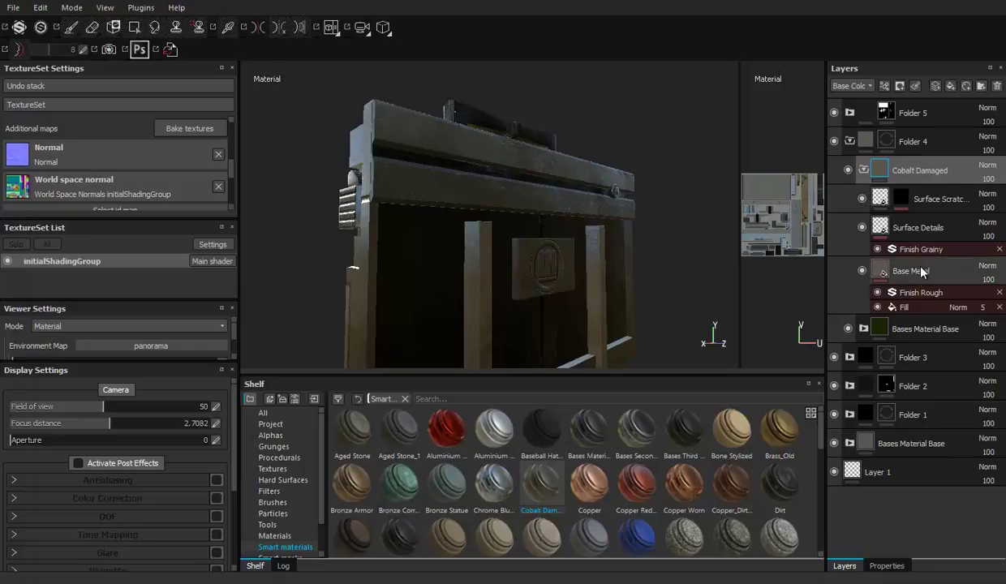
{"action": "mouse_move", "coordinate": [696, 216]}
{"action": "left_mouse_down", "text": "alt"}
{"action": "mouse_move", "coordinate": [557, 173]}
{"action": "mouse_move", "coordinate": [571, 209]}
{"action": "mouse_move", "coordinate": [556, 233]}
{"action": "left_mouse_up", "text": "alt"}
{"action": "right_click_drag", "start_coordinate": [557, 233], "coordinate": [576, 179], "text": "alt"}
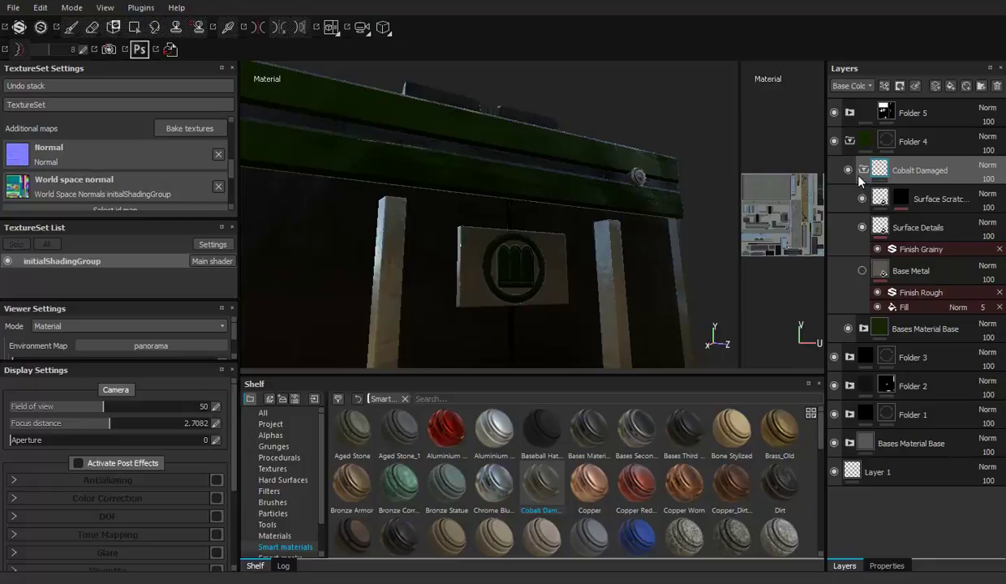
{"action": "left_click", "coordinate": [861, 270]}
{"action": "left_click", "coordinate": [875, 265]}
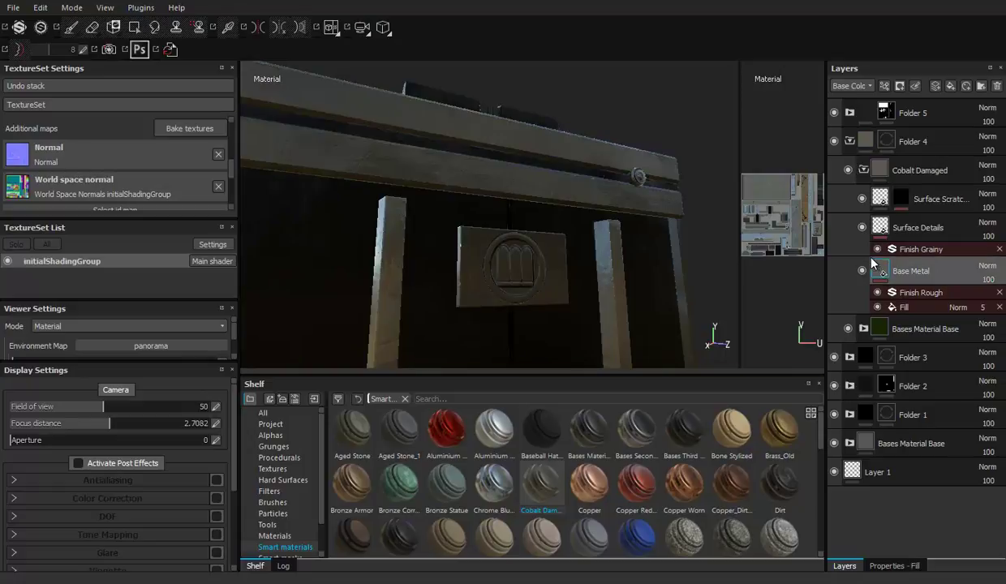
Set the Base Metal fill's base colour to a dark green
{"action": "left_click", "coordinate": [890, 566]}
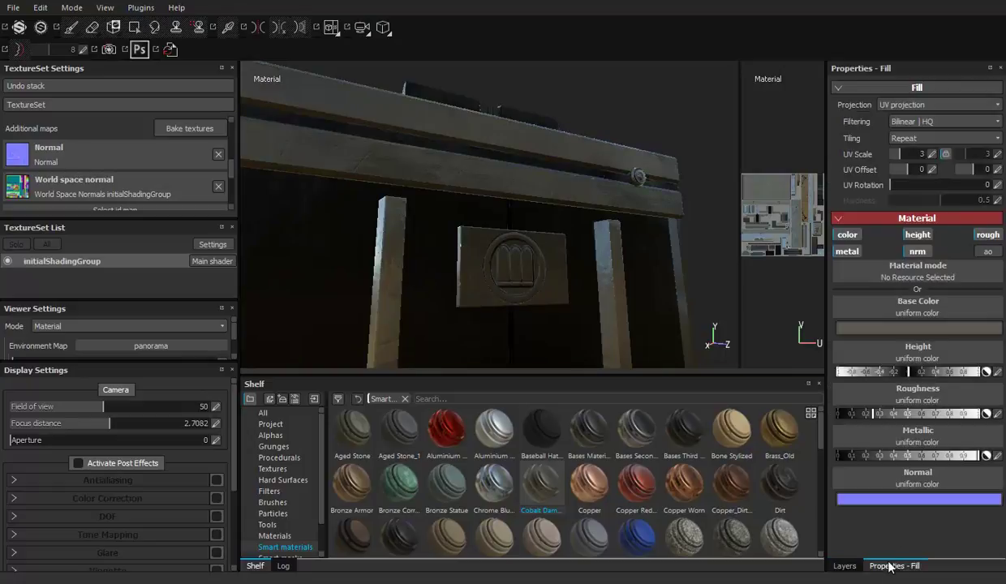
{"action": "left_click", "coordinate": [918, 327]}
{"action": "left_click_drag", "start_coordinate": [881, 326], "coordinate": [887, 365]}
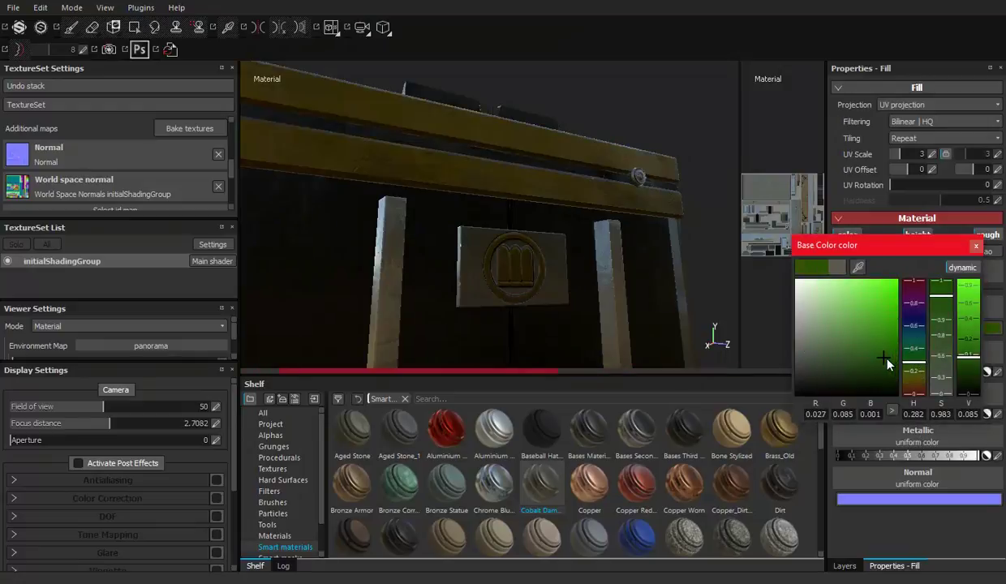
{"action": "left_click_drag", "start_coordinate": [507, 289], "coordinate": [511, 228], "text": "alt"}
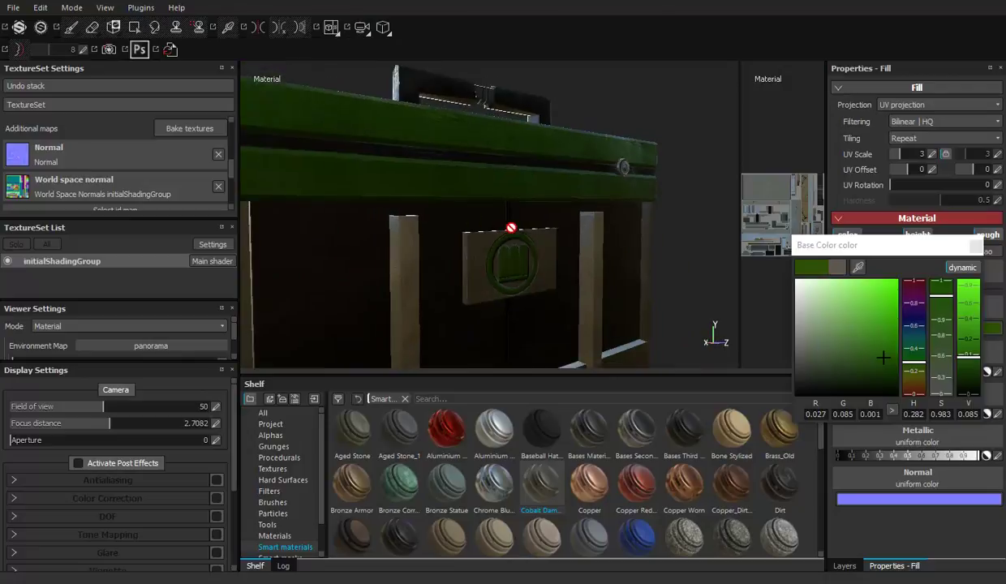
{"action": "left_click_drag", "start_coordinate": [878, 369], "coordinate": [886, 374]}
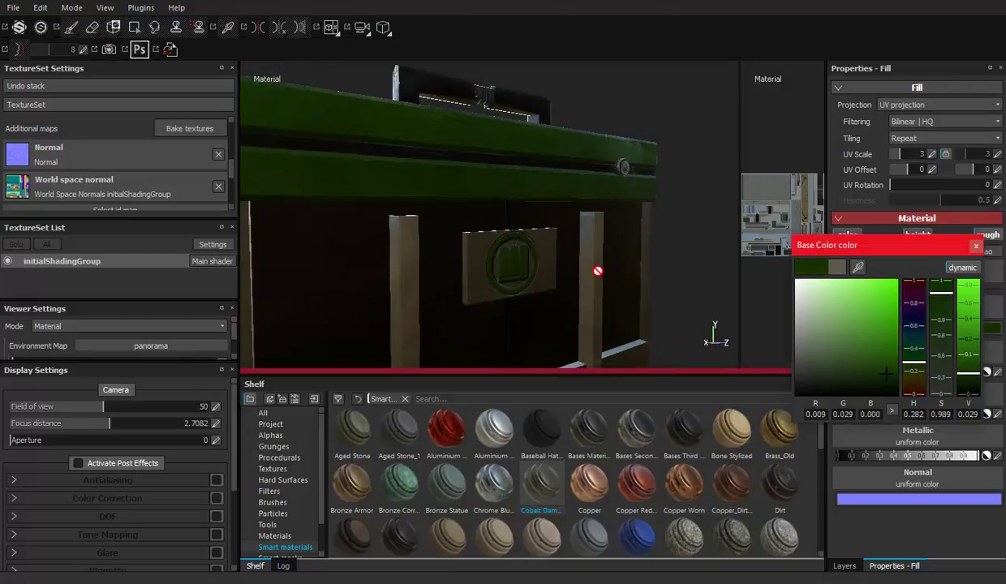
{"action": "mouse_move", "coordinate": [546, 254]}
{"action": "left_mouse_down", "text": "alt"}
{"action": "mouse_move", "coordinate": [613, 225]}
{"action": "mouse_move", "coordinate": [579, 231]}
{"action": "mouse_move", "coordinate": [539, 218]}
{"action": "mouse_move", "coordinate": [568, 189]}
{"action": "mouse_move", "coordinate": [602, 278]}
{"action": "mouse_move", "coordinate": [598, 217]}
{"action": "mouse_move", "coordinate": [581, 211]}
{"action": "left_mouse_up", "text": "alt"}
{"action": "scroll", "coordinate": [580, 211], "scroll_direction": "up", "scroll_amount": 3}
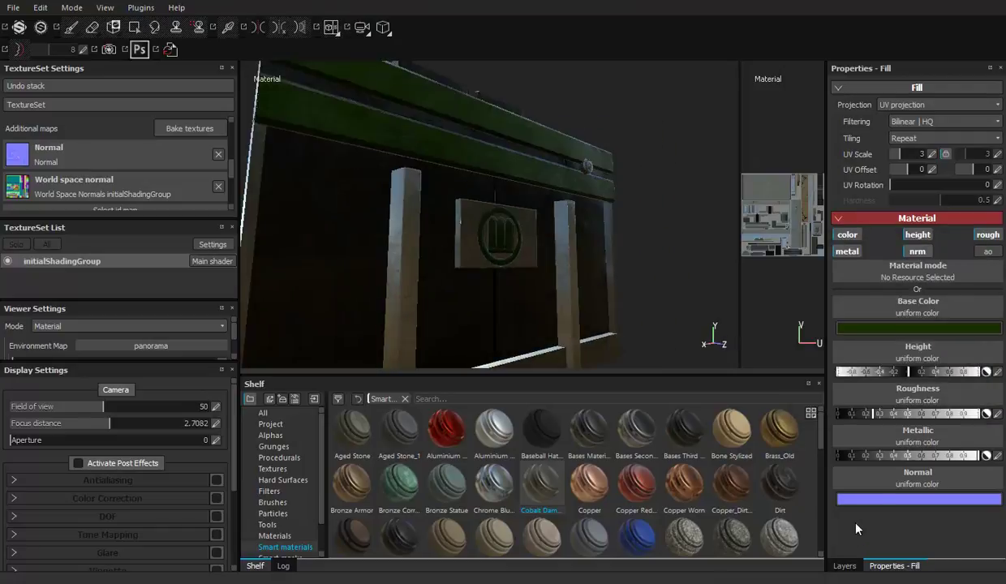
Delete the duplicate Bases Material Base layer and target Folder 4's mask for painting
{"action": "left_click", "coordinate": [845, 566]}
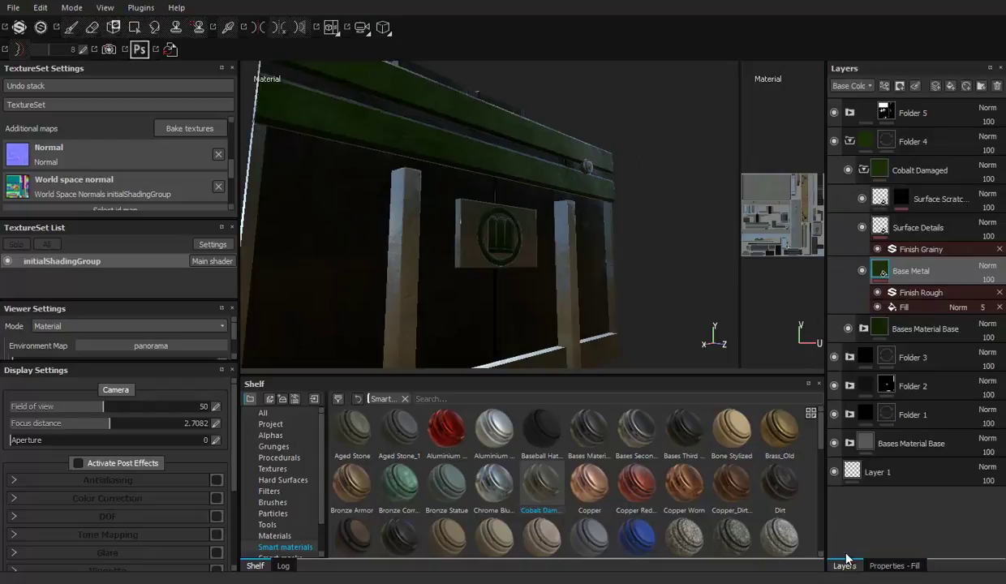
{"action": "left_click", "coordinate": [863, 170]}
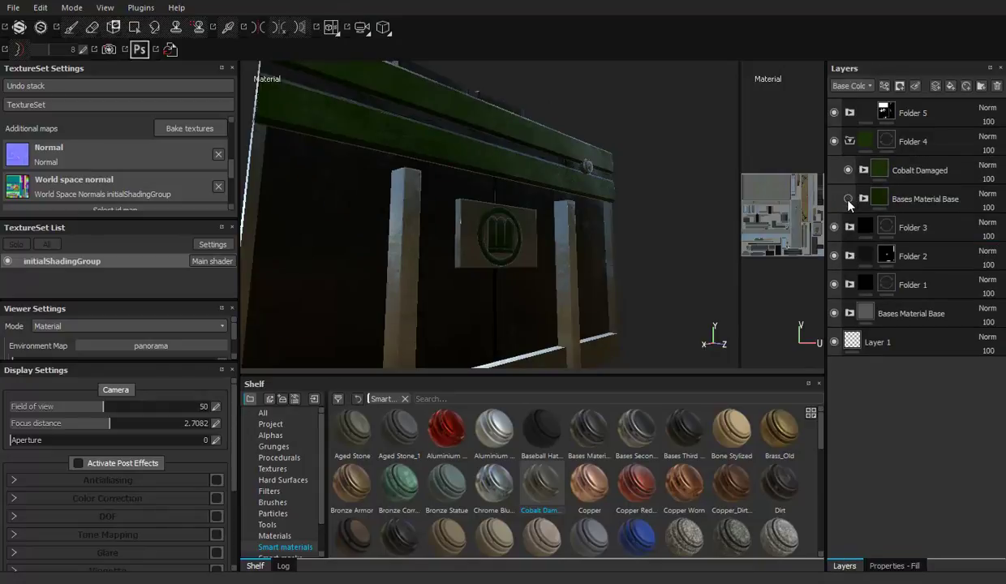
{"action": "left_click", "coordinate": [884, 198]}
{"action": "key", "text": "Delete"}
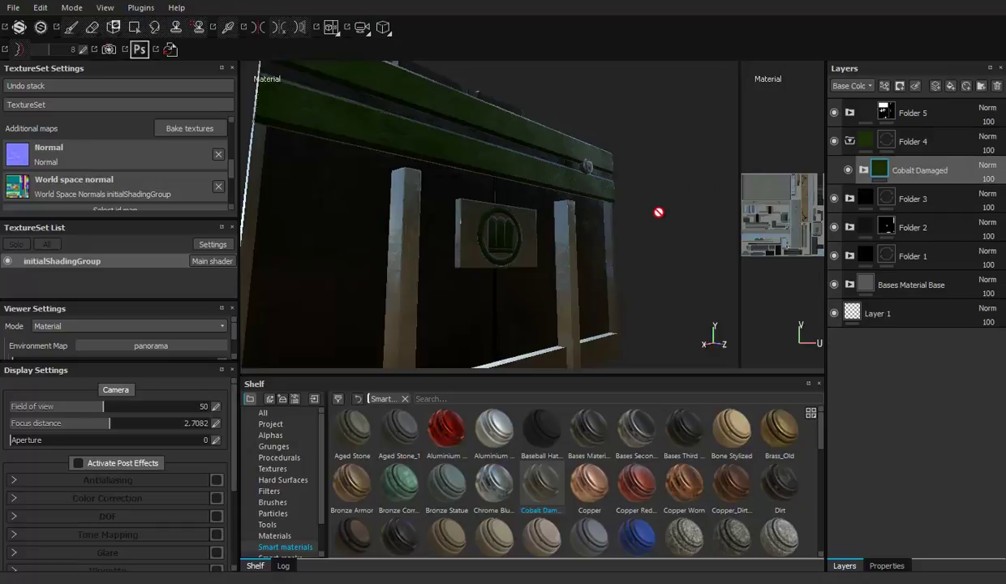
{"action": "scroll", "coordinate": [510, 182], "scroll_direction": "down", "scroll_amount": 3}
{"action": "left_click_drag", "start_coordinate": [508, 179], "coordinate": [503, 348], "text": "alt"}
{"action": "scroll", "coordinate": [593, 317], "scroll_direction": "up", "scroll_amount": 4}
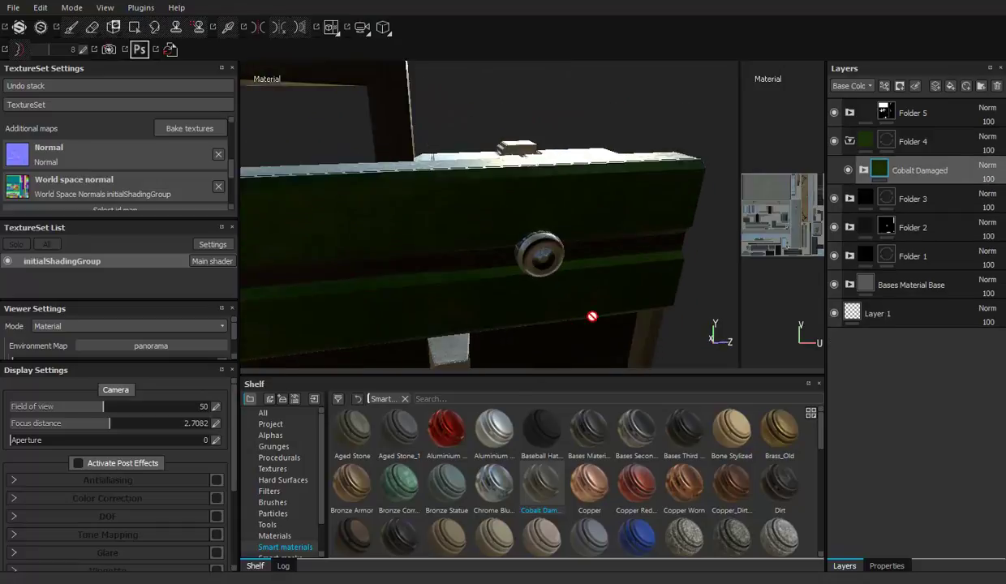
{"action": "left_click_drag", "start_coordinate": [592, 316], "coordinate": [629, 321], "text": "alt"}
{"action": "left_click", "coordinate": [856, 140]}
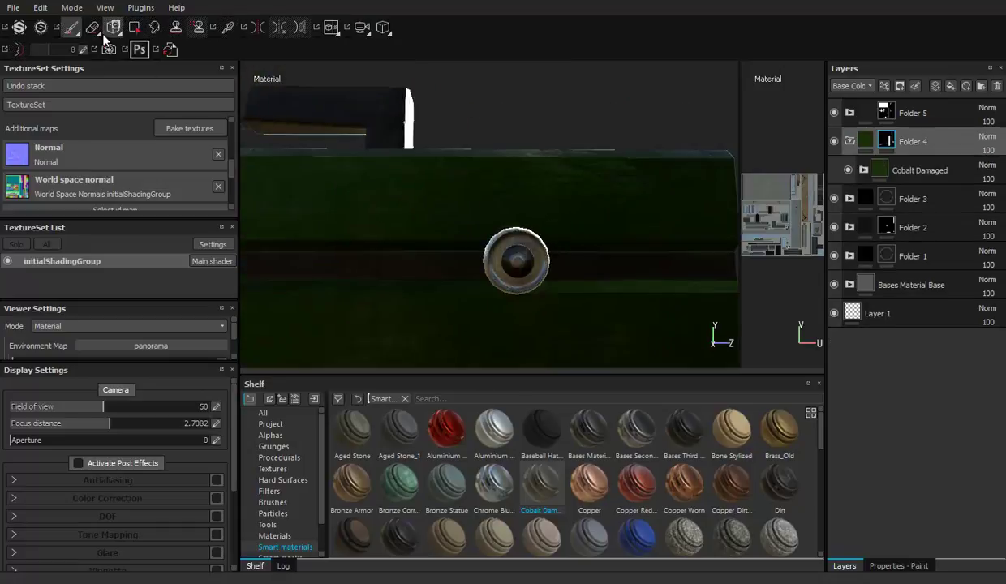
Polygon-fill the round knob into Folder 4's mask using UV-island mode
{"action": "left_click", "coordinate": [135, 30]}
{"action": "left_click", "coordinate": [903, 565]}
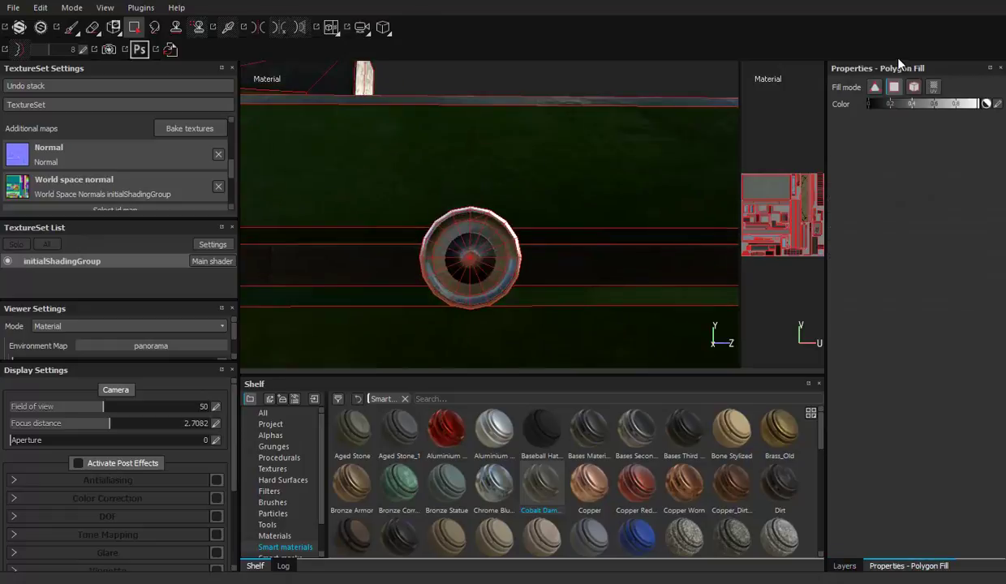
{"action": "left_click", "coordinate": [933, 87]}
{"action": "left_click", "coordinate": [480, 229]}
Inspect the filled knob from several angles and switch Polygon Fill to individual polygons
{"action": "mouse_move", "coordinate": [560, 288]}
{"action": "left_mouse_down", "text": "alt"}
{"action": "mouse_move", "coordinate": [521, 263]}
{"action": "mouse_move", "coordinate": [631, 283]}
{"action": "mouse_move", "coordinate": [554, 245]}
{"action": "mouse_move", "coordinate": [622, 259]}
{"action": "left_mouse_up", "text": "alt"}
{"action": "mouse_move", "coordinate": [466, 236]}
{"action": "left_mouse_down", "text": "alt"}
{"action": "mouse_move", "coordinate": [515, 229]}
{"action": "mouse_move", "coordinate": [510, 248]}
{"action": "left_mouse_up", "text": "alt"}
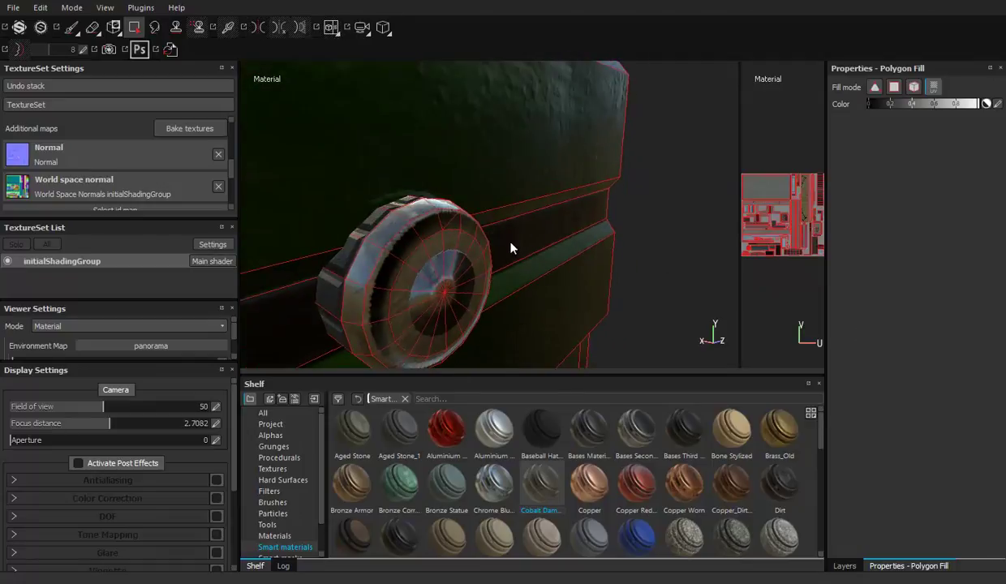
{"action": "left_click_drag", "start_coordinate": [519, 195], "coordinate": [326, 216], "text": "alt"}
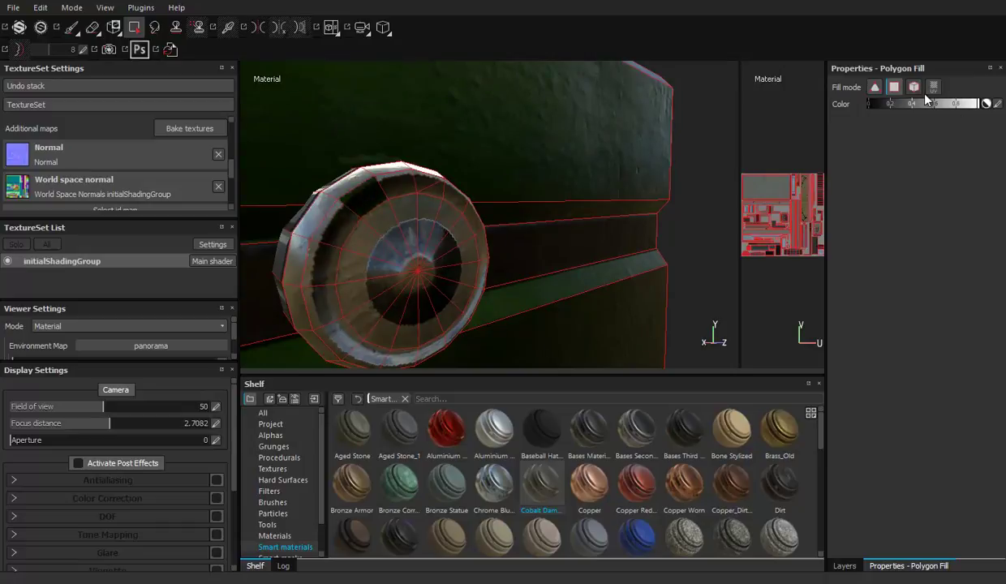
{"action": "left_click_drag", "start_coordinate": [406, 211], "coordinate": [423, 260], "text": "alt"}
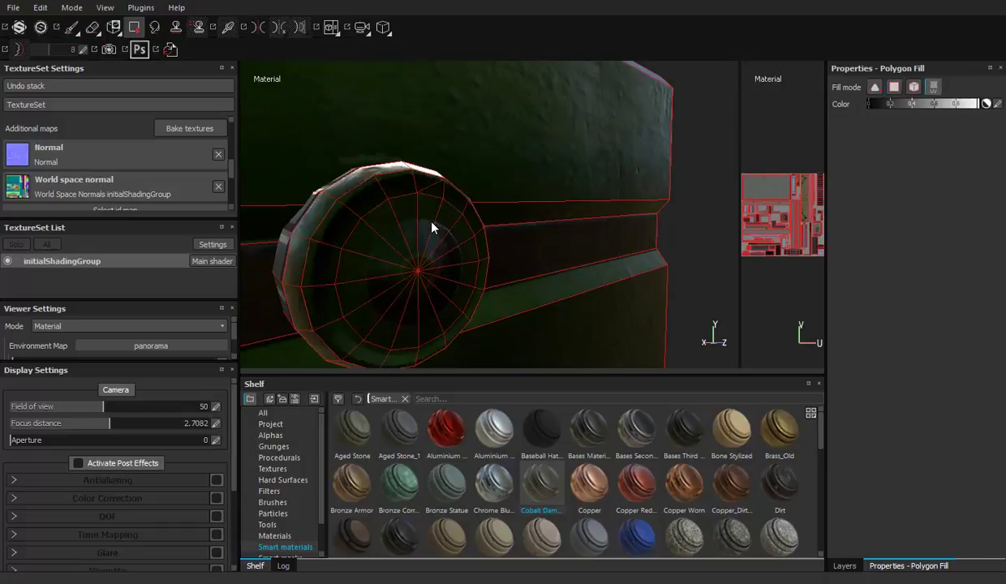
{"action": "middle_click_drag", "start_coordinate": [423, 261], "coordinate": [521, 160], "text": "alt"}
{"action": "mouse_move", "coordinate": [521, 160]}
{"action": "right_mouse_down", "text": "alt"}
{"action": "mouse_move", "coordinate": [538, 97]}
{"action": "mouse_move", "coordinate": [383, 164]}
{"action": "right_mouse_up", "text": "alt"}
{"action": "mouse_move", "coordinate": [382, 164]}
{"action": "left_mouse_down", "text": "alt"}
{"action": "mouse_move", "coordinate": [419, 160]}
{"action": "mouse_move", "coordinate": [444, 207]}
{"action": "left_mouse_up", "text": "alt"}
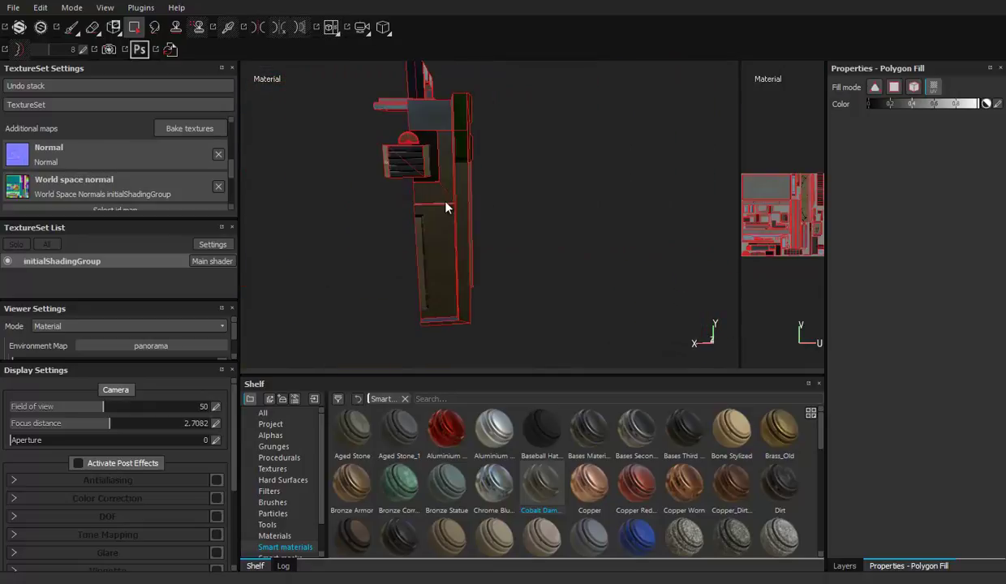
{"action": "right_click_drag", "start_coordinate": [444, 207], "coordinate": [568, 179], "text": "alt"}
{"action": "mouse_move", "coordinate": [568, 184]}
{"action": "left_mouse_down", "text": "alt"}
{"action": "mouse_move", "coordinate": [715, 286]}
{"action": "mouse_move", "coordinate": [305, 225]}
{"action": "mouse_move", "coordinate": [406, 233]}
{"action": "mouse_move", "coordinate": [352, 225]}
{"action": "left_mouse_up", "text": "alt"}
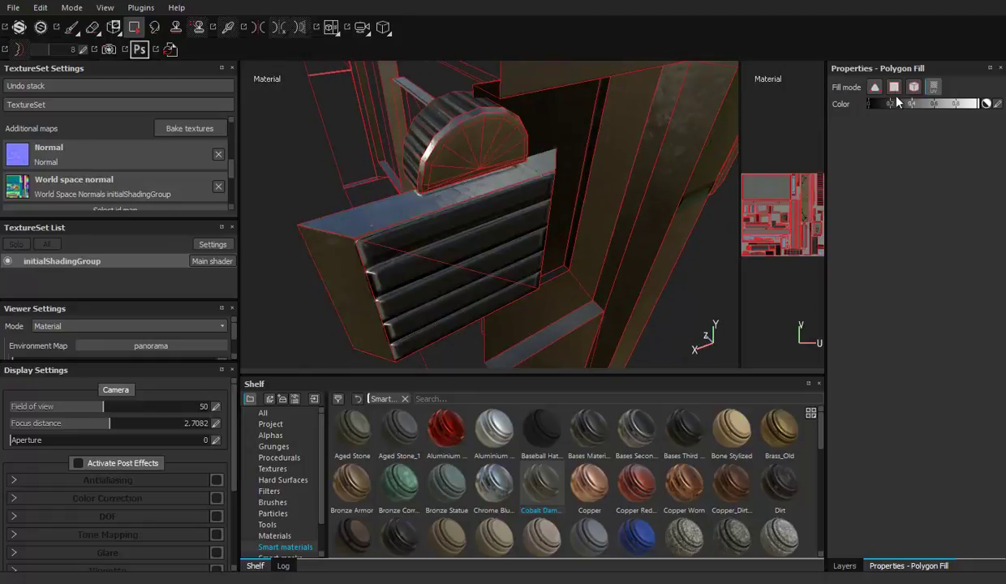
{"action": "left_click", "coordinate": [894, 87]}
Check the grille, collapse Folder 4 and switch back to brush painting
{"action": "mouse_move", "coordinate": [342, 272]}
{"action": "left_mouse_down", "text": "alt"}
{"action": "mouse_move", "coordinate": [505, 236]}
{"action": "mouse_move", "coordinate": [572, 256]}
{"action": "mouse_move", "coordinate": [472, 195]}
{"action": "mouse_move", "coordinate": [539, 274]}
{"action": "mouse_move", "coordinate": [521, 218]}
{"action": "mouse_move", "coordinate": [503, 241]}
{"action": "mouse_move", "coordinate": [460, 227]}
{"action": "left_mouse_up", "text": "alt"}
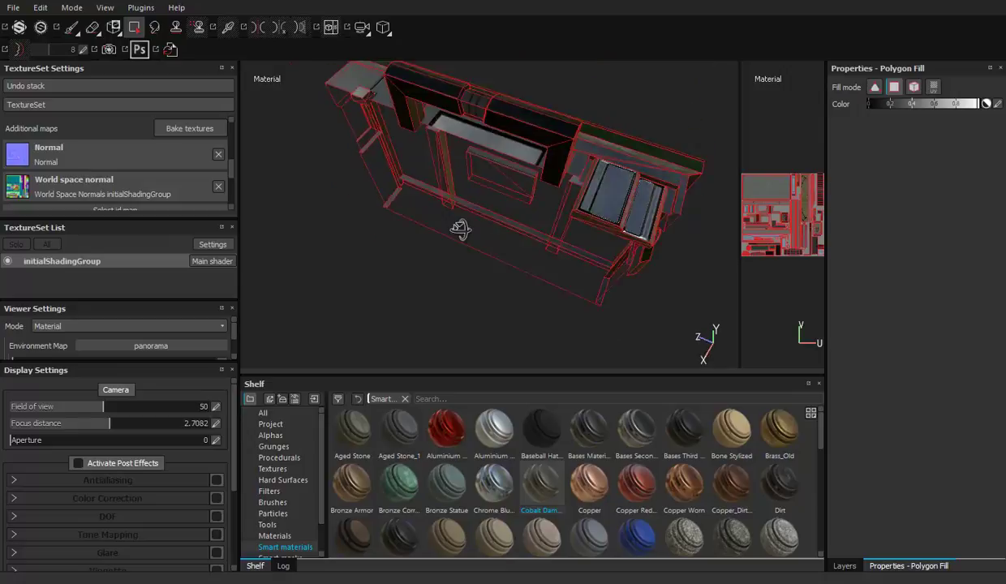
{"action": "right_click_drag", "start_coordinate": [460, 227], "coordinate": [662, 184], "text": "alt"}
{"action": "mouse_move", "coordinate": [661, 184]}
{"action": "left_mouse_down", "text": "alt"}
{"action": "mouse_move", "coordinate": [576, 209]}
{"action": "mouse_move", "coordinate": [516, 188]}
{"action": "left_mouse_up", "text": "alt"}
{"action": "right_click_drag", "start_coordinate": [517, 188], "coordinate": [552, 215], "text": "alt"}
{"action": "mouse_move", "coordinate": [552, 215]}
{"action": "left_mouse_down", "text": "alt"}
{"action": "mouse_move", "coordinate": [560, 152]}
{"action": "mouse_move", "coordinate": [488, 202]}
{"action": "mouse_move", "coordinate": [520, 212]}
{"action": "left_mouse_up", "text": "alt"}
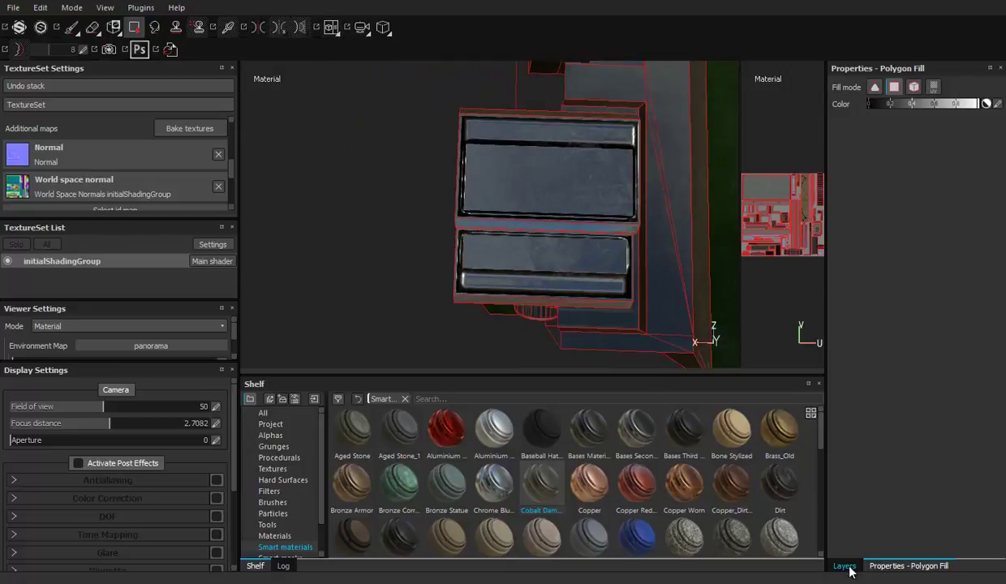
{"action": "left_click", "coordinate": [845, 566]}
{"action": "left_click", "coordinate": [849, 141]}
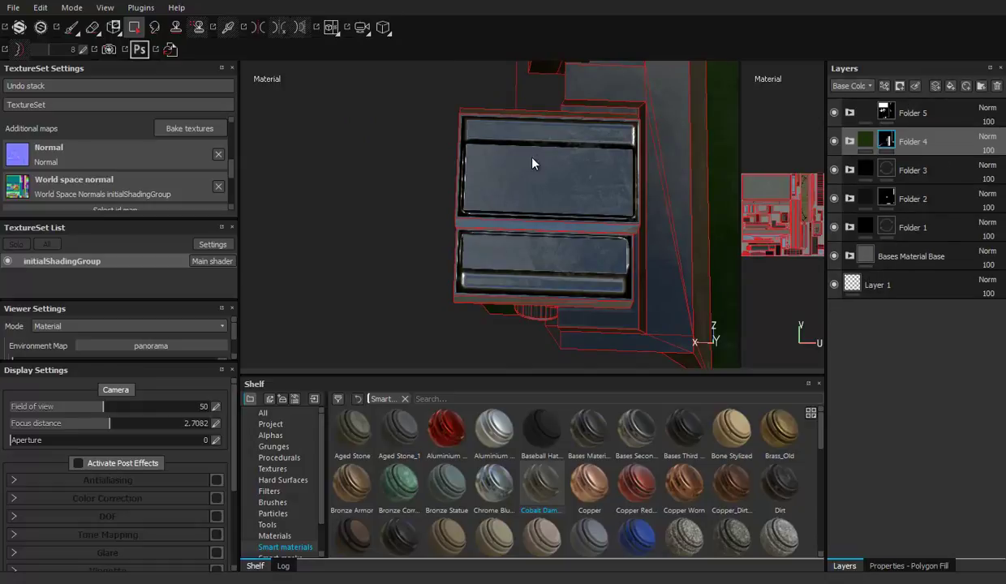
{"action": "key", "text": "1"}
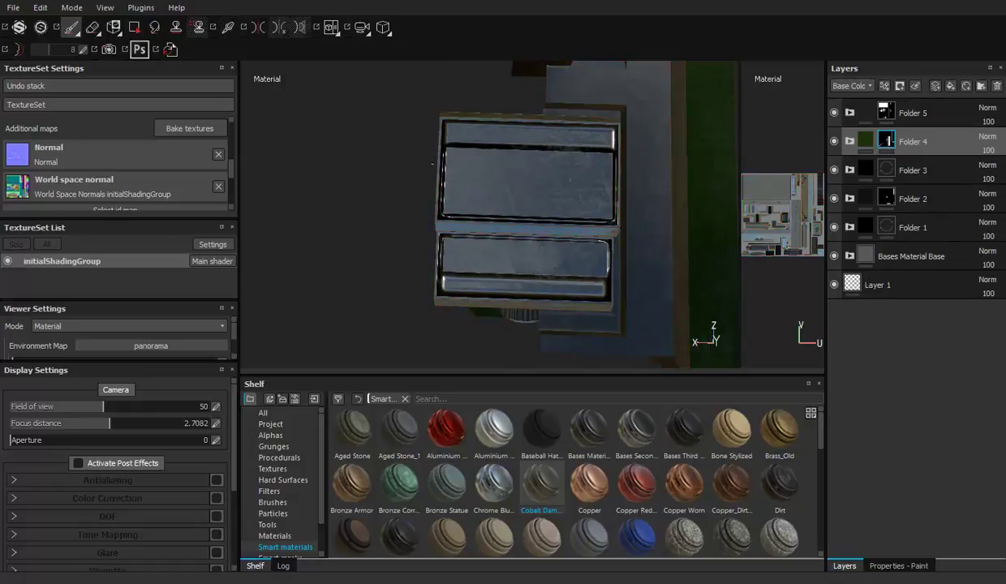
{"action": "left_click_drag", "start_coordinate": [433, 164], "coordinate": [514, 173], "text": "alt"}
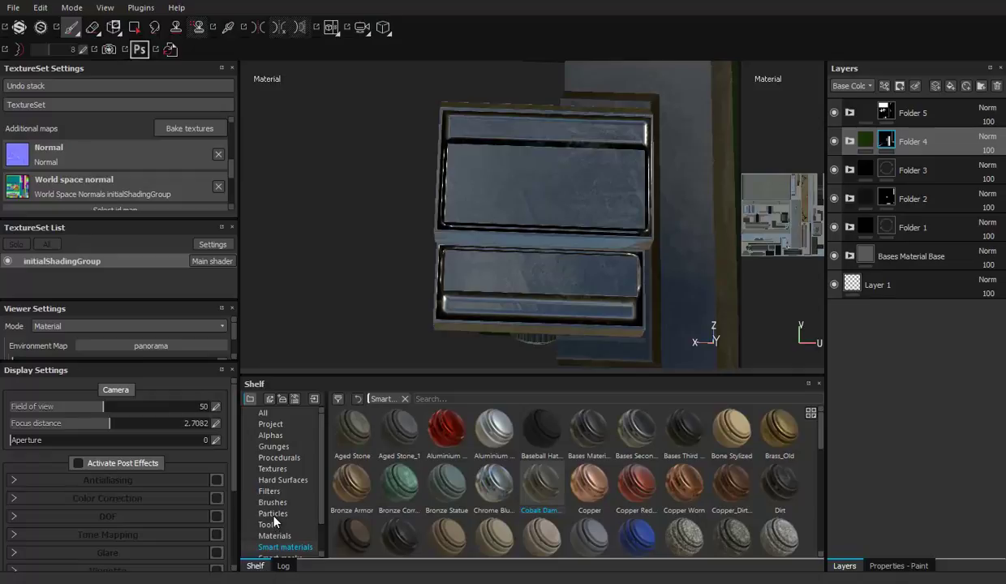
Browse the Shelf categories through to the Alphas library
{"action": "left_click", "coordinate": [272, 502]}
{"action": "left_click", "coordinate": [270, 490]}
{"action": "left_click", "coordinate": [275, 479]}
{"action": "left_click", "coordinate": [273, 469]}
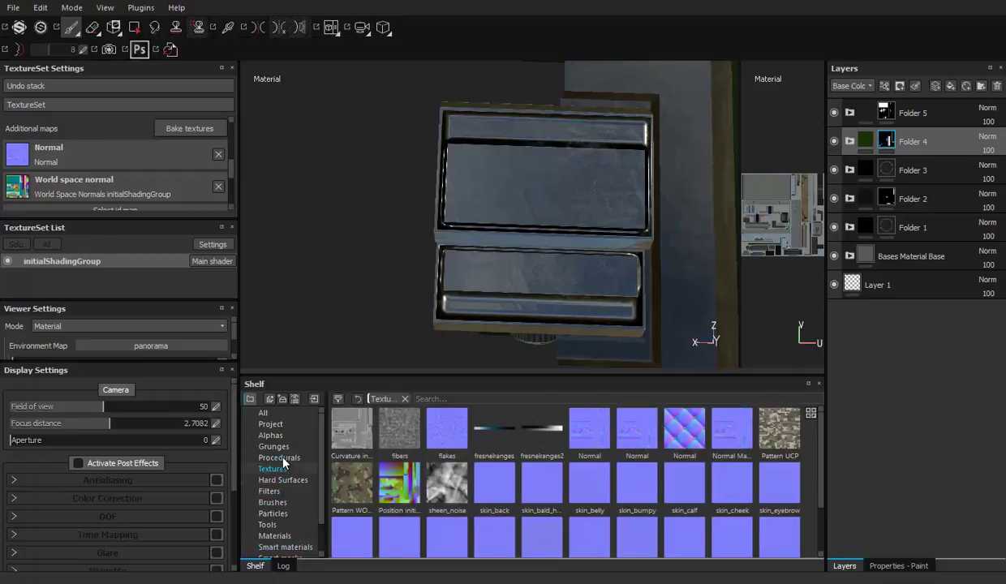
{"action": "left_click", "coordinate": [276, 447]}
{"action": "scroll", "coordinate": [564, 499], "scroll_direction": "down", "scroll_amount": 10}
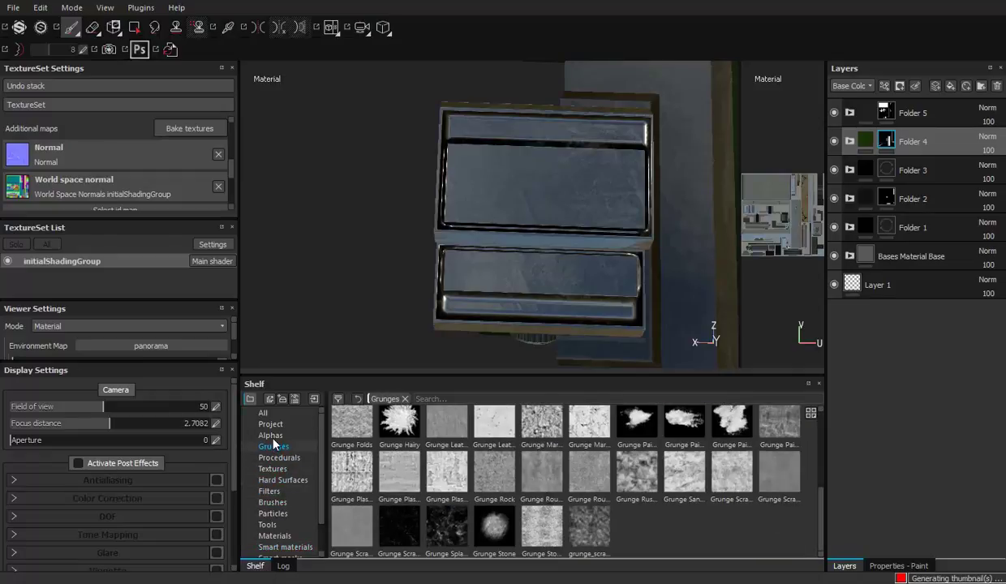
{"action": "left_click", "coordinate": [271, 436]}
{"action": "scroll", "coordinate": [503, 455], "scroll_direction": "down", "scroll_amount": 5}
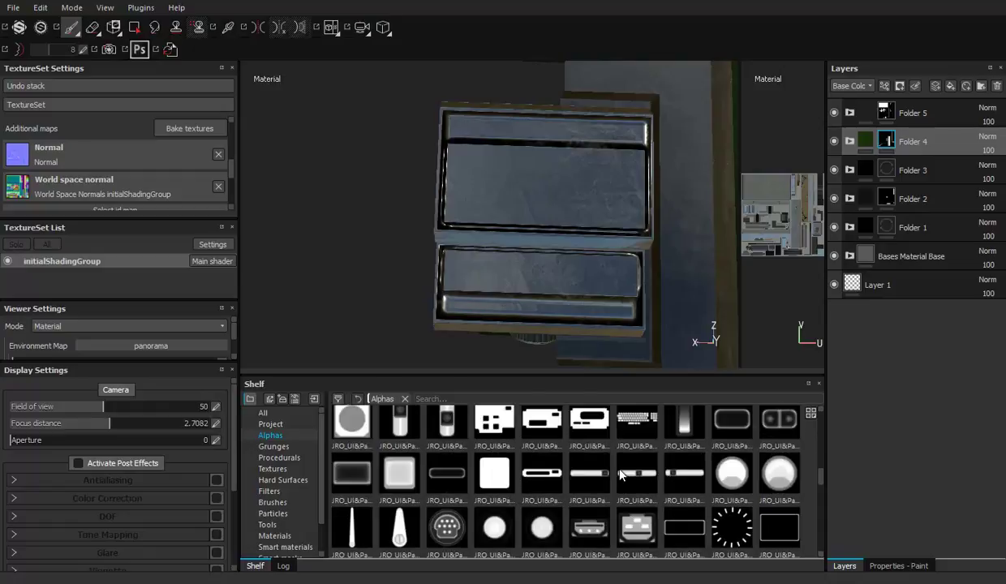
Choose the square alpha, enlarge the brush and paint green along the drawer's upper rail
{"action": "left_click", "coordinate": [494, 472]}
{"action": "scroll", "coordinate": [420, 243], "scroll_direction": "up", "scroll_amount": 5}
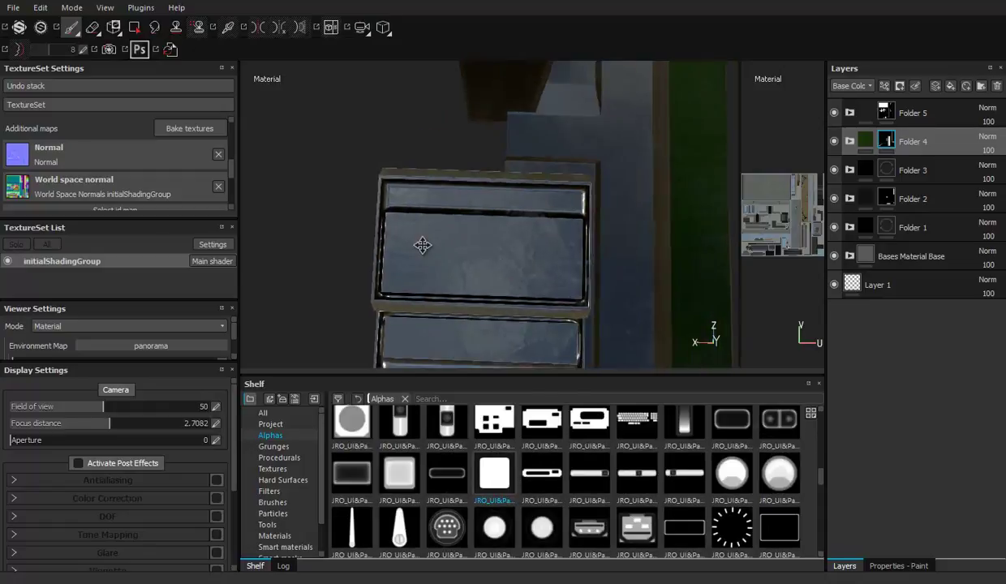
{"action": "scroll", "coordinate": [691, 251], "scroll_direction": "up", "scroll_amount": 3}
{"action": "scroll", "coordinate": [370, 180], "scroll_direction": "up", "scroll_amount": 3}
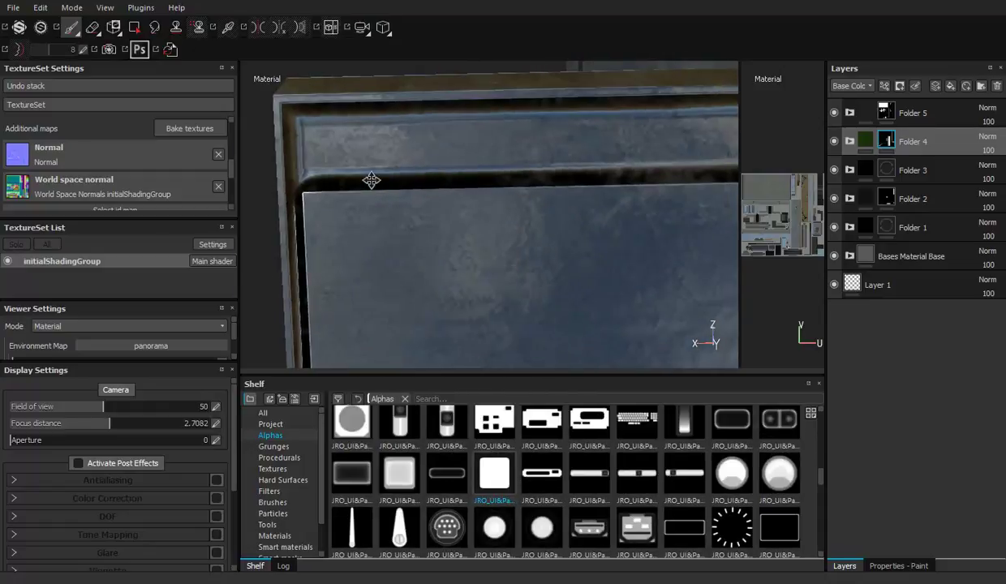
{"action": "scroll", "coordinate": [374, 187], "scroll_direction": "down", "scroll_amount": 3}
{"action": "scroll", "coordinate": [409, 184], "scroll_direction": "down", "scroll_amount": 3}
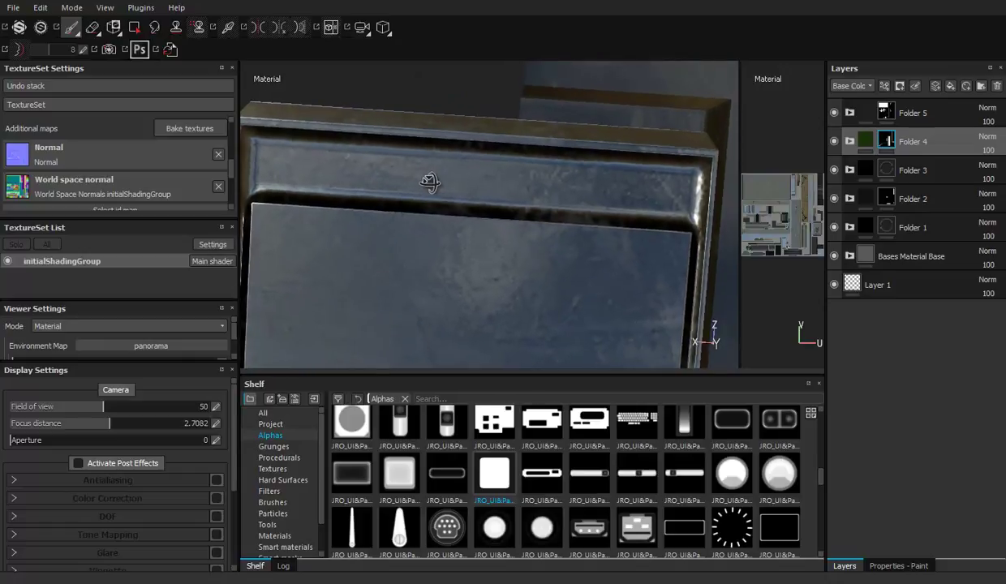
{"action": "right_click_drag", "start_coordinate": [314, 169], "coordinate": [341, 169], "text": "ctrl"}
{"action": "left_click_drag", "start_coordinate": [314, 170], "coordinate": [296, 175], "text": "alt"}
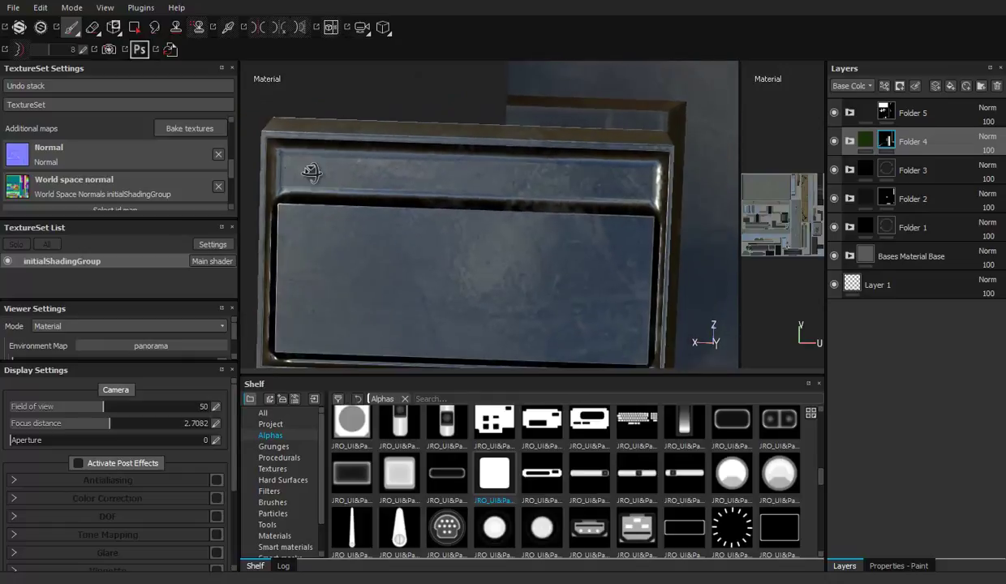
{"action": "right_click_drag", "start_coordinate": [296, 176], "coordinate": [294, 170], "text": "ctrl"}
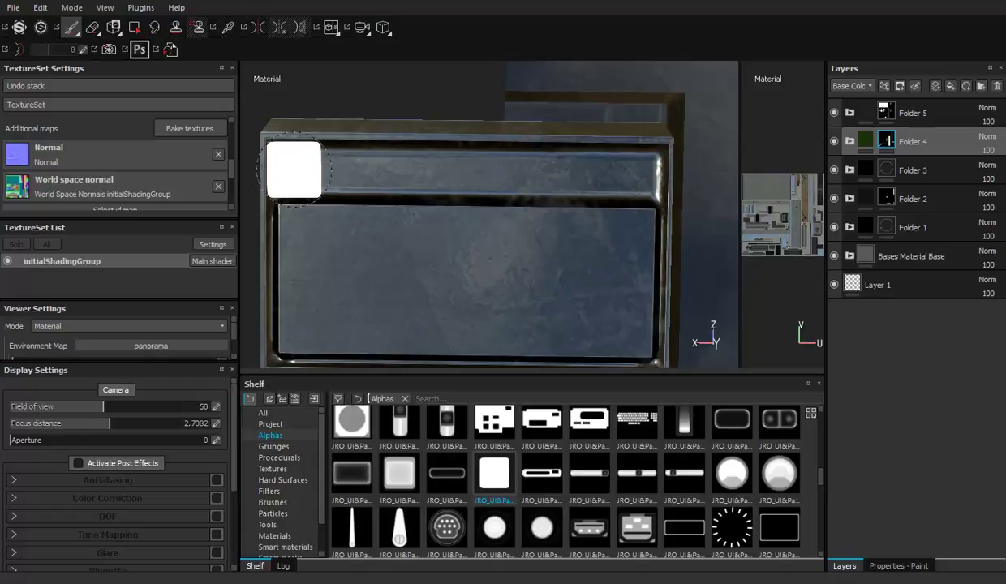
{"action": "left_click_drag", "start_coordinate": [294, 169], "coordinate": [641, 175]}
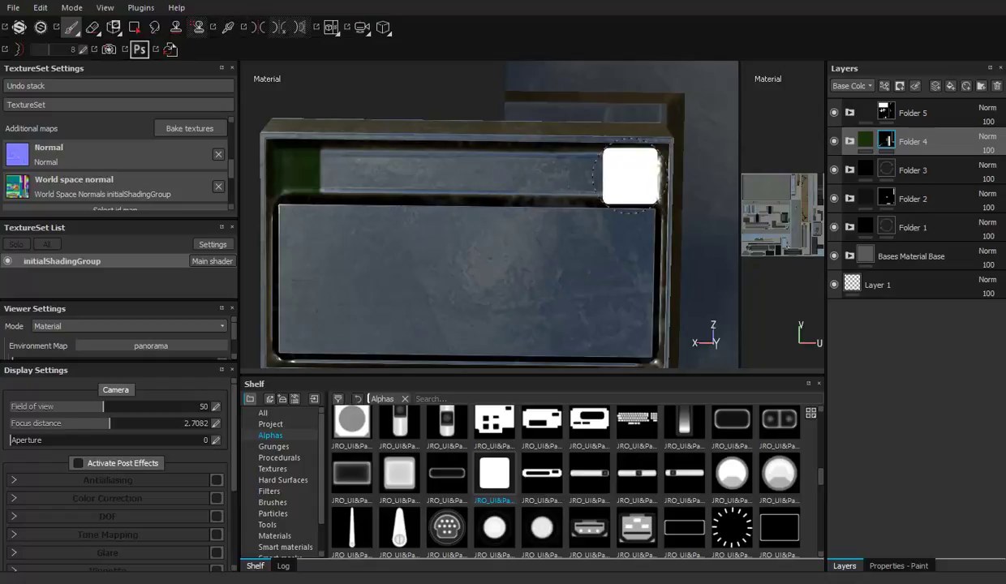
Paint a thin straight line along the drawer's bottom edge with a small brush
{"action": "middle_click_drag", "start_coordinate": [613, 238], "coordinate": [555, 158], "text": "alt"}
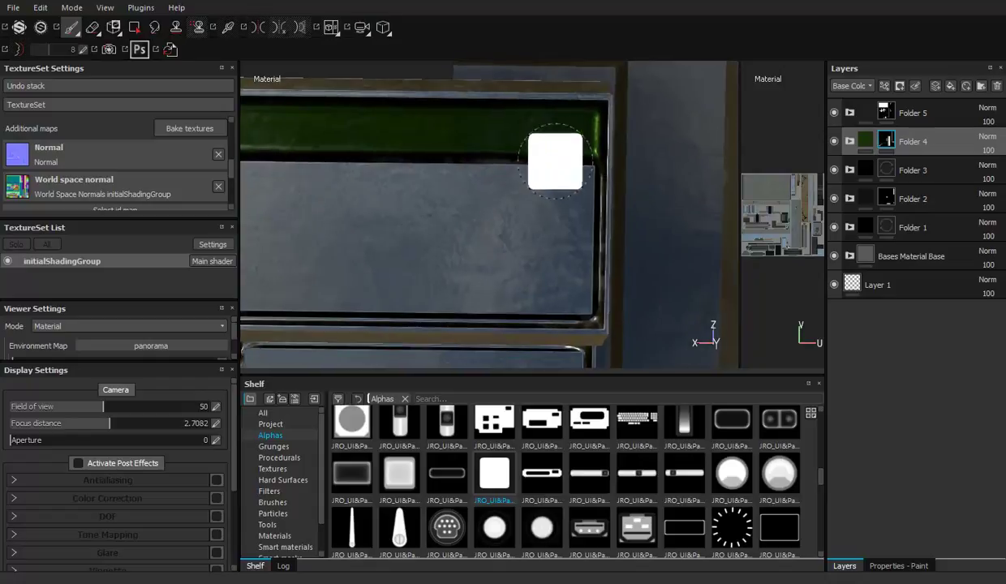
{"action": "right_click_drag", "start_coordinate": [589, 166], "coordinate": [583, 166], "text": "ctrl"}
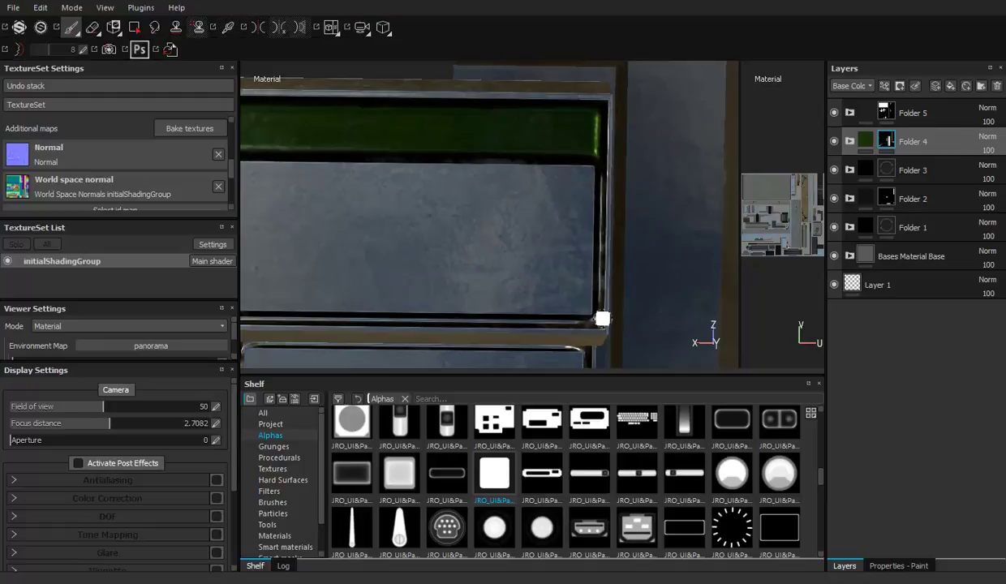
{"action": "mouse_move", "coordinate": [460, 305]}
{"action": "middle_mouse_down", "text": "alt"}
{"action": "mouse_move", "coordinate": [632, 265]}
{"action": "mouse_move", "coordinate": [299, 286]}
{"action": "middle_mouse_up", "text": "alt"}
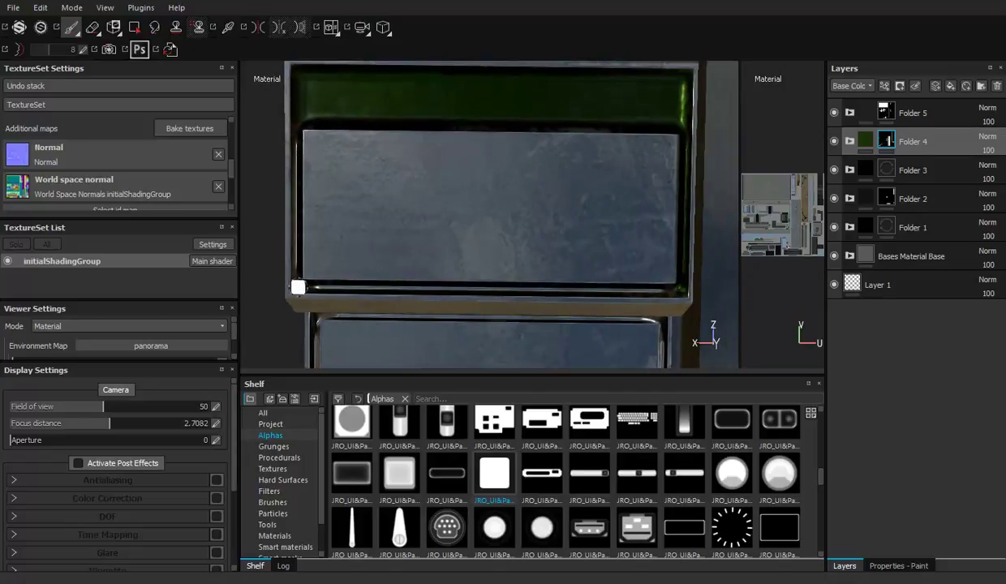
{"action": "left_click", "coordinate": [680, 290], "text": "shift"}
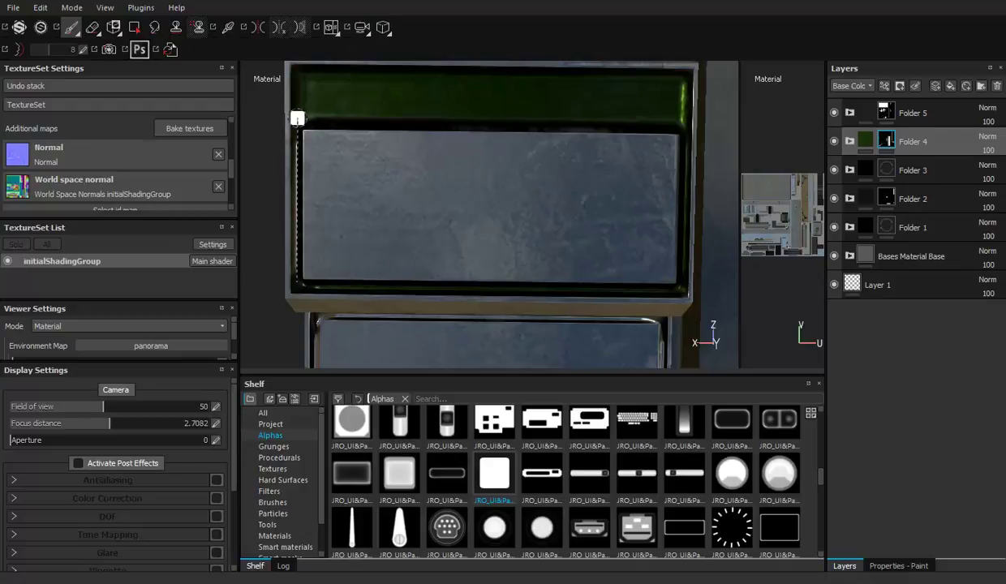
Paint green along the lower drawer lip and a thinner line on its top edge
{"action": "middle_click_drag", "start_coordinate": [413, 240], "coordinate": [409, 112], "text": "alt"}
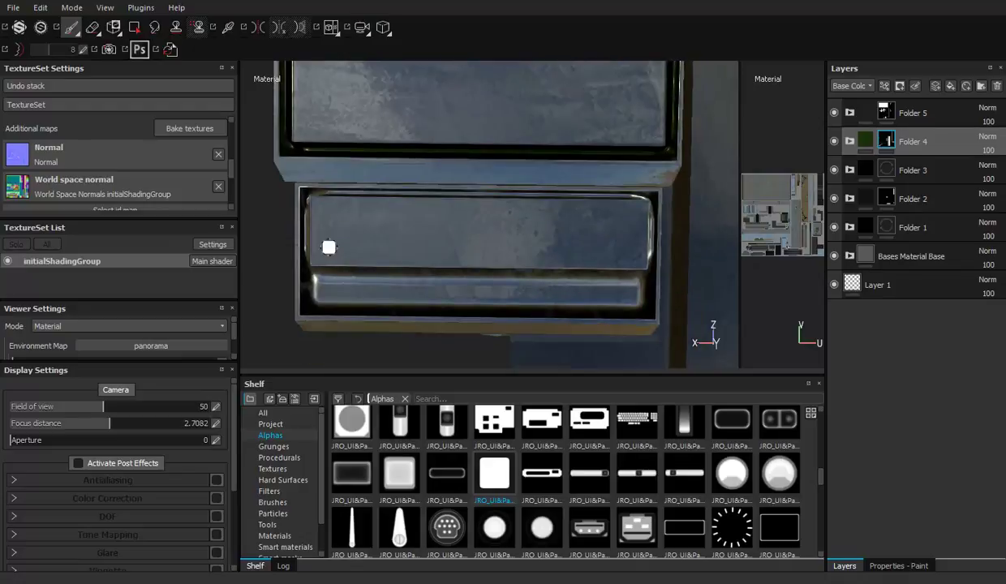
{"action": "right_click_drag", "start_coordinate": [325, 289], "coordinate": [323, 291], "text": "ctrl"}
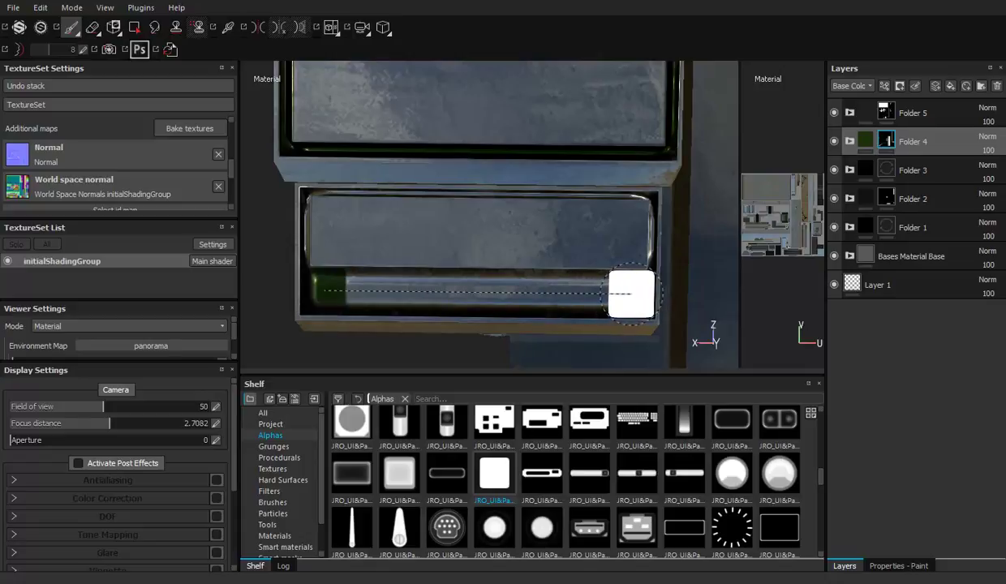
{"action": "left_click", "coordinate": [624, 301], "text": "shift"}
{"action": "key", "text": "["}
{"action": "key", "text": "["}
{"action": "key", "text": "["}
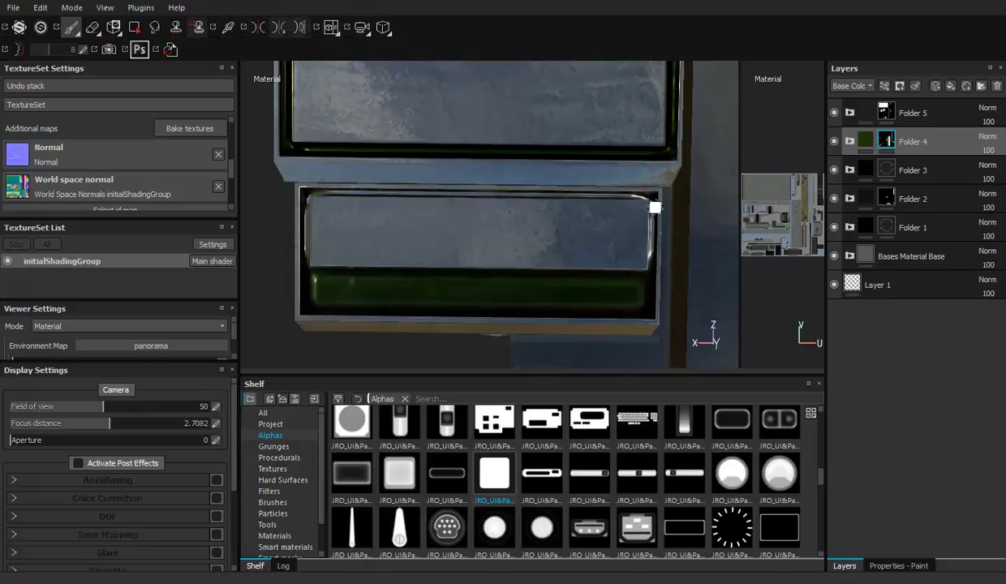
{"action": "left_click", "coordinate": [306, 193], "text": "shift"}
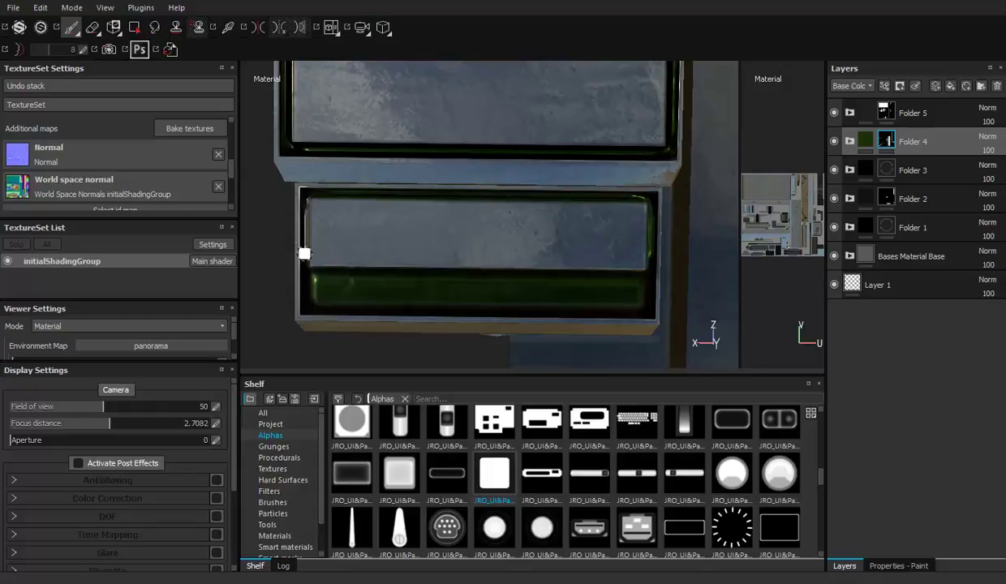
{"action": "mouse_move", "coordinate": [608, 241]}
{"action": "left_mouse_down", "text": "alt"}
{"action": "mouse_move", "coordinate": [604, 223]}
{"action": "mouse_move", "coordinate": [475, 136]}
{"action": "mouse_move", "coordinate": [505, 94]}
{"action": "mouse_move", "coordinate": [512, 119]}
{"action": "mouse_move", "coordinate": [559, 149]}
{"action": "mouse_move", "coordinate": [542, 214]}
{"action": "mouse_move", "coordinate": [584, 207]}
{"action": "mouse_move", "coordinate": [634, 227]}
{"action": "left_mouse_up", "text": "alt"}
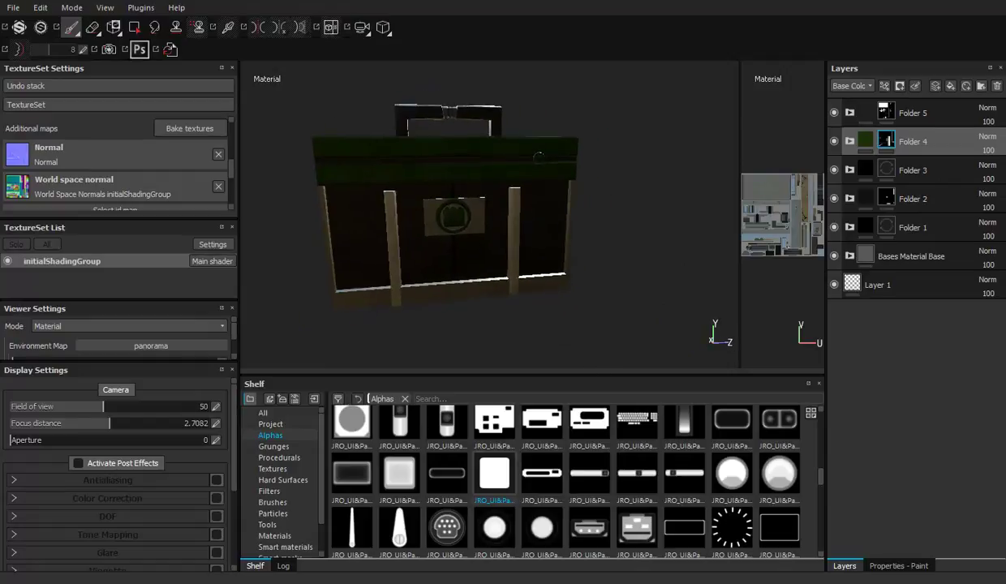
Save the project and go back to the paint brush and layer stack
{"action": "scroll", "coordinate": [634, 227], "scroll_direction": "up", "scroll_amount": 3}
{"action": "key", "text": "ctrl+s"}
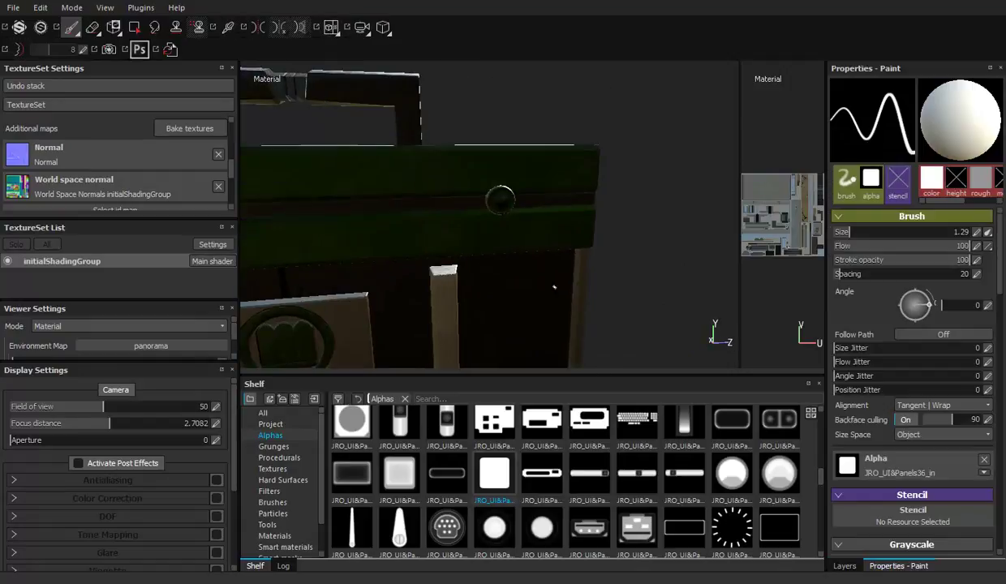
{"action": "left_click", "coordinate": [131, 31]}
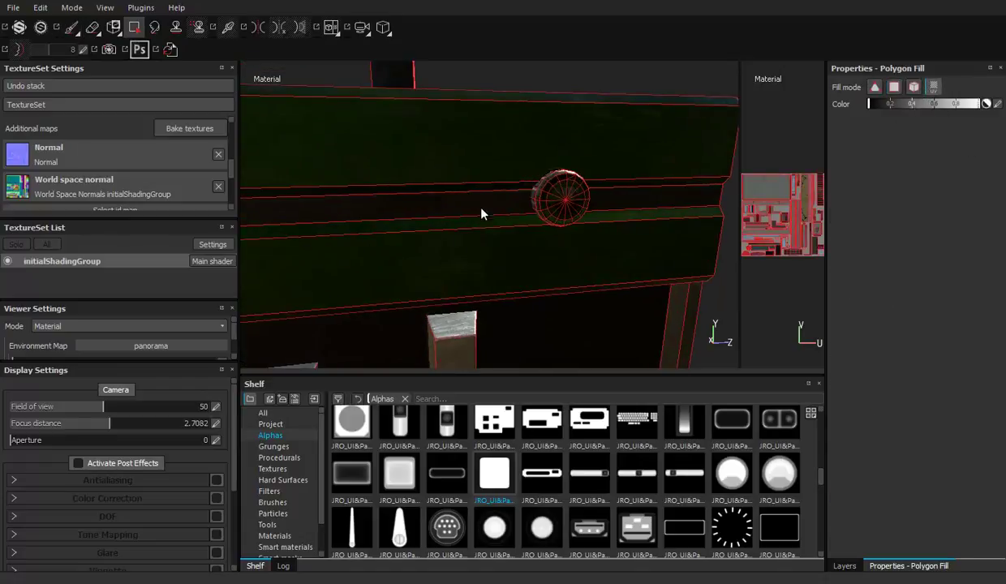
{"action": "left_click", "coordinate": [71, 29]}
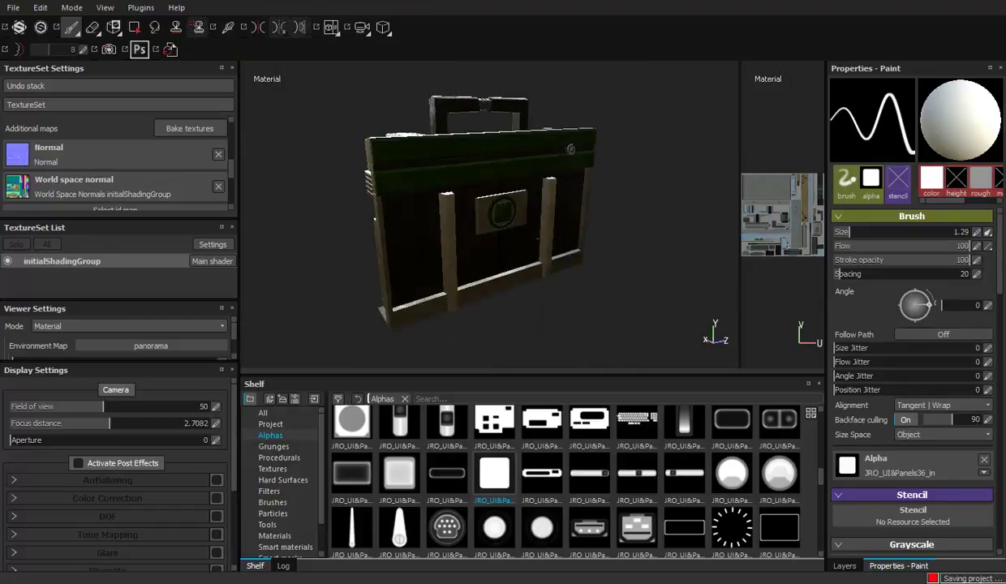
{"action": "left_click", "coordinate": [845, 565]}
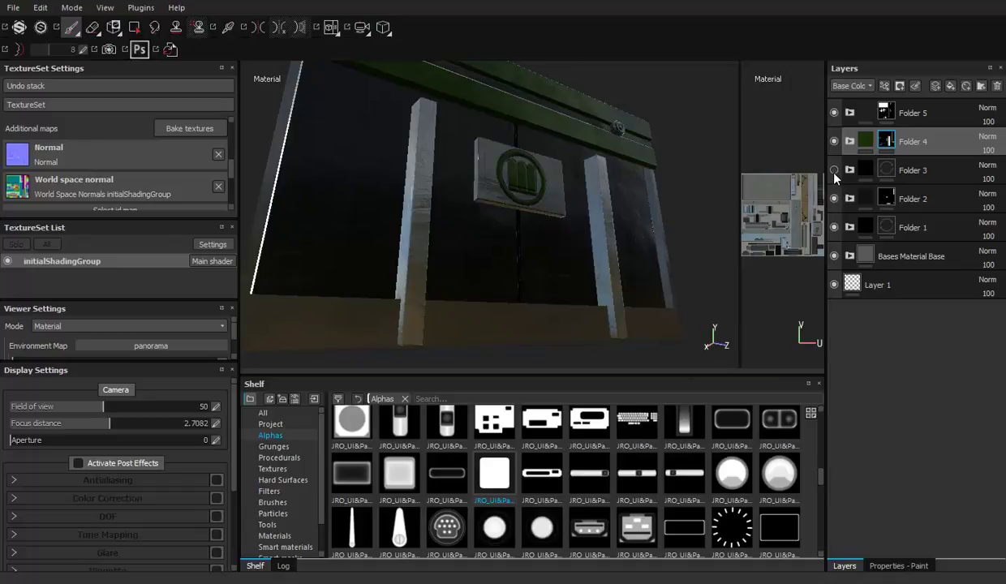
Turn Folder 3 and Folder 1 visible, compare Folder 5 on/off, then expand Folder 5
{"action": "right_click", "coordinate": [836, 171]}
{"action": "key", "text": "Escape"}
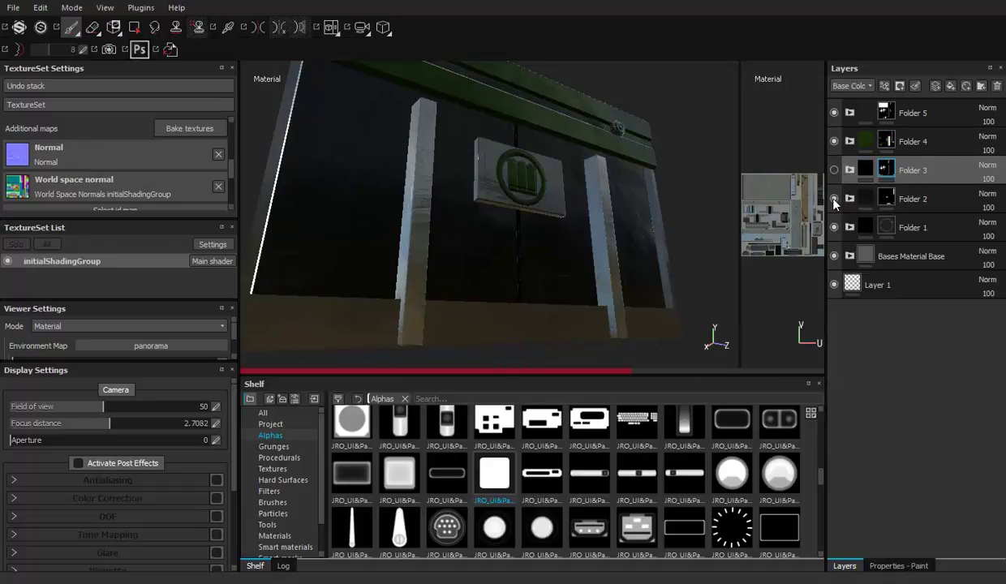
{"action": "left_click", "coordinate": [834, 170]}
{"action": "left_click", "coordinate": [834, 228]}
{"action": "left_click", "coordinate": [834, 113]}
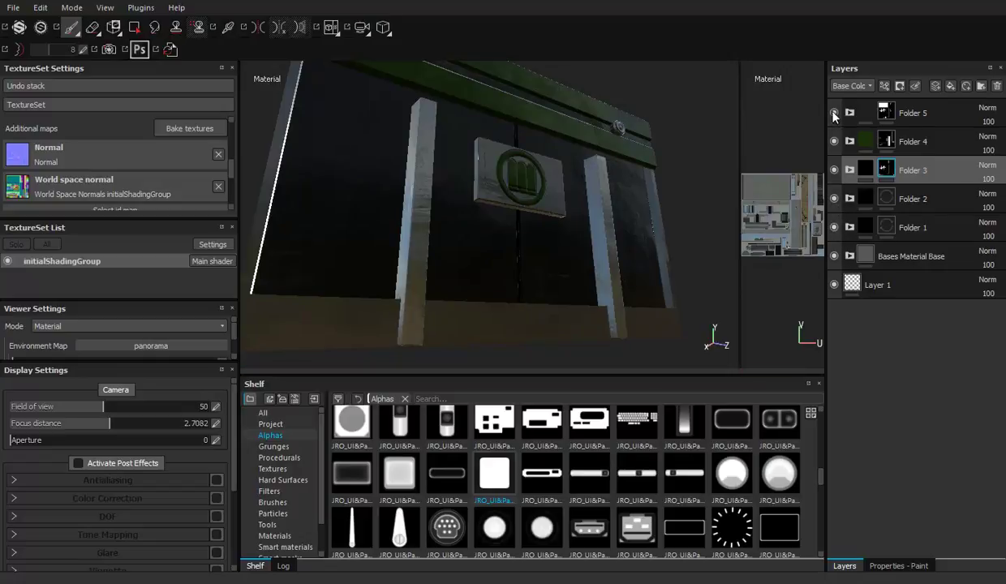
{"action": "left_click", "coordinate": [834, 113]}
{"action": "left_click", "coordinate": [885, 113]}
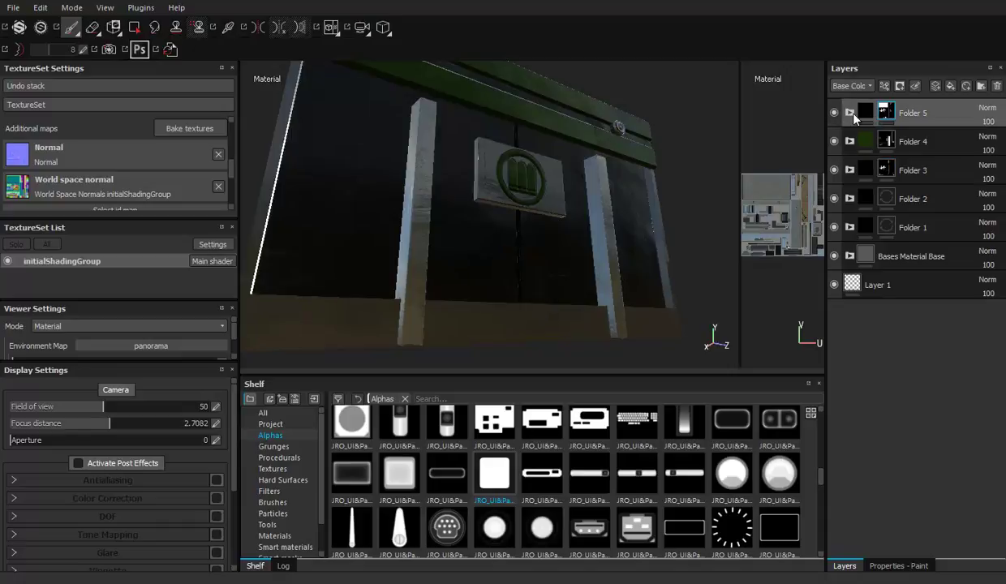
{"action": "left_click", "coordinate": [849, 112]}
Set Fill layer 2's base colour to a near-black grey of about 0.018
{"action": "left_click", "coordinate": [873, 264]}
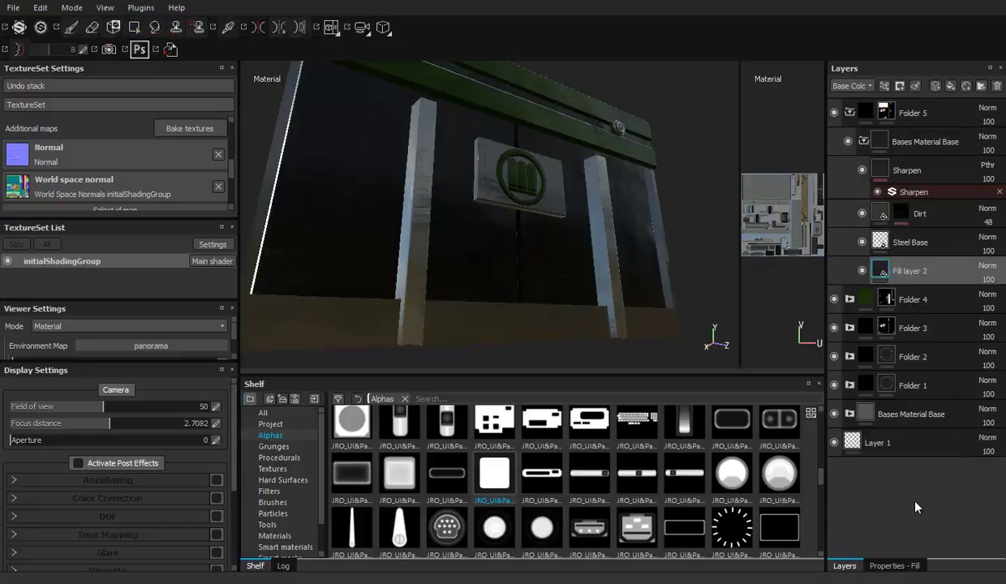
{"action": "left_click", "coordinate": [886, 566]}
{"action": "left_click", "coordinate": [889, 327]}
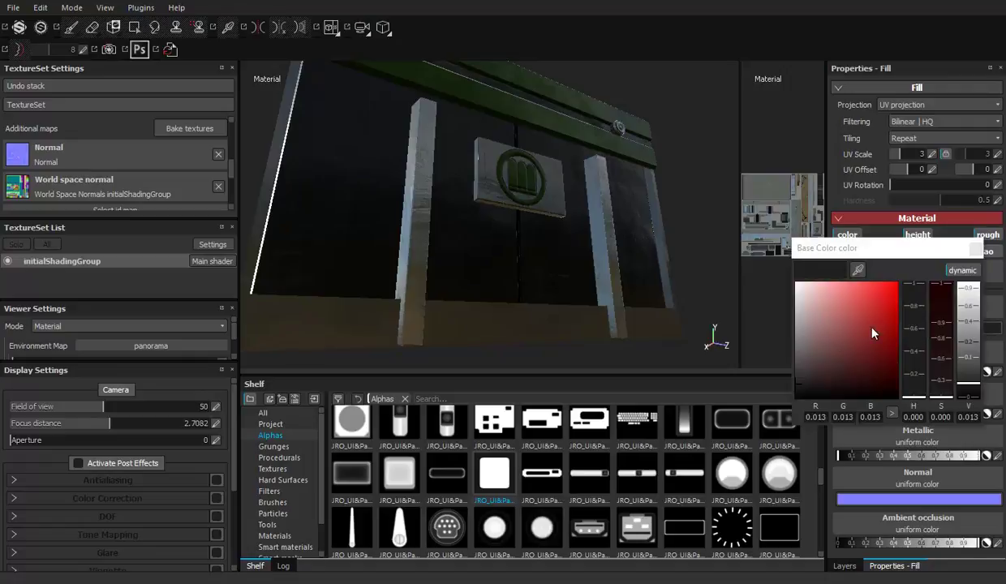
{"action": "left_click_drag", "start_coordinate": [804, 380], "coordinate": [786, 381]}
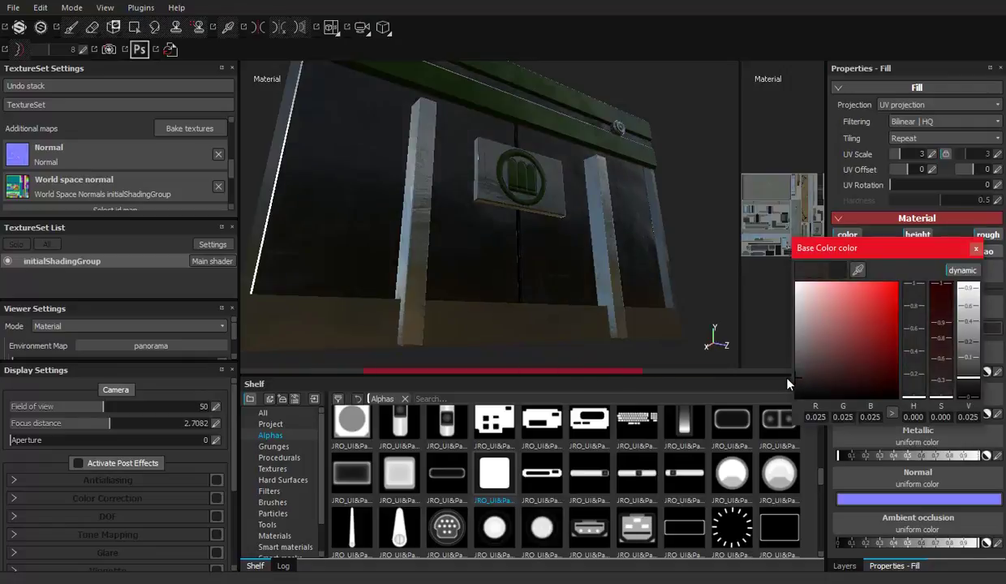
{"action": "left_click_drag", "start_coordinate": [786, 382], "coordinate": [786, 371]}
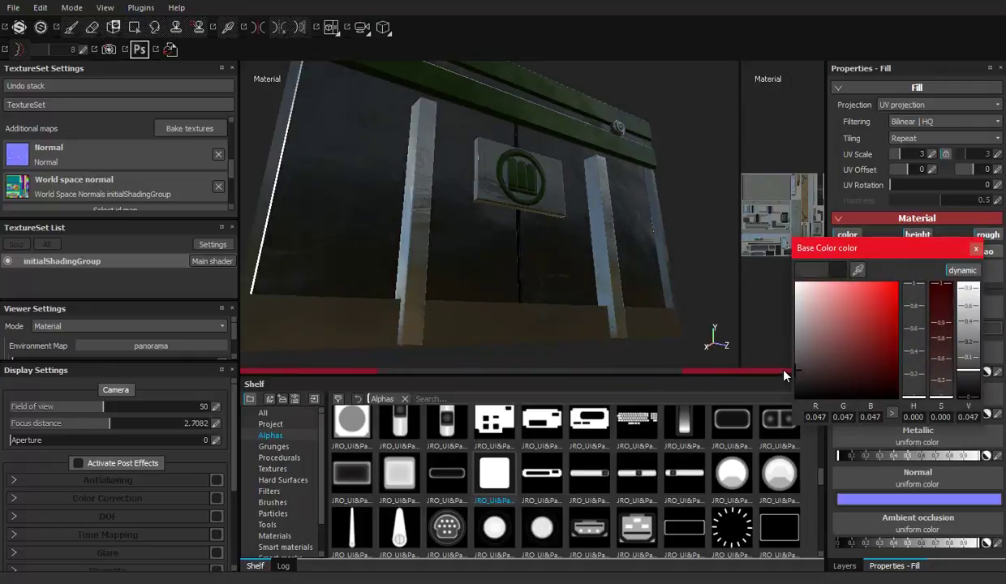
{"action": "left_click", "coordinate": [979, 248]}
{"action": "mouse_move", "coordinate": [539, 85]}
{"action": "left_mouse_down", "text": "alt"}
{"action": "mouse_move", "coordinate": [520, 146]}
{"action": "mouse_move", "coordinate": [536, 150]}
{"action": "left_mouse_up", "text": "alt"}
{"action": "left_click", "coordinate": [913, 328]}
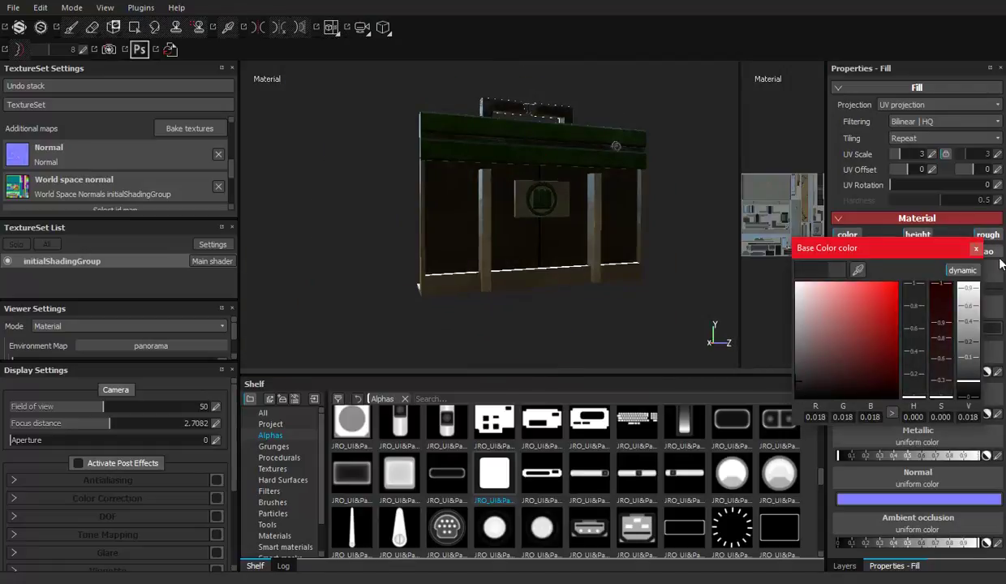
{"action": "left_click", "coordinate": [976, 248]}
Collapse Folder 5 and view the briefcase from a close front angle
{"action": "left_click", "coordinate": [845, 566]}
{"action": "mouse_move", "coordinate": [417, 196]}
{"action": "left_mouse_down", "text": "alt"}
{"action": "mouse_move", "coordinate": [558, 224]}
{"action": "mouse_move", "coordinate": [584, 213]}
{"action": "left_mouse_up", "text": "alt"}
{"action": "left_click", "coordinate": [850, 115]}
{"action": "mouse_move", "coordinate": [503, 162]}
{"action": "left_mouse_down", "text": "alt"}
{"action": "mouse_move", "coordinate": [588, 198]}
{"action": "mouse_move", "coordinate": [575, 187]}
{"action": "mouse_move", "coordinate": [487, 211]}
{"action": "left_mouse_up", "text": "alt"}
{"action": "mouse_move", "coordinate": [400, 240]}
{"action": "left_mouse_down", "text": "alt"}
{"action": "mouse_move", "coordinate": [439, 199]}
{"action": "mouse_move", "coordinate": [539, 176]}
{"action": "mouse_move", "coordinate": [519, 203]}
{"action": "left_mouse_up", "text": "alt"}
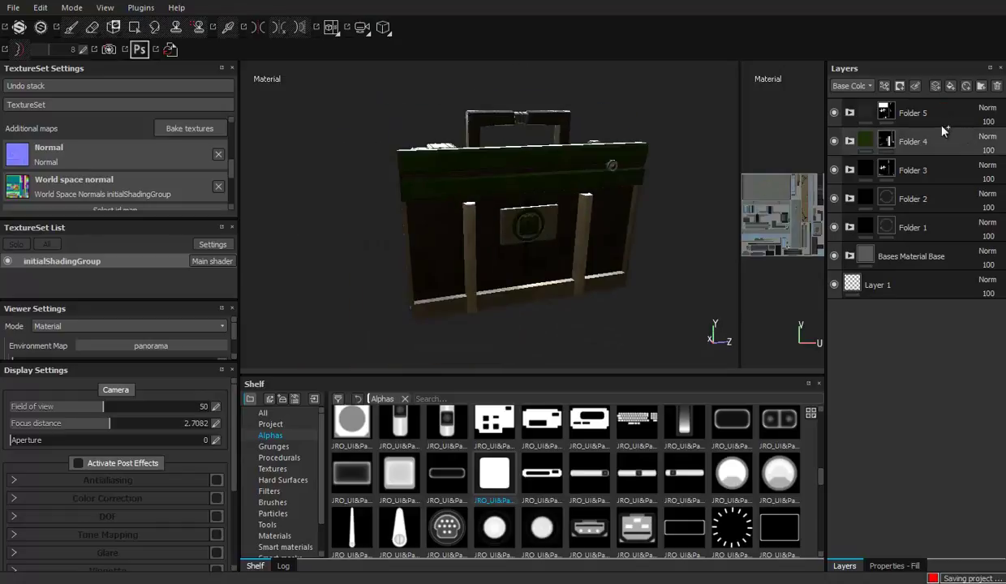
{"action": "left_click", "coordinate": [951, 87]}
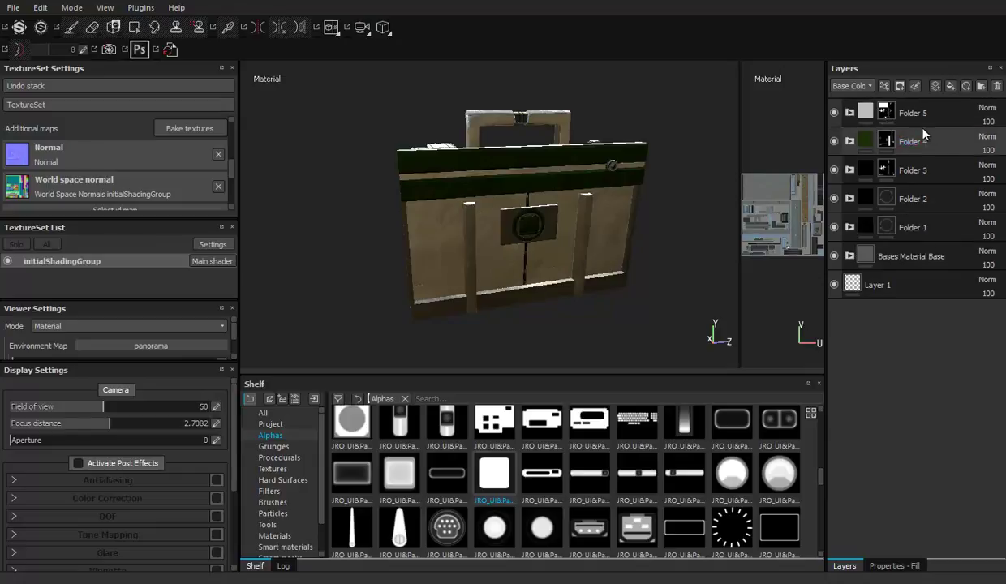
Add Fill layer 3 above Folder 5 using only colour, roughness and metal channels
{"action": "left_click", "coordinate": [903, 120]}
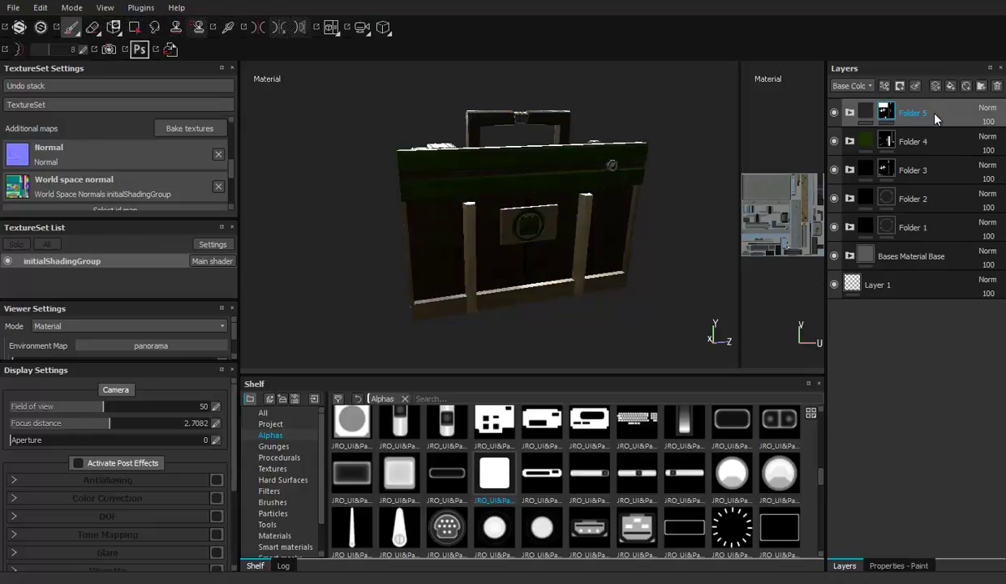
{"action": "left_click", "coordinate": [954, 88]}
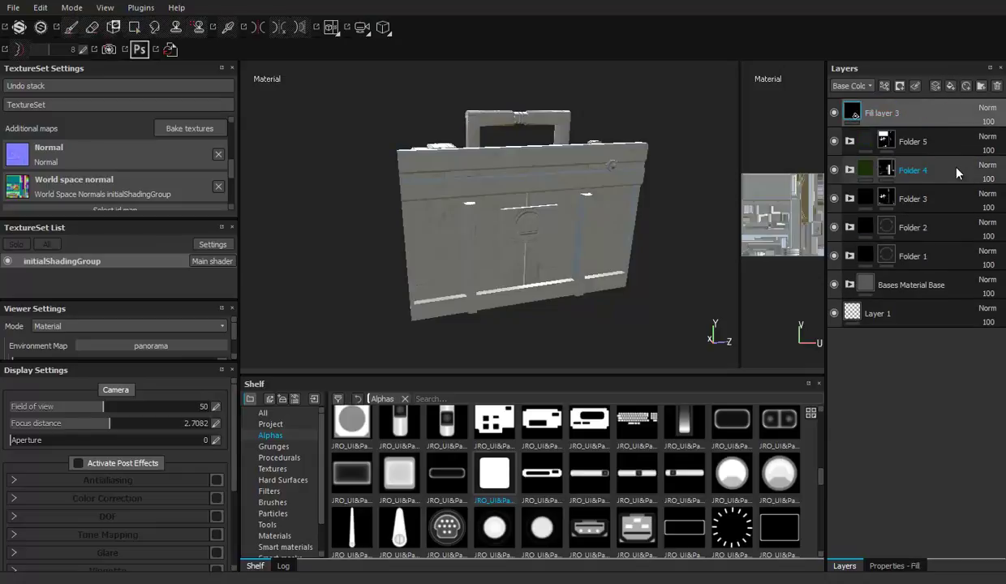
{"action": "left_click", "coordinate": [893, 564]}
{"action": "left_click", "coordinate": [918, 234]}
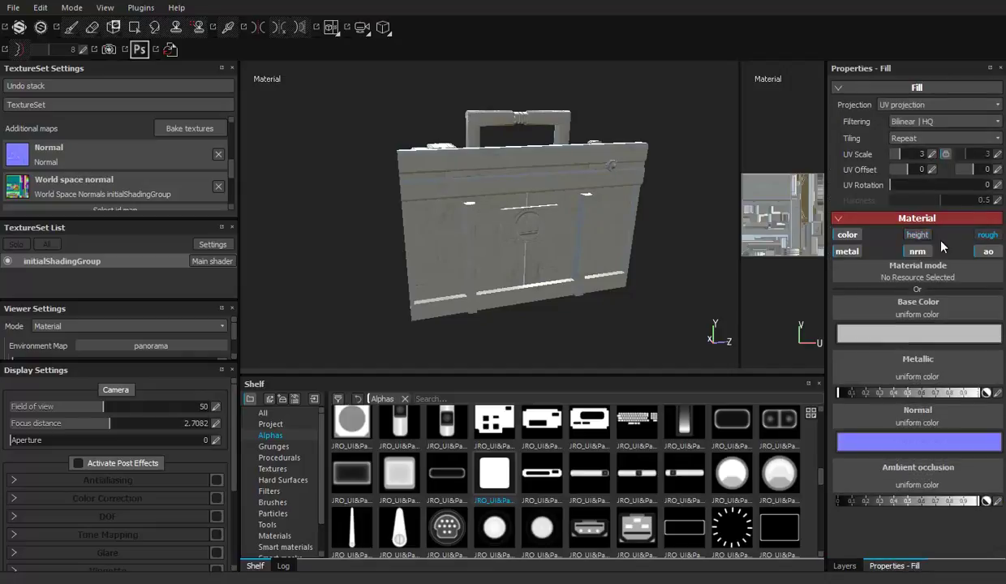
{"action": "left_click", "coordinate": [847, 250]}
{"action": "left_click", "coordinate": [988, 252]}
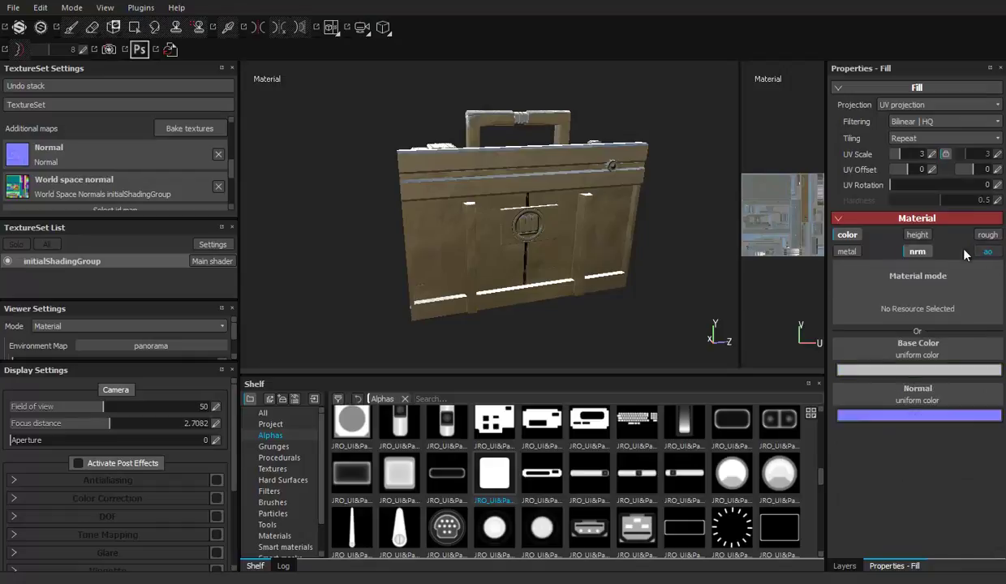
{"action": "left_click", "coordinate": [918, 251]}
{"action": "left_click", "coordinate": [987, 235]}
{"action": "left_click", "coordinate": [854, 254]}
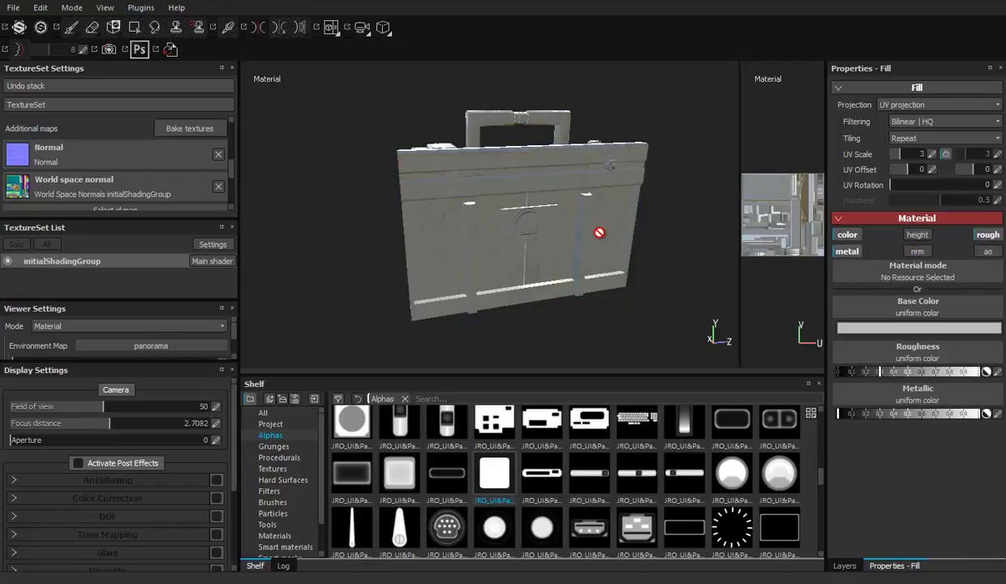
{"action": "left_click_drag", "start_coordinate": [597, 231], "coordinate": [598, 277], "text": "alt"}
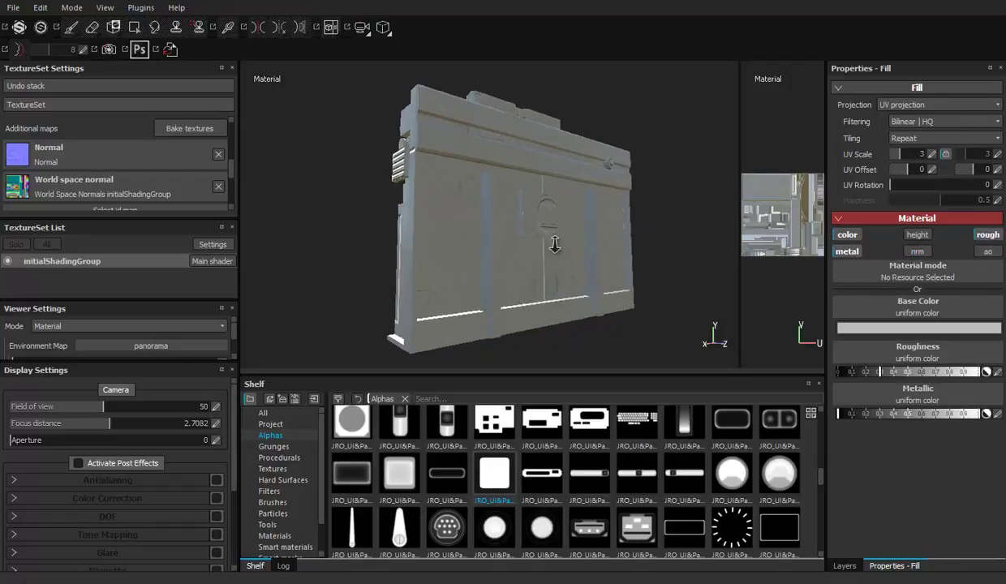
Make the fill's base colour dark grey with Metallic at 1
{"action": "left_click", "coordinate": [885, 328]}
{"action": "left_click_drag", "start_coordinate": [788, 347], "coordinate": [787, 363]}
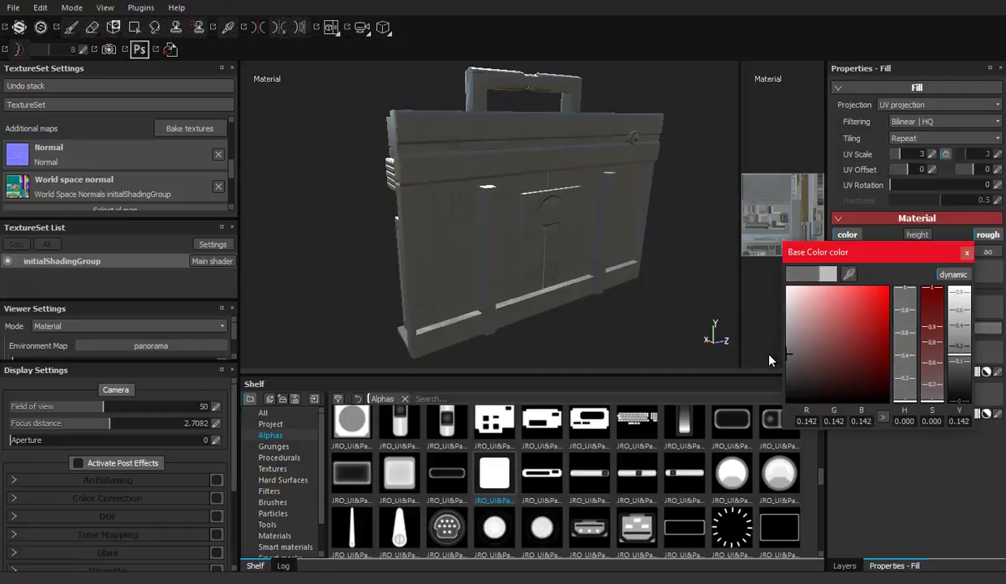
{"action": "left_click", "coordinate": [966, 253]}
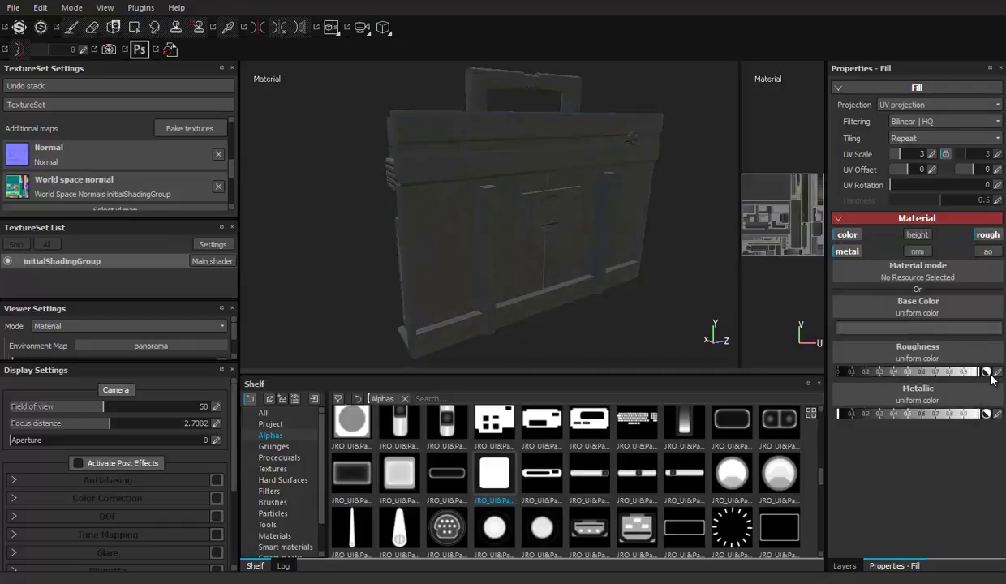
{"action": "left_click_drag", "start_coordinate": [893, 414], "coordinate": [991, 415]}
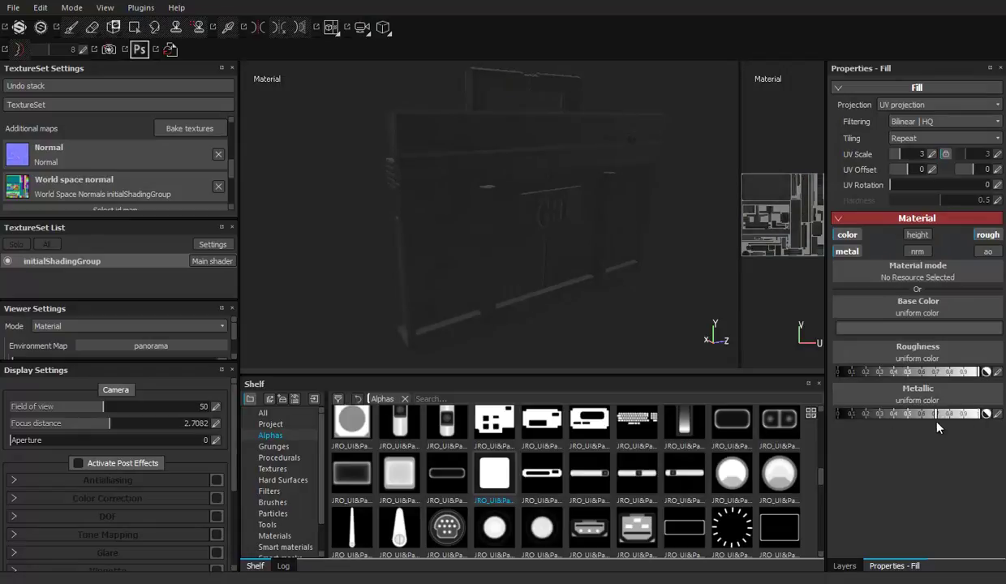
{"action": "left_click", "coordinate": [845, 566]}
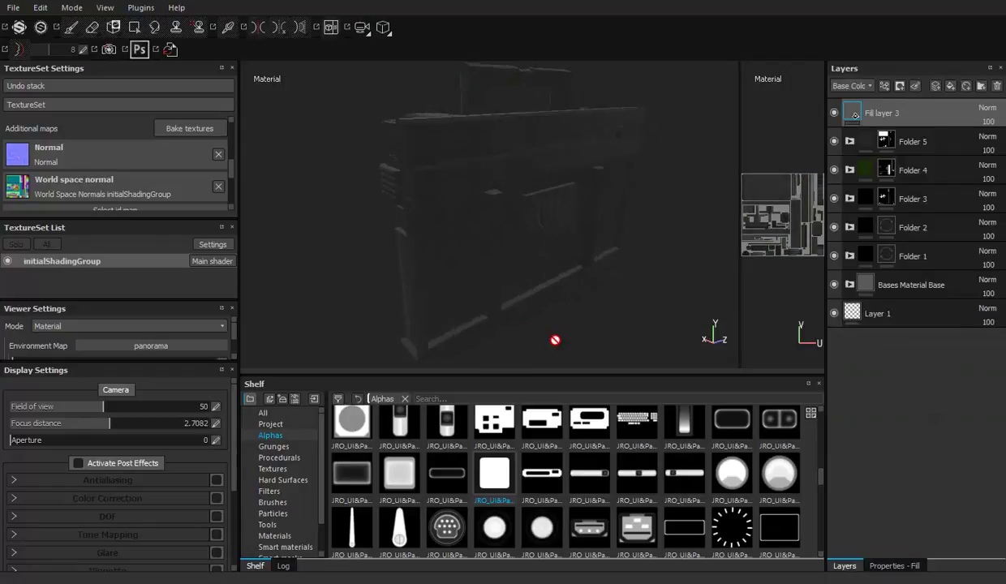
{"action": "left_click_drag", "start_coordinate": [556, 342], "coordinate": [535, 264], "text": "alt"}
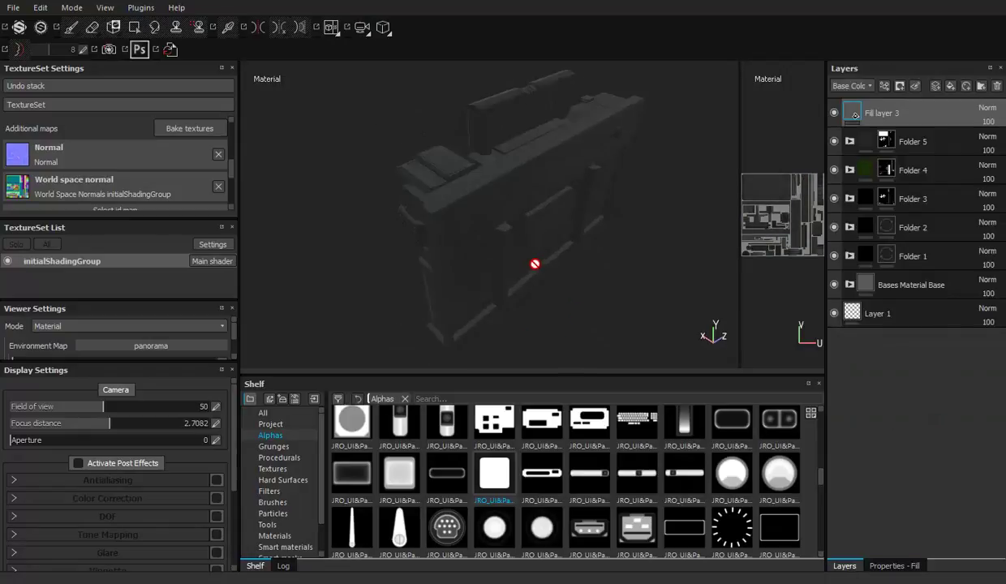
Give Fill layer 3 a black mask and add a generator to it
{"action": "right_click", "coordinate": [892, 118]}
{"action": "left_click", "coordinate": [893, 132]}
{"action": "right_click", "coordinate": [896, 119]}
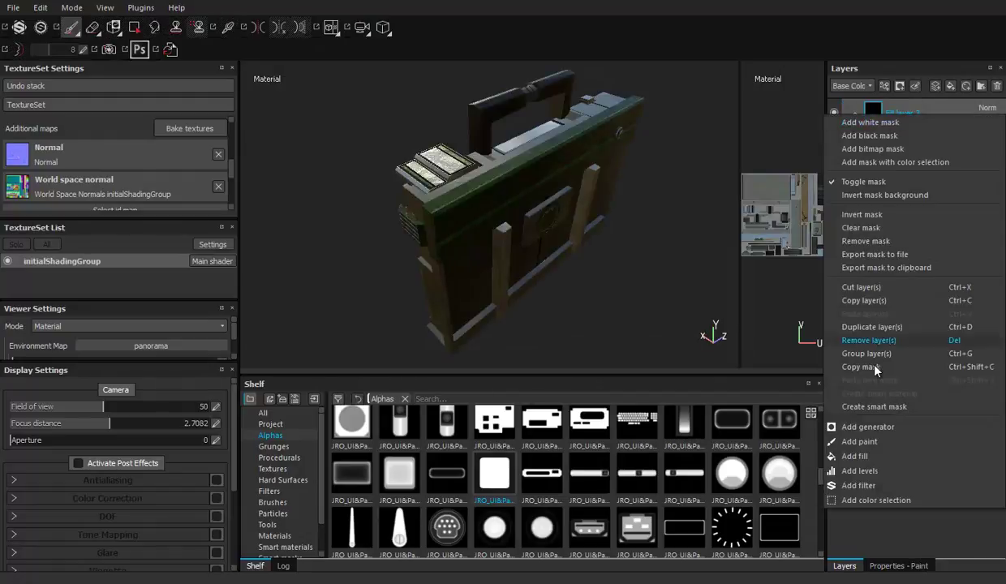
{"action": "left_click", "coordinate": [879, 430]}
Use MG Metal Edge Wear as the mask generator with Wear Level 0.89
{"action": "left_click", "coordinate": [898, 566]}
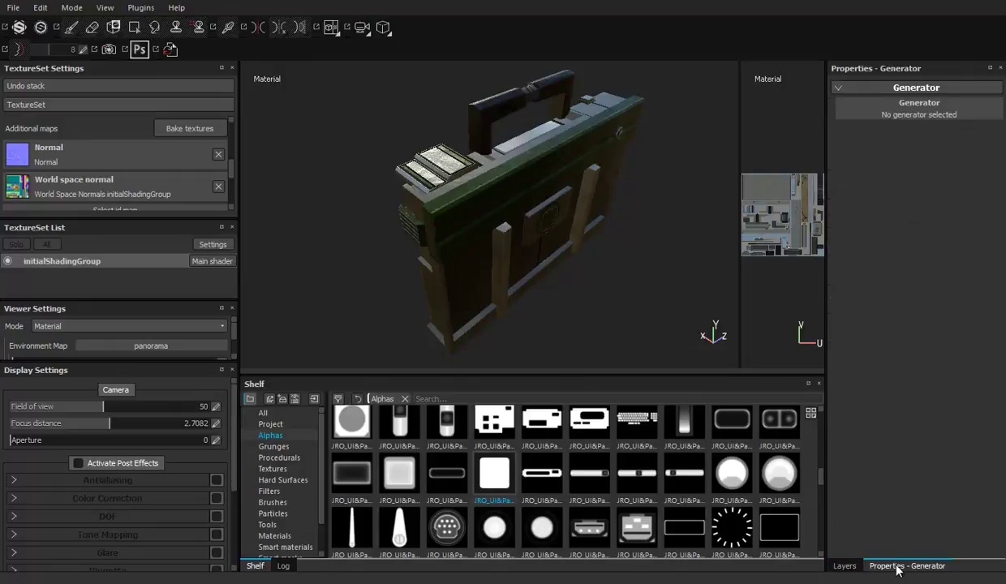
{"action": "left_click", "coordinate": [893, 110]}
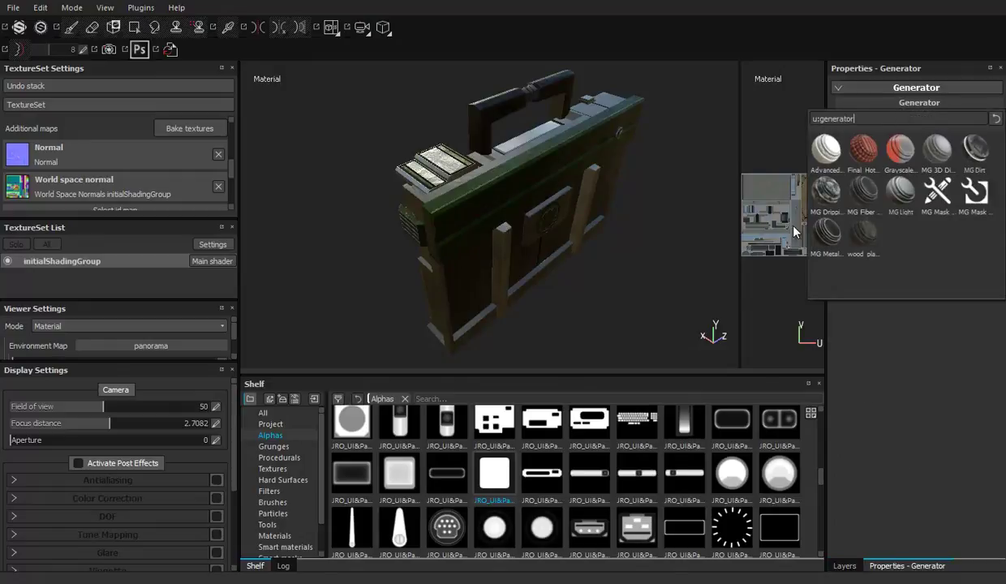
{"action": "left_click", "coordinate": [826, 236]}
{"action": "left_click_drag", "start_coordinate": [584, 236], "coordinate": [560, 195], "text": "alt"}
{"action": "mouse_move", "coordinate": [966, 180]}
{"action": "left_mouse_down"}
{"action": "mouse_move", "coordinate": [976, 180]}
{"action": "mouse_move", "coordinate": [872, 197]}
{"action": "mouse_move", "coordinate": [989, 197]}
{"action": "mouse_move", "coordinate": [854, 197]}
{"action": "left_mouse_up"}
{"action": "left_click_drag", "start_coordinate": [521, 175], "coordinate": [568, 194], "text": "alt"}
{"action": "right_click_drag", "start_coordinate": [568, 195], "coordinate": [685, 209], "text": "alt"}
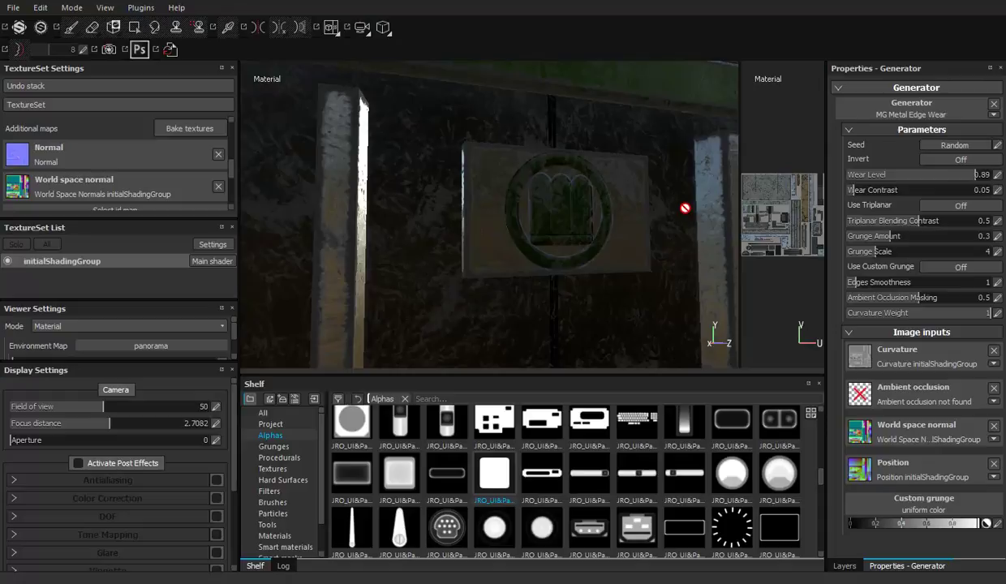
Bake the initialShadingGroup textures with the Normal map unchecked
{"action": "left_click", "coordinate": [182, 127]}
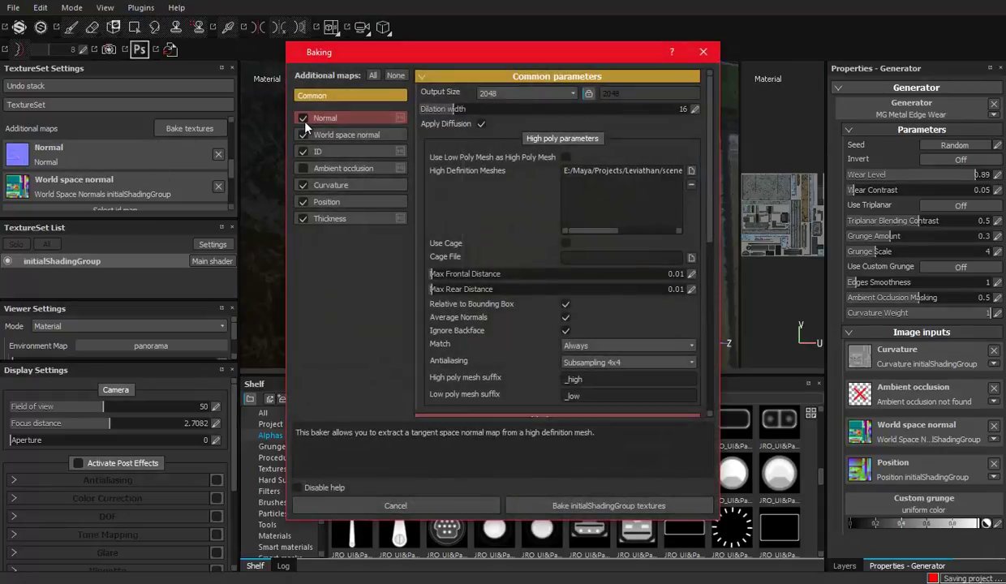
{"action": "left_click", "coordinate": [304, 119]}
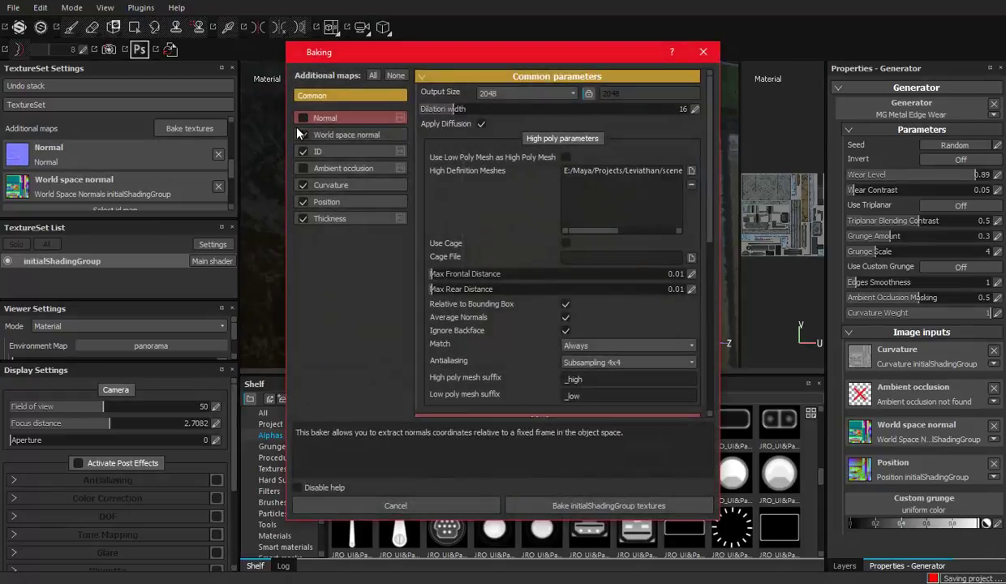
{"action": "left_click", "coordinate": [577, 507]}
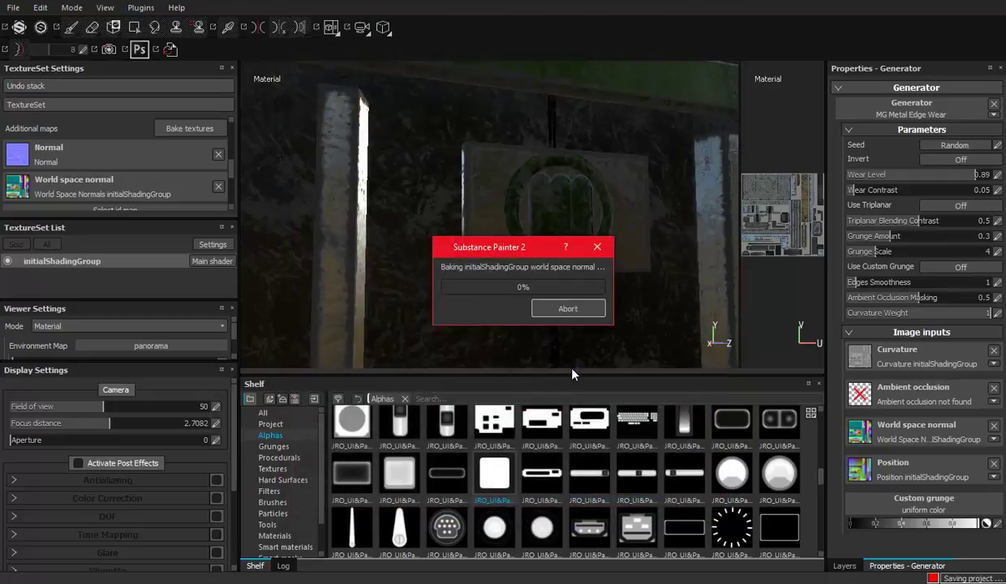
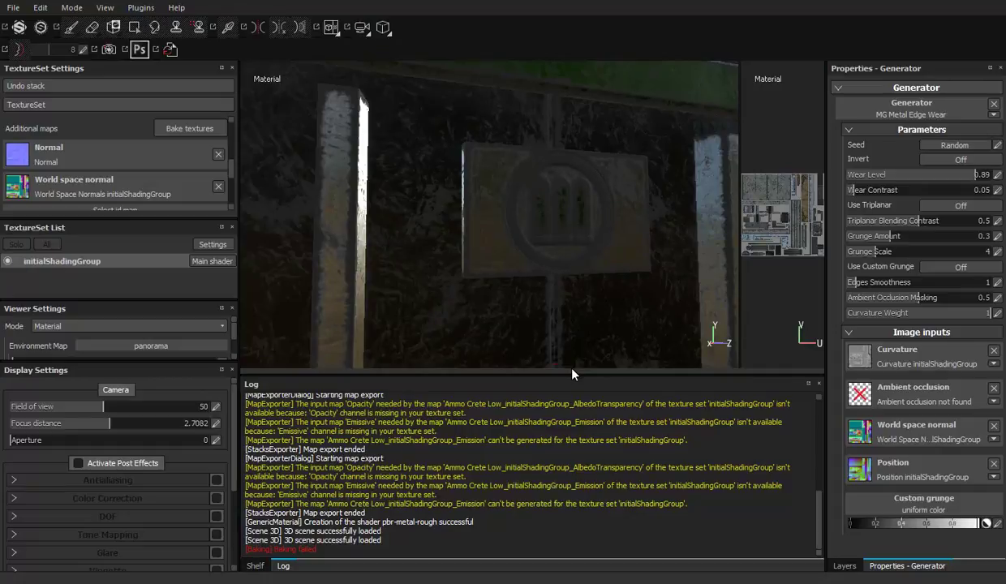
Show the Alphas shelf and set the edge wear to wear level 0.73 and contrast 0.95
{"action": "left_click", "coordinate": [255, 566]}
{"action": "mouse_move", "coordinate": [989, 183]}
{"action": "left_mouse_down"}
{"action": "mouse_move", "coordinate": [842, 177]}
{"action": "mouse_move", "coordinate": [863, 179]}
{"action": "left_mouse_up"}
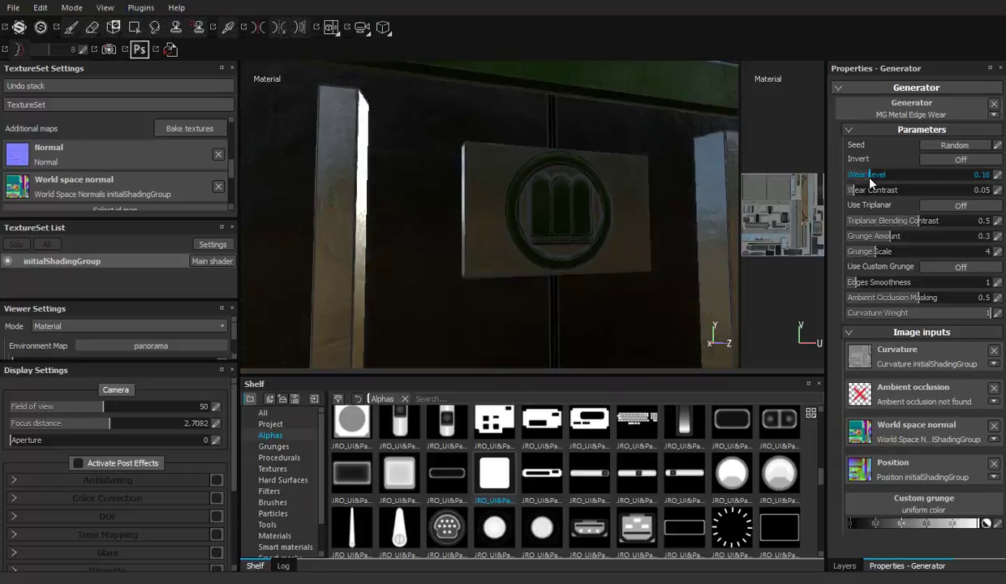
{"action": "left_click_drag", "start_coordinate": [855, 190], "coordinate": [941, 195]}
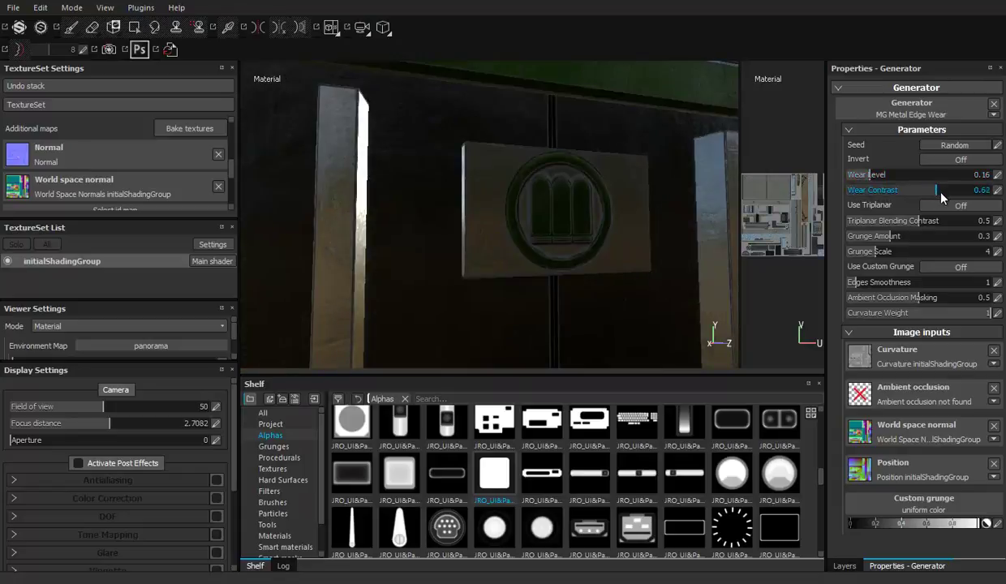
{"action": "mouse_move", "coordinate": [860, 177]}
{"action": "left_mouse_down"}
{"action": "mouse_move", "coordinate": [972, 191]}
{"action": "mouse_move", "coordinate": [975, 184]}
{"action": "mouse_move", "coordinate": [987, 196]}
{"action": "mouse_move", "coordinate": [954, 179]}
{"action": "left_mouse_up"}
Select Fill layer 3 and toggle its fill's base colour channel
{"action": "left_click", "coordinate": [844, 566]}
{"action": "left_click", "coordinate": [852, 113]}
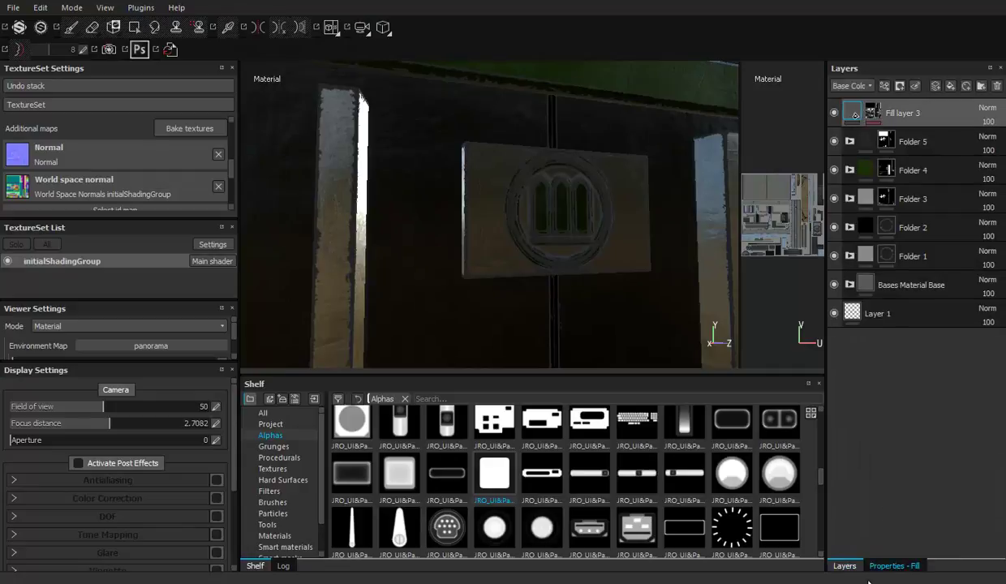
{"action": "left_click", "coordinate": [869, 565]}
{"action": "left_click", "coordinate": [859, 232]}
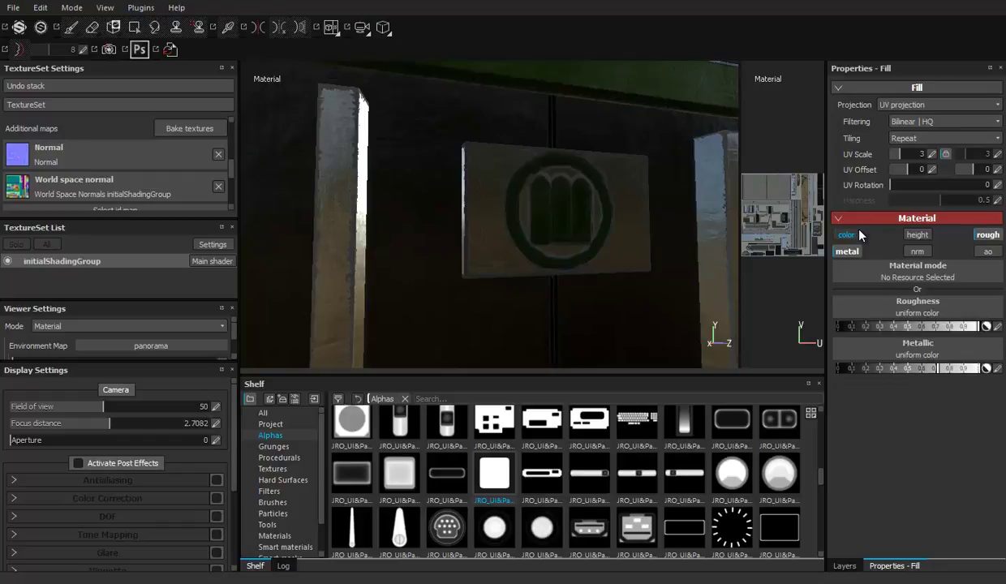
{"action": "left_click", "coordinate": [844, 566]}
Select Fill layer 3's MG Metal Edge Wear generator and lower its wear contrast to 0.63
{"action": "left_click", "coordinate": [878, 115]}
{"action": "left_click", "coordinate": [888, 135]}
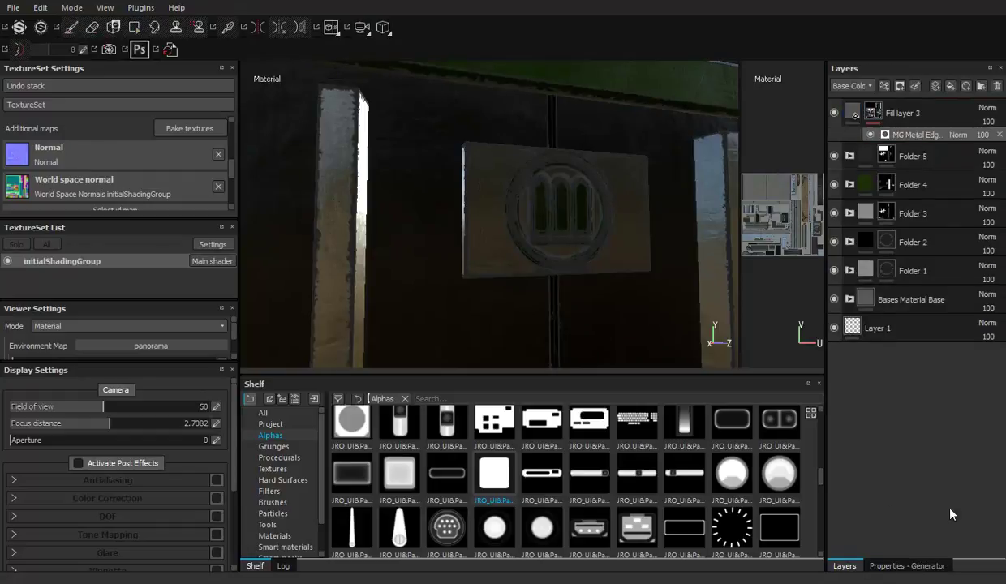
{"action": "left_click", "coordinate": [892, 564]}
{"action": "left_click_drag", "start_coordinate": [954, 174], "coordinate": [971, 177]}
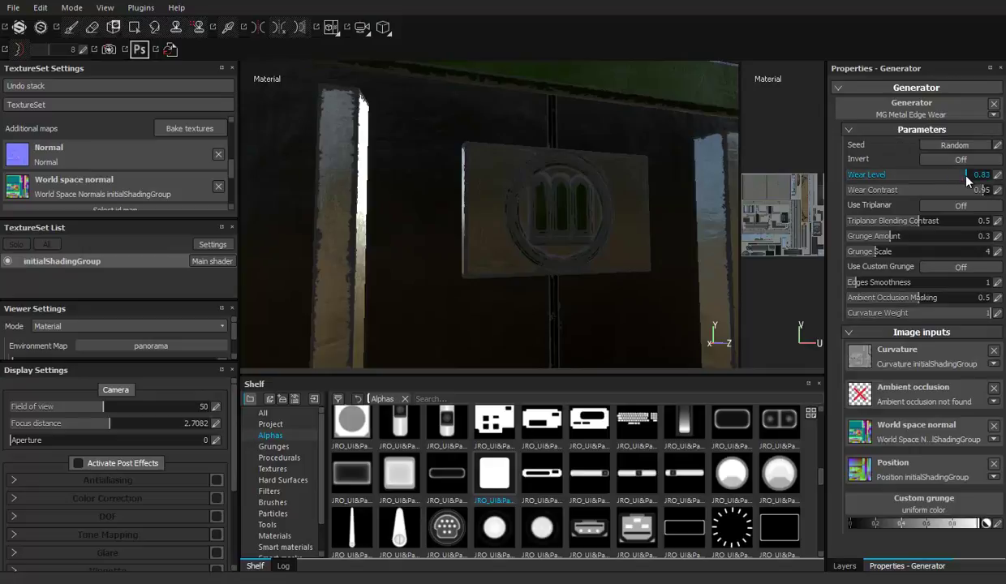
{"action": "left_click", "coordinate": [970, 190]}
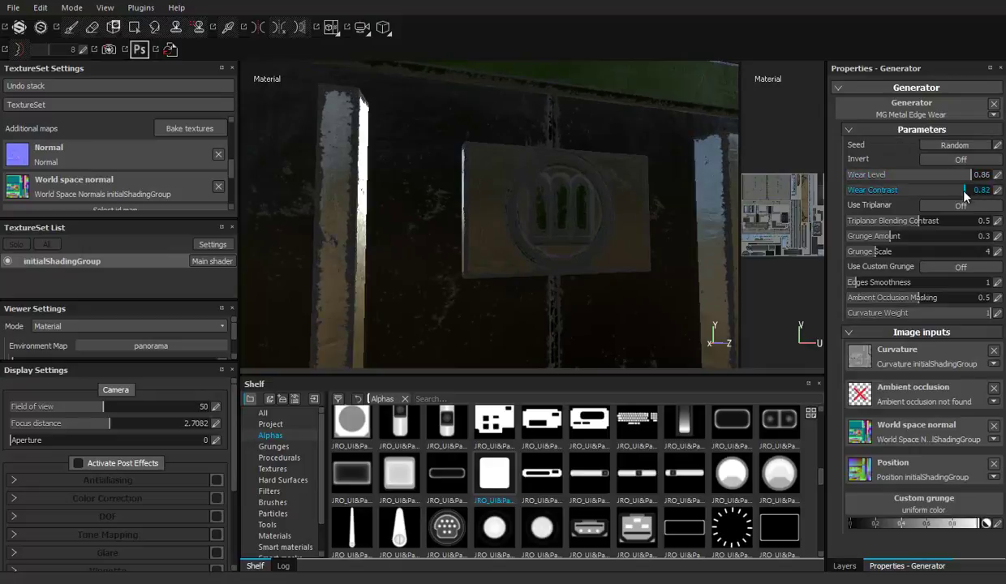
{"action": "left_click_drag", "start_coordinate": [958, 192], "coordinate": [953, 191]}
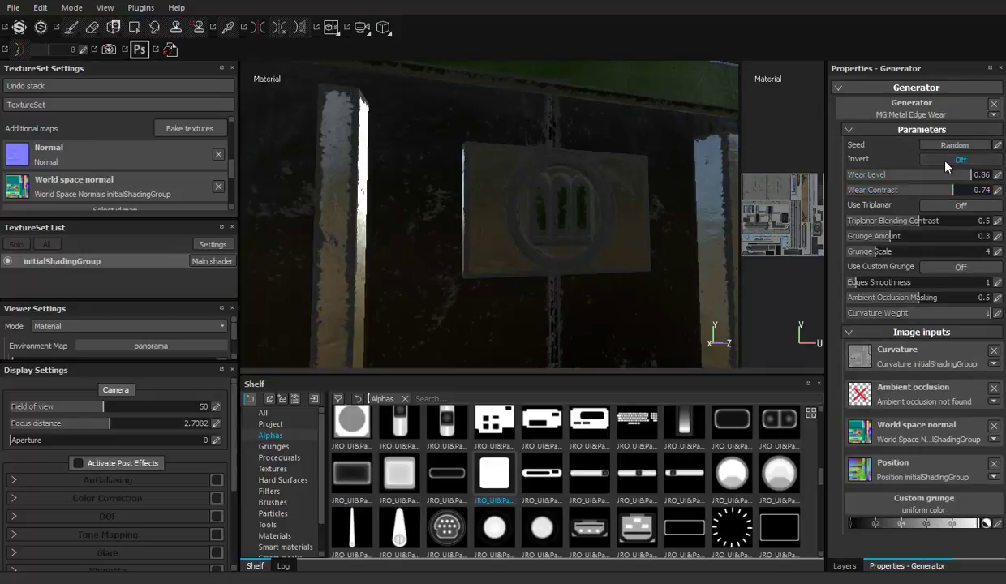
{"action": "left_click_drag", "start_coordinate": [947, 192], "coordinate": [929, 194]}
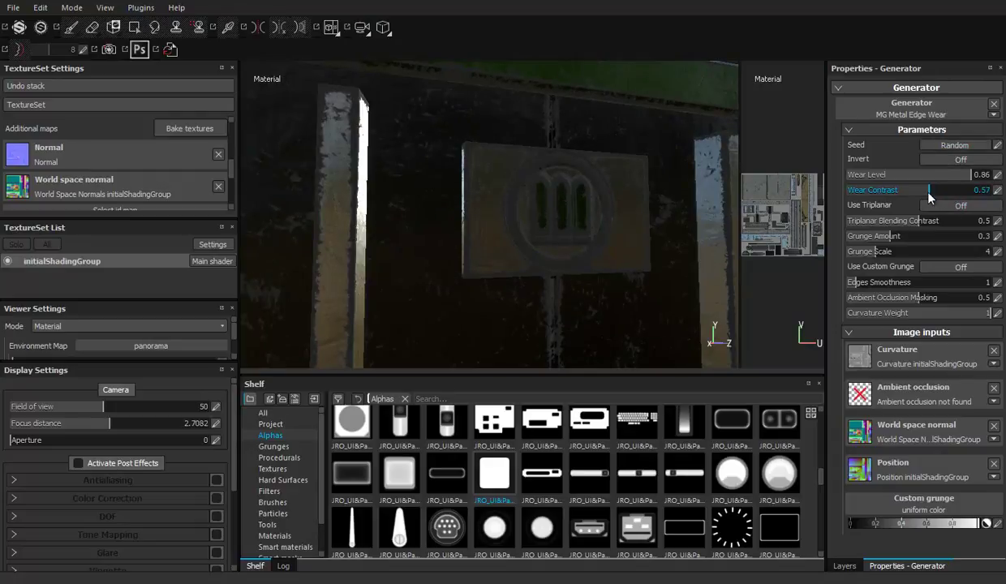
{"action": "mouse_move", "coordinate": [919, 195]}
{"action": "left_mouse_down"}
{"action": "mouse_move", "coordinate": [823, 205]}
{"action": "mouse_move", "coordinate": [913, 216]}
{"action": "left_mouse_up"}
Raise the wear level to 0.84, leaving mask inversion off
{"action": "left_click", "coordinate": [953, 177]}
{"action": "left_click_drag", "start_coordinate": [952, 179], "coordinate": [960, 172]}
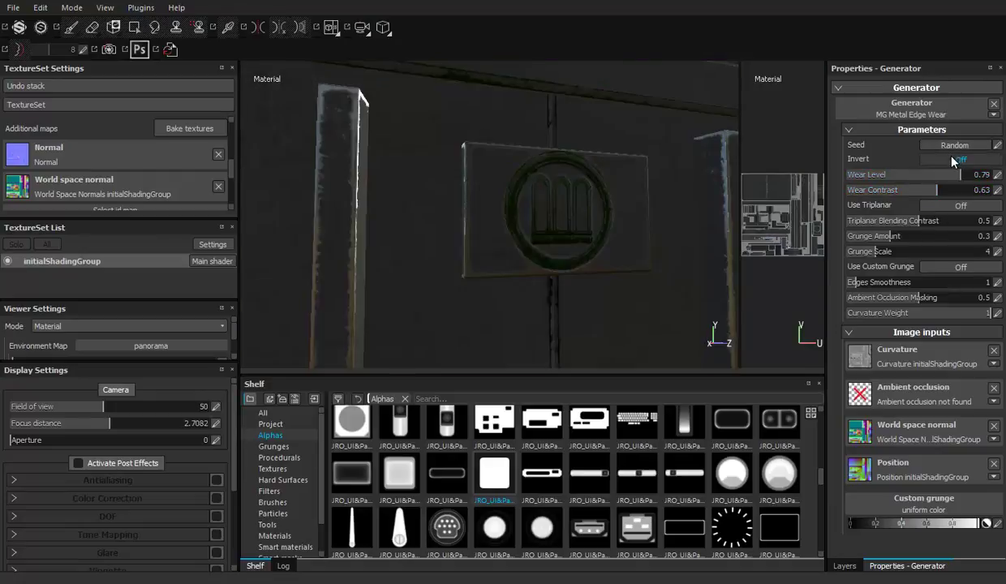
{"action": "left_click", "coordinate": [964, 163]}
{"action": "left_click", "coordinate": [962, 160]}
{"action": "left_click_drag", "start_coordinate": [963, 175], "coordinate": [969, 180]}
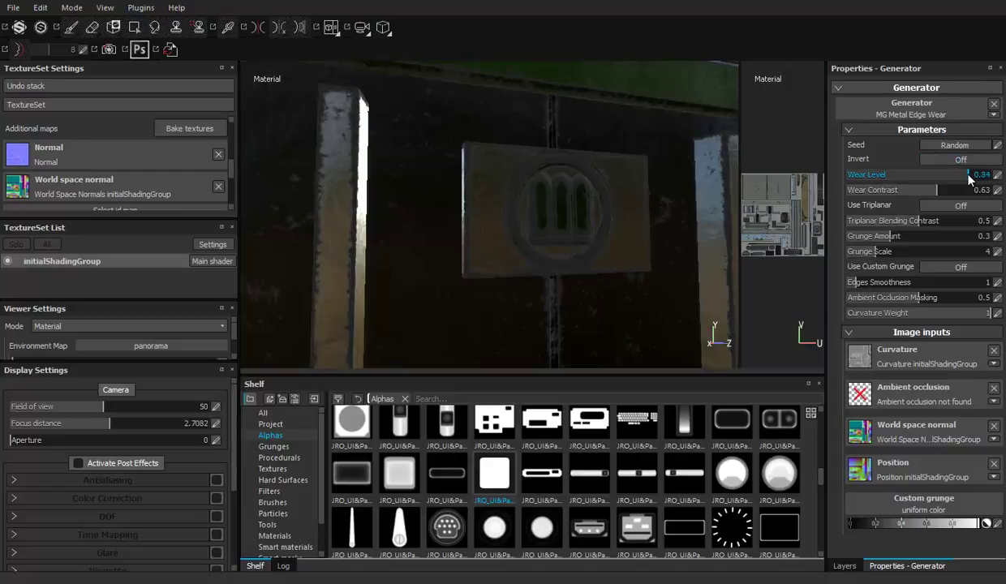
Make Fill layer 3 almost fully metallic and stop it affecting base colour
{"action": "left_click", "coordinate": [847, 566]}
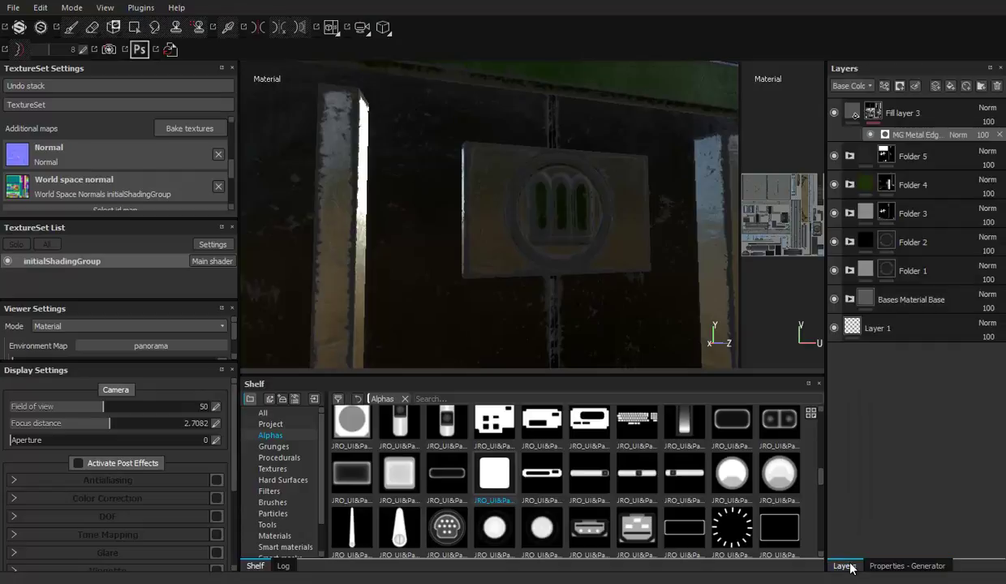
{"action": "left_click", "coordinate": [857, 114]}
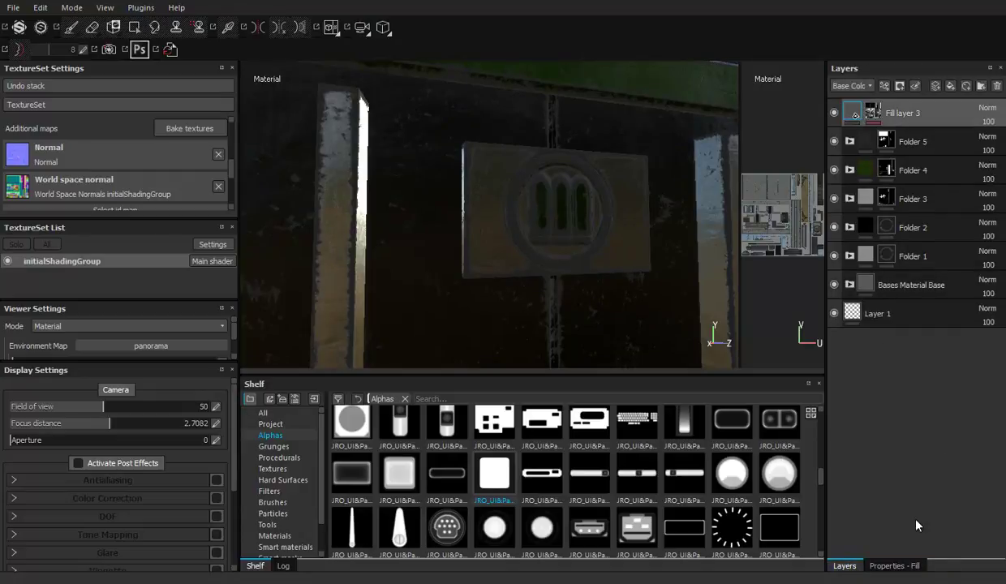
{"action": "left_click", "coordinate": [885, 566]}
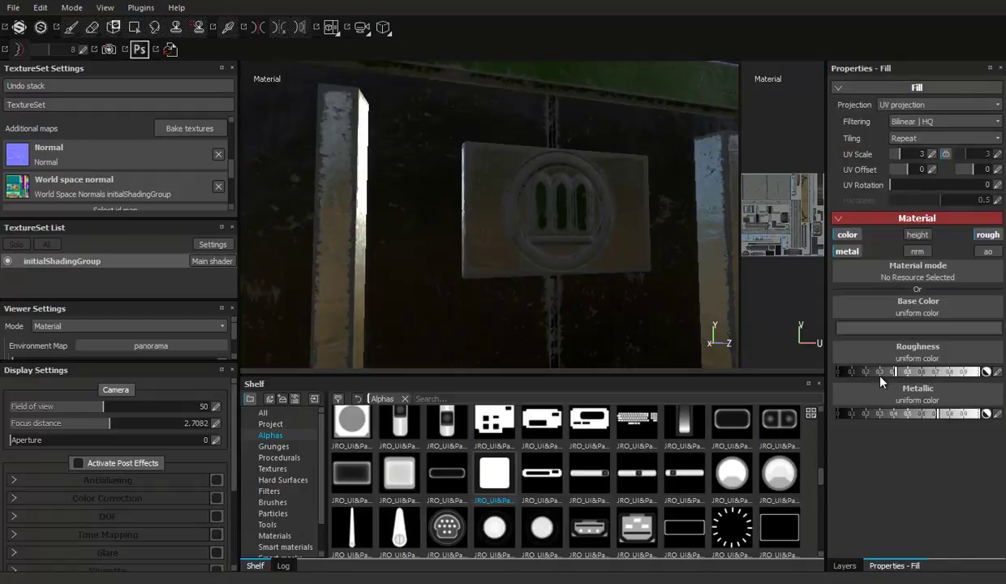
{"action": "left_click_drag", "start_coordinate": [912, 408], "coordinate": [837, 411]}
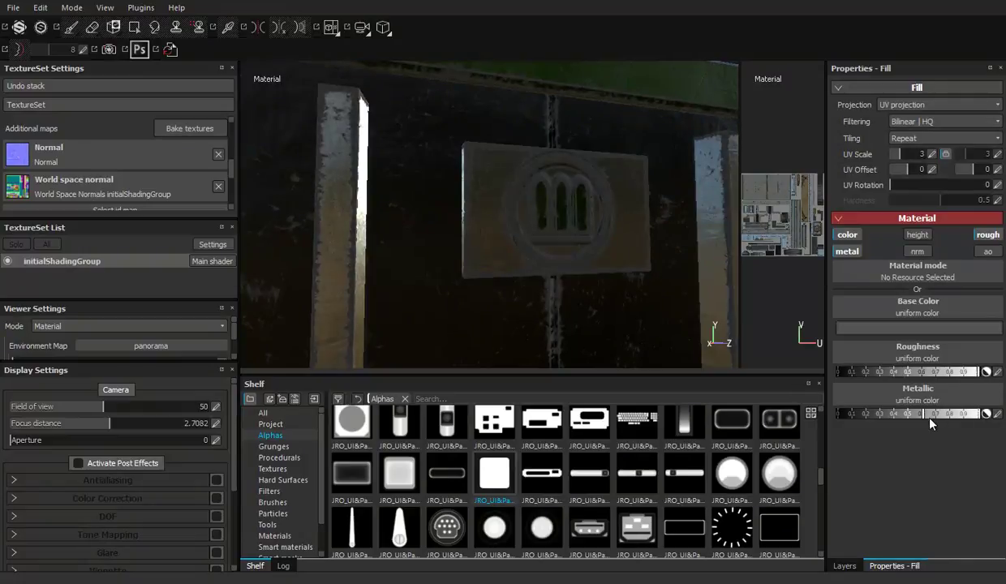
{"action": "left_click_drag", "start_coordinate": [903, 411], "coordinate": [974, 413]}
{"action": "left_click", "coordinate": [847, 235]}
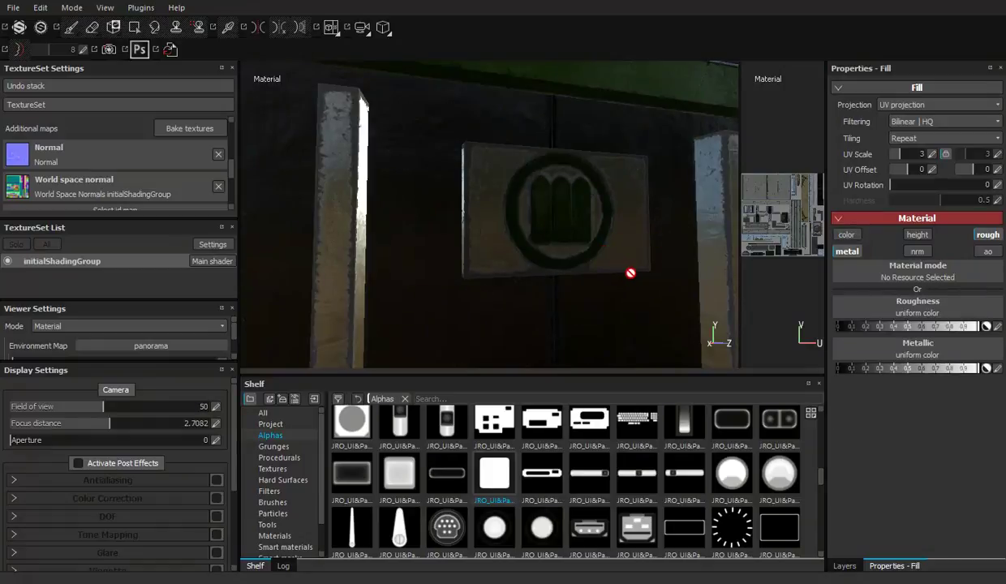
{"action": "left_click", "coordinate": [840, 565]}
Change the edge wear generator's wear level, typing 0.95
{"action": "left_click", "coordinate": [876, 111]}
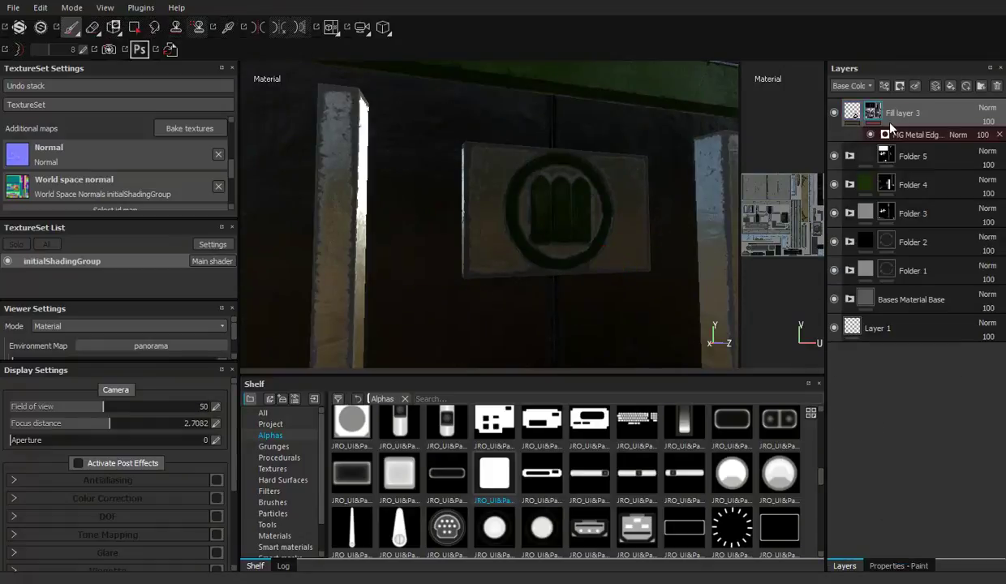
{"action": "left_click", "coordinate": [899, 566]}
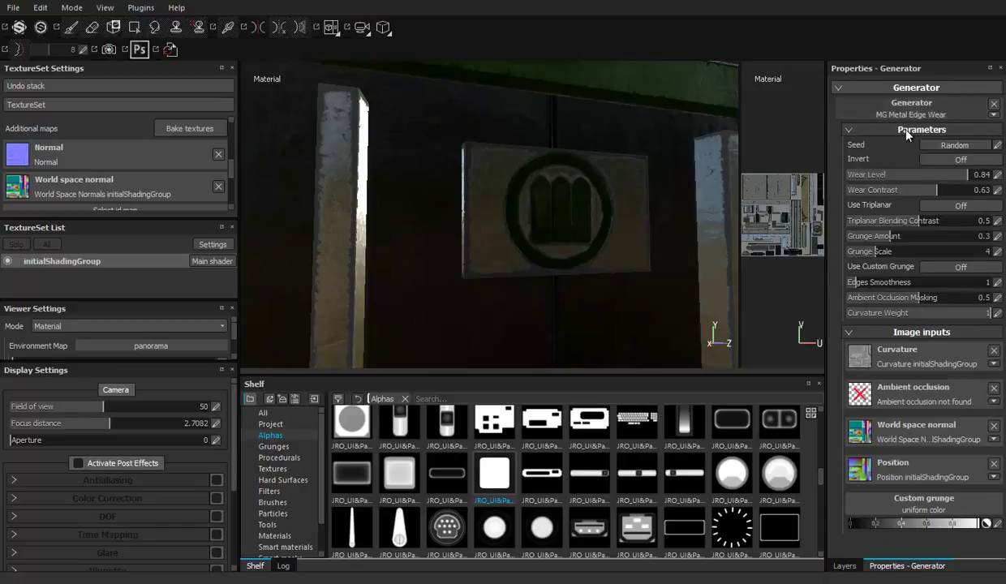
{"action": "left_click_drag", "start_coordinate": [933, 175], "coordinate": [951, 175]}
{"action": "mouse_move", "coordinate": [647, 166]}
{"action": "left_mouse_down", "text": "alt"}
{"action": "mouse_move", "coordinate": [579, 72]}
{"action": "mouse_move", "coordinate": [494, 32]}
{"action": "left_mouse_up", "text": "alt"}
{"action": "left_click", "coordinate": [978, 174]}
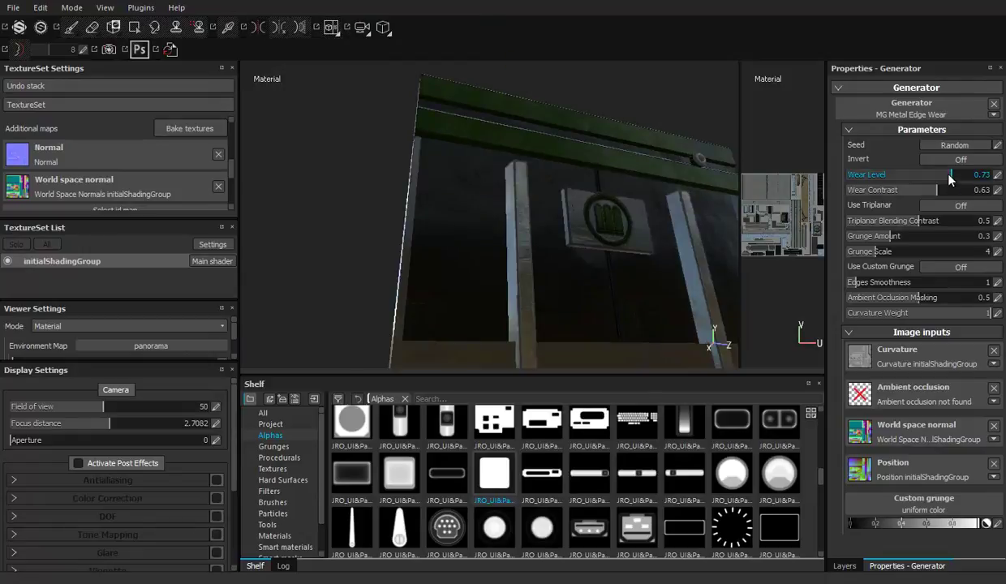
{"action": "type", "text": "0.95"}
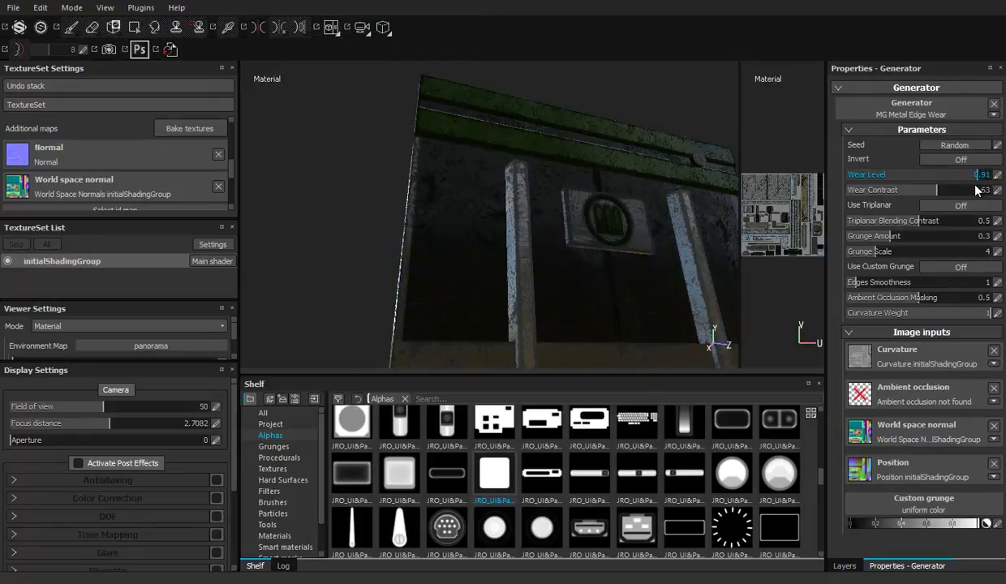
{"action": "key", "text": "Return"}
{"action": "mouse_move", "coordinate": [723, 148]}
{"action": "left_mouse_down", "text": "alt"}
{"action": "mouse_move", "coordinate": [722, 192]}
{"action": "mouse_move", "coordinate": [588, 150]}
{"action": "mouse_move", "coordinate": [539, 166]}
{"action": "left_mouse_up", "text": "alt"}
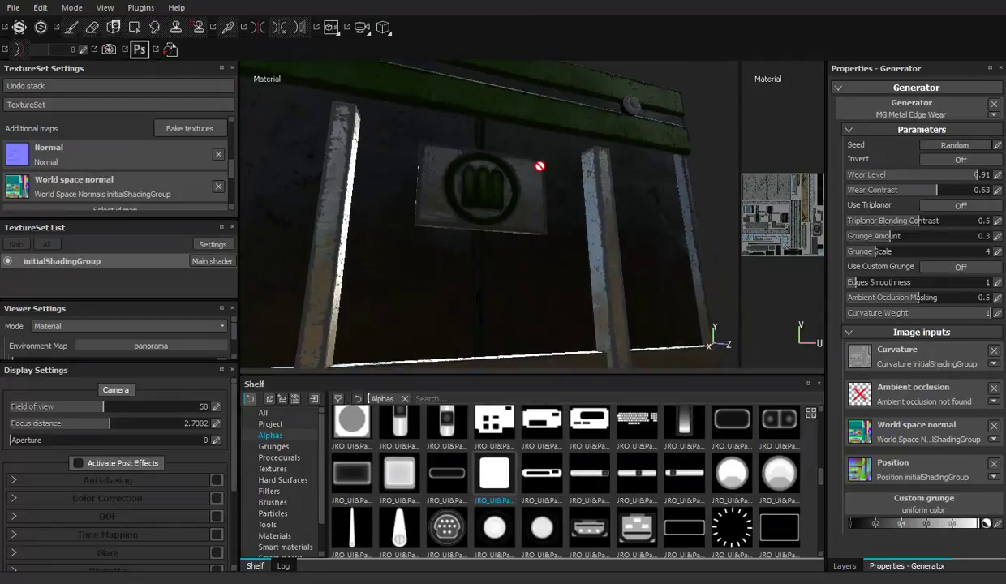
Settle the edge wear at wear level 0.91 and contrast 0.31
{"action": "left_click", "coordinate": [976, 174]}
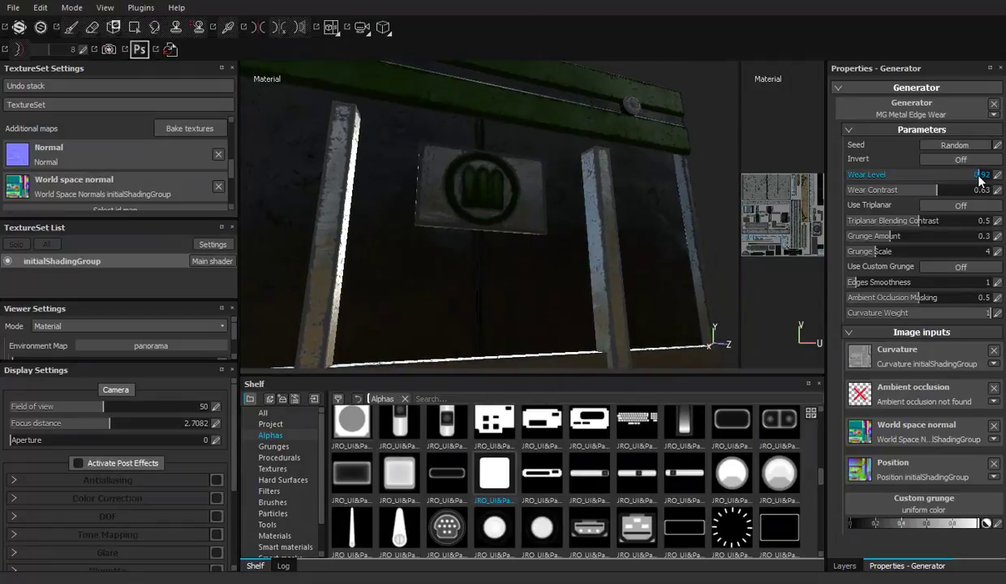
{"action": "left_click_drag", "start_coordinate": [939, 190], "coordinate": [887, 189]}
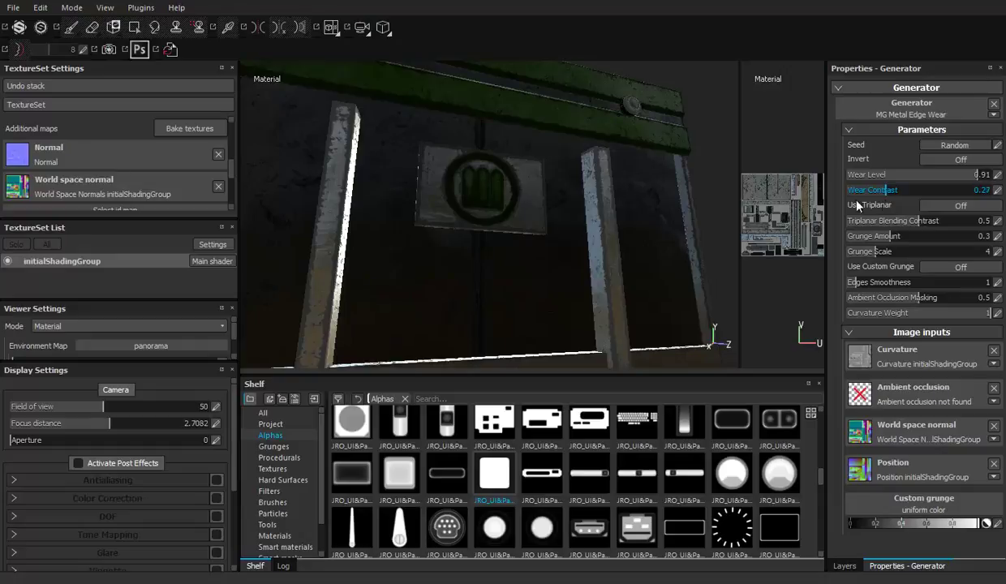
{"action": "type", "text": "1"}
{"action": "left_click_drag", "start_coordinate": [962, 190], "coordinate": [893, 190]}
{"action": "left_click_drag", "start_coordinate": [541, 170], "coordinate": [754, 323], "text": "alt"}
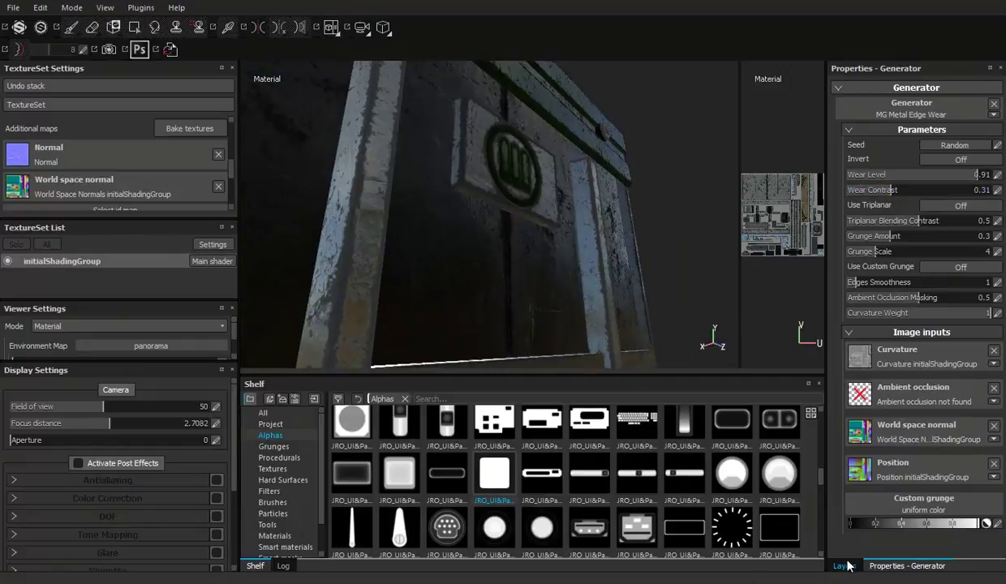
{"action": "left_click", "coordinate": [844, 566]}
{"action": "mouse_move", "coordinate": [492, 206]}
{"action": "left_mouse_down", "text": "alt"}
{"action": "mouse_move", "coordinate": [562, 180]}
{"action": "mouse_move", "coordinate": [494, 169]}
{"action": "left_mouse_up", "text": "alt"}
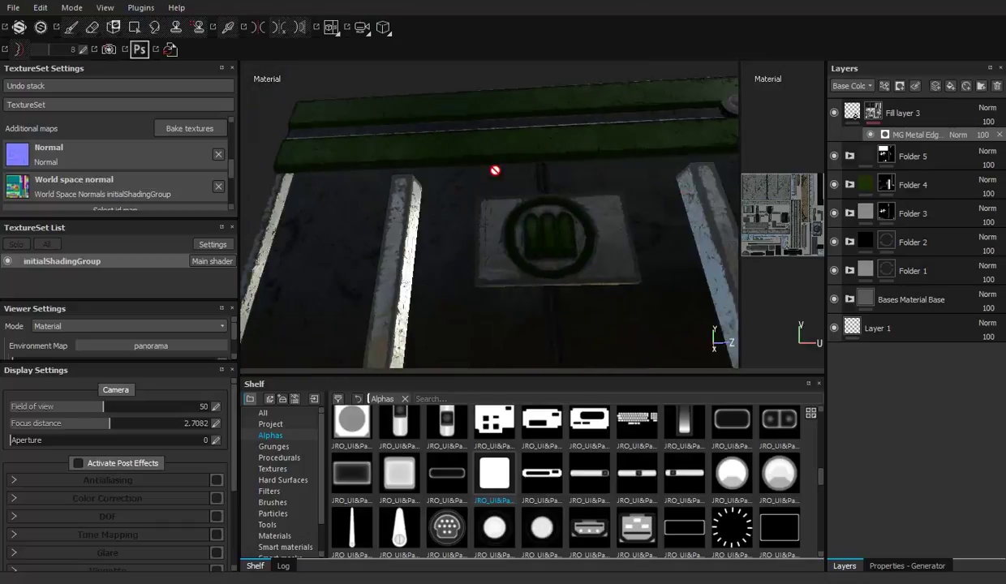
Re-enable base colour on Fill layer 3's fill
{"action": "left_click", "coordinate": [902, 112]}
{"action": "left_click", "coordinate": [916, 562]}
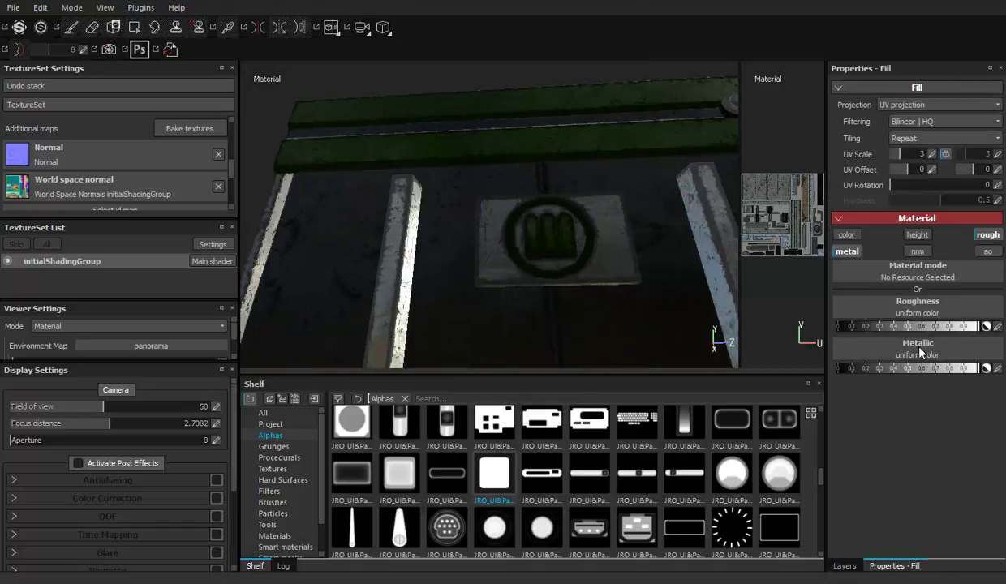
{"action": "left_click", "coordinate": [847, 234]}
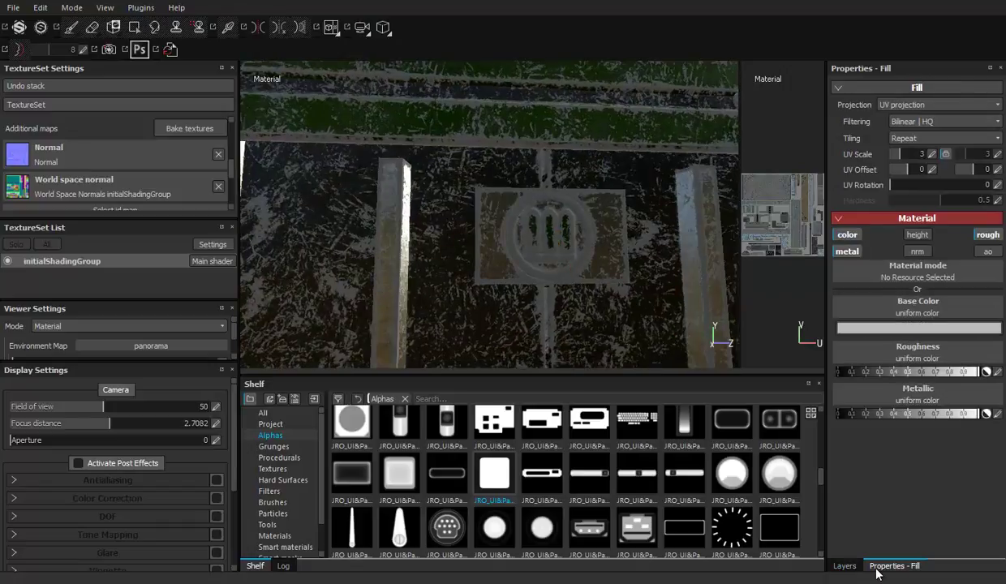
{"action": "left_click", "coordinate": [844, 565]}
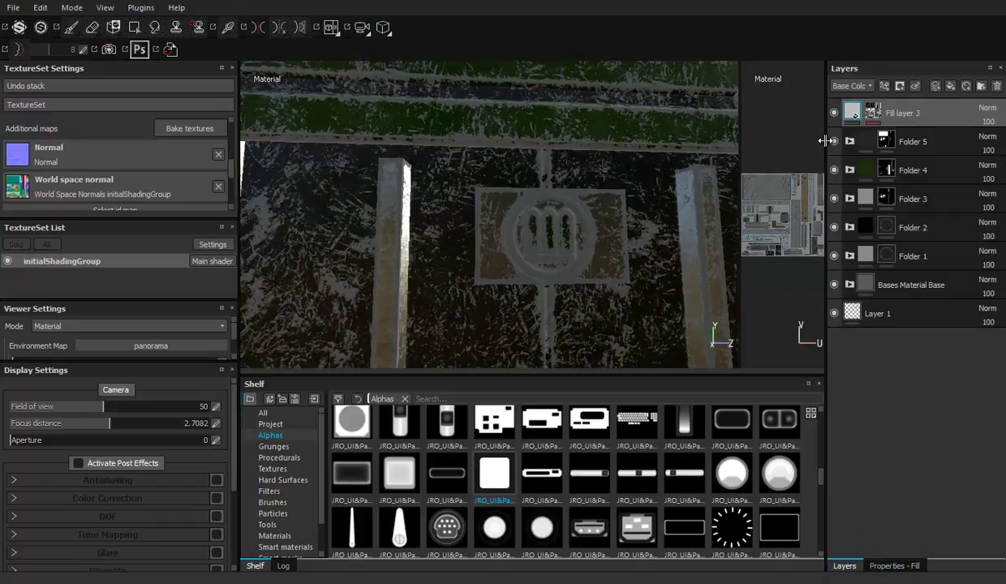
Set the edge wear generator to wear level 0.83 and contrast 0.47
{"action": "left_click", "coordinate": [873, 113]}
{"action": "left_click", "coordinate": [896, 564]}
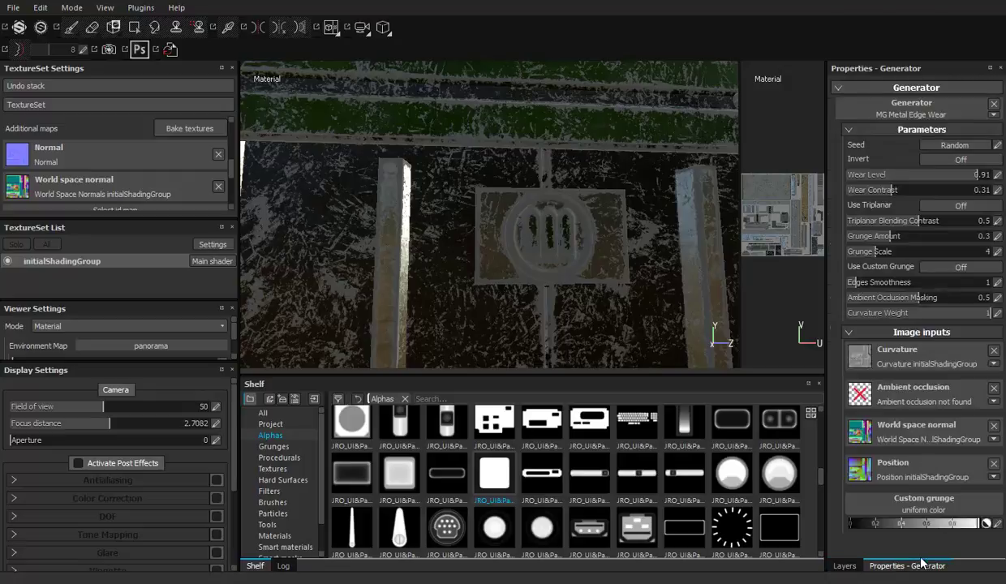
{"action": "mouse_move", "coordinate": [970, 177]}
{"action": "left_mouse_down"}
{"action": "mouse_move", "coordinate": [915, 199]}
{"action": "mouse_move", "coordinate": [971, 179]}
{"action": "left_mouse_up"}
{"action": "left_click", "coordinate": [973, 191]}
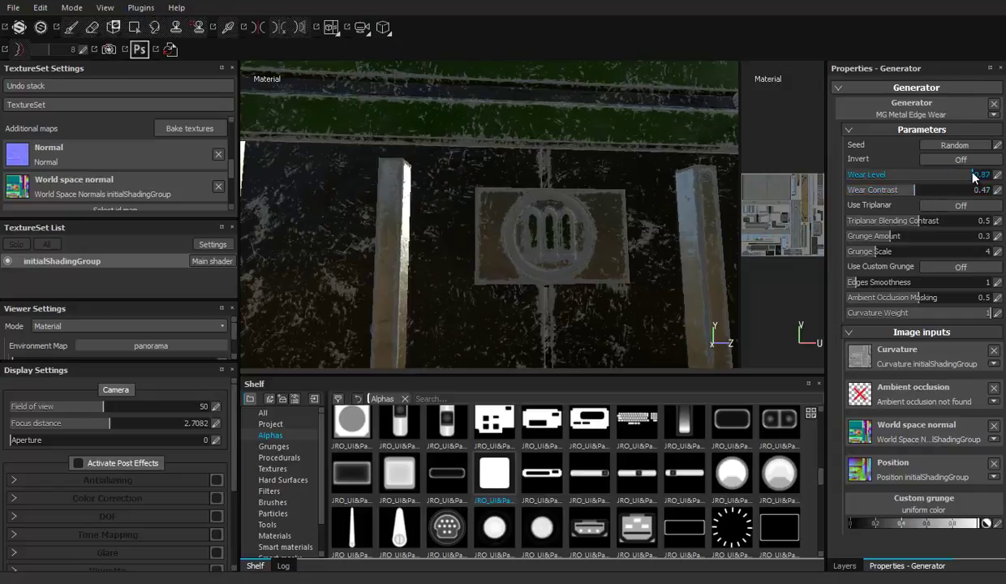
{"action": "left_click", "coordinate": [844, 566]}
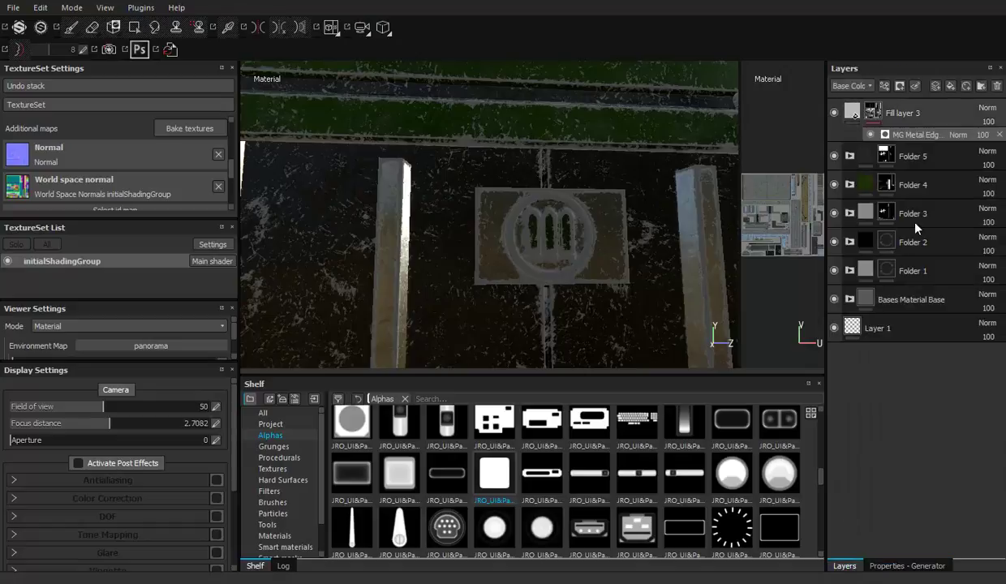
Turn Fill layer 3's base colour off again and save the project
{"action": "left_click", "coordinate": [856, 114]}
{"action": "left_click", "coordinate": [893, 565]}
{"action": "left_click", "coordinate": [847, 235]}
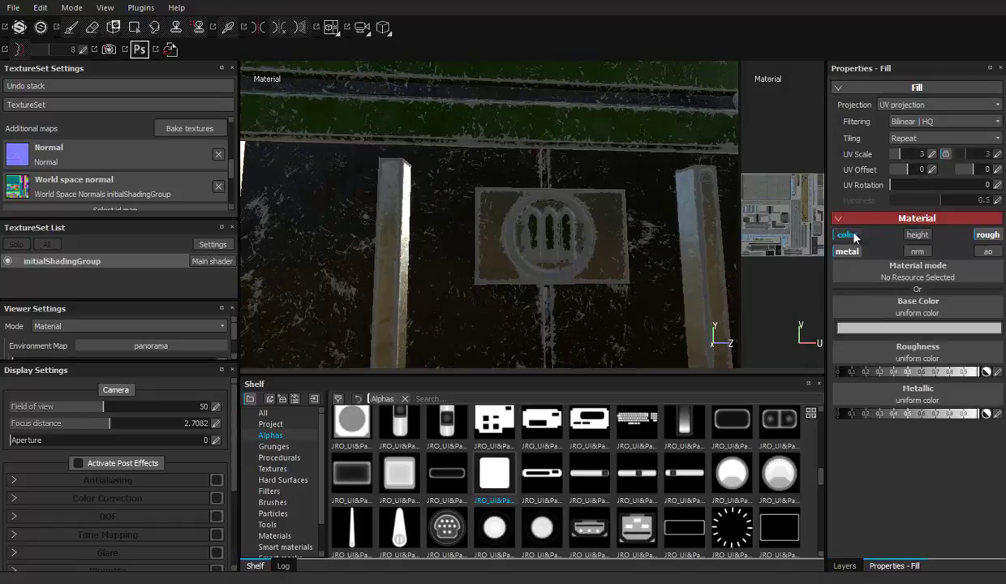
{"action": "mouse_move", "coordinate": [595, 269]}
{"action": "left_mouse_down", "text": "alt"}
{"action": "mouse_move", "coordinate": [553, 269]}
{"action": "mouse_move", "coordinate": [503, 203]}
{"action": "mouse_move", "coordinate": [568, 231]}
{"action": "mouse_move", "coordinate": [579, 175]}
{"action": "mouse_move", "coordinate": [431, 145]}
{"action": "mouse_move", "coordinate": [479, 153]}
{"action": "mouse_move", "coordinate": [523, 209]}
{"action": "mouse_move", "coordinate": [661, 281]}
{"action": "mouse_move", "coordinate": [639, 295]}
{"action": "mouse_move", "coordinate": [556, 217]}
{"action": "mouse_move", "coordinate": [615, 229]}
{"action": "mouse_move", "coordinate": [491, 172]}
{"action": "left_mouse_up", "text": "alt"}
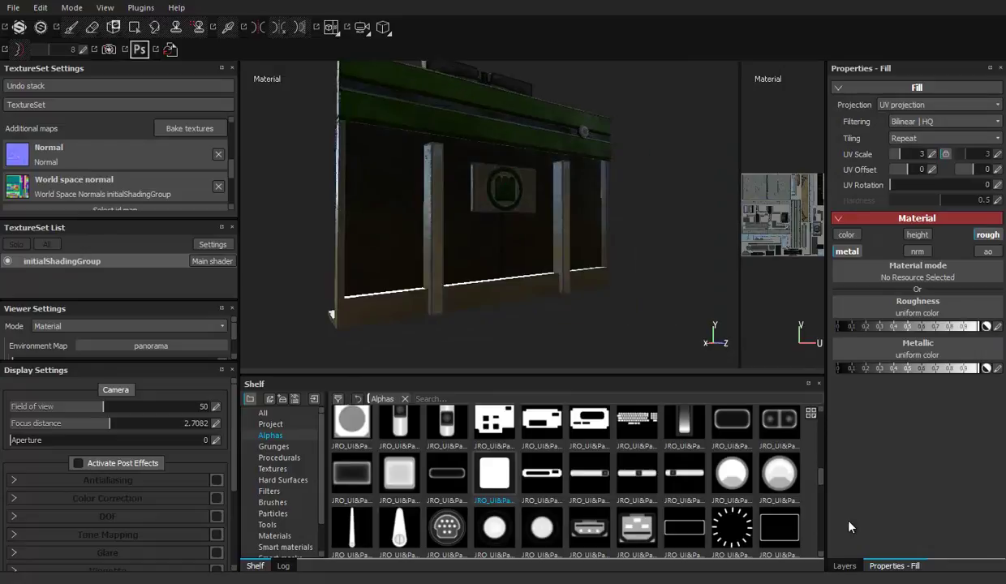
{"action": "left_click", "coordinate": [844, 565]}
{"action": "left_click_drag", "start_coordinate": [476, 168], "coordinate": [507, 189], "text": "alt"}
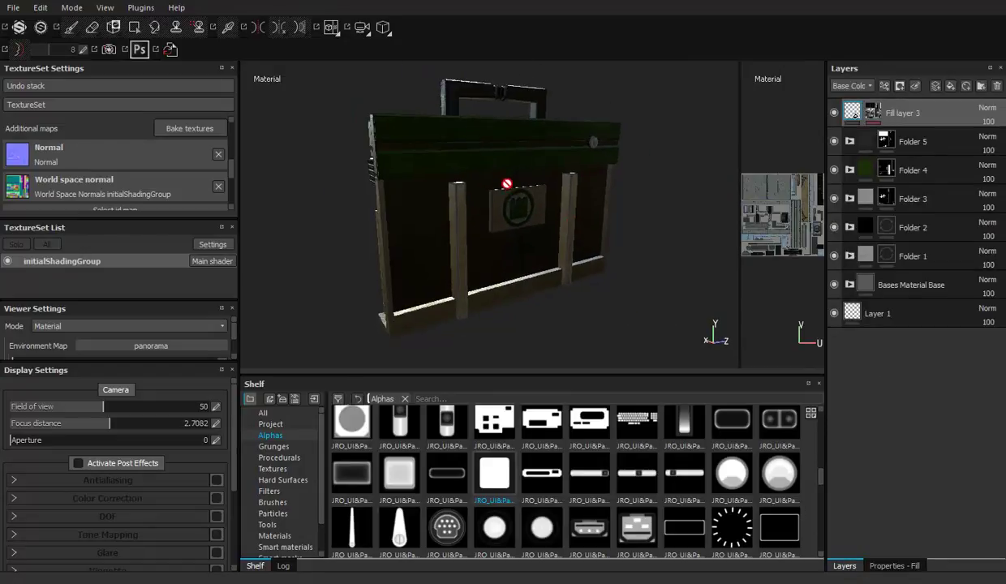
{"action": "key", "text": "ctrl+s"}
Add Fill layer 4 without height, normal and AO, with a dark grey 0.134 base colour
{"action": "left_click", "coordinate": [921, 83]}
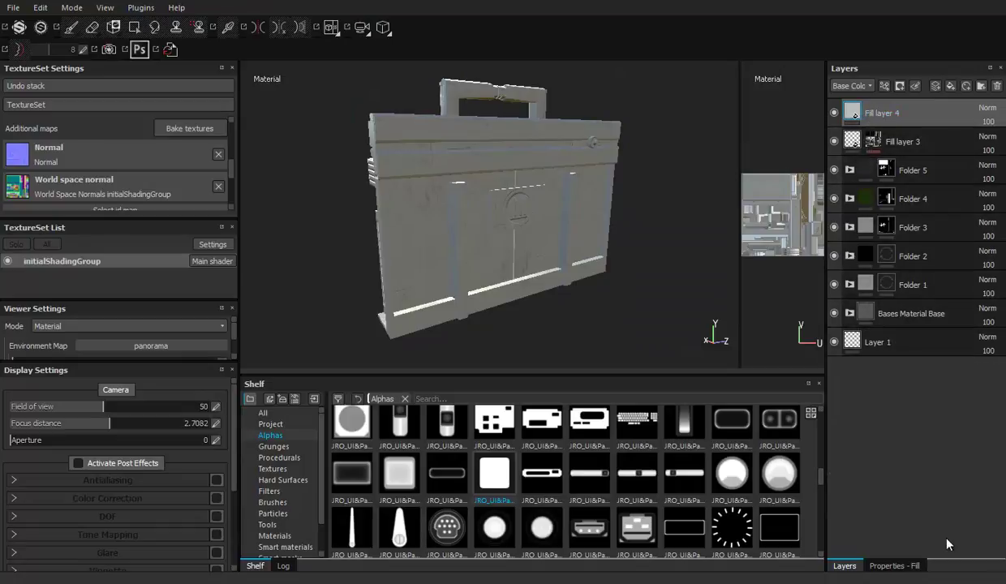
{"action": "left_click", "coordinate": [884, 564]}
{"action": "left_click", "coordinate": [907, 236]}
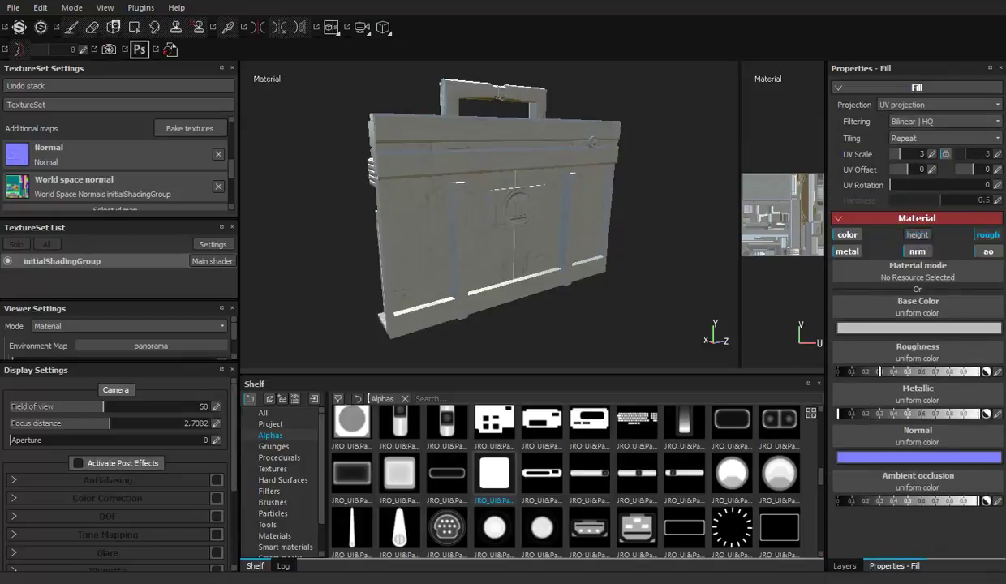
{"action": "left_click", "coordinate": [917, 251]}
{"action": "left_click", "coordinate": [988, 251]}
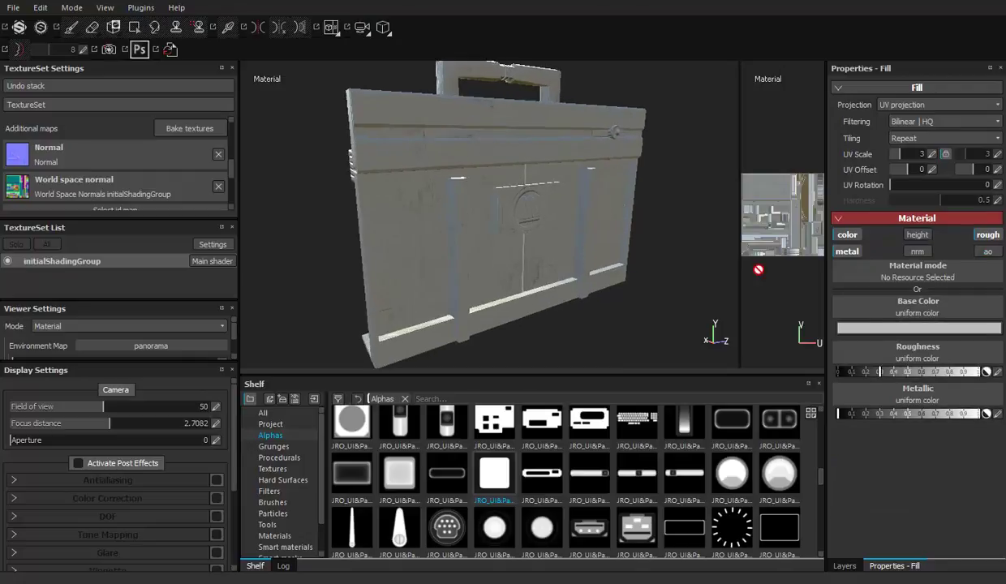
{"action": "left_click", "coordinate": [905, 328]}
{"action": "left_click", "coordinate": [794, 356]}
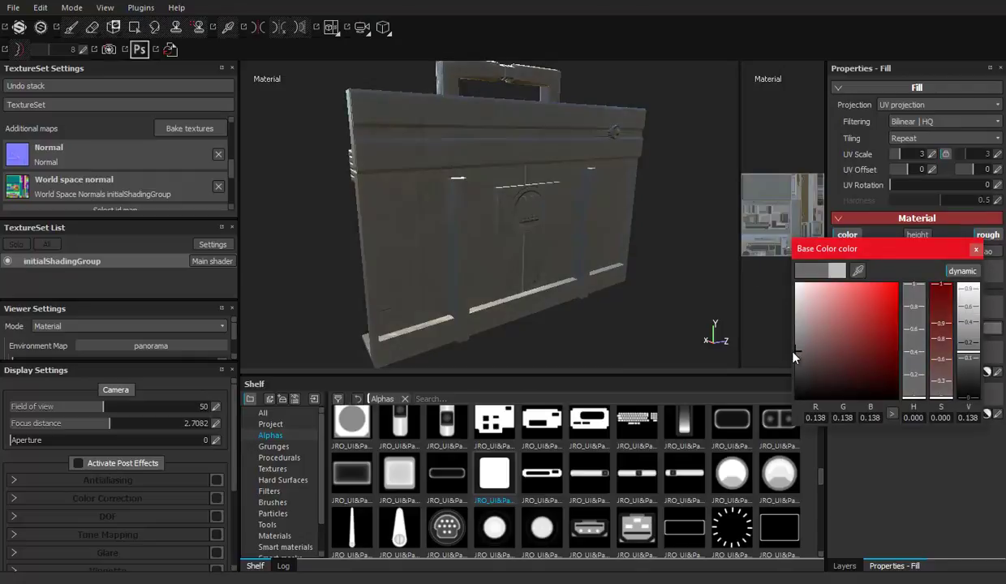
{"action": "left_click", "coordinate": [844, 568]}
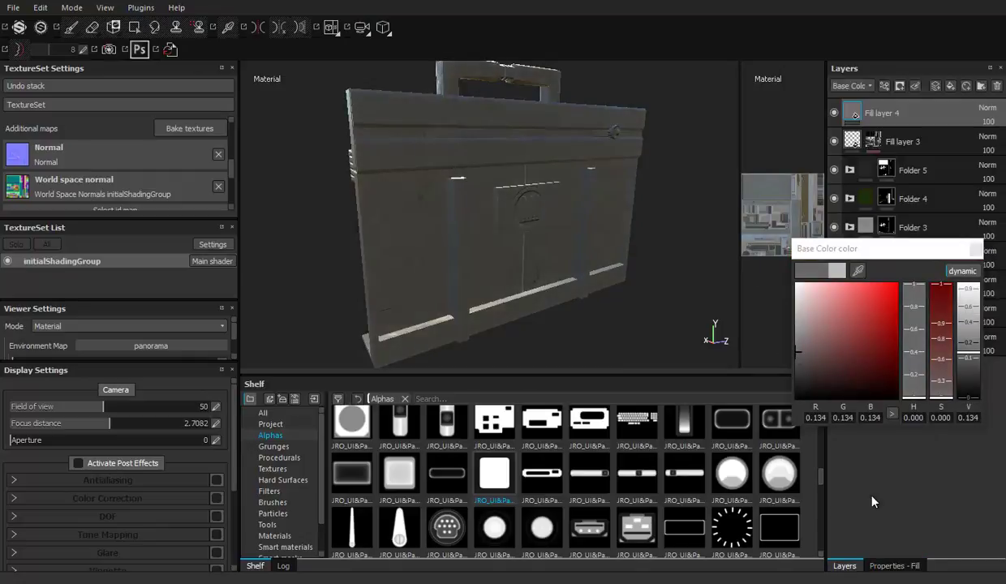
{"action": "left_click", "coordinate": [976, 249]}
Give Fill layer 4 a black mask and add a generator to it
{"action": "right_click", "coordinate": [892, 118]}
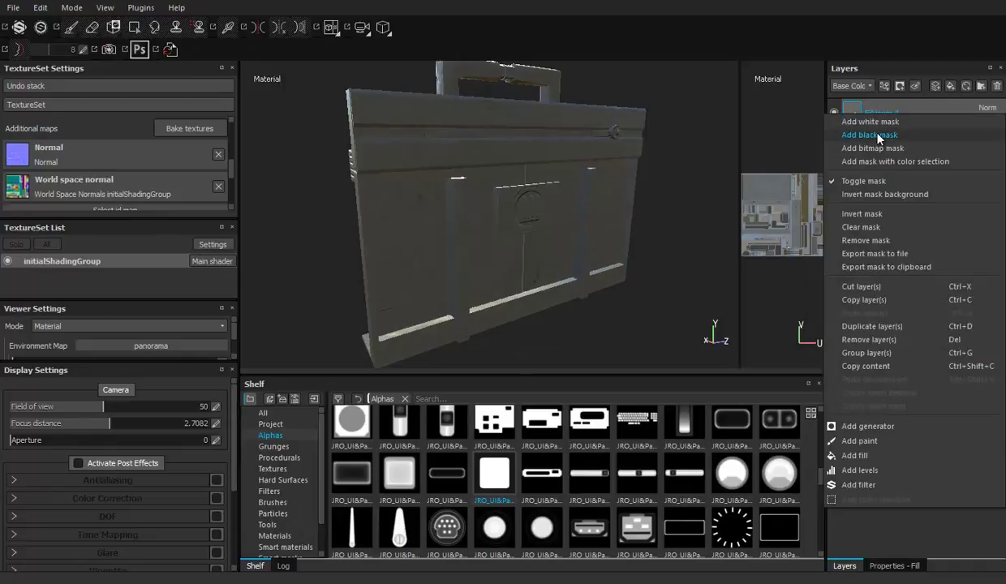
{"action": "left_click", "coordinate": [887, 126]}
{"action": "right_click", "coordinate": [880, 111]}
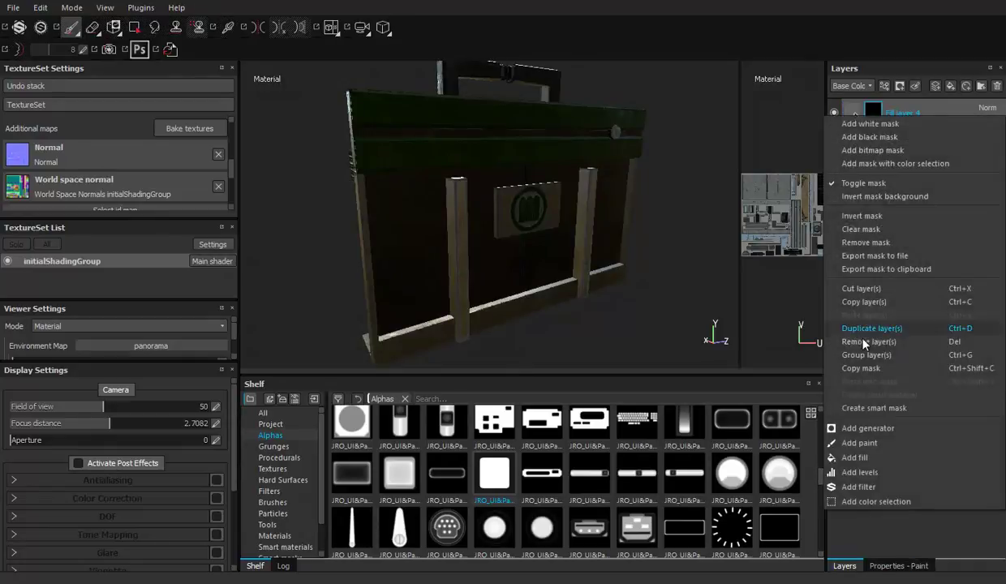
{"action": "left_click", "coordinate": [876, 427]}
Apply an MG Dirt generator to Fill layer 4's mask with dirt level about 0.8
{"action": "left_click", "coordinate": [892, 565]}
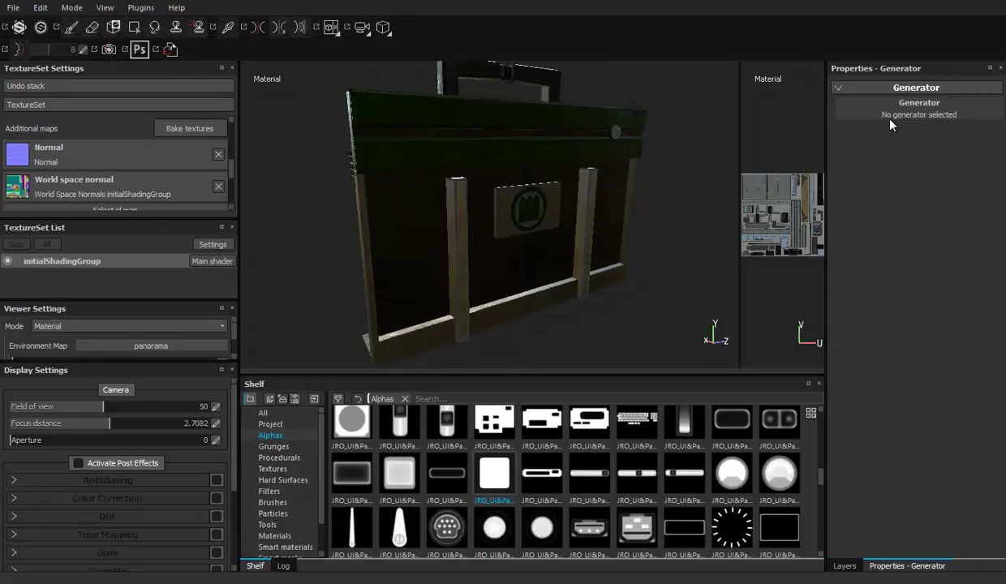
{"action": "left_click", "coordinate": [894, 116]}
{"action": "mouse_move", "coordinate": [974, 156]}
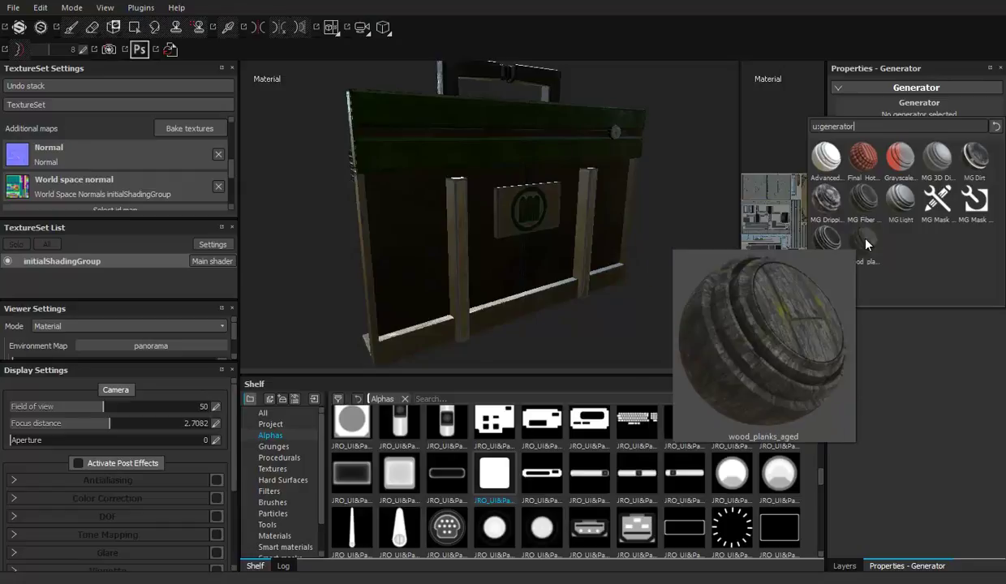
{"action": "left_click", "coordinate": [983, 161]}
{"action": "left_click_drag", "start_coordinate": [559, 192], "coordinate": [645, 198], "text": "alt"}
{"action": "left_click", "coordinate": [962, 175]}
{"action": "left_click", "coordinate": [964, 175]}
Set dirt contrast to 0.72 and bring dirt level back to about 0.81
{"action": "left_click", "coordinate": [955, 190]}
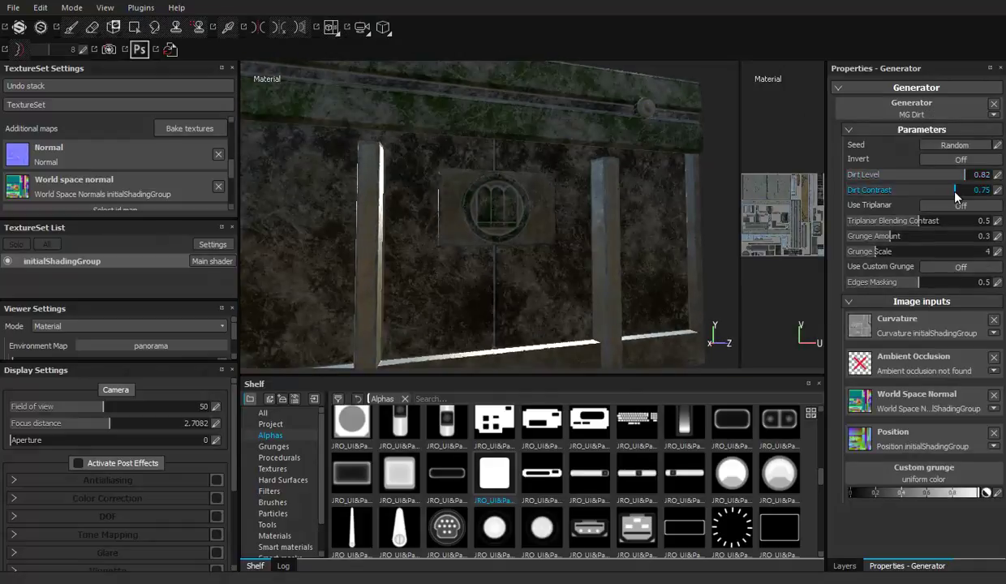
{"action": "type", "text": "0.63"}
{"action": "key", "text": "Return"}
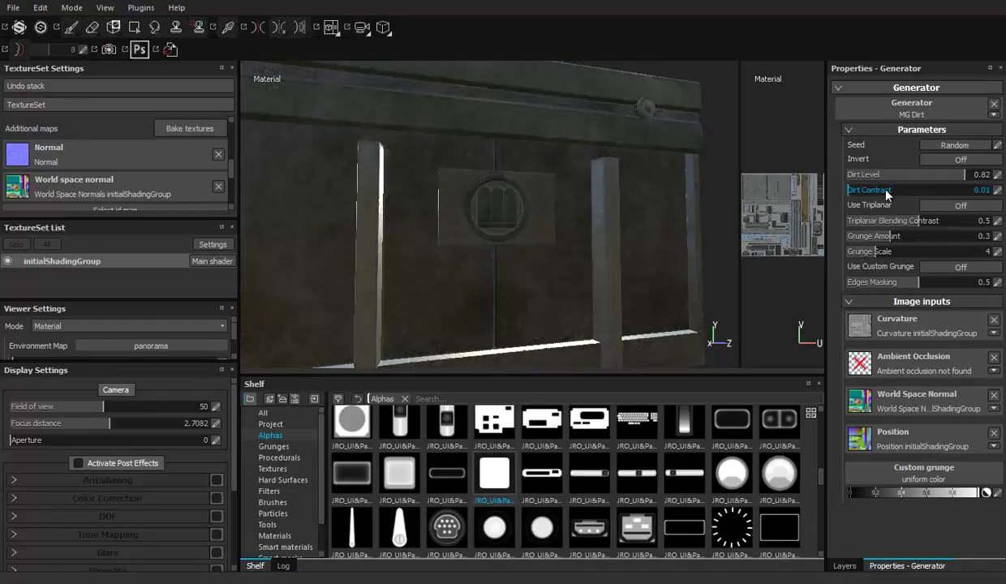
{"action": "left_click", "coordinate": [943, 190]}
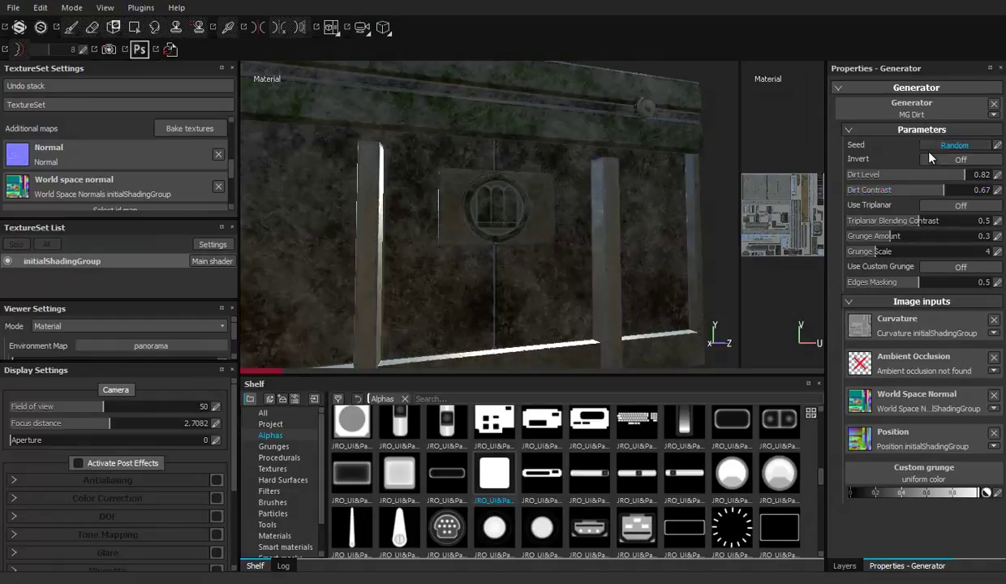
{"action": "left_click", "coordinate": [950, 190]}
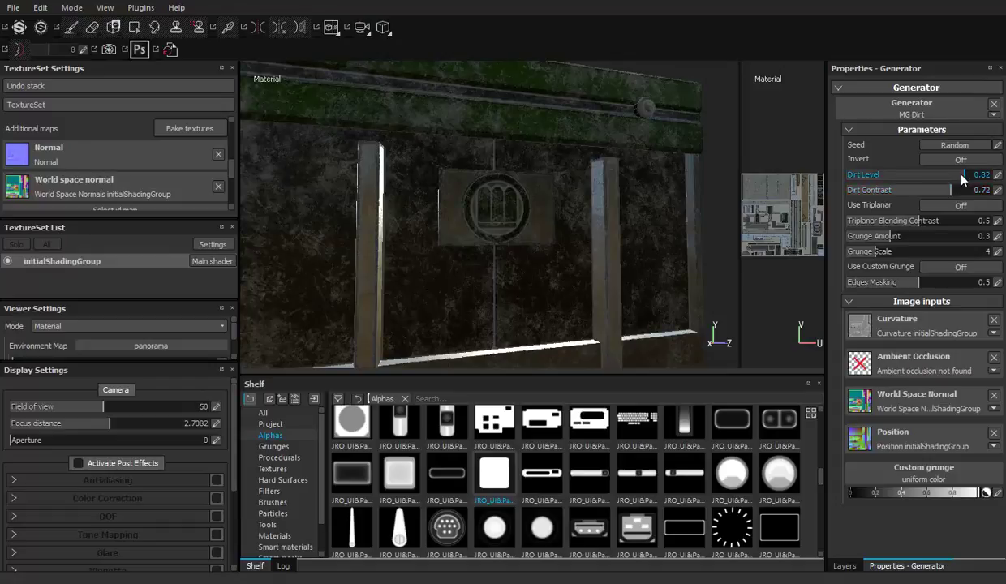
{"action": "left_click", "coordinate": [956, 174]}
{"action": "left_click", "coordinate": [961, 180]}
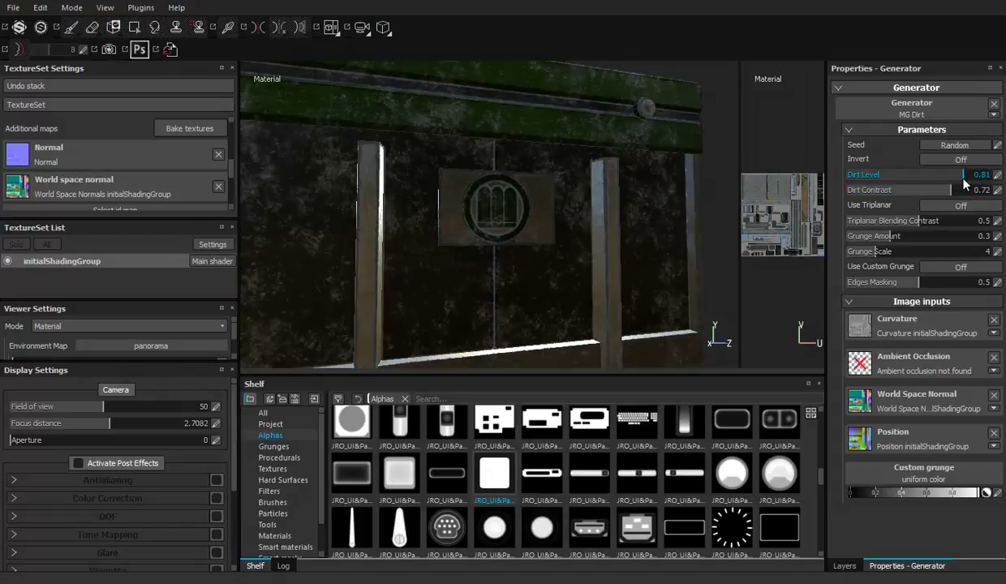
{"action": "left_click", "coordinate": [844, 566]}
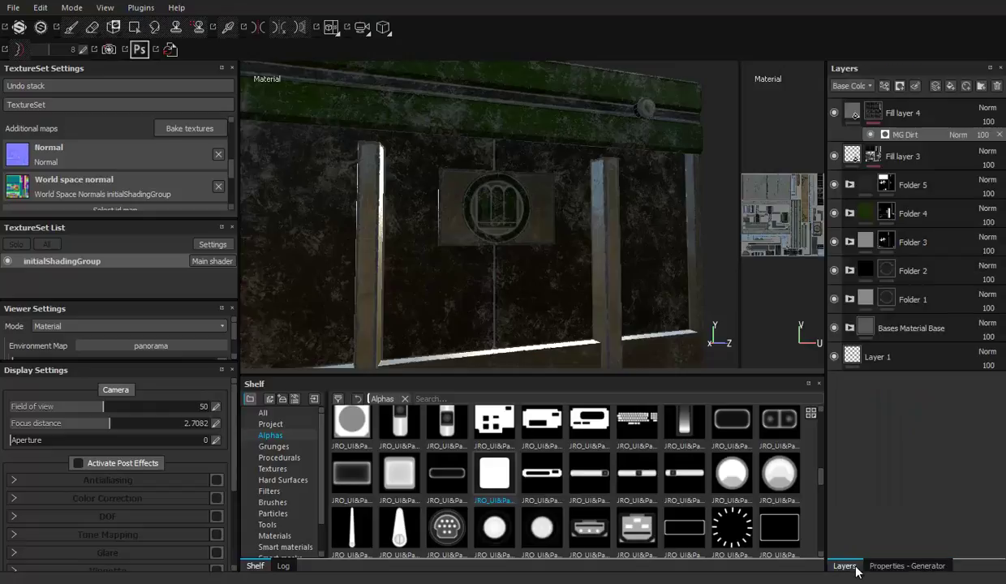
Push Fill layer 4's metallic near 1 and turn off its base colour channel
{"action": "left_click", "coordinate": [850, 114]}
{"action": "left_click", "coordinate": [919, 566]}
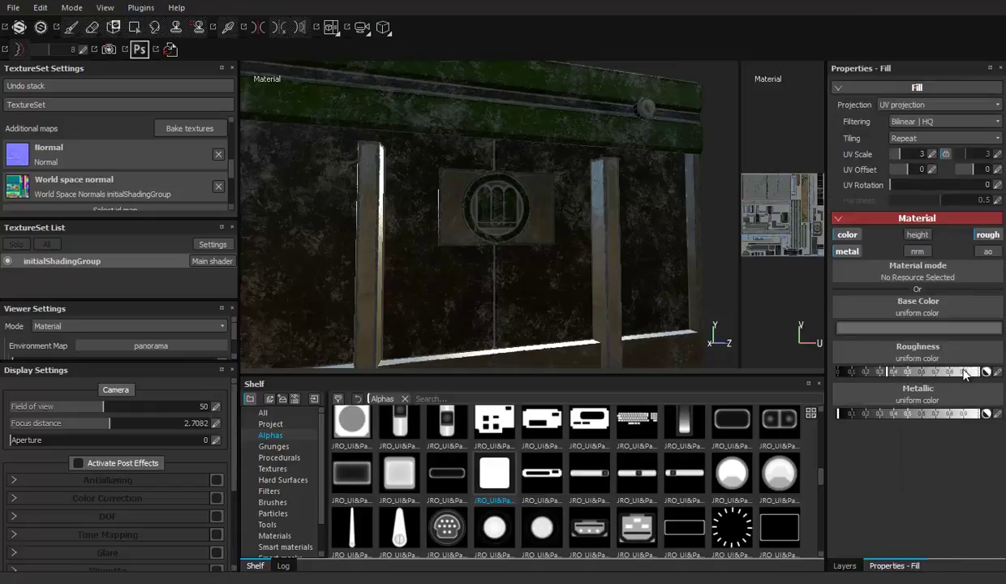
{"action": "left_click_drag", "start_coordinate": [867, 418], "coordinate": [977, 414]}
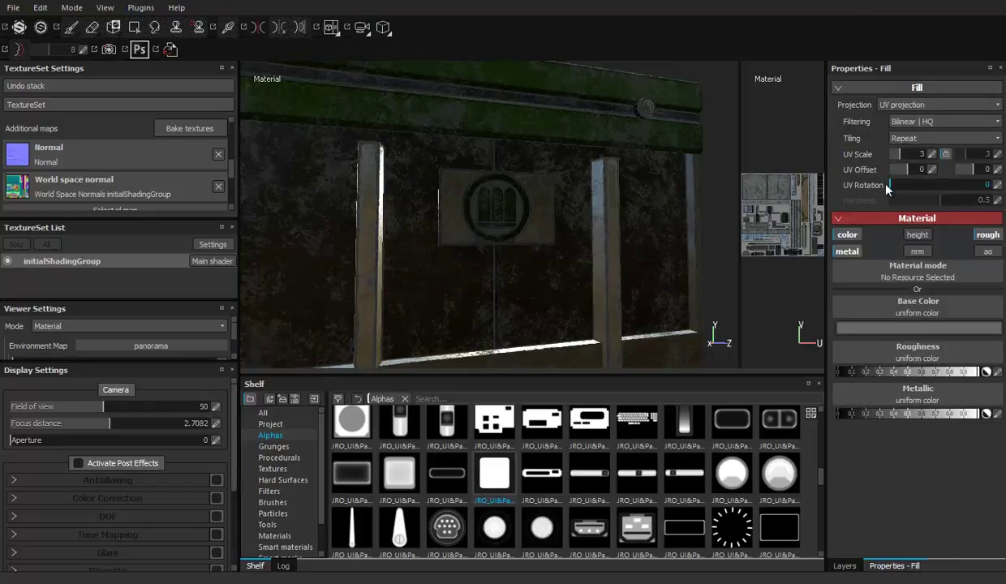
{"action": "left_click", "coordinate": [847, 234]}
Orbit and zoom around the case to inspect the dirt on the front panel and badge
{"action": "mouse_move", "coordinate": [600, 207]}
{"action": "left_mouse_down", "text": "alt"}
{"action": "mouse_move", "coordinate": [611, 173]}
{"action": "mouse_move", "coordinate": [636, 229]}
{"action": "mouse_move", "coordinate": [689, 247]}
{"action": "mouse_move", "coordinate": [646, 220]}
{"action": "mouse_move", "coordinate": [627, 234]}
{"action": "mouse_move", "coordinate": [645, 247]}
{"action": "left_mouse_up", "text": "alt"}
{"action": "right_click_drag", "start_coordinate": [645, 247], "coordinate": [403, 193], "text": "alt"}
{"action": "mouse_move", "coordinate": [403, 194]}
{"action": "left_mouse_down", "text": "alt"}
{"action": "mouse_move", "coordinate": [568, 218]}
{"action": "mouse_move", "coordinate": [602, 243]}
{"action": "mouse_move", "coordinate": [482, 213]}
{"action": "mouse_move", "coordinate": [575, 180]}
{"action": "mouse_move", "coordinate": [568, 198]}
{"action": "mouse_move", "coordinate": [612, 211]}
{"action": "mouse_move", "coordinate": [487, 162]}
{"action": "left_mouse_up", "text": "alt"}
{"action": "right_click_drag", "start_coordinate": [487, 162], "coordinate": [502, 197], "text": "alt"}
{"action": "mouse_move", "coordinate": [503, 197]}
{"action": "left_mouse_down", "text": "alt"}
{"action": "mouse_move", "coordinate": [377, 196]}
{"action": "mouse_move", "coordinate": [602, 210]}
{"action": "mouse_move", "coordinate": [640, 189]}
{"action": "left_mouse_up", "text": "alt"}
{"action": "mouse_move", "coordinate": [640, 189]}
{"action": "right_mouse_down", "text": "alt"}
{"action": "mouse_move", "coordinate": [393, 174]}
{"action": "mouse_move", "coordinate": [252, 153]}
{"action": "right_mouse_up", "text": "alt"}
{"action": "mouse_move", "coordinate": [252, 153]}
{"action": "left_mouse_down", "text": "alt"}
{"action": "mouse_move", "coordinate": [555, 207]}
{"action": "mouse_move", "coordinate": [463, 150]}
{"action": "mouse_move", "coordinate": [482, 190]}
{"action": "mouse_move", "coordinate": [292, 140]}
{"action": "mouse_move", "coordinate": [307, 164]}
{"action": "mouse_move", "coordinate": [303, 117]}
{"action": "mouse_move", "coordinate": [557, 134]}
{"action": "mouse_move", "coordinate": [575, 106]}
{"action": "mouse_move", "coordinate": [682, 112]}
{"action": "mouse_move", "coordinate": [706, 143]}
{"action": "mouse_move", "coordinate": [694, 163]}
{"action": "mouse_move", "coordinate": [600, 180]}
{"action": "left_mouse_up", "text": "alt"}
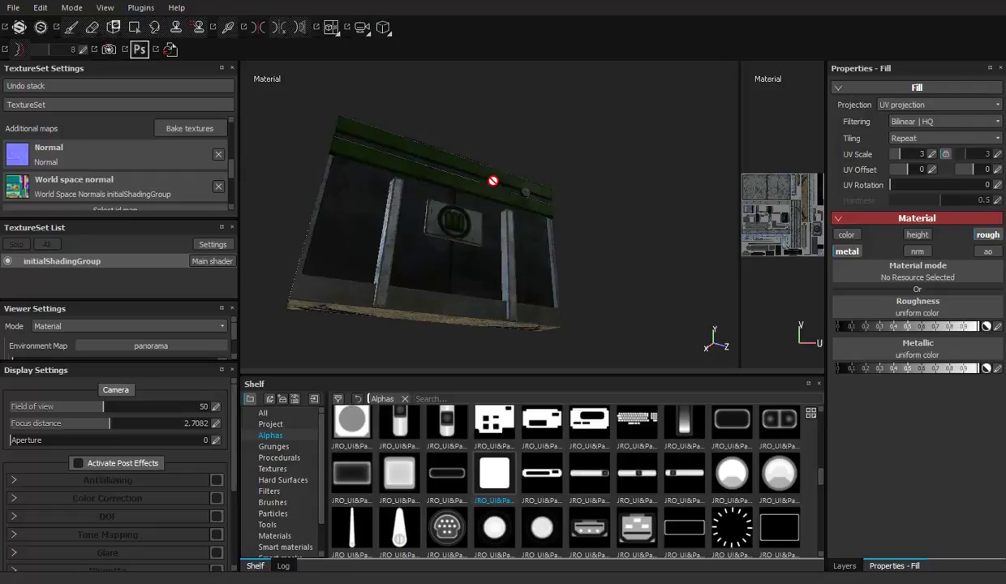
{"action": "right_click_drag", "start_coordinate": [493, 180], "coordinate": [472, 254], "text": "alt"}
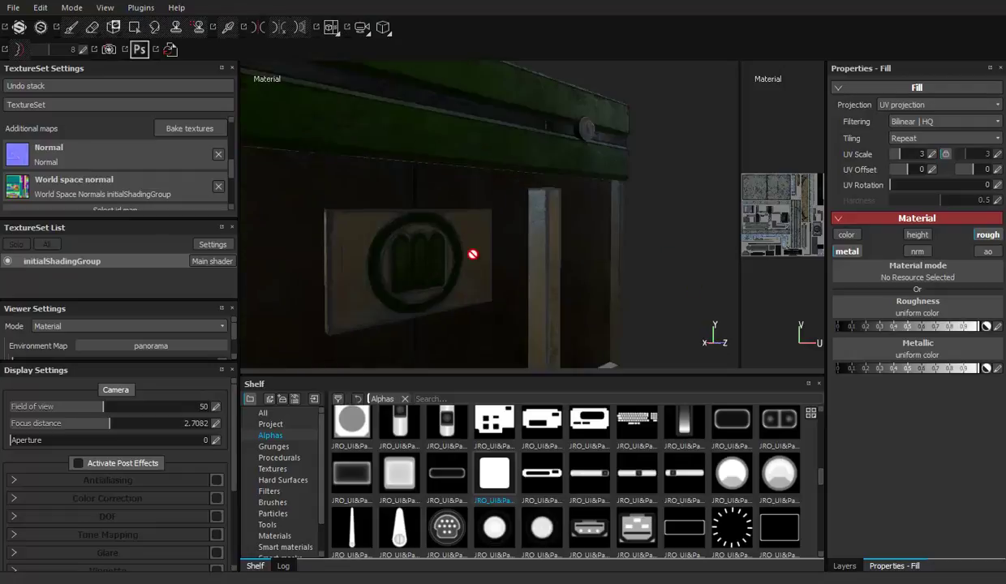
{"action": "mouse_move", "coordinate": [472, 254]}
{"action": "left_mouse_down", "text": "alt"}
{"action": "mouse_move", "coordinate": [471, 218]}
{"action": "mouse_move", "coordinate": [916, 469]}
{"action": "left_mouse_up", "text": "alt"}
{"action": "left_click", "coordinate": [844, 567]}
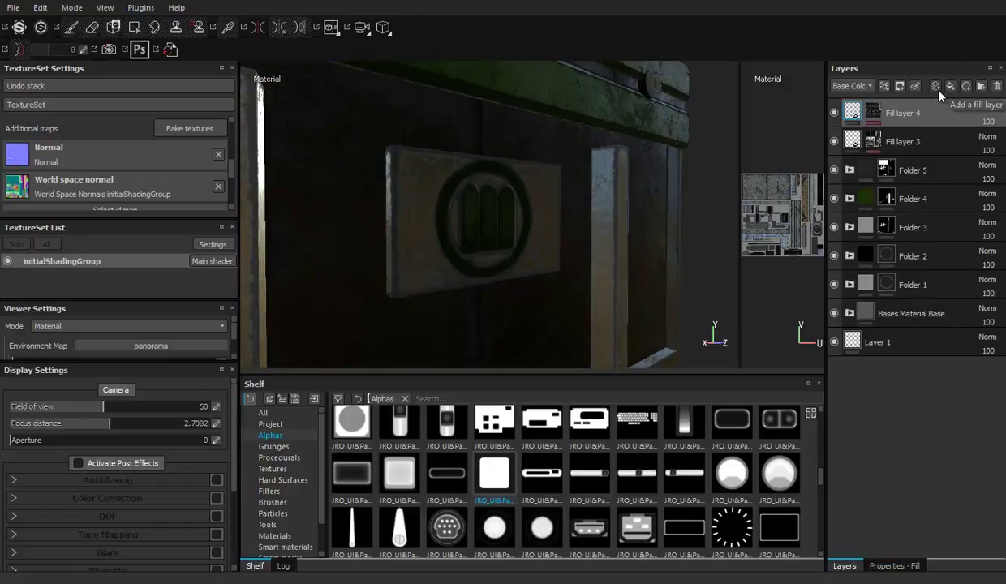
Add a new paint layer and browse the shelf to the particle Tools presets
{"action": "key", "text": "ctrl+shift+n"}
{"action": "left_click", "coordinate": [279, 457]}
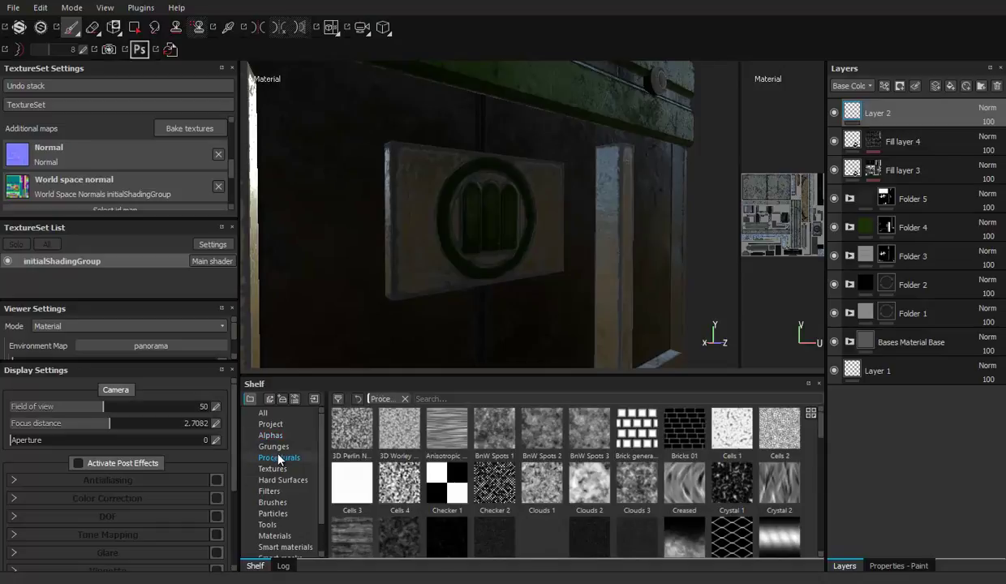
{"action": "left_click", "coordinate": [275, 479]}
{"action": "left_click", "coordinate": [271, 491]}
{"action": "left_click", "coordinate": [273, 503]}
{"action": "left_click", "coordinate": [274, 514]}
{"action": "left_click", "coordinate": [270, 525]}
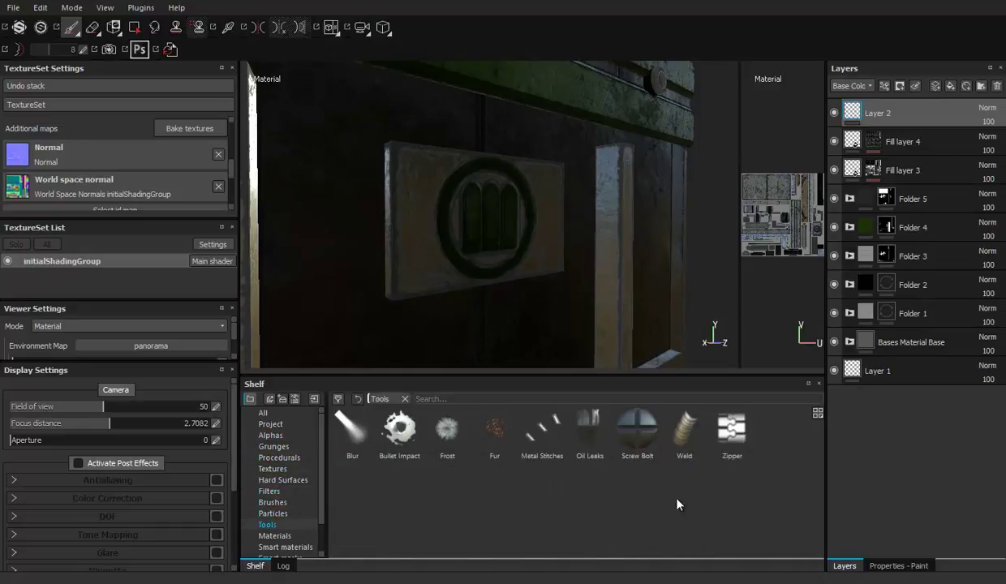
Paint a vertical row of Metal Stitches on the wall beside the pillar
{"action": "left_click", "coordinate": [592, 430]}
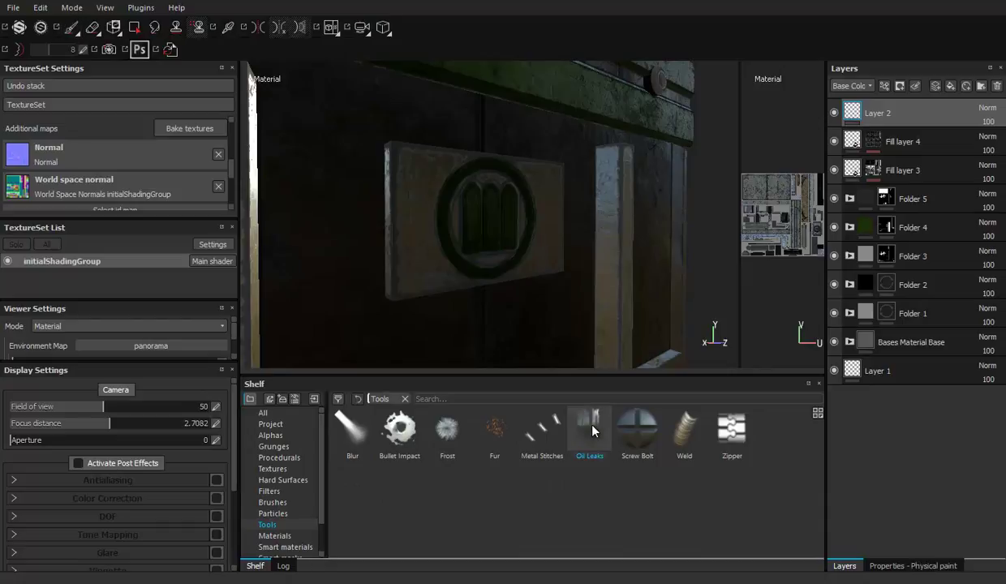
{"action": "left_click", "coordinate": [536, 436]}
{"action": "left_click_drag", "start_coordinate": [318, 160], "coordinate": [317, 213]}
{"action": "left_click_drag", "start_coordinate": [315, 270], "coordinate": [316, 299]}
{"action": "mouse_move", "coordinate": [411, 198]}
{"action": "left_mouse_down", "text": "alt"}
{"action": "mouse_move", "coordinate": [503, 180]}
{"action": "mouse_move", "coordinate": [513, 202]}
{"action": "left_mouse_up", "text": "alt"}
{"action": "mouse_move", "coordinate": [506, 287]}
{"action": "left_mouse_down", "text": "alt"}
{"action": "mouse_move", "coordinate": [485, 240]}
{"action": "mouse_move", "coordinate": [521, 285]}
{"action": "mouse_move", "coordinate": [490, 281]}
{"action": "mouse_move", "coordinate": [507, 216]}
{"action": "mouse_move", "coordinate": [511, 243]}
{"action": "mouse_move", "coordinate": [487, 259]}
{"action": "left_mouse_up", "text": "alt"}
Spray Oil Leaks particles below the sign panel
{"action": "left_click", "coordinate": [494, 430]}
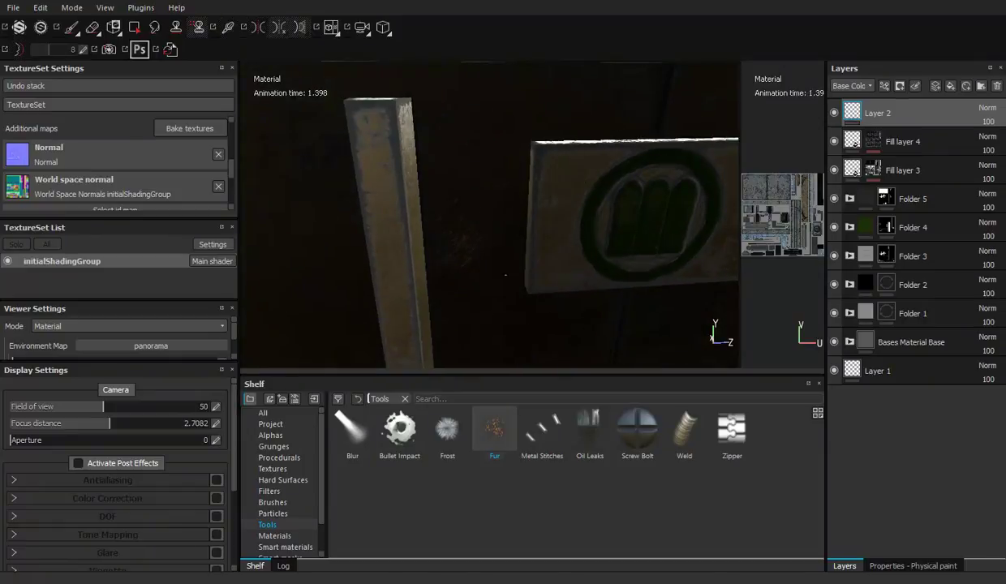
{"action": "left_click_drag", "start_coordinate": [506, 275], "coordinate": [568, 341], "text": "alt"}
{"action": "left_click", "coordinate": [590, 430]}
{"action": "mouse_move", "coordinate": [494, 231]}
{"action": "left_mouse_down", "text": "alt"}
{"action": "mouse_move", "coordinate": [466, 197]}
{"action": "mouse_move", "coordinate": [450, 274]}
{"action": "left_mouse_up", "text": "alt"}
{"action": "left_click", "coordinate": [461, 265]}
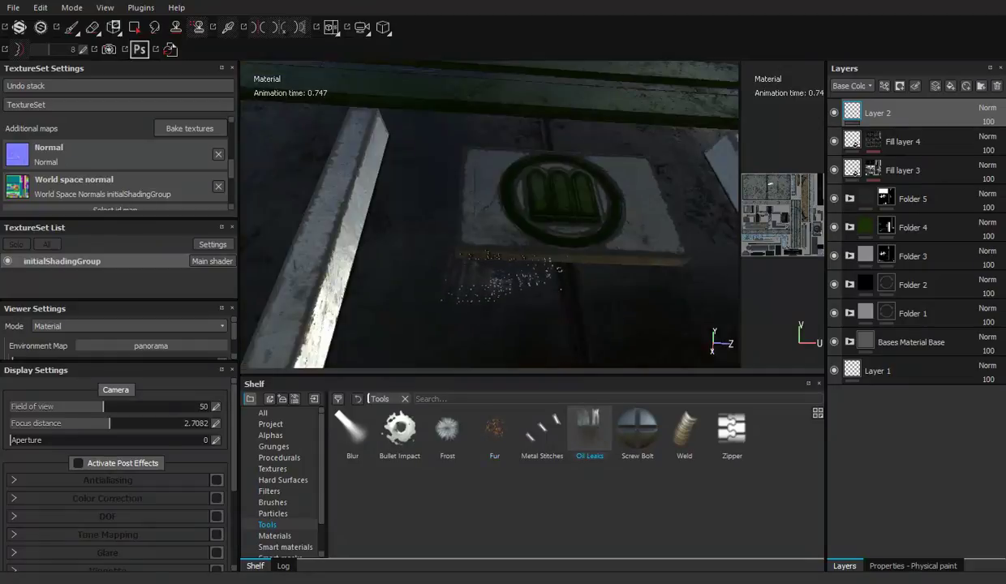
{"action": "mouse_move", "coordinate": [662, 280]}
{"action": "left_mouse_down", "text": "alt"}
{"action": "mouse_move", "coordinate": [442, 180]}
{"action": "mouse_move", "coordinate": [560, 231]}
{"action": "left_mouse_up", "text": "alt"}
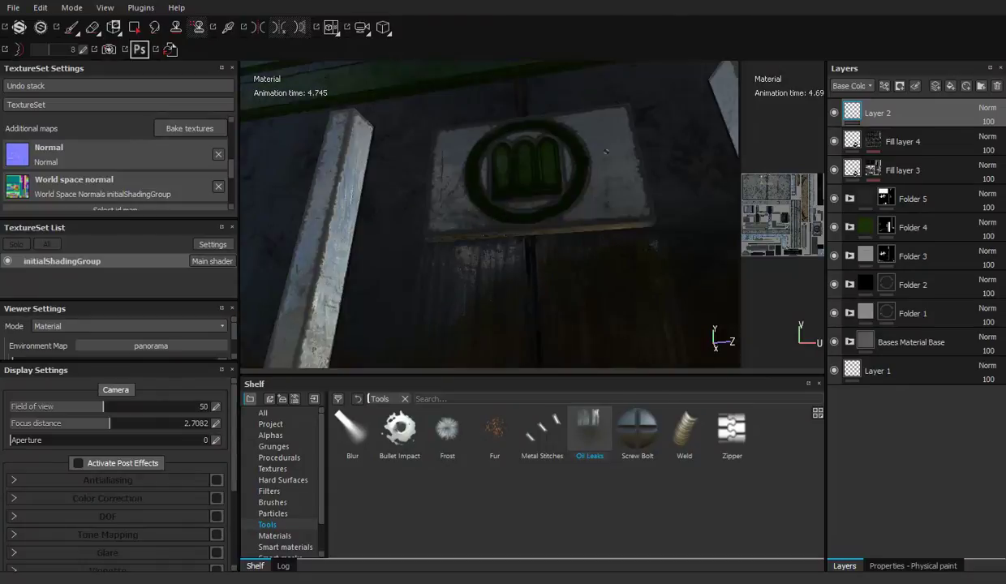
{"action": "left_click", "coordinate": [899, 565]}
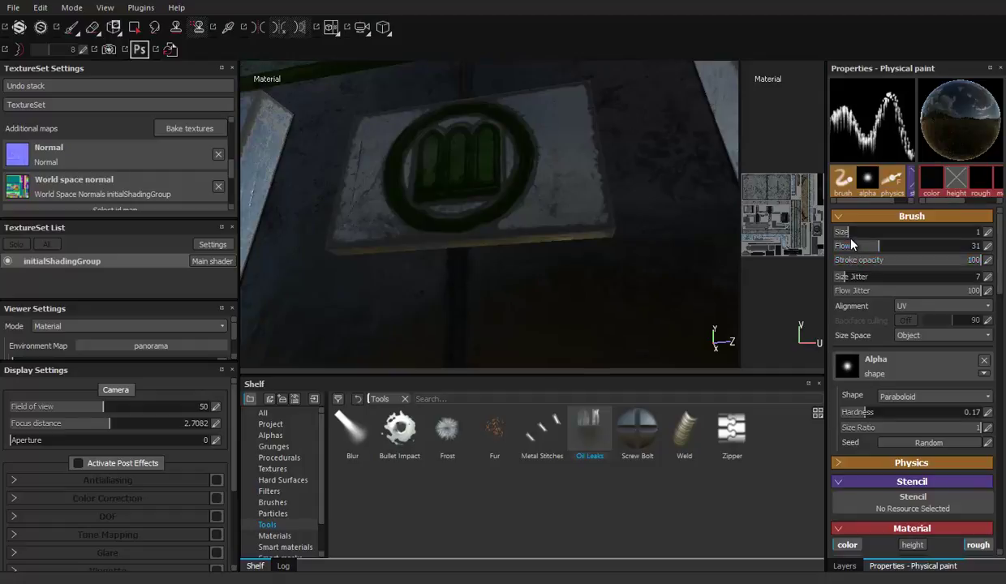
{"action": "scroll", "coordinate": [913, 418], "scroll_direction": "down", "scroll_amount": 3}
{"action": "scroll", "coordinate": [901, 429], "scroll_direction": "down", "scroll_amount": 2}
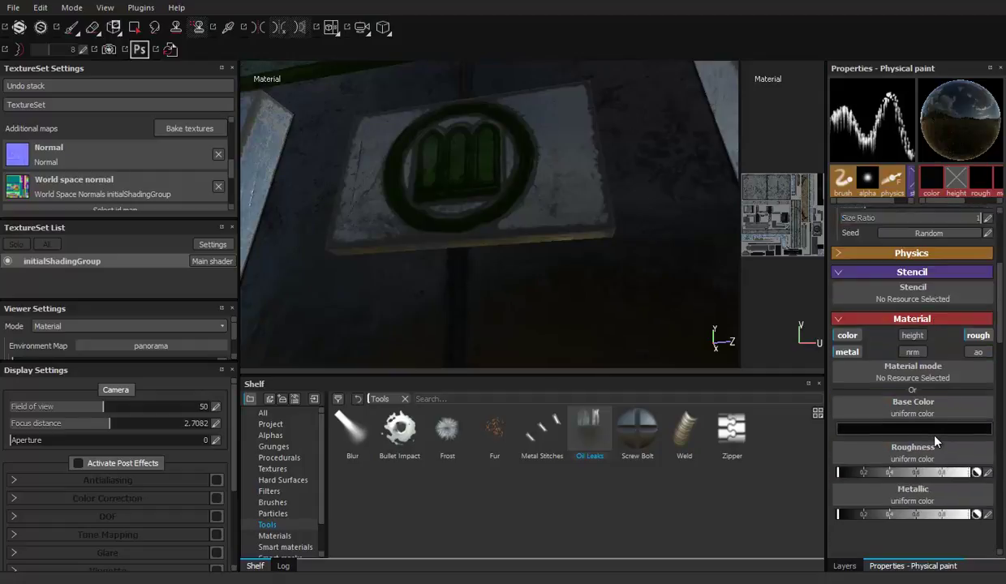
{"action": "left_click", "coordinate": [843, 566]}
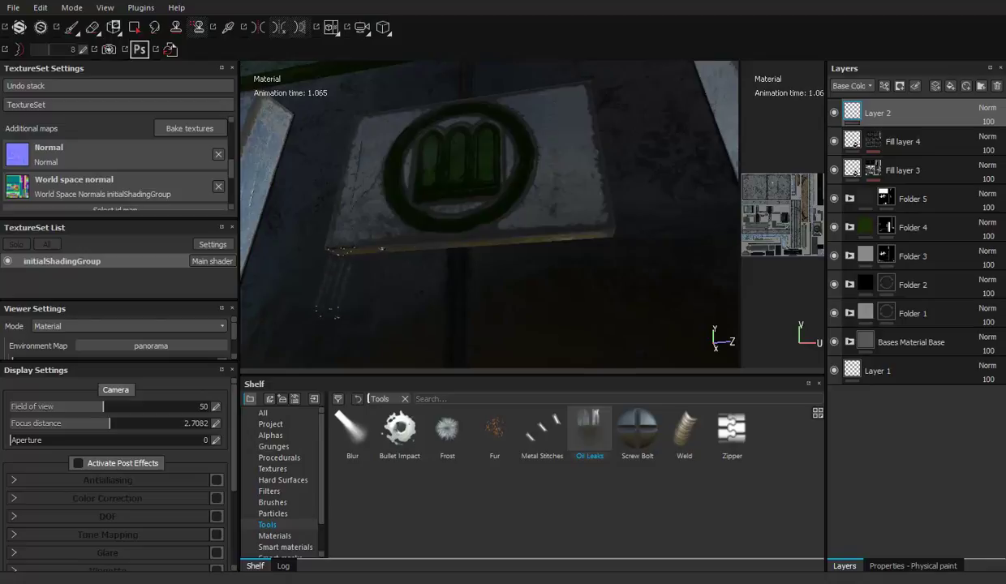
Spray Oil Leaks from the sign's lower edge and orbit to inspect the drips
{"action": "mouse_move", "coordinate": [613, 215]}
{"action": "left_mouse_down", "text": "alt"}
{"action": "mouse_move", "coordinate": [580, 233]}
{"action": "mouse_move", "coordinate": [604, 228]}
{"action": "mouse_move", "coordinate": [598, 223]}
{"action": "left_mouse_up", "text": "alt"}
{"action": "left_click", "coordinate": [598, 223]}
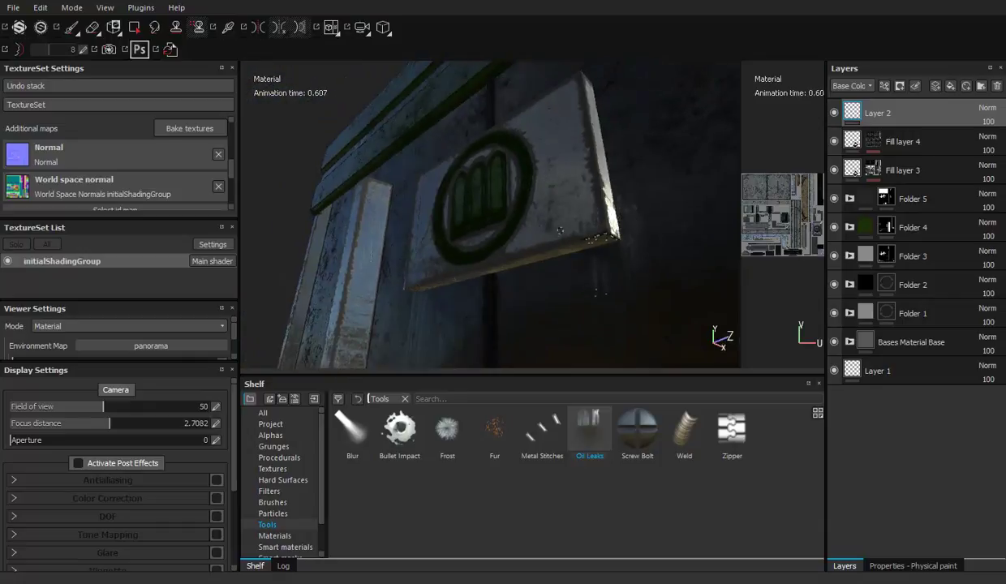
{"action": "mouse_move", "coordinate": [507, 282]}
{"action": "left_mouse_down", "text": "alt"}
{"action": "mouse_move", "coordinate": [570, 272]}
{"action": "mouse_move", "coordinate": [425, 275]}
{"action": "mouse_move", "coordinate": [369, 242]}
{"action": "left_mouse_up", "text": "alt"}
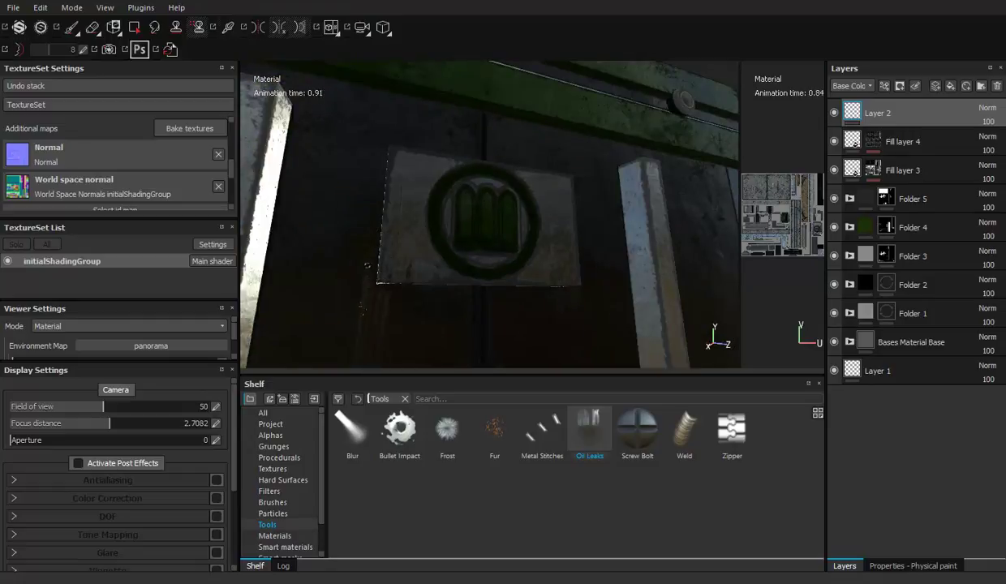
{"action": "mouse_move", "coordinate": [546, 265]}
{"action": "left_mouse_down", "text": "alt"}
{"action": "mouse_move", "coordinate": [544, 238]}
{"action": "mouse_move", "coordinate": [546, 254]}
{"action": "mouse_move", "coordinate": [604, 272]}
{"action": "mouse_move", "coordinate": [506, 224]}
{"action": "mouse_move", "coordinate": [584, 198]}
{"action": "mouse_move", "coordinate": [620, 269]}
{"action": "mouse_move", "coordinate": [496, 221]}
{"action": "left_mouse_up", "text": "alt"}
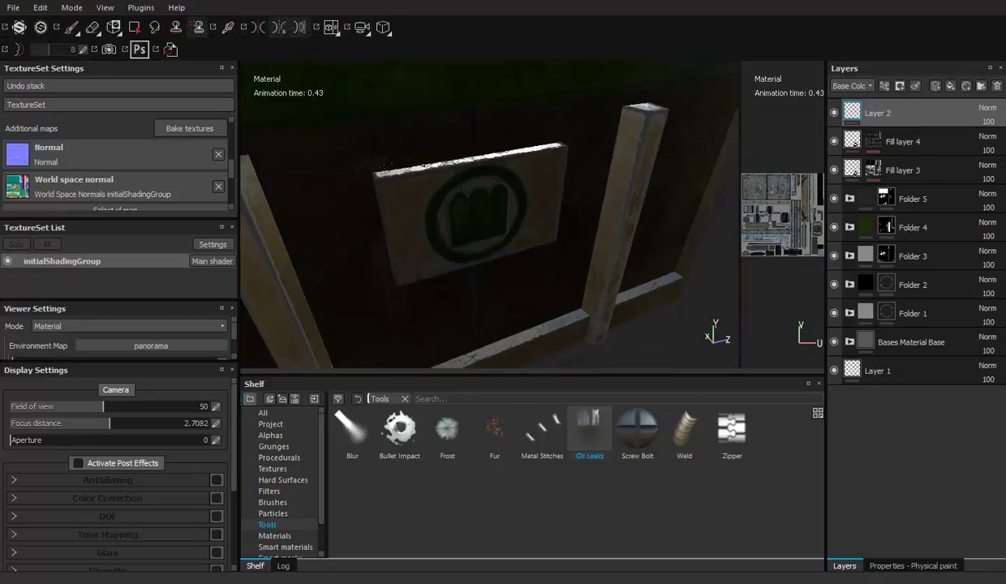
{"action": "left_click_drag", "start_coordinate": [487, 162], "coordinate": [546, 144], "text": "alt"}
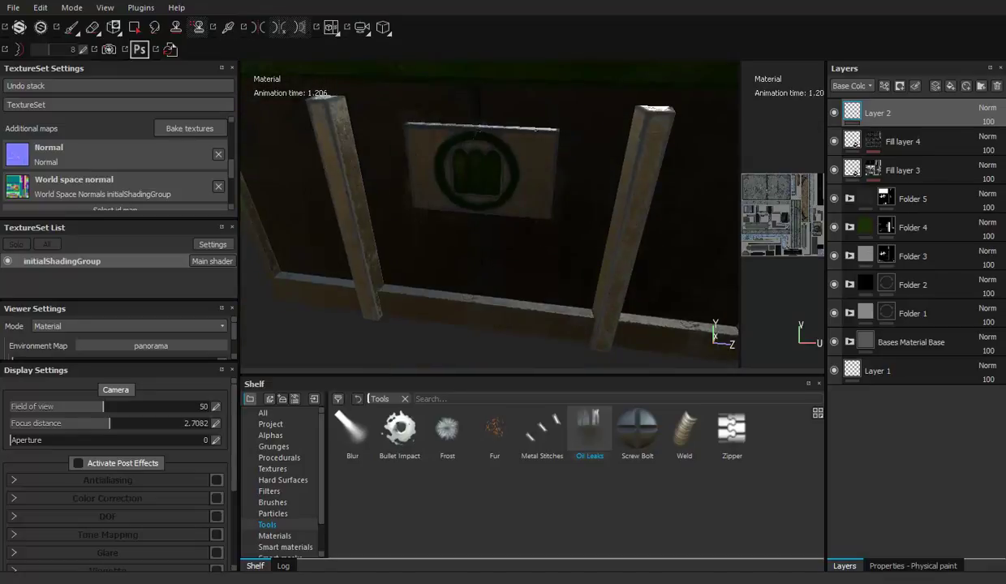
{"action": "mouse_move", "coordinate": [504, 211]}
{"action": "left_mouse_down", "text": "alt"}
{"action": "mouse_move", "coordinate": [503, 262]}
{"action": "mouse_move", "coordinate": [444, 218]}
{"action": "mouse_move", "coordinate": [465, 224]}
{"action": "left_mouse_up", "text": "alt"}
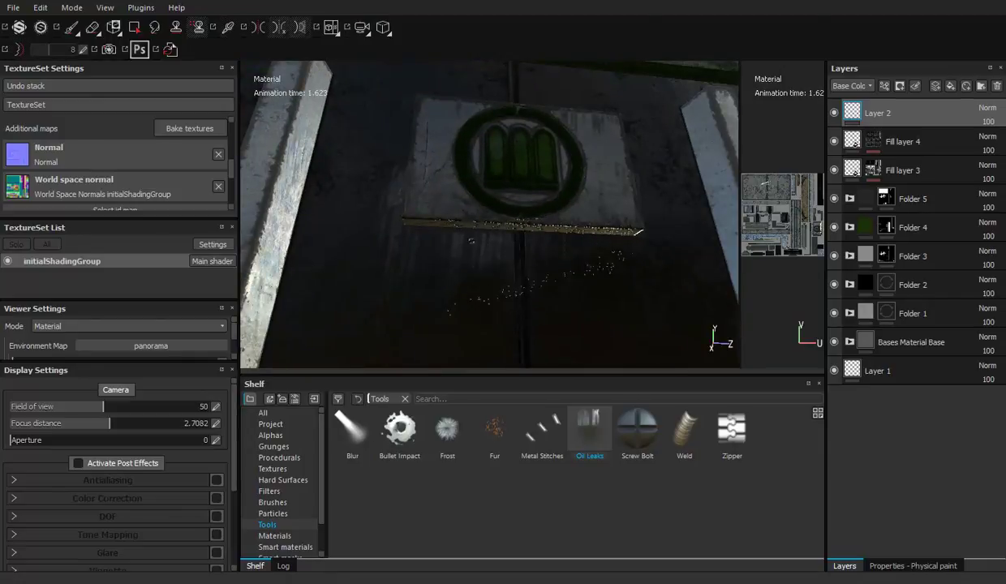
{"action": "left_click_drag", "start_coordinate": [601, 226], "coordinate": [593, 225], "text": "alt"}
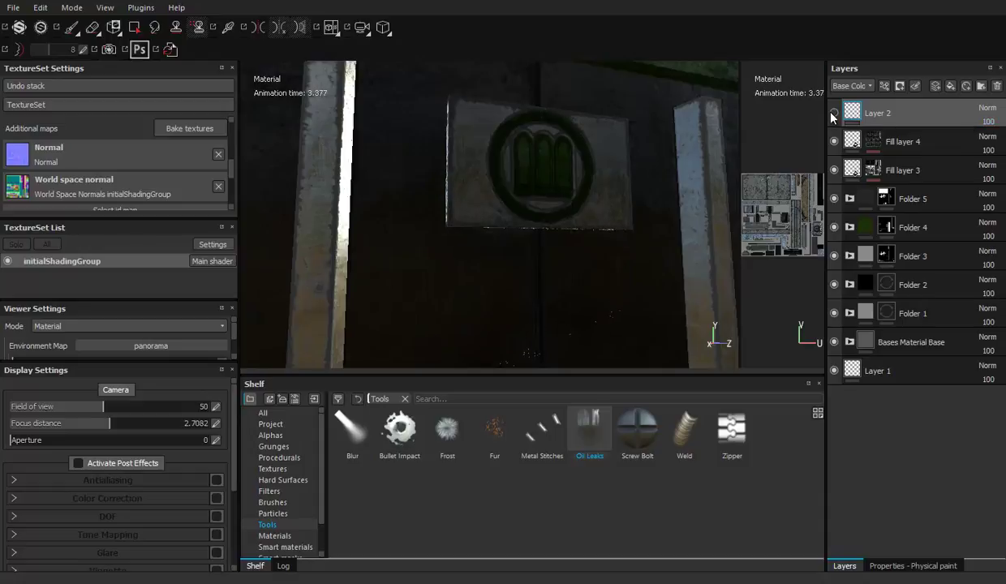
{"action": "left_click_drag", "start_coordinate": [639, 229], "coordinate": [858, 110], "text": "alt"}
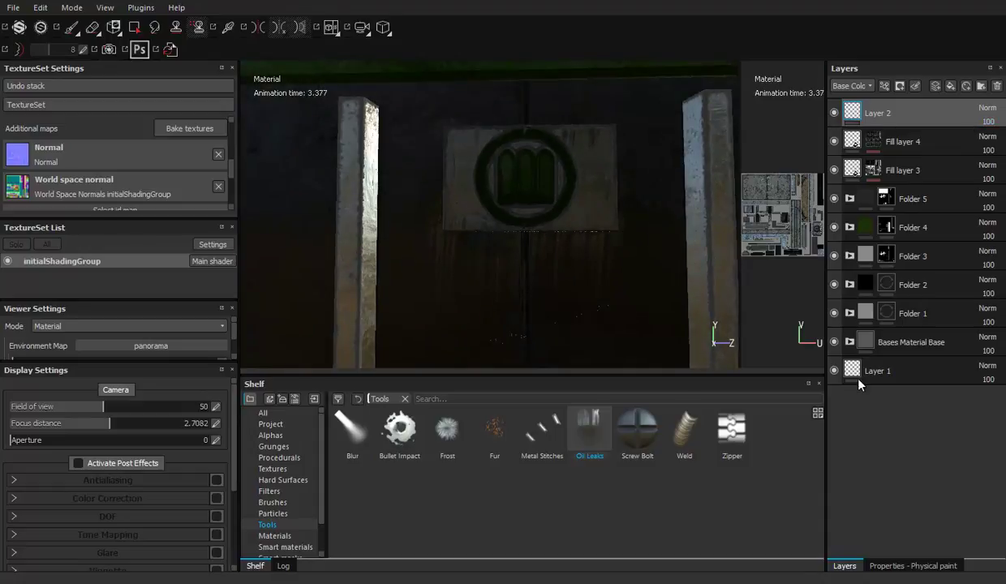
Enable colour in the Oil Leaks brush's physical paint material so it paints black
{"action": "left_click", "coordinate": [913, 565]}
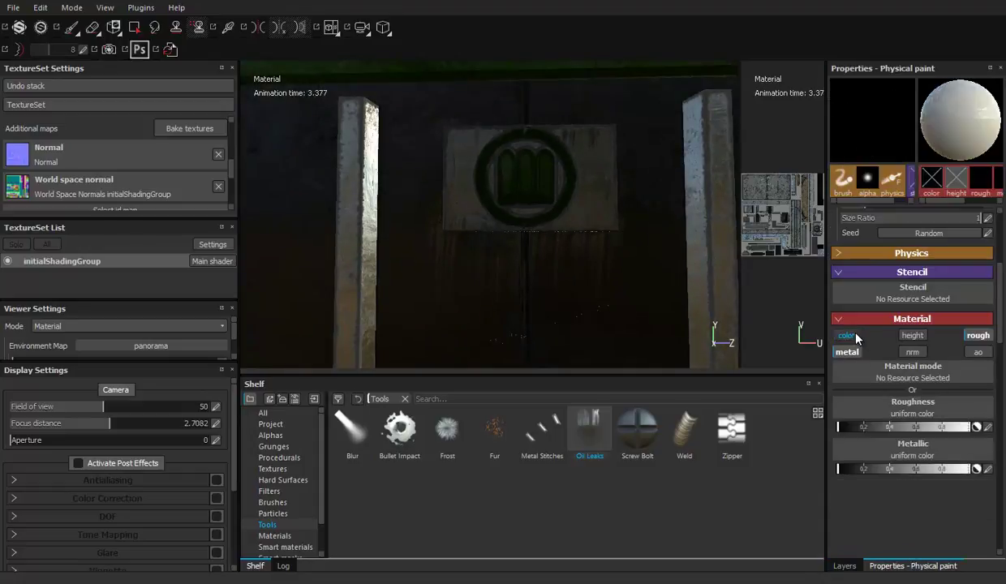
{"action": "left_click_drag", "start_coordinate": [683, 310], "coordinate": [863, 339], "text": "alt"}
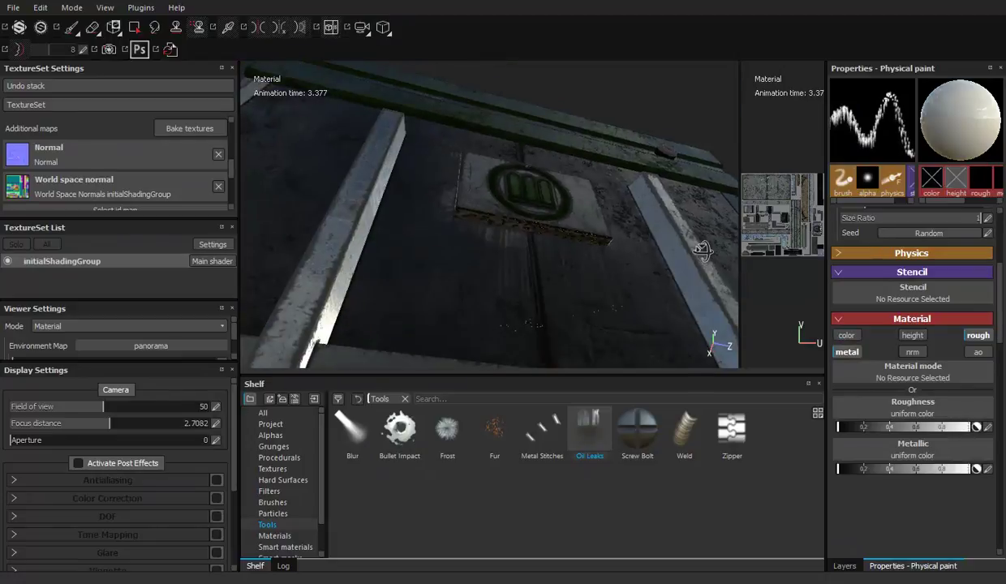
{"action": "left_click", "coordinate": [847, 335]}
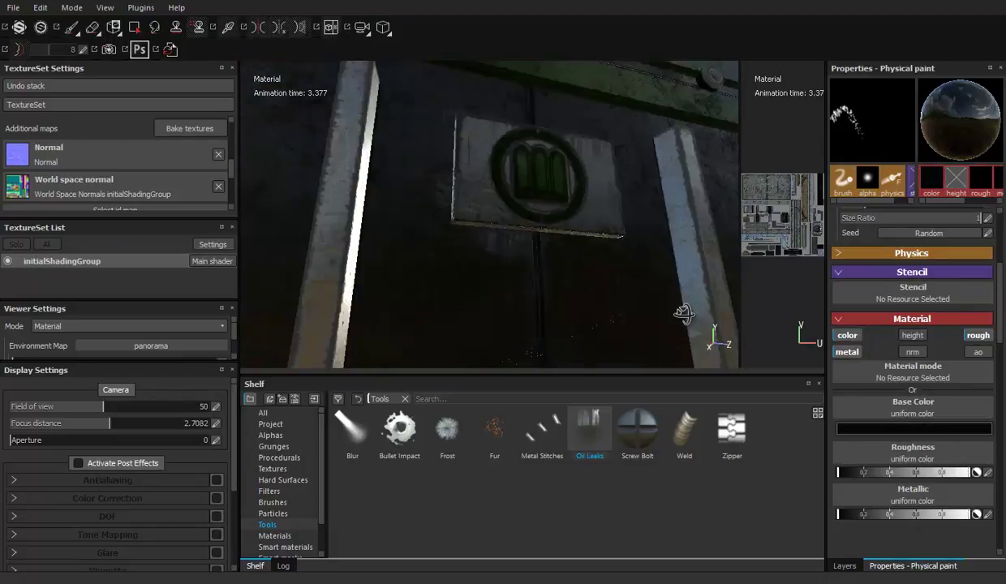
{"action": "left_click_drag", "start_coordinate": [685, 302], "coordinate": [633, 309], "text": "alt"}
{"action": "left_click", "coordinate": [844, 565]}
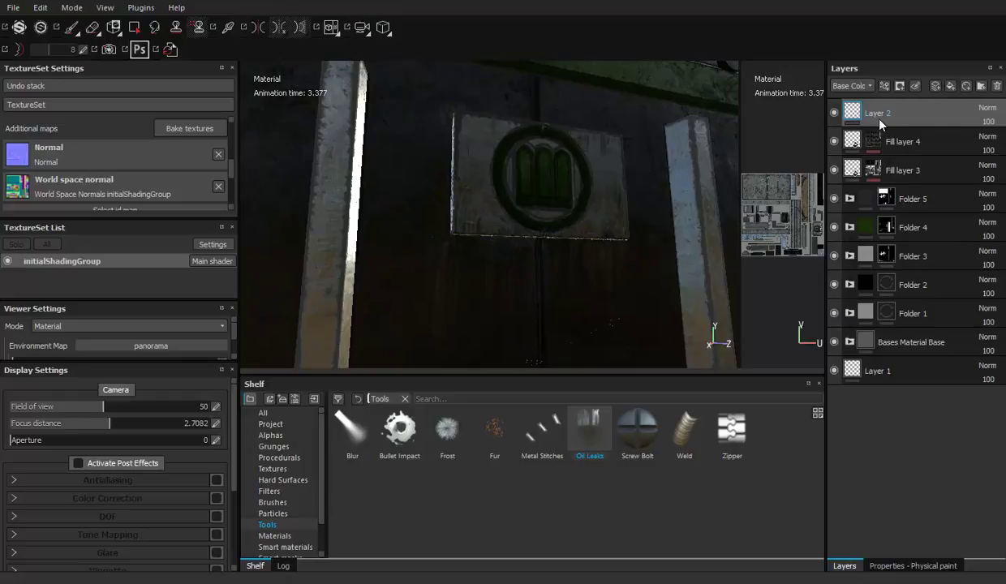
Switch Layer 2's blend mode to Multiply and keep its opacity at 100
{"action": "left_click_drag", "start_coordinate": [993, 121], "coordinate": [972, 140]}
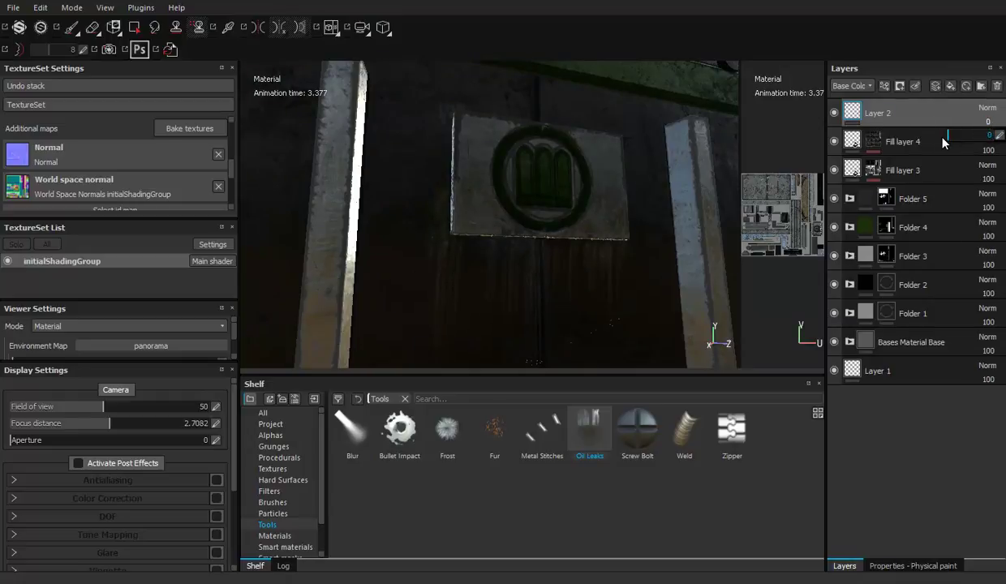
{"action": "left_click_drag", "start_coordinate": [943, 142], "coordinate": [986, 108]}
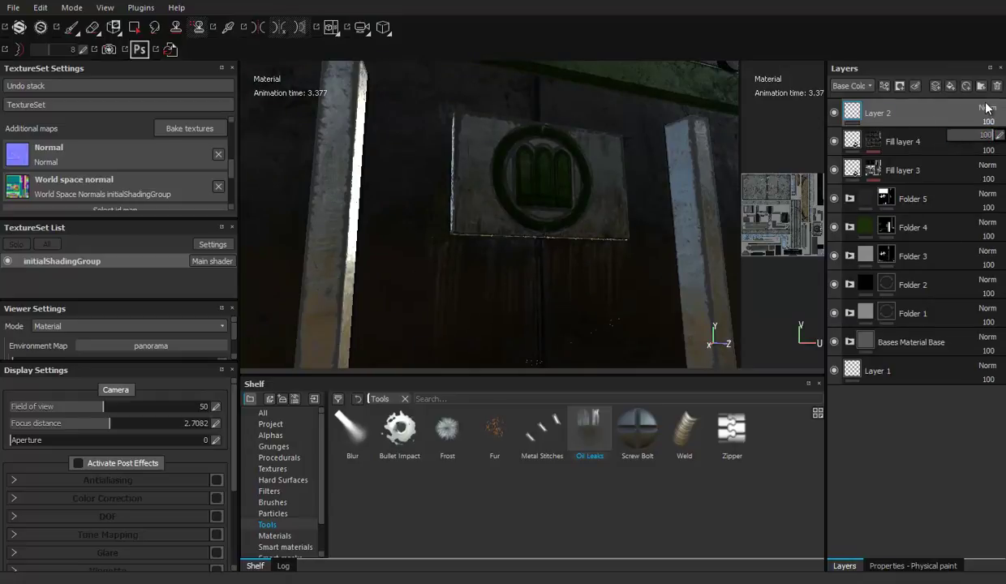
{"action": "left_click", "coordinate": [987, 108]}
{"action": "left_click", "coordinate": [937, 175]}
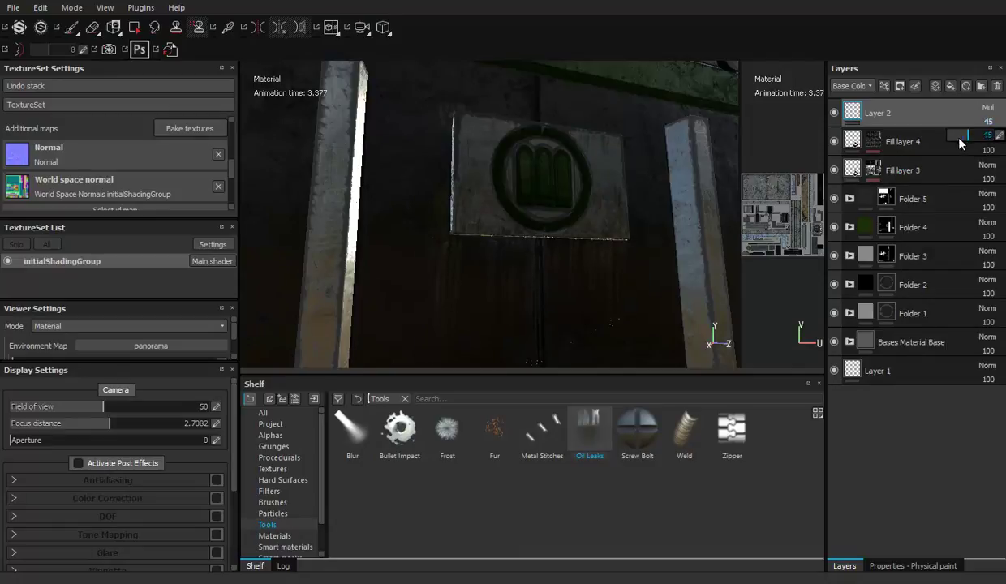
{"action": "left_click", "coordinate": [931, 122]}
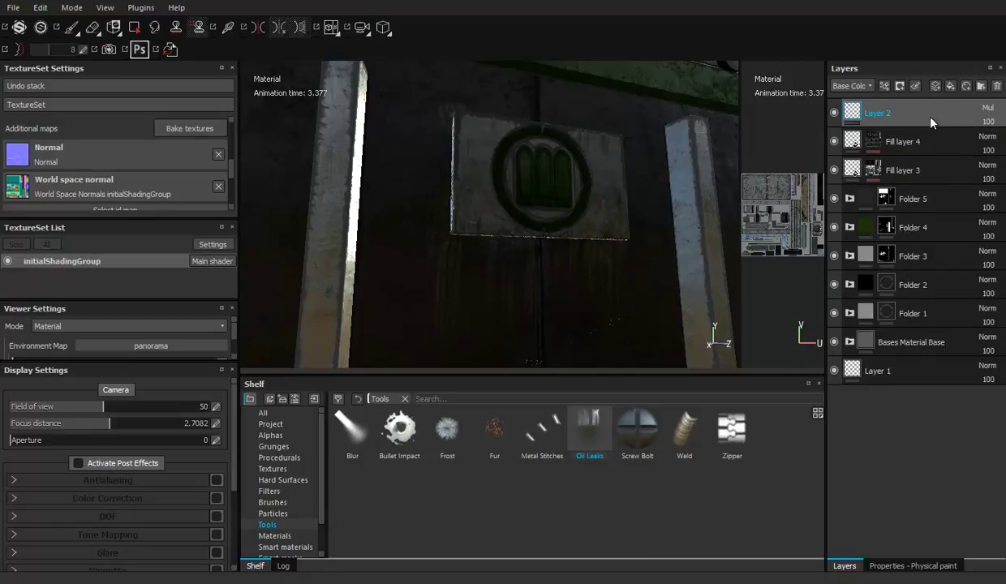
{"action": "mouse_move", "coordinate": [588, 218]}
{"action": "left_mouse_down", "text": "alt"}
{"action": "mouse_move", "coordinate": [439, 224]}
{"action": "mouse_move", "coordinate": [487, 228]}
{"action": "mouse_move", "coordinate": [471, 184]}
{"action": "mouse_move", "coordinate": [510, 193]}
{"action": "mouse_move", "coordinate": [498, 174]}
{"action": "mouse_move", "coordinate": [438, 180]}
{"action": "mouse_move", "coordinate": [381, 365]}
{"action": "left_mouse_up", "text": "alt"}
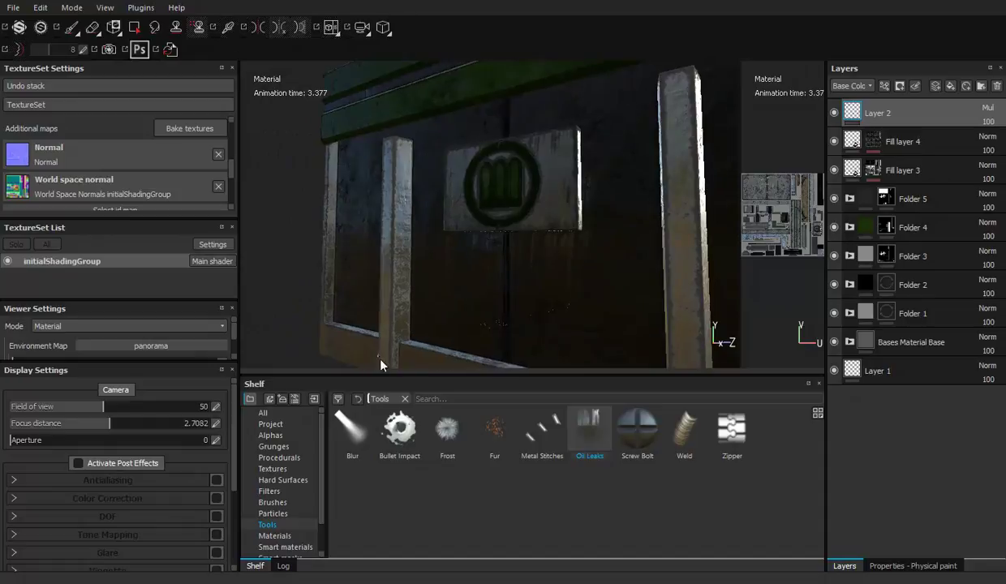
Smudge the oil leak streaks below the sign with the Blur brush
{"action": "left_click", "coordinate": [358, 431]}
{"action": "mouse_move", "coordinate": [567, 268]}
{"action": "left_mouse_down", "text": "alt"}
{"action": "mouse_move", "coordinate": [600, 265]}
{"action": "mouse_move", "coordinate": [564, 218]}
{"action": "mouse_move", "coordinate": [550, 305]}
{"action": "left_mouse_up", "text": "alt"}
{"action": "left_click_drag", "start_coordinate": [565, 264], "coordinate": [531, 261]}
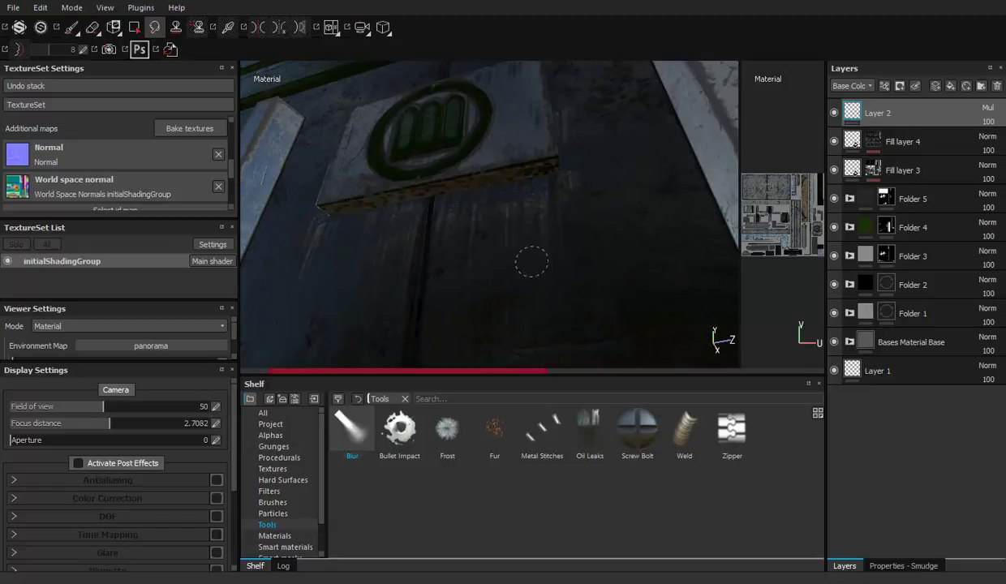
{"action": "mouse_move", "coordinate": [474, 336]}
{"action": "left_mouse_down", "text": "alt"}
{"action": "mouse_move", "coordinate": [506, 185]}
{"action": "mouse_move", "coordinate": [541, 224]}
{"action": "mouse_move", "coordinate": [581, 225]}
{"action": "mouse_move", "coordinate": [557, 252]}
{"action": "mouse_move", "coordinate": [544, 220]}
{"action": "mouse_move", "coordinate": [586, 265]}
{"action": "left_mouse_up", "text": "alt"}
{"action": "left_click_drag", "start_coordinate": [528, 316], "coordinate": [537, 323], "text": "alt"}
{"action": "left_click", "coordinate": [684, 430]}
{"action": "mouse_move", "coordinate": [601, 267]}
{"action": "right_mouse_down", "text": "alt"}
{"action": "mouse_move", "coordinate": [611, 292]}
{"action": "mouse_move", "coordinate": [449, 223]}
{"action": "right_mouse_up", "text": "alt"}
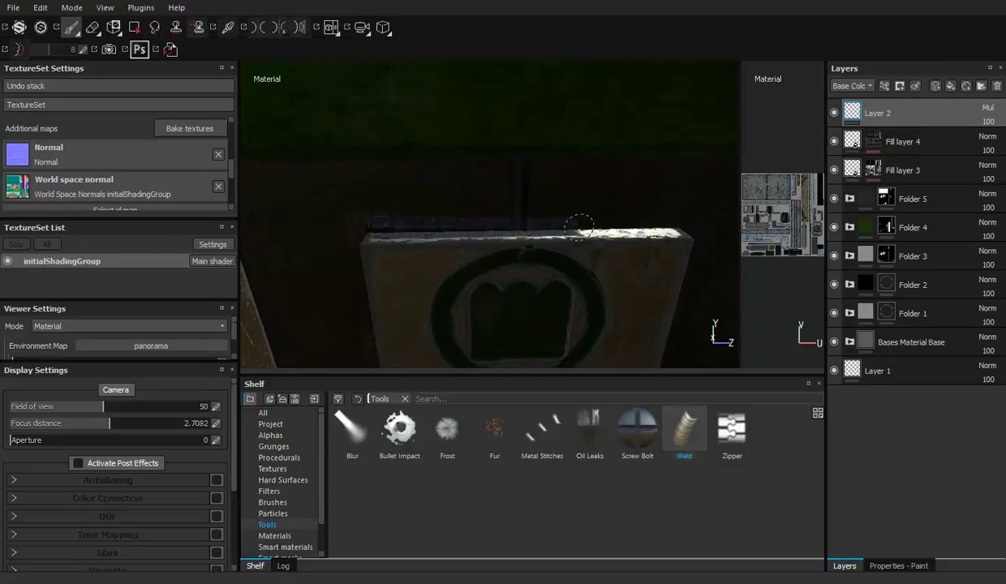
{"action": "left_click_drag", "start_coordinate": [684, 287], "coordinate": [337, 199], "text": "alt"}
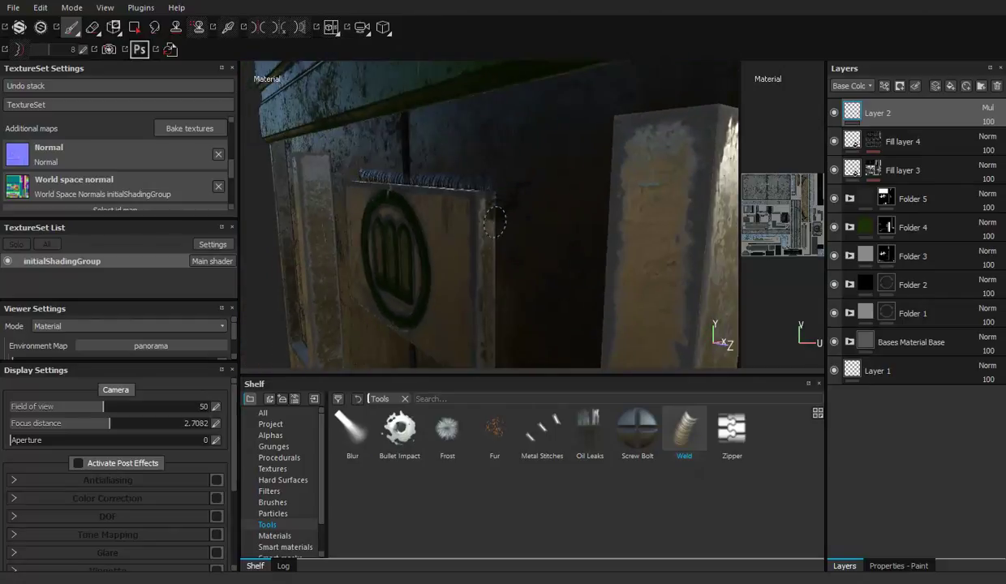
{"action": "mouse_move", "coordinate": [498, 332]}
{"action": "left_mouse_down", "text": "alt"}
{"action": "mouse_move", "coordinate": [458, 217]}
{"action": "mouse_move", "coordinate": [478, 147]}
{"action": "left_mouse_up", "text": "alt"}
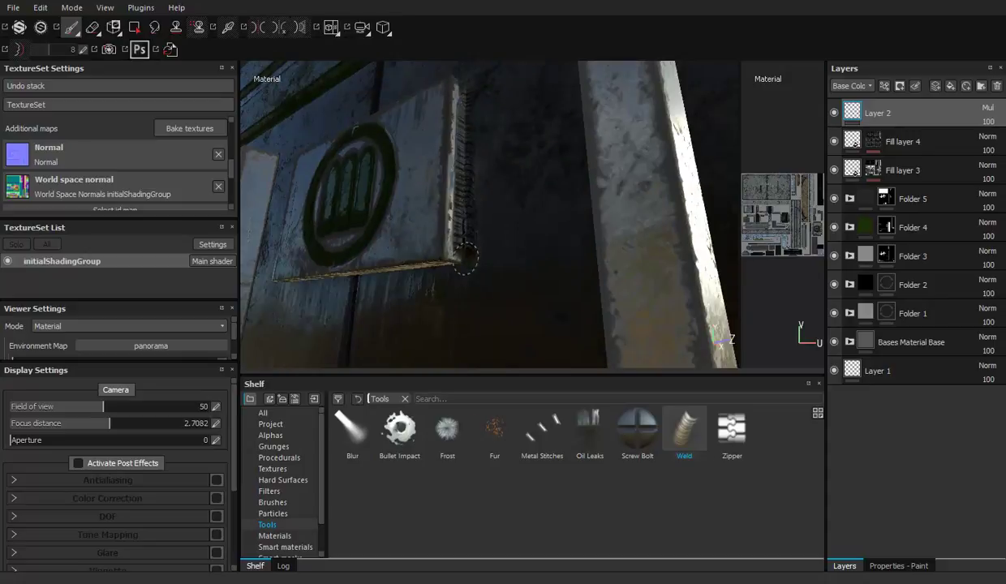
{"action": "mouse_move", "coordinate": [455, 259]}
{"action": "left_mouse_down", "text": "alt"}
{"action": "mouse_move", "coordinate": [471, 239]}
{"action": "mouse_move", "coordinate": [511, 230]}
{"action": "left_mouse_up", "text": "alt"}
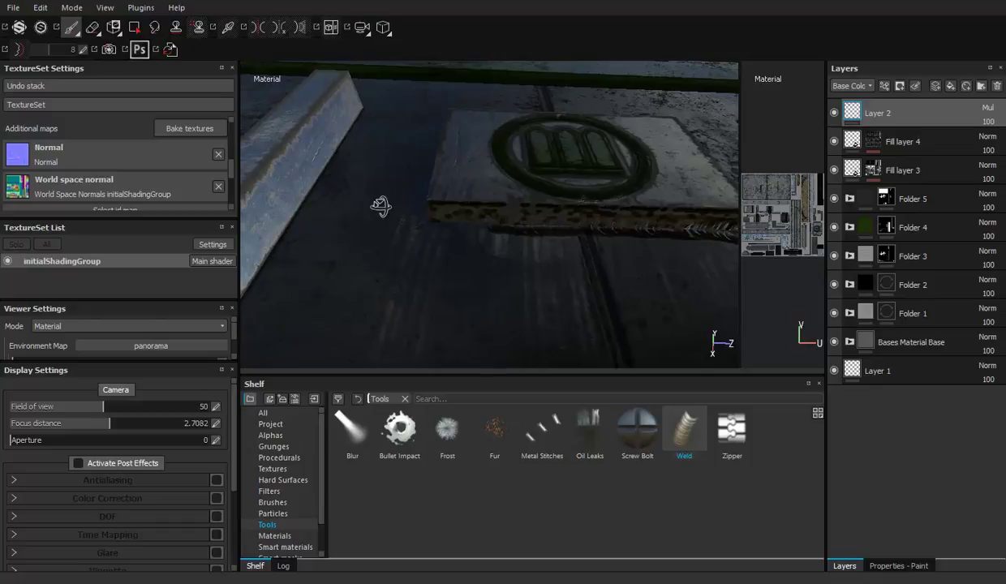
{"action": "left_click_drag", "start_coordinate": [382, 206], "coordinate": [430, 215], "text": "alt"}
{"action": "mouse_move", "coordinate": [483, 245]}
{"action": "left_mouse_down", "text": "alt"}
{"action": "mouse_move", "coordinate": [414, 95]}
{"action": "mouse_move", "coordinate": [447, 85]}
{"action": "left_mouse_up", "text": "alt"}
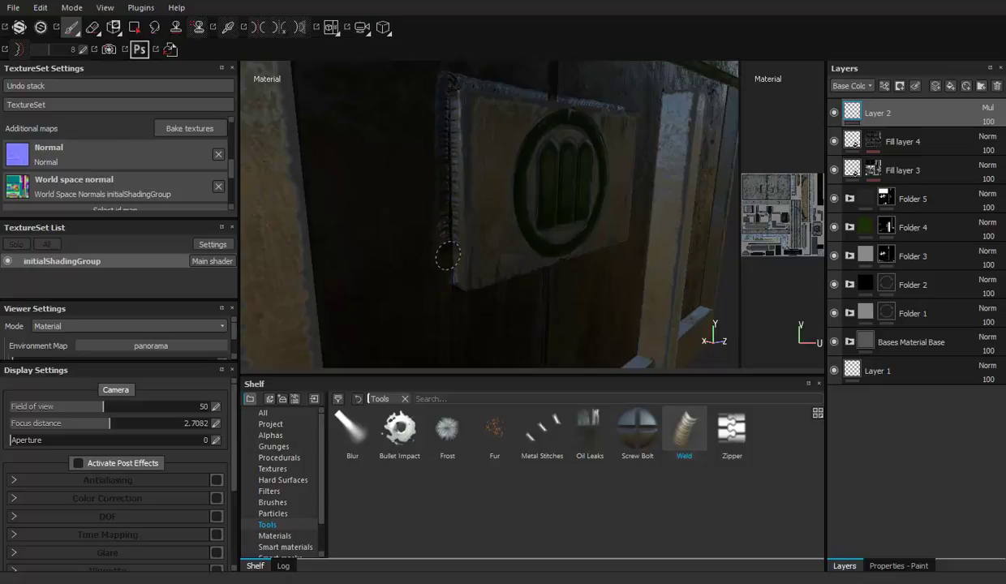
{"action": "mouse_move", "coordinate": [448, 285]}
{"action": "left_mouse_down", "text": "alt"}
{"action": "mouse_move", "coordinate": [465, 175]}
{"action": "mouse_move", "coordinate": [546, 164]}
{"action": "mouse_move", "coordinate": [443, 152]}
{"action": "mouse_move", "coordinate": [585, 105]}
{"action": "mouse_move", "coordinate": [586, 237]}
{"action": "mouse_move", "coordinate": [483, 217]}
{"action": "mouse_move", "coordinate": [495, 211]}
{"action": "mouse_move", "coordinate": [502, 238]}
{"action": "mouse_move", "coordinate": [503, 138]}
{"action": "mouse_move", "coordinate": [528, 108]}
{"action": "mouse_move", "coordinate": [427, 131]}
{"action": "mouse_move", "coordinate": [324, 138]}
{"action": "mouse_move", "coordinate": [656, 214]}
{"action": "mouse_move", "coordinate": [442, 216]}
{"action": "mouse_move", "coordinate": [616, 234]}
{"action": "mouse_move", "coordinate": [560, 195]}
{"action": "mouse_move", "coordinate": [568, 166]}
{"action": "mouse_move", "coordinate": [560, 149]}
{"action": "mouse_move", "coordinate": [512, 162]}
{"action": "mouse_move", "coordinate": [525, 166]}
{"action": "left_mouse_up", "text": "alt"}
{"action": "scroll", "coordinate": [585, 105], "scroll_direction": "down", "scroll_amount": 3}
{"action": "scroll", "coordinate": [585, 105], "scroll_direction": "down", "scroll_amount": 3}
{"action": "scroll", "coordinate": [586, 237], "scroll_direction": "up", "scroll_amount": 2}
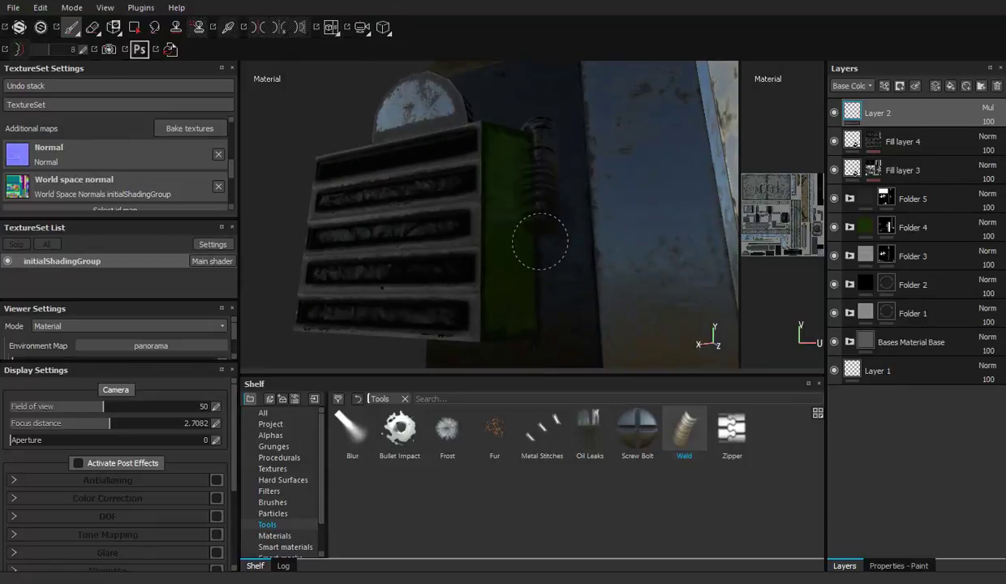
{"action": "mouse_move", "coordinate": [520, 321]}
{"action": "left_mouse_down", "text": "alt"}
{"action": "mouse_move", "coordinate": [503, 312]}
{"action": "mouse_move", "coordinate": [507, 231]}
{"action": "left_mouse_up", "text": "alt"}
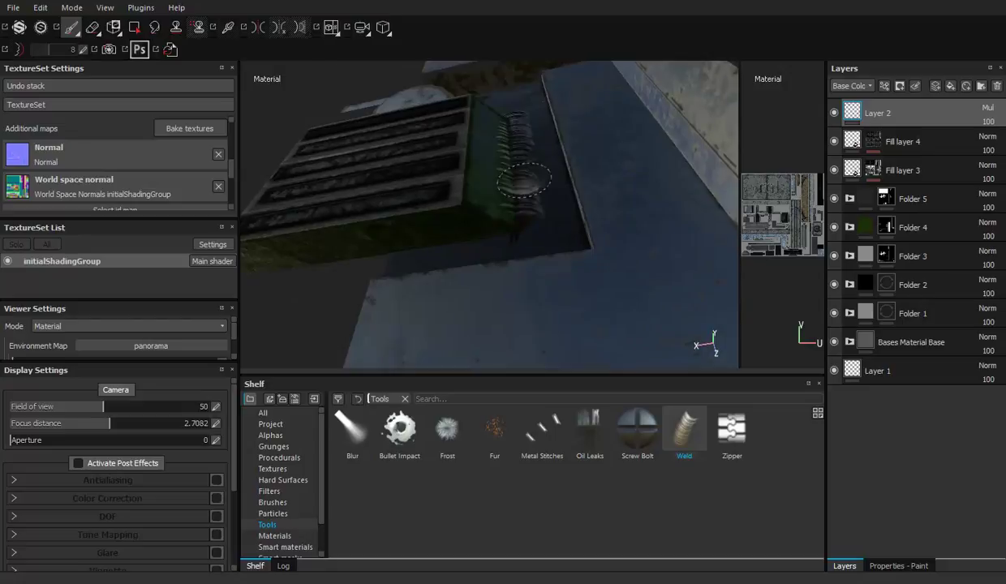
{"action": "mouse_move", "coordinate": [392, 310]}
{"action": "left_mouse_down", "text": "alt"}
{"action": "mouse_move", "coordinate": [541, 186]}
{"action": "mouse_move", "coordinate": [573, 89]}
{"action": "mouse_move", "coordinate": [506, 158]}
{"action": "mouse_move", "coordinate": [538, 167]}
{"action": "left_mouse_up", "text": "alt"}
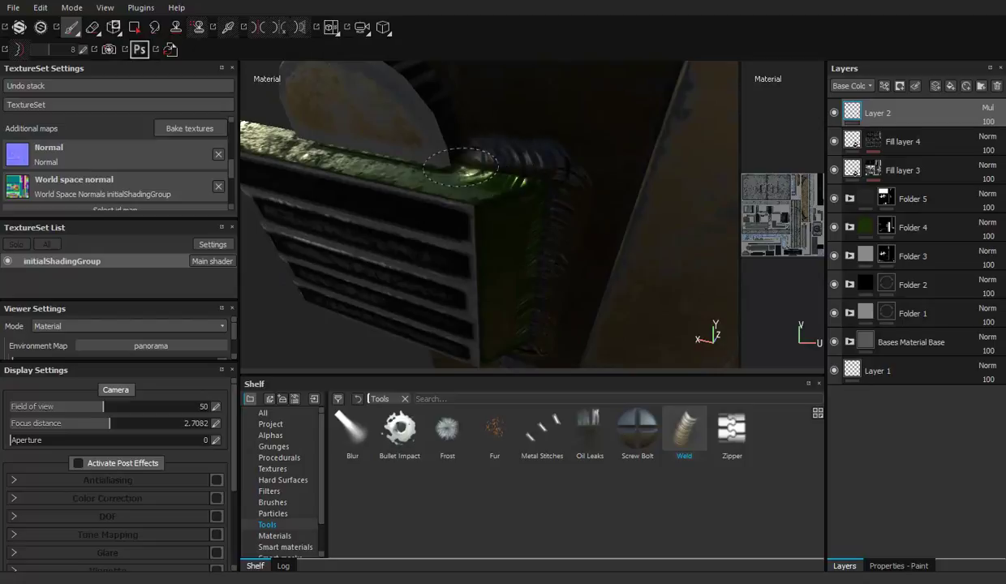
{"action": "mouse_move", "coordinate": [633, 201]}
{"action": "left_mouse_down", "text": "alt"}
{"action": "mouse_move", "coordinate": [487, 194]}
{"action": "mouse_move", "coordinate": [422, 163]}
{"action": "left_mouse_up", "text": "alt"}
{"action": "right_click_drag", "start_coordinate": [422, 162], "coordinate": [346, 137], "text": "alt"}
{"action": "mouse_move", "coordinate": [345, 137]}
{"action": "left_mouse_down", "text": "alt"}
{"action": "mouse_move", "coordinate": [456, 137]}
{"action": "mouse_move", "coordinate": [483, 202]}
{"action": "mouse_move", "coordinate": [372, 140]}
{"action": "mouse_move", "coordinate": [618, 176]}
{"action": "mouse_move", "coordinate": [607, 235]}
{"action": "mouse_move", "coordinate": [574, 254]}
{"action": "mouse_move", "coordinate": [515, 198]}
{"action": "mouse_move", "coordinate": [547, 209]}
{"action": "mouse_move", "coordinate": [508, 208]}
{"action": "left_mouse_up", "text": "alt"}
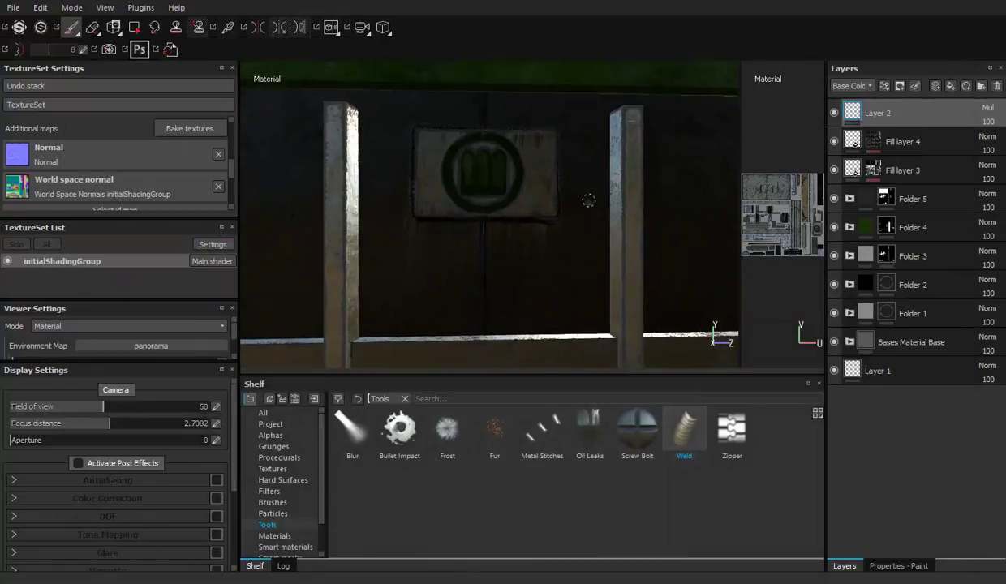
{"action": "right_click_drag", "start_coordinate": [391, 176], "coordinate": [391, 203], "text": "alt"}
{"action": "left_click_drag", "start_coordinate": [390, 203], "coordinate": [454, 243], "text": "alt"}
{"action": "right_click_drag", "start_coordinate": [454, 243], "coordinate": [395, 264], "text": "alt"}
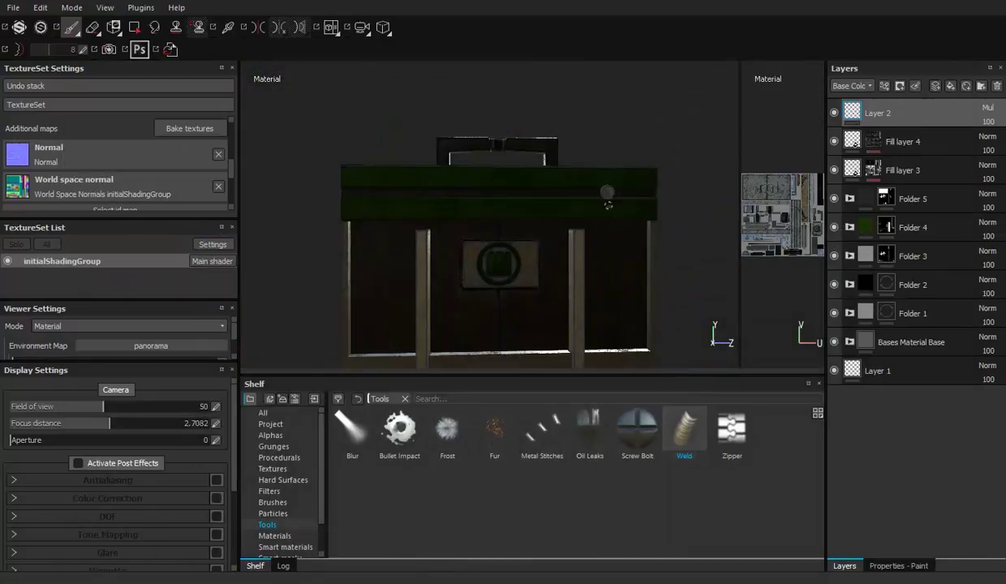
{"action": "mouse_move", "coordinate": [395, 264]}
{"action": "left_mouse_down", "text": "alt"}
{"action": "mouse_move", "coordinate": [489, 249]}
{"action": "mouse_move", "coordinate": [503, 200]}
{"action": "mouse_move", "coordinate": [546, 183]}
{"action": "mouse_move", "coordinate": [620, 355]}
{"action": "left_mouse_up", "text": "alt"}
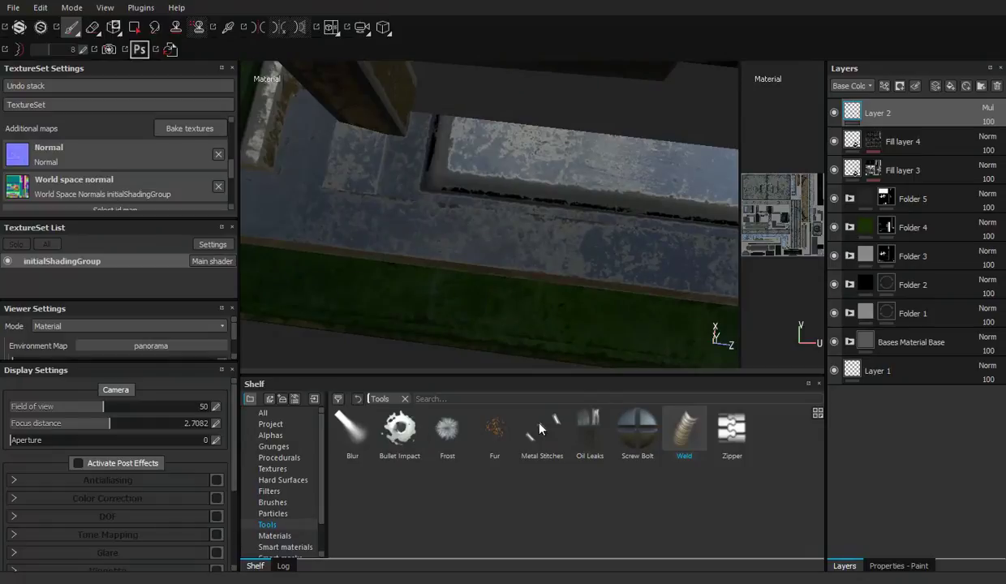
Frame the whole case and add a new paint layer on top
{"action": "key", "text": "f"}
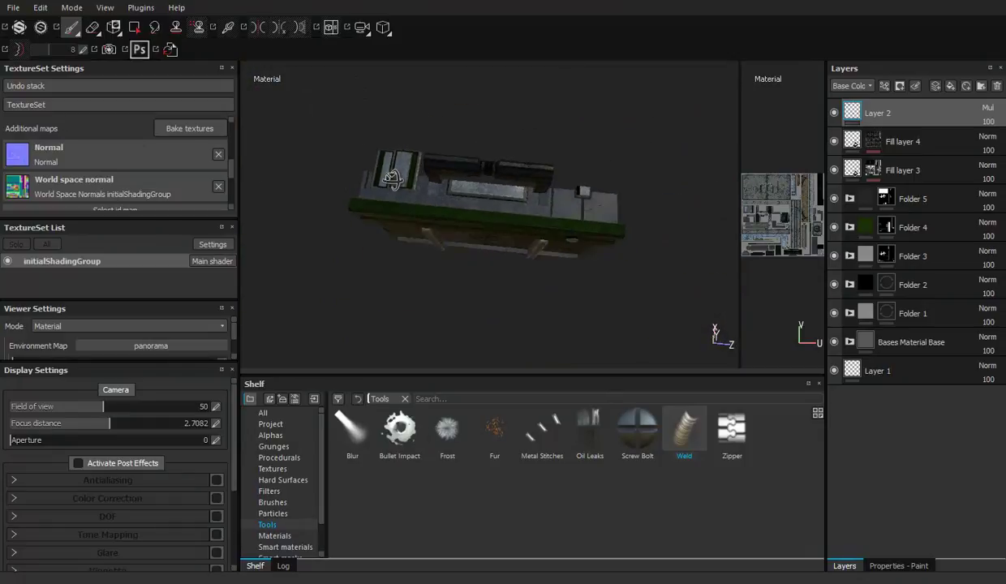
{"action": "scroll", "coordinate": [447, 148], "scroll_direction": "up", "scroll_amount": 3}
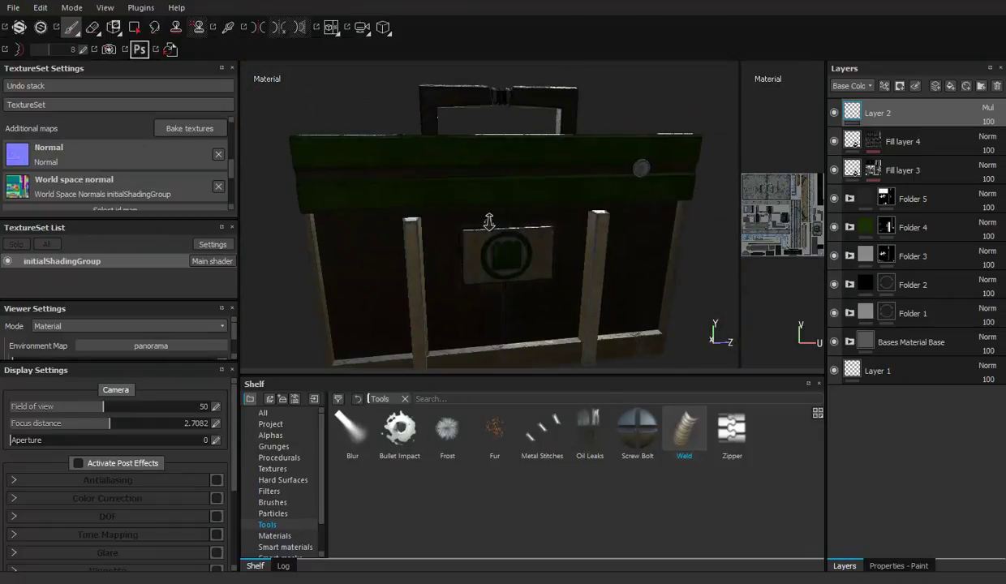
{"action": "left_click", "coordinate": [935, 86]}
{"action": "scroll", "coordinate": [530, 218], "scroll_direction": "up", "scroll_amount": 2}
{"action": "scroll", "coordinate": [537, 236], "scroll_direction": "up", "scroll_amount": 2}
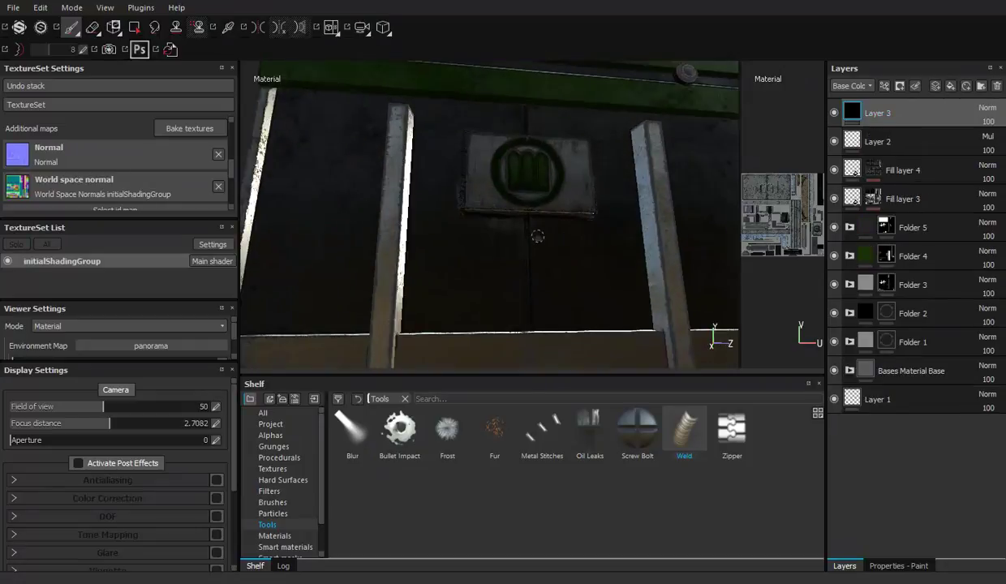
Choose the Screw Bolt stamp with Bolt outer and inner shapes and a larger brush
{"action": "left_click", "coordinate": [643, 434]}
{"action": "left_click", "coordinate": [884, 566]}
{"action": "scroll", "coordinate": [882, 443], "scroll_direction": "down", "scroll_amount": 2}
{"action": "left_click", "coordinate": [908, 405]}
{"action": "left_click", "coordinate": [900, 415]}
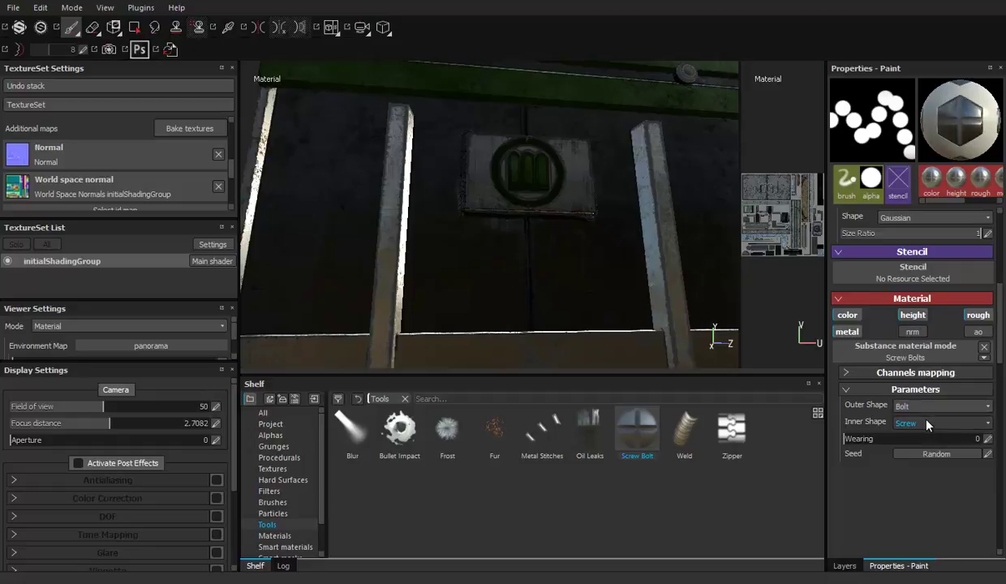
{"action": "left_click", "coordinate": [927, 423]}
{"action": "left_click", "coordinate": [902, 444]}
{"action": "mouse_move", "coordinate": [602, 207]}
{"action": "left_mouse_down", "text": "alt"}
{"action": "mouse_move", "coordinate": [582, 270]}
{"action": "mouse_move", "coordinate": [622, 265]}
{"action": "mouse_move", "coordinate": [573, 299]}
{"action": "mouse_move", "coordinate": [586, 216]}
{"action": "left_mouse_up", "text": "alt"}
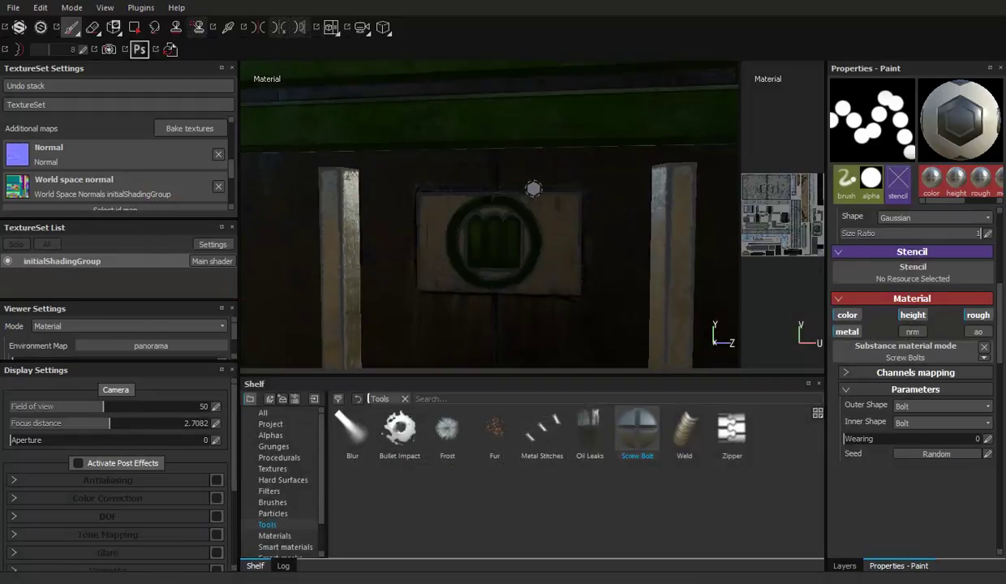
{"action": "scroll", "coordinate": [525, 177], "scroll_direction": "up", "scroll_amount": 2}
{"action": "key", "text": "bracketright"}
{"action": "key", "text": "bracketright"}
{"action": "key", "text": "bracketright"}
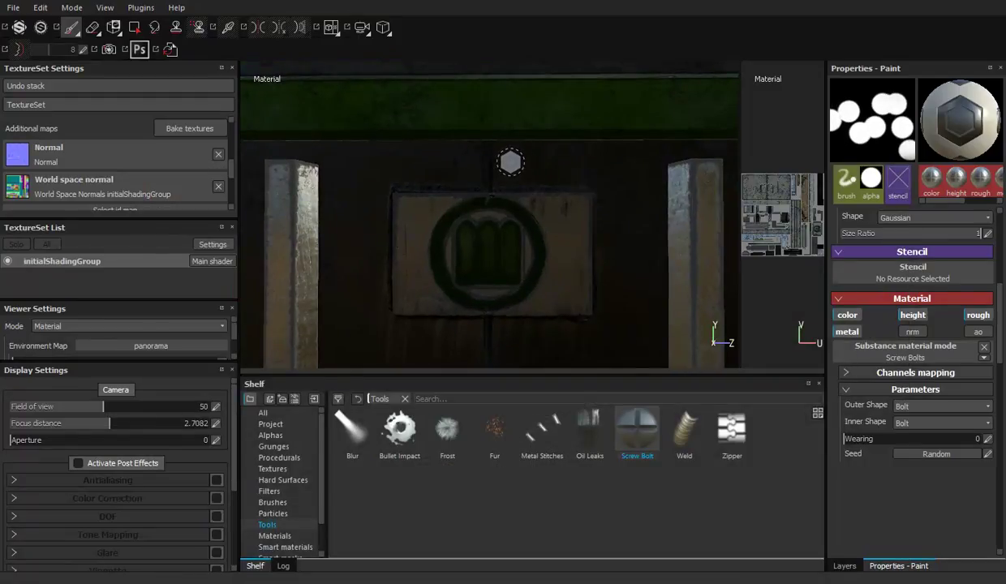
{"action": "scroll", "coordinate": [489, 236], "scroll_direction": "up", "scroll_amount": 2}
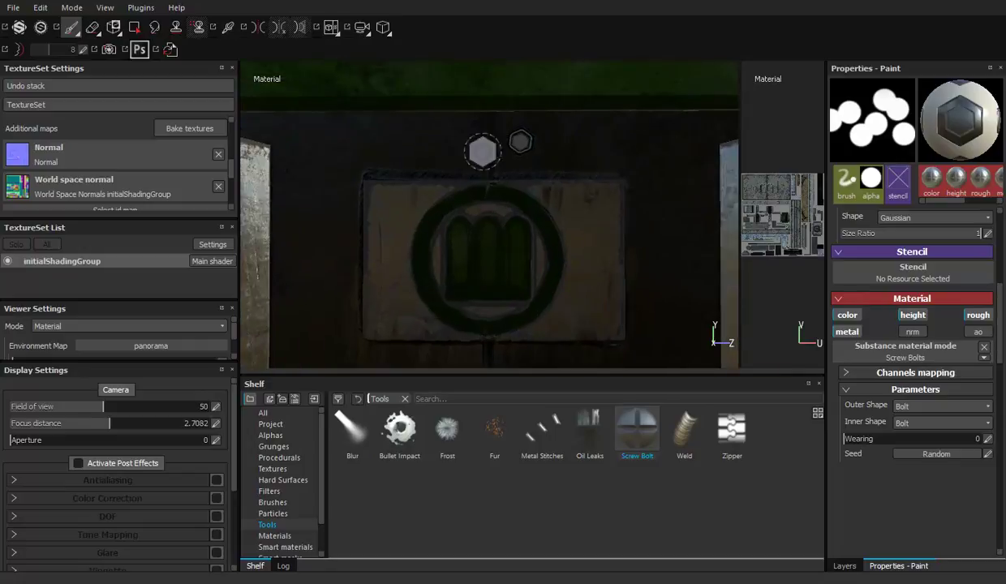
Set the stamp to a Bolt outer shape with a Screw inner centre
{"action": "left_click", "coordinate": [902, 405]}
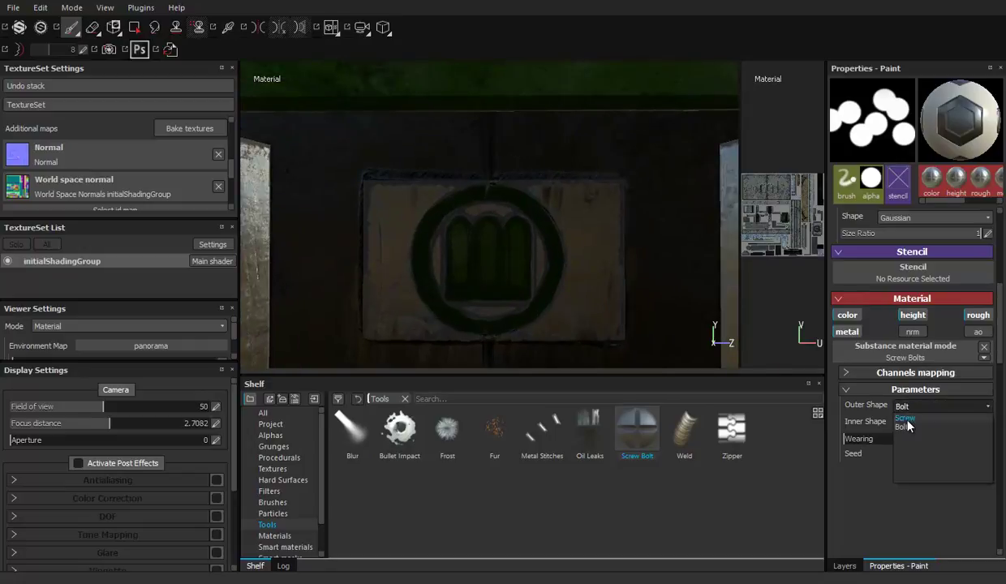
{"action": "left_click", "coordinate": [905, 423]}
{"action": "left_click", "coordinate": [913, 406]}
{"action": "left_click", "coordinate": [909, 427]}
{"action": "left_click", "coordinate": [910, 422]}
{"action": "left_click", "coordinate": [906, 435]}
Stamp screw bolts above and beside the door sign, then look over the panel
{"action": "left_click", "coordinate": [519, 134]}
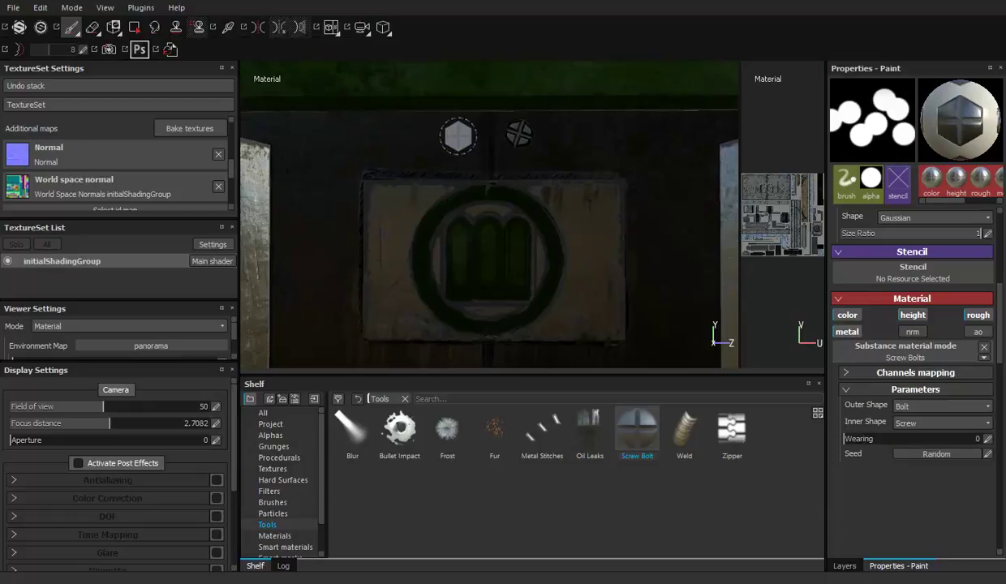
{"action": "middle_click_drag", "start_coordinate": [595, 270], "coordinate": [602, 190], "text": "alt"}
{"action": "mouse_move", "coordinate": [602, 191]}
{"action": "right_mouse_down", "text": "alt"}
{"action": "mouse_move", "coordinate": [546, 234]}
{"action": "mouse_move", "coordinate": [578, 276]}
{"action": "right_mouse_up", "text": "alt"}
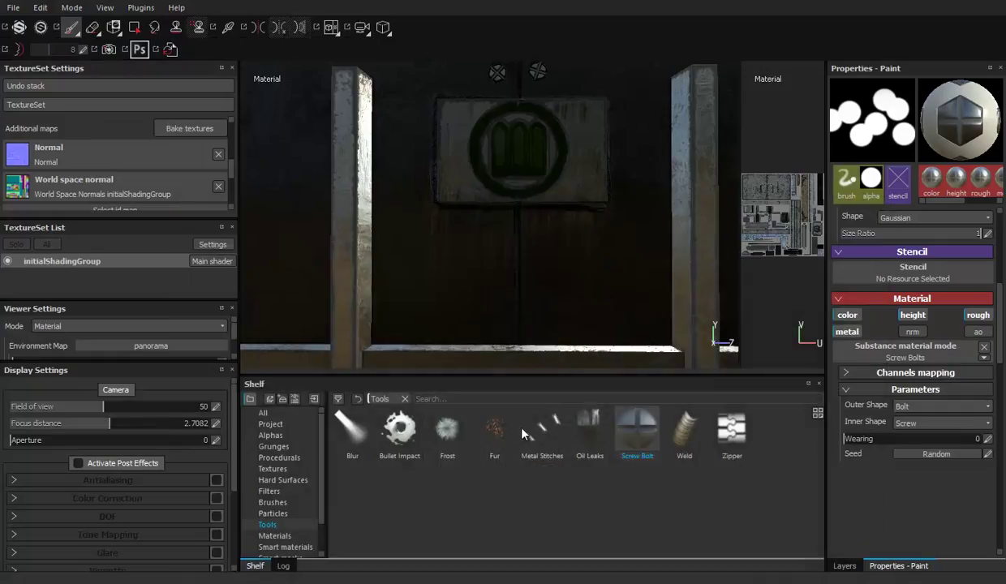
{"action": "left_click", "coordinate": [534, 325]}
{"action": "left_click_drag", "start_coordinate": [622, 347], "coordinate": [520, 235], "text": "alt"}
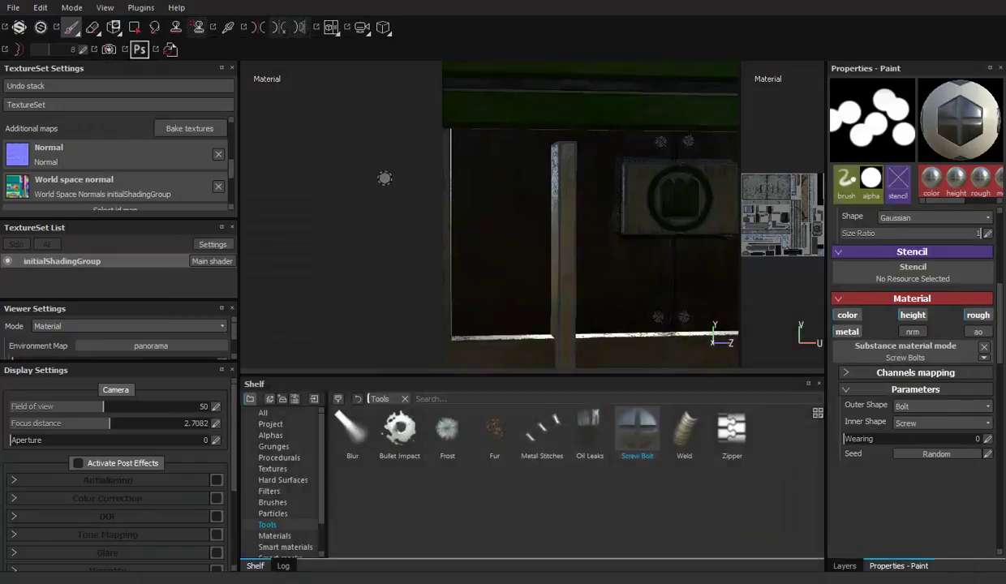
{"action": "mouse_move", "coordinate": [383, 175]}
{"action": "left_mouse_down", "text": "alt"}
{"action": "mouse_move", "coordinate": [498, 190]}
{"action": "mouse_move", "coordinate": [413, 135]}
{"action": "mouse_move", "coordinate": [435, 146]}
{"action": "mouse_move", "coordinate": [417, 119]}
{"action": "left_mouse_up", "text": "alt"}
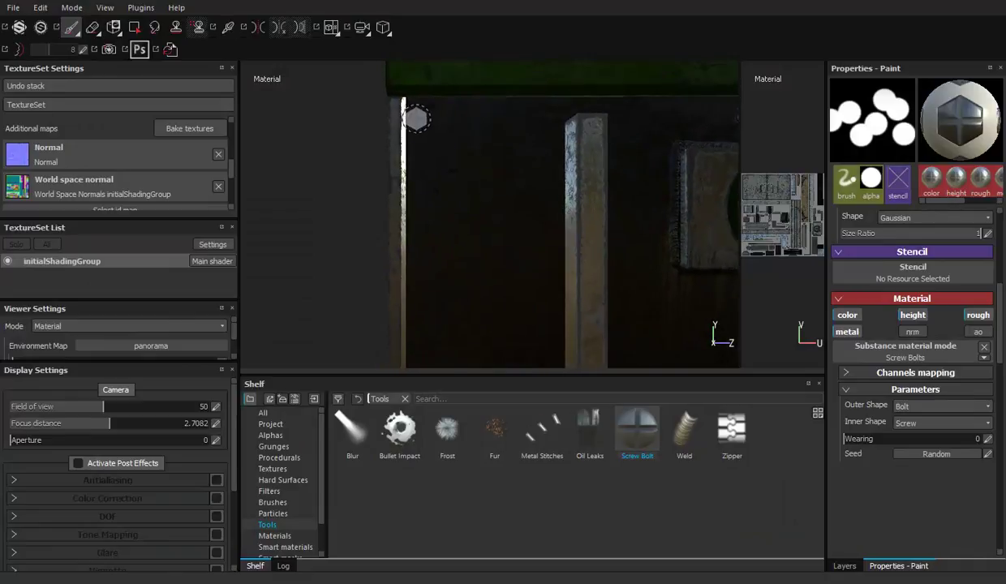
{"action": "left_click_drag", "start_coordinate": [474, 258], "coordinate": [422, 209], "text": "alt"}
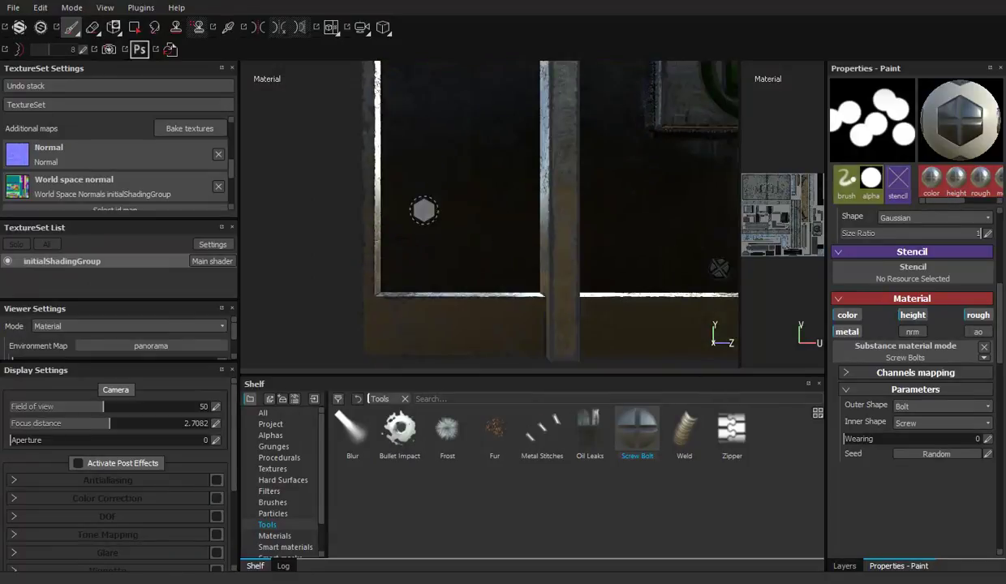
{"action": "mouse_move", "coordinate": [592, 198]}
{"action": "left_mouse_down", "text": "alt"}
{"action": "mouse_move", "coordinate": [352, 205]}
{"action": "mouse_move", "coordinate": [459, 203]}
{"action": "left_mouse_up", "text": "alt"}
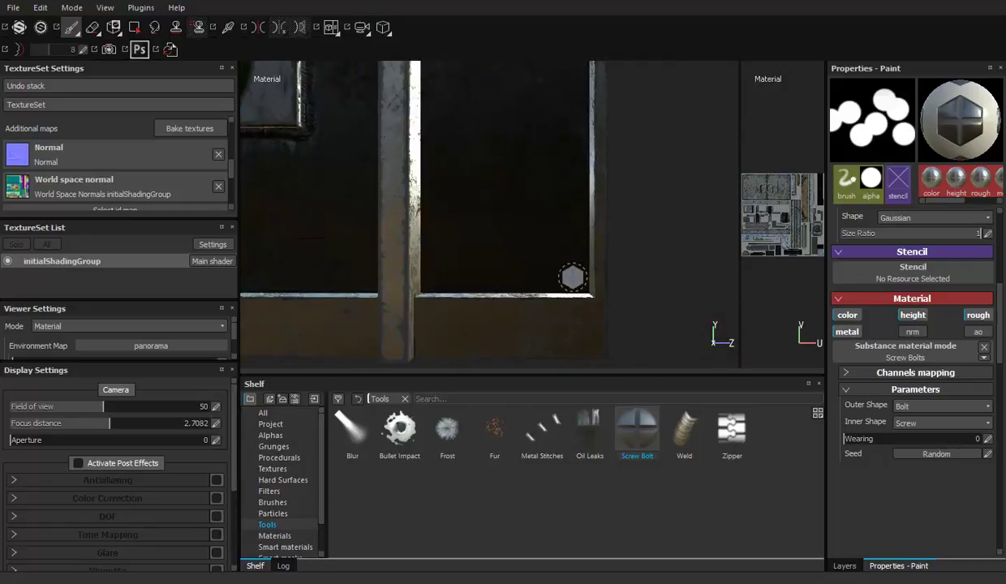
{"action": "mouse_move", "coordinate": [535, 129]}
{"action": "left_mouse_down", "text": "alt"}
{"action": "mouse_move", "coordinate": [559, 232]}
{"action": "mouse_move", "coordinate": [586, 99]}
{"action": "left_mouse_up", "text": "alt"}
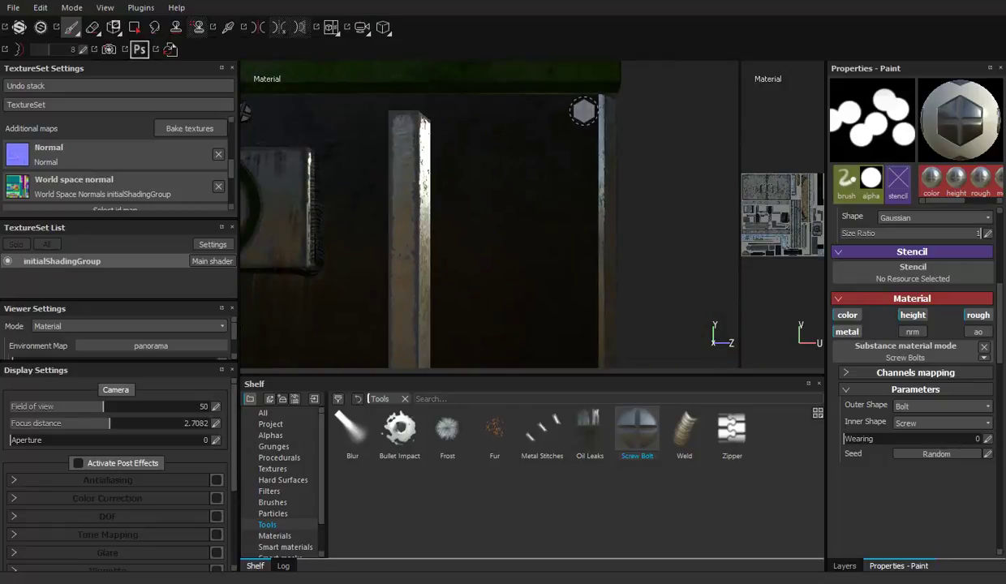
{"action": "mouse_move", "coordinate": [652, 229]}
{"action": "left_mouse_down", "text": "alt"}
{"action": "mouse_move", "coordinate": [411, 193]}
{"action": "mouse_move", "coordinate": [415, 170]}
{"action": "left_mouse_up", "text": "alt"}
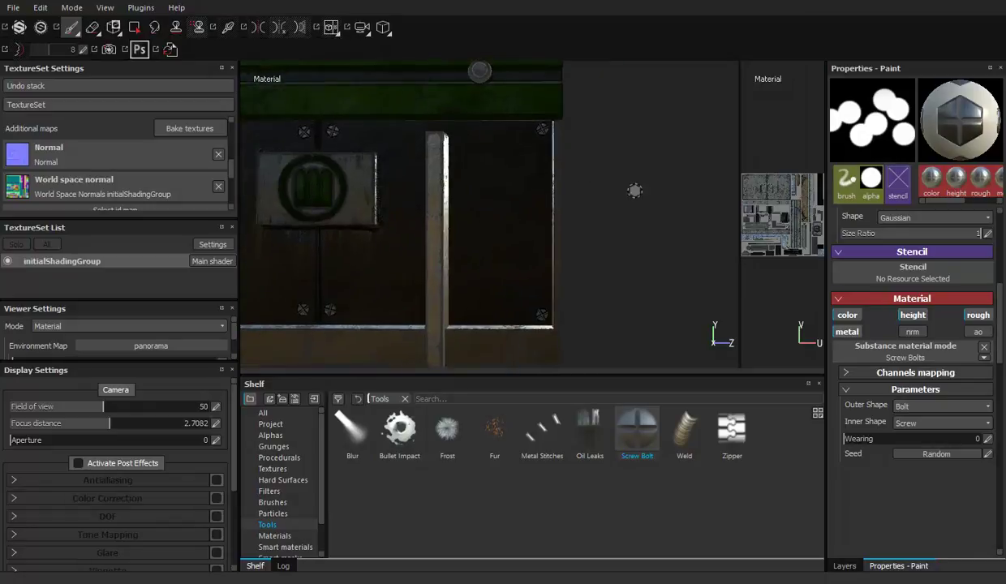
{"action": "middle_click_drag", "start_coordinate": [414, 171], "coordinate": [580, 196], "text": "alt"}
{"action": "key", "text": "alt+Tab"}
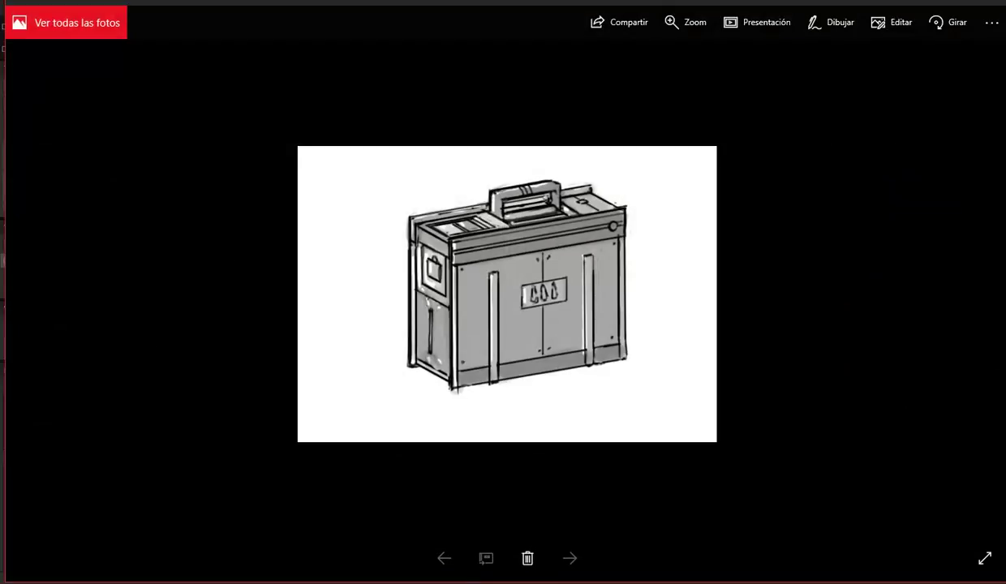
{"action": "left_click", "coordinate": [951, 532]}
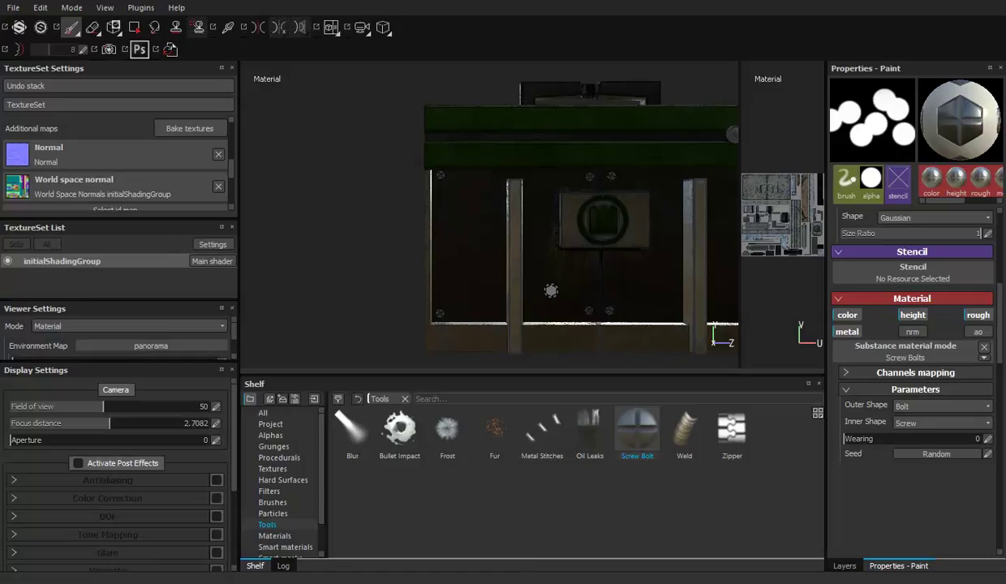
Orbit to face the vent panel and compare it with the case reference sketch in Photos
{"action": "left_click_drag", "start_coordinate": [629, 234], "coordinate": [601, 243], "text": "alt"}
{"action": "scroll", "coordinate": [565, 254], "scroll_direction": "up", "scroll_amount": 5}
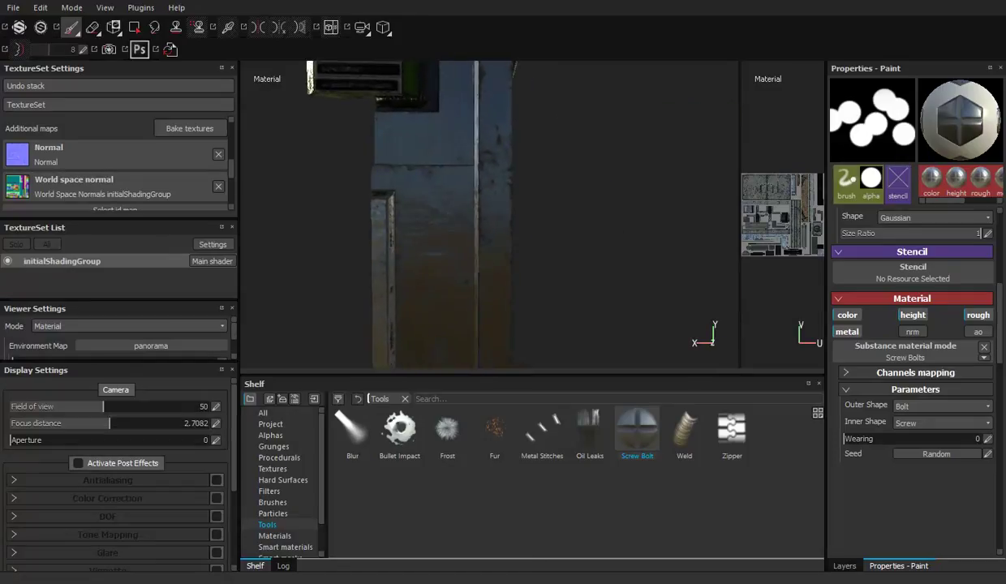
{"action": "middle_click_drag", "start_coordinate": [565, 253], "coordinate": [495, 164], "text": "alt"}
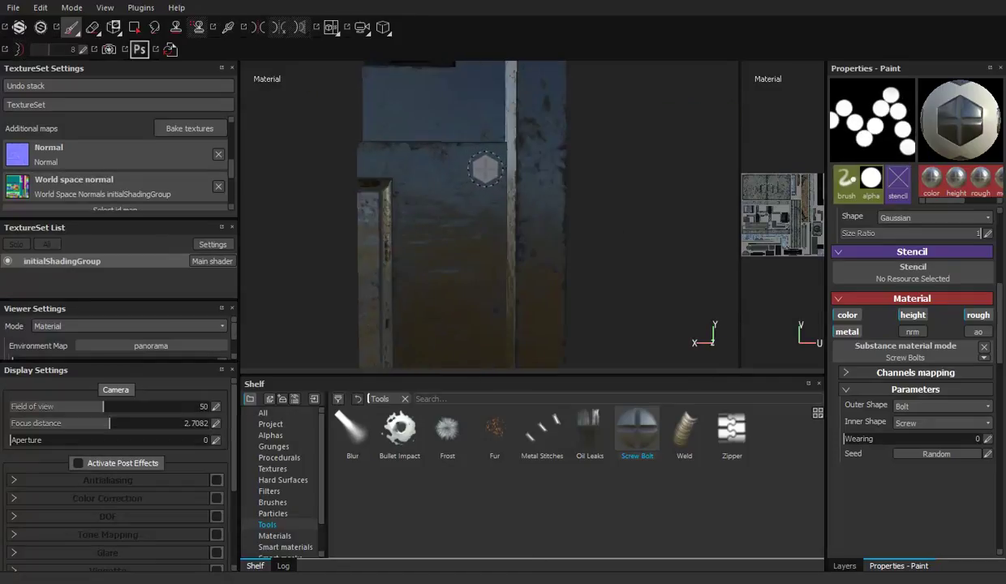
{"action": "middle_click_drag", "start_coordinate": [471, 297], "coordinate": [449, 126], "text": "alt"}
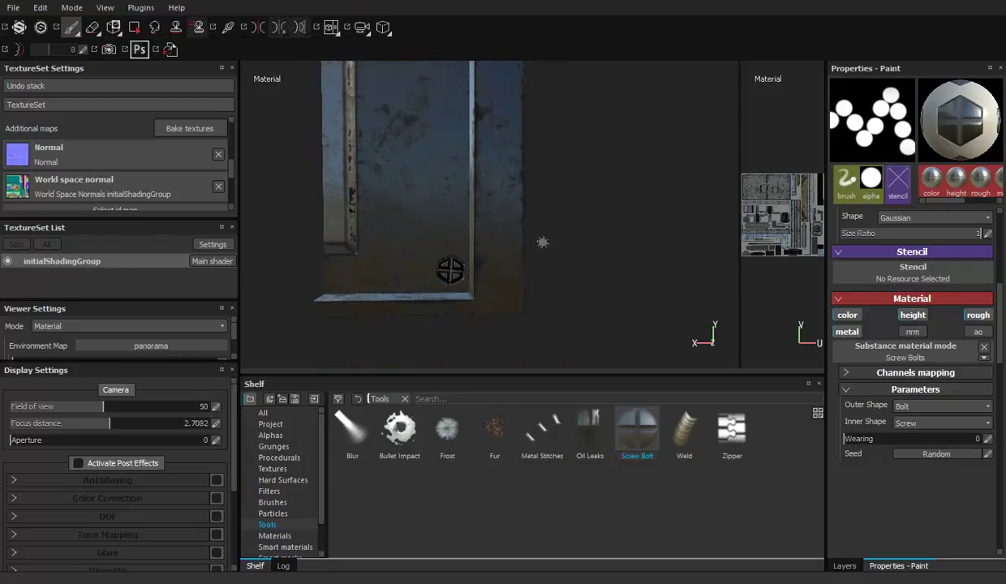
{"action": "mouse_move", "coordinate": [451, 270]}
{"action": "left_mouse_down", "text": "alt"}
{"action": "mouse_move", "coordinate": [420, 152]}
{"action": "mouse_move", "coordinate": [447, 364]}
{"action": "mouse_move", "coordinate": [488, 321]}
{"action": "mouse_move", "coordinate": [485, 229]}
{"action": "mouse_move", "coordinate": [560, 286]}
{"action": "mouse_move", "coordinate": [472, 208]}
{"action": "mouse_move", "coordinate": [475, 168]}
{"action": "mouse_move", "coordinate": [503, 243]}
{"action": "left_mouse_up", "text": "alt"}
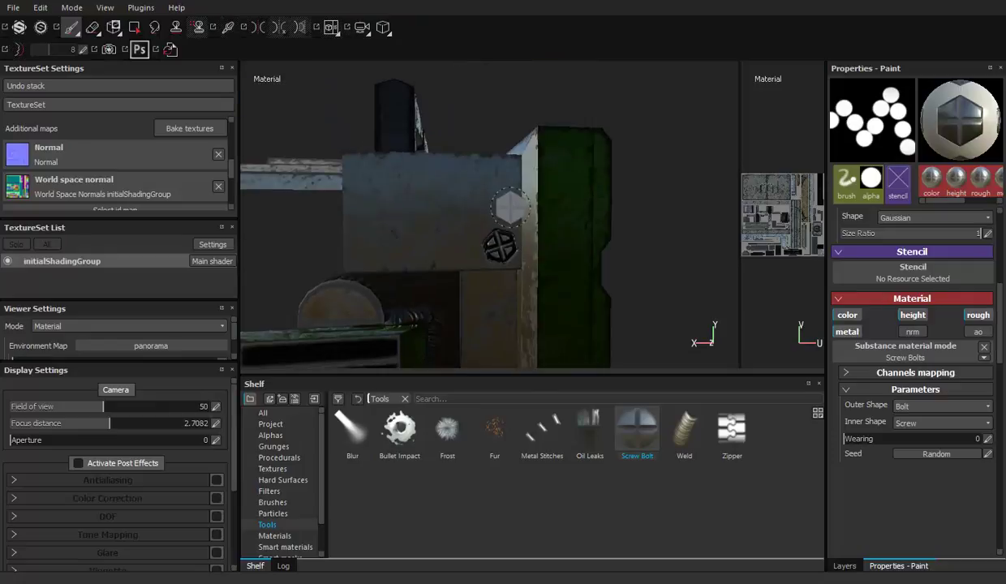
{"action": "left_click_drag", "start_coordinate": [499, 198], "coordinate": [507, 211], "text": "alt"}
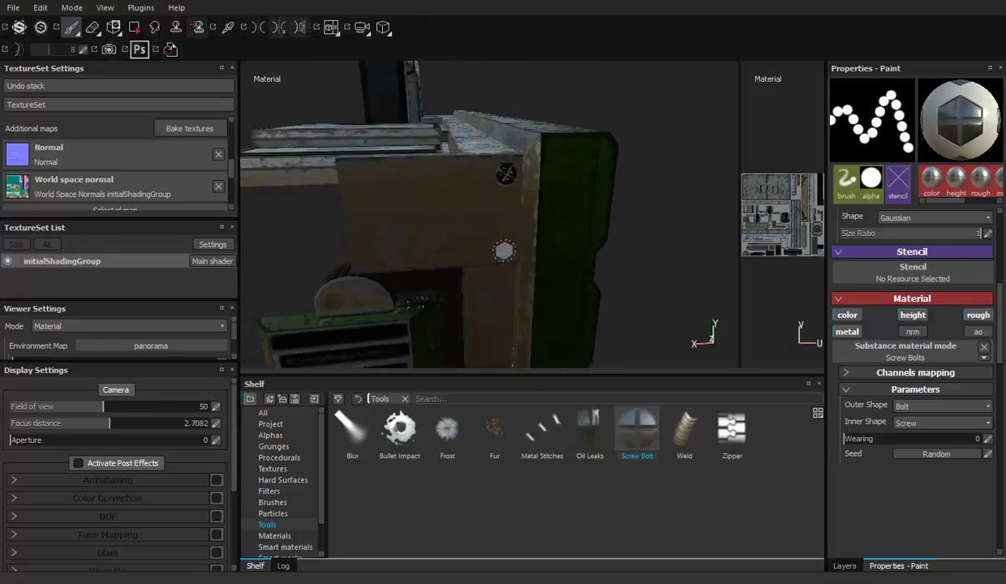
{"action": "left_click_drag", "start_coordinate": [572, 314], "coordinate": [491, 545], "text": "alt"}
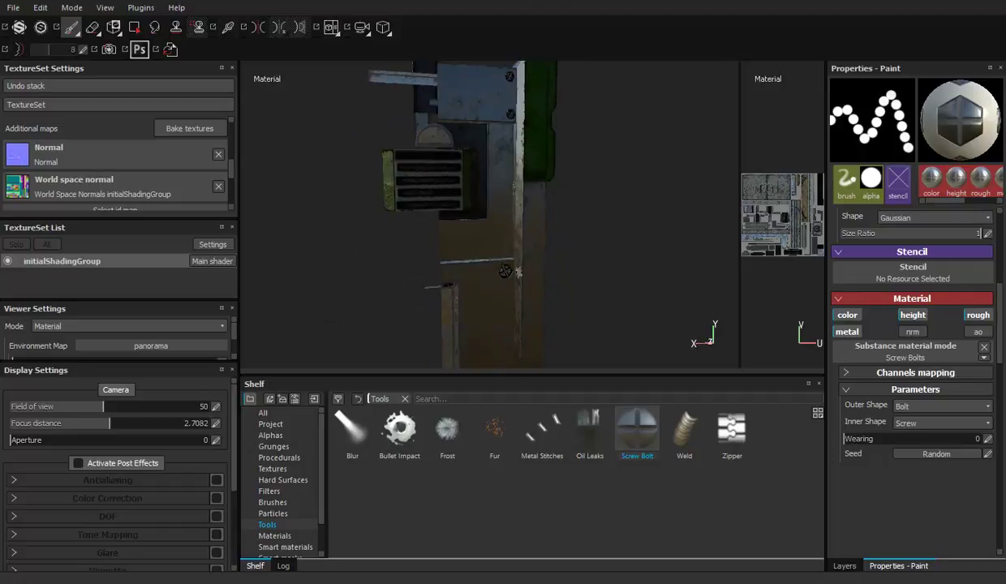
{"action": "key", "text": "alt+Tab"}
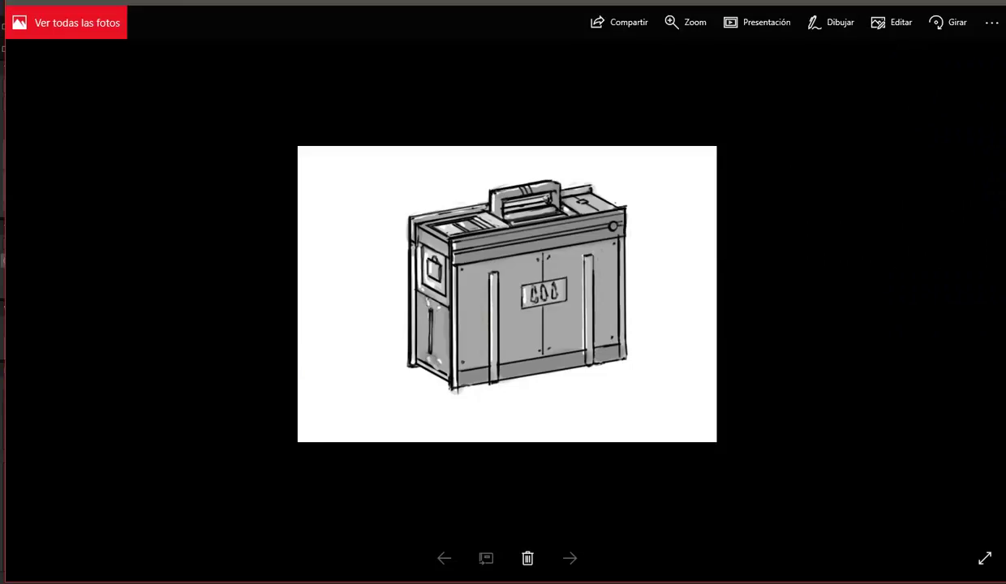
{"action": "key", "text": "alt+Tab"}
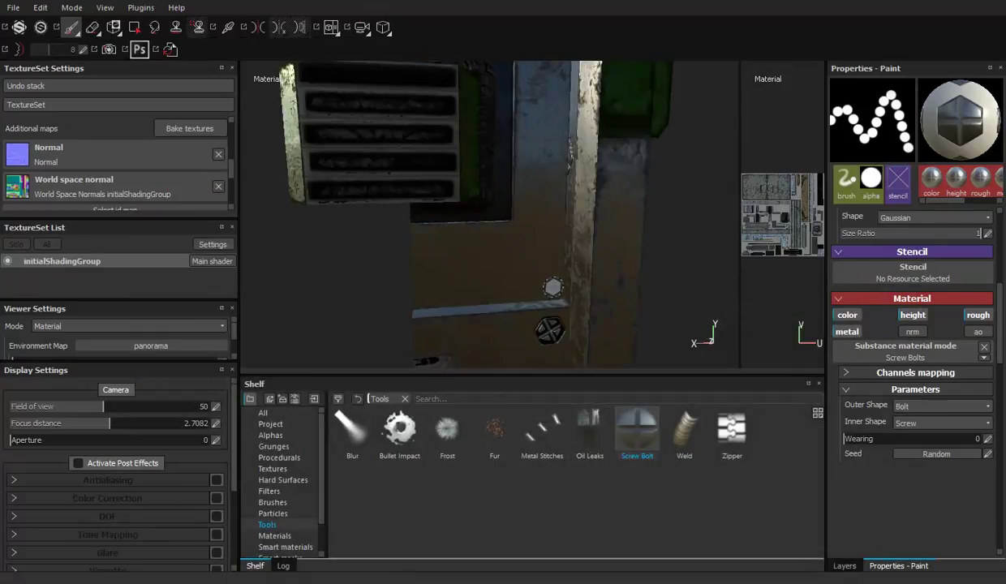
Stamp a screw bolt onto the green side panel, orbiting around the case
{"action": "left_click_drag", "start_coordinate": [550, 331], "coordinate": [566, 75], "text": "alt"}
{"action": "mouse_move", "coordinate": [558, 116]}
{"action": "left_mouse_down", "text": "alt"}
{"action": "mouse_move", "coordinate": [470, 164]}
{"action": "mouse_move", "coordinate": [628, 195]}
{"action": "mouse_move", "coordinate": [447, 166]}
{"action": "mouse_move", "coordinate": [404, 196]}
{"action": "mouse_move", "coordinate": [418, 179]}
{"action": "mouse_move", "coordinate": [478, 226]}
{"action": "mouse_move", "coordinate": [510, 220]}
{"action": "left_mouse_up", "text": "alt"}
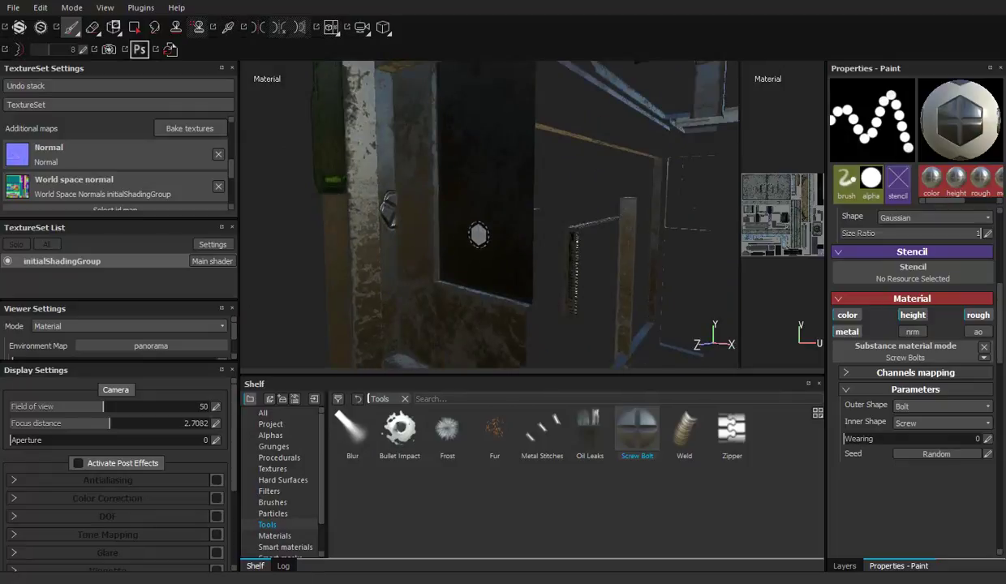
{"action": "mouse_move", "coordinate": [471, 213]}
{"action": "left_mouse_down", "text": "alt"}
{"action": "mouse_move", "coordinate": [472, 169]}
{"action": "mouse_move", "coordinate": [503, 217]}
{"action": "mouse_move", "coordinate": [512, 195]}
{"action": "mouse_move", "coordinate": [555, 185]}
{"action": "mouse_move", "coordinate": [569, 194]}
{"action": "mouse_move", "coordinate": [535, 196]}
{"action": "mouse_move", "coordinate": [560, 229]}
{"action": "mouse_move", "coordinate": [577, 161]}
{"action": "mouse_move", "coordinate": [575, 333]}
{"action": "mouse_move", "coordinate": [572, 171]}
{"action": "mouse_move", "coordinate": [600, 293]}
{"action": "mouse_move", "coordinate": [620, 227]}
{"action": "mouse_move", "coordinate": [558, 187]}
{"action": "left_mouse_up", "text": "alt"}
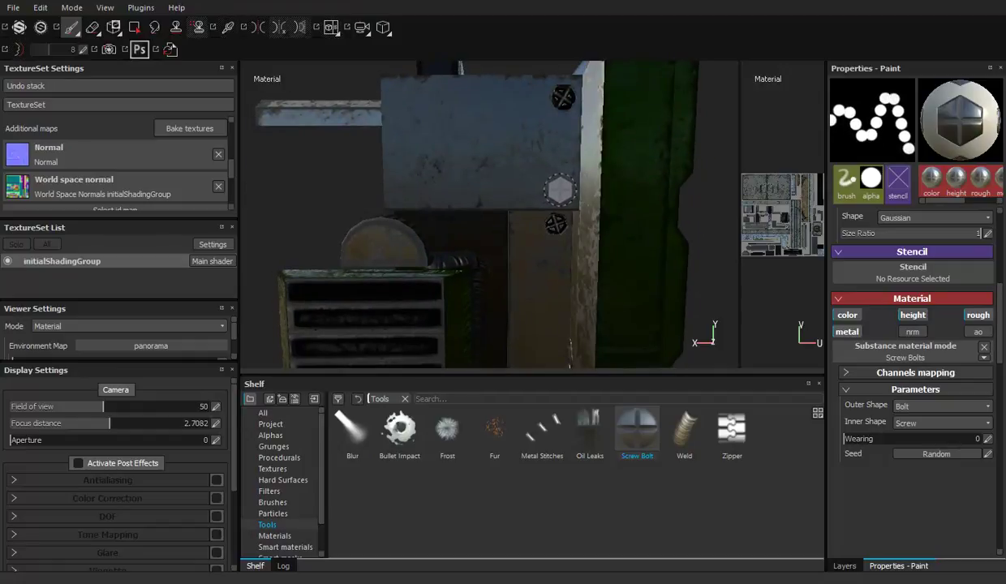
{"action": "mouse_move", "coordinate": [595, 211]}
{"action": "left_mouse_down", "text": "alt"}
{"action": "mouse_move", "coordinate": [433, 54]}
{"action": "mouse_move", "coordinate": [316, 102]}
{"action": "mouse_move", "coordinate": [512, 72]}
{"action": "left_mouse_up", "text": "alt"}
{"action": "mouse_move", "coordinate": [589, 346]}
{"action": "left_mouse_down", "text": "alt"}
{"action": "mouse_move", "coordinate": [570, 225]}
{"action": "mouse_move", "coordinate": [521, 231]}
{"action": "mouse_move", "coordinate": [722, 254]}
{"action": "mouse_move", "coordinate": [527, 209]}
{"action": "mouse_move", "coordinate": [526, 243]}
{"action": "left_mouse_up", "text": "alt"}
{"action": "scroll", "coordinate": [524, 270], "scroll_direction": "up", "scroll_amount": 3}
{"action": "scroll", "coordinate": [529, 276], "scroll_direction": "up", "scroll_amount": 2}
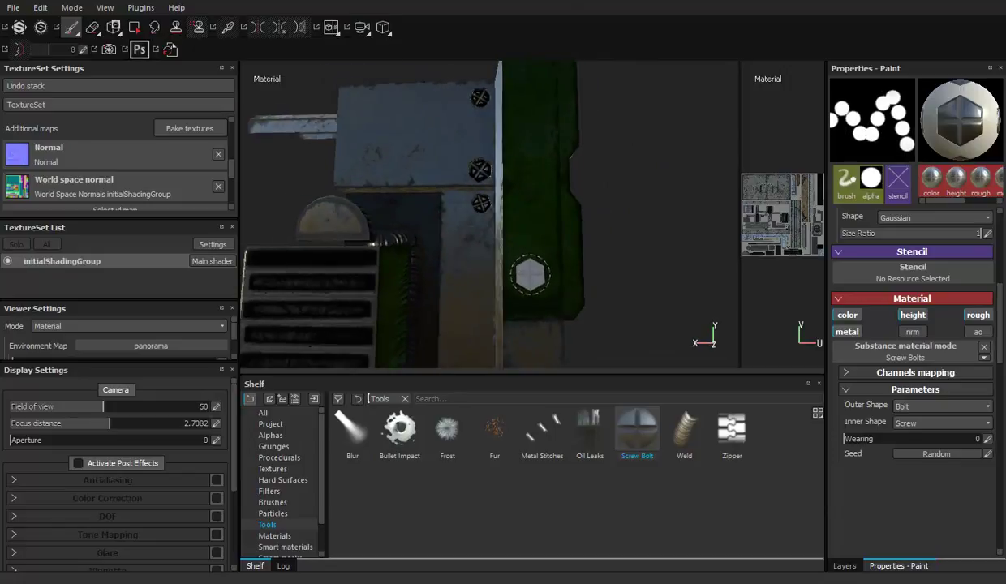
{"action": "left_click", "coordinate": [535, 270]}
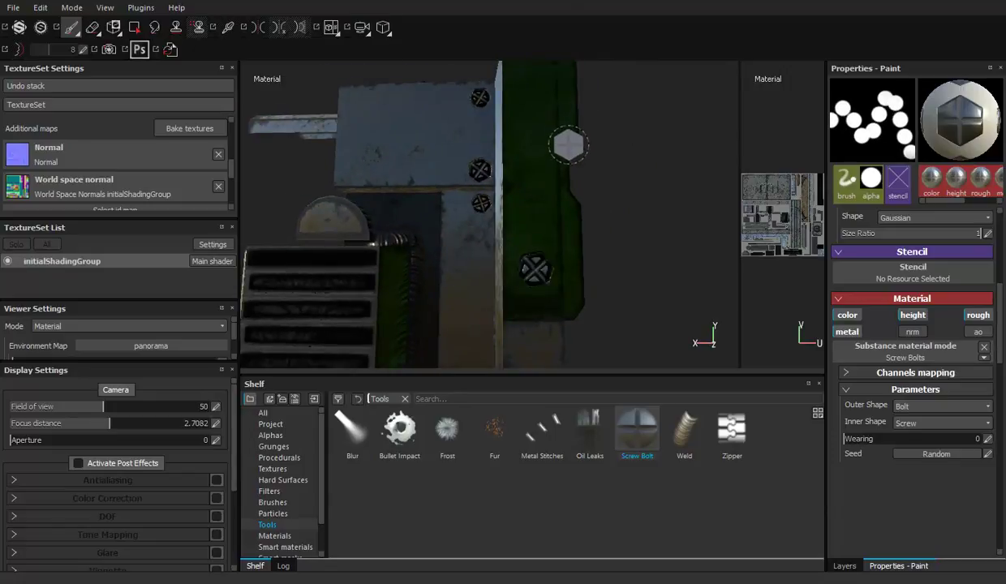
{"action": "middle_click_drag", "start_coordinate": [565, 141], "coordinate": [496, 239], "text": "alt"}
{"action": "mouse_move", "coordinate": [585, 218]}
{"action": "left_mouse_down", "text": "alt"}
{"action": "mouse_move", "coordinate": [367, 190]}
{"action": "mouse_move", "coordinate": [472, 198]}
{"action": "mouse_move", "coordinate": [575, 240]}
{"action": "mouse_move", "coordinate": [471, 179]}
{"action": "mouse_move", "coordinate": [417, 175]}
{"action": "left_mouse_up", "text": "alt"}
{"action": "mouse_move", "coordinate": [566, 202]}
{"action": "left_mouse_down", "text": "alt"}
{"action": "mouse_move", "coordinate": [584, 198]}
{"action": "mouse_move", "coordinate": [486, 218]}
{"action": "mouse_move", "coordinate": [553, 235]}
{"action": "mouse_move", "coordinate": [536, 227]}
{"action": "mouse_move", "coordinate": [519, 241]}
{"action": "left_mouse_up", "text": "alt"}
Briefly use the Eraser, return to Screw Bolt painting, and inspect the case's lower bolted edges
{"action": "left_click", "coordinate": [91, 29]}
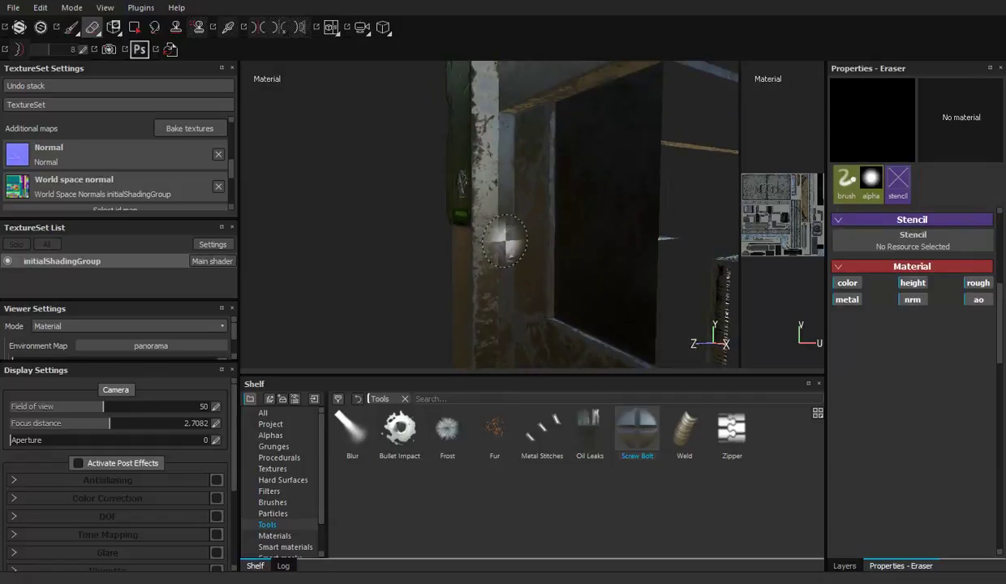
{"action": "left_click", "coordinate": [72, 29]}
{"action": "mouse_move", "coordinate": [565, 202]}
{"action": "left_mouse_down", "text": "alt"}
{"action": "mouse_move", "coordinate": [579, 229]}
{"action": "mouse_move", "coordinate": [502, 132]}
{"action": "mouse_move", "coordinate": [619, 216]}
{"action": "mouse_move", "coordinate": [496, 179]}
{"action": "left_mouse_up", "text": "alt"}
{"action": "mouse_move", "coordinate": [531, 99]}
{"action": "left_mouse_down", "text": "alt"}
{"action": "mouse_move", "coordinate": [498, 150]}
{"action": "mouse_move", "coordinate": [464, 123]}
{"action": "left_mouse_up", "text": "alt"}
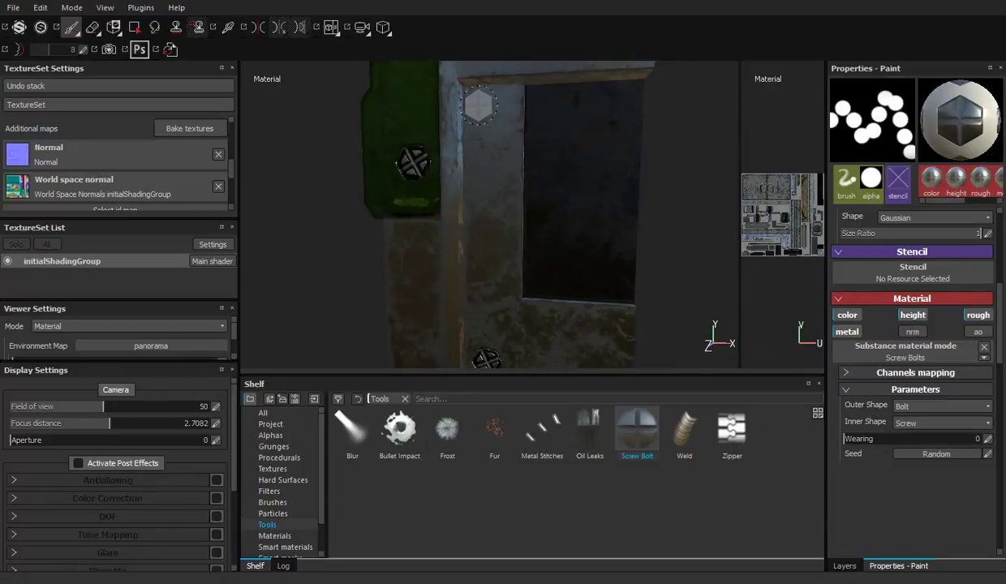
{"action": "mouse_move", "coordinate": [613, 213]}
{"action": "left_mouse_down", "text": "alt"}
{"action": "mouse_move", "coordinate": [314, 161]}
{"action": "mouse_move", "coordinate": [555, 198]}
{"action": "mouse_move", "coordinate": [566, 184]}
{"action": "mouse_move", "coordinate": [503, 163]}
{"action": "mouse_move", "coordinate": [647, 164]}
{"action": "mouse_move", "coordinate": [416, 162]}
{"action": "mouse_move", "coordinate": [597, 191]}
{"action": "mouse_move", "coordinate": [535, 193]}
{"action": "mouse_move", "coordinate": [582, 188]}
{"action": "mouse_move", "coordinate": [512, 219]}
{"action": "mouse_move", "coordinate": [595, 197]}
{"action": "mouse_move", "coordinate": [418, 163]}
{"action": "mouse_move", "coordinate": [544, 228]}
{"action": "mouse_move", "coordinate": [532, 275]}
{"action": "mouse_move", "coordinate": [601, 240]}
{"action": "mouse_move", "coordinate": [523, 225]}
{"action": "mouse_move", "coordinate": [514, 216]}
{"action": "mouse_move", "coordinate": [522, 198]}
{"action": "mouse_move", "coordinate": [490, 173]}
{"action": "left_mouse_up", "text": "alt"}
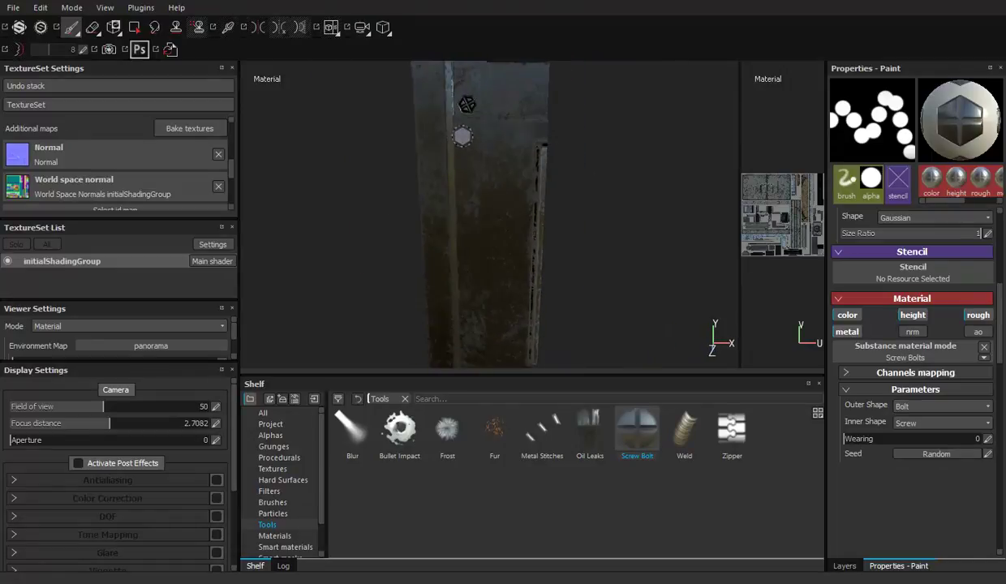
{"action": "left_click_drag", "start_coordinate": [472, 237], "coordinate": [477, 256], "text": "alt"}
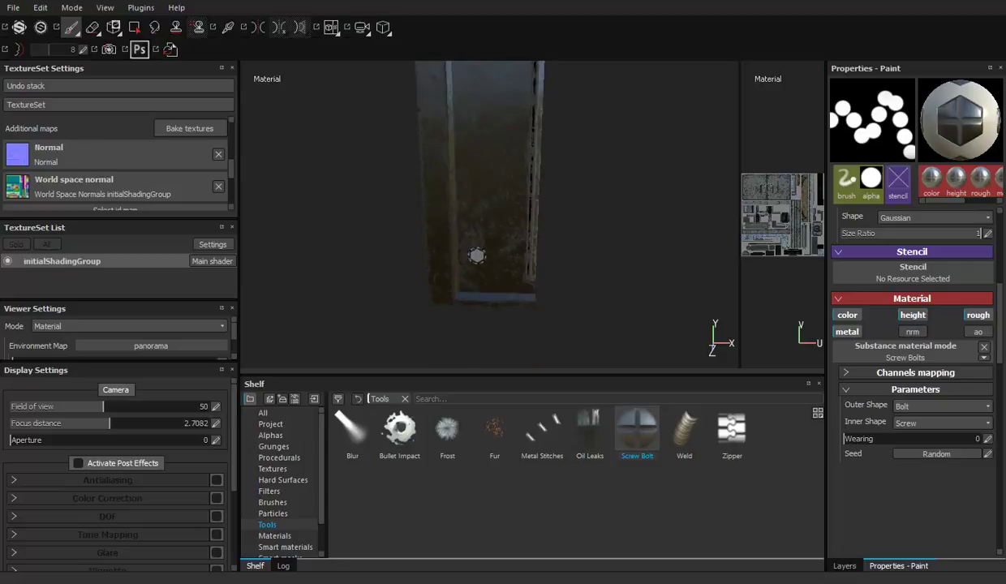
{"action": "mouse_move", "coordinate": [431, 209]}
{"action": "left_mouse_down", "text": "alt"}
{"action": "mouse_move", "coordinate": [489, 191]}
{"action": "mouse_move", "coordinate": [511, 255]}
{"action": "mouse_move", "coordinate": [416, 218]}
{"action": "mouse_move", "coordinate": [551, 262]}
{"action": "left_mouse_up", "text": "alt"}
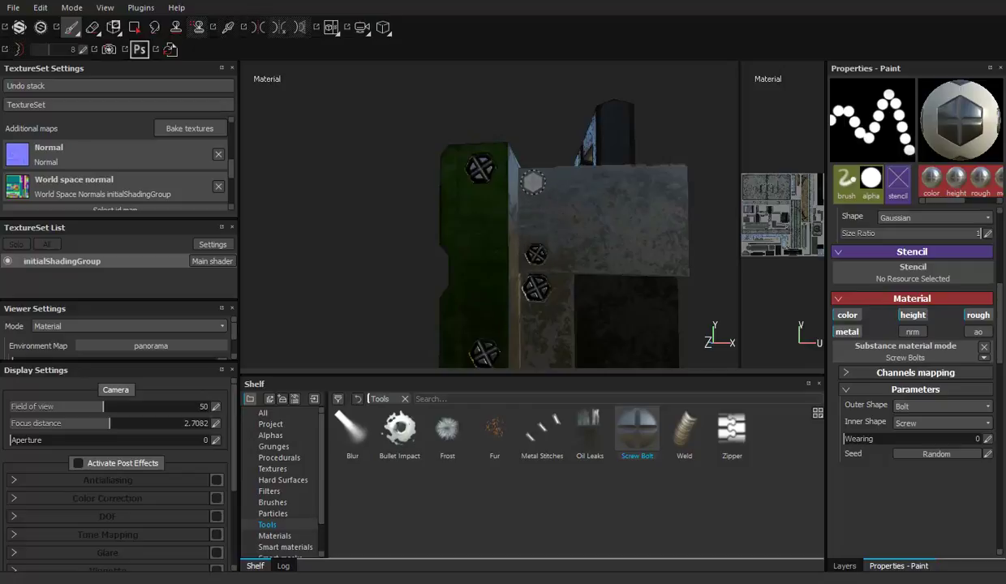
{"action": "mouse_move", "coordinate": [645, 265]}
{"action": "left_mouse_down", "text": "alt"}
{"action": "mouse_move", "coordinate": [426, 201]}
{"action": "mouse_move", "coordinate": [525, 213]}
{"action": "mouse_move", "coordinate": [452, 208]}
{"action": "mouse_move", "coordinate": [523, 114]}
{"action": "mouse_move", "coordinate": [552, 198]}
{"action": "mouse_move", "coordinate": [387, 217]}
{"action": "left_mouse_up", "text": "alt"}
{"action": "scroll", "coordinate": [381, 219], "scroll_direction": "up", "scroll_amount": 2}
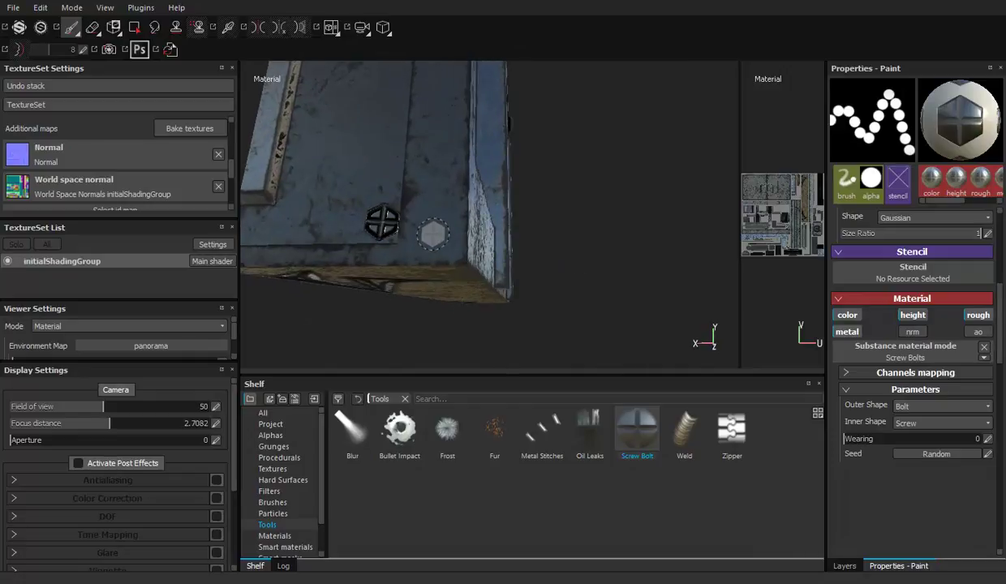
{"action": "mouse_move", "coordinate": [535, 249]}
{"action": "left_mouse_down", "text": "alt"}
{"action": "mouse_move", "coordinate": [386, 189]}
{"action": "mouse_move", "coordinate": [589, 169]}
{"action": "mouse_move", "coordinate": [494, 218]}
{"action": "mouse_move", "coordinate": [560, 176]}
{"action": "mouse_move", "coordinate": [599, 226]}
{"action": "mouse_move", "coordinate": [456, 220]}
{"action": "mouse_move", "coordinate": [653, 227]}
{"action": "mouse_move", "coordinate": [568, 146]}
{"action": "mouse_move", "coordinate": [487, 154]}
{"action": "mouse_move", "coordinate": [442, 214]}
{"action": "mouse_move", "coordinate": [449, 242]}
{"action": "mouse_move", "coordinate": [391, 242]}
{"action": "left_mouse_up", "text": "alt"}
Stamp a screw bolt on the blue face and inspect the front emblem and posts
{"action": "left_click", "coordinate": [696, 229]}
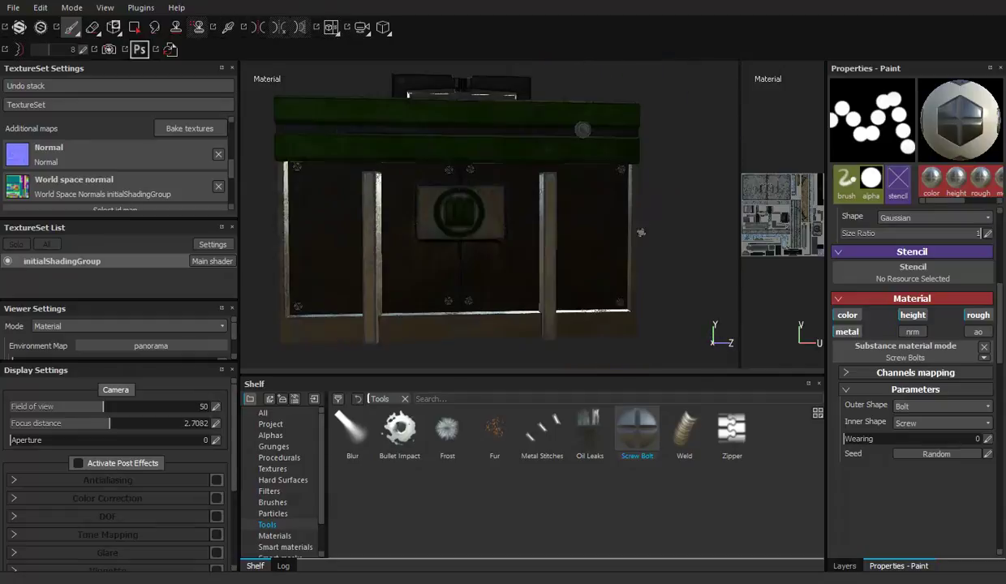
{"action": "right_click_drag", "start_coordinate": [391, 243], "coordinate": [556, 270], "text": "alt"}
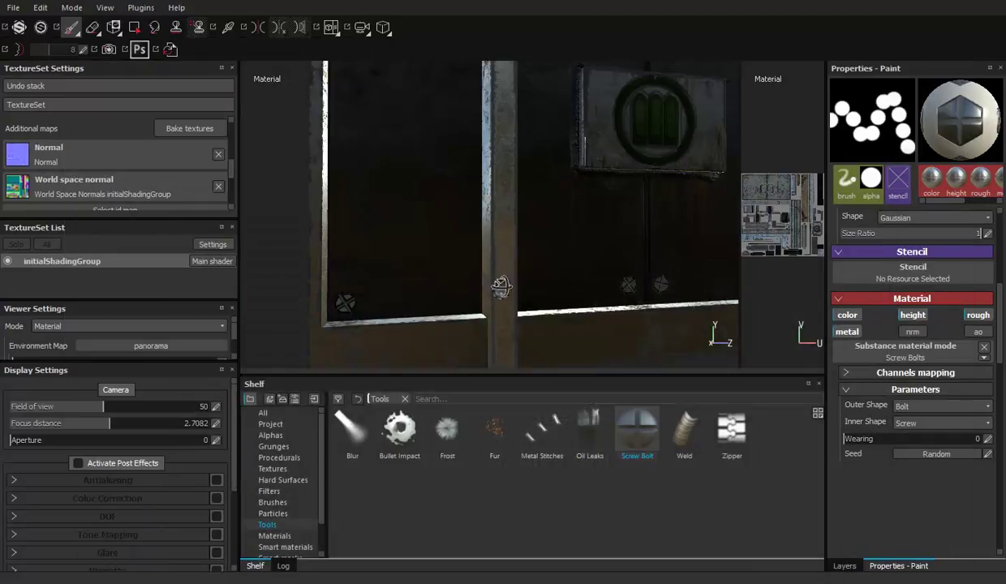
{"action": "mouse_move", "coordinate": [500, 285]}
{"action": "left_mouse_down", "text": "alt"}
{"action": "mouse_move", "coordinate": [512, 252]}
{"action": "mouse_move", "coordinate": [503, 265]}
{"action": "mouse_move", "coordinate": [525, 280]}
{"action": "left_mouse_up", "text": "alt"}
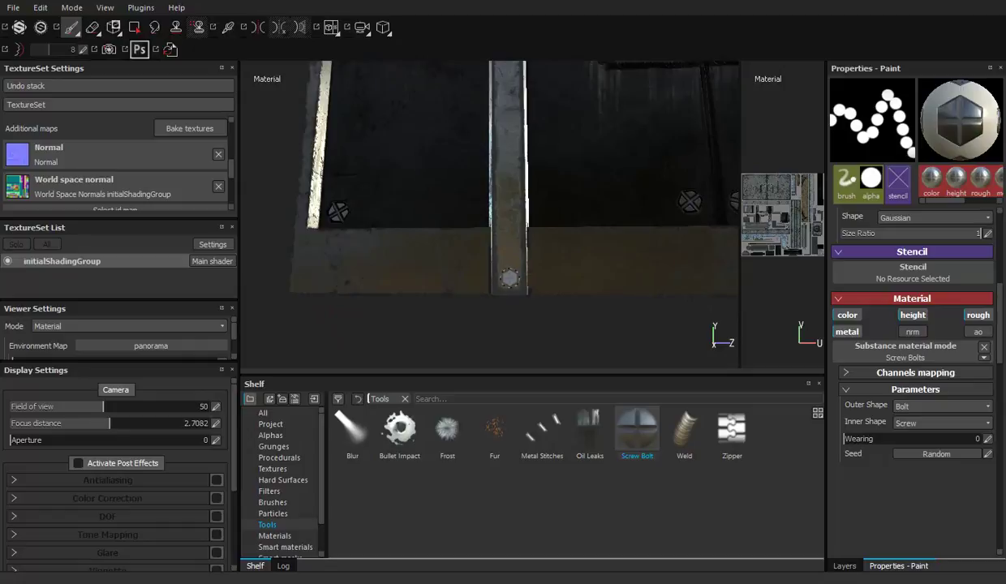
{"action": "left_click_drag", "start_coordinate": [549, 208], "coordinate": [492, 169], "text": "alt"}
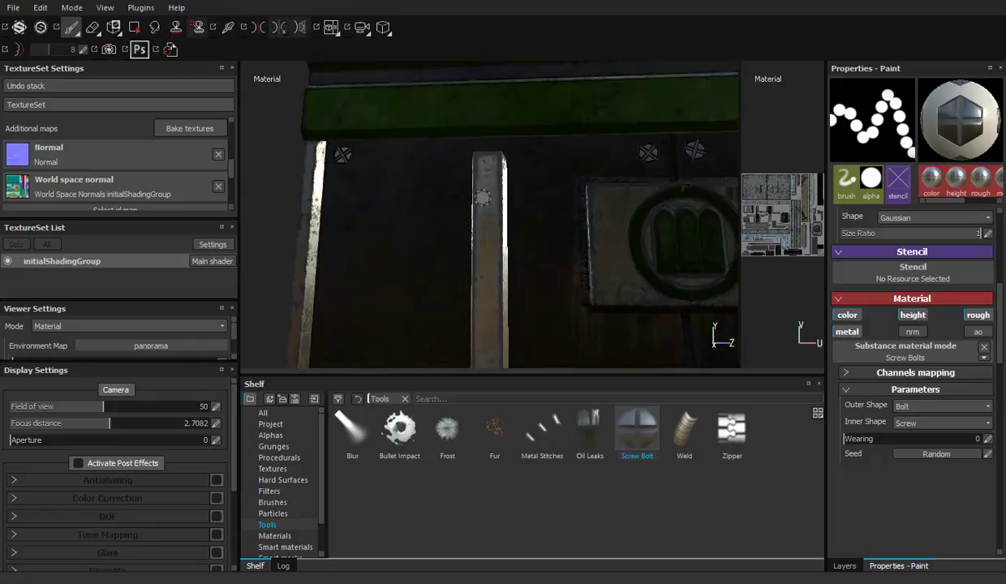
{"action": "mouse_move", "coordinate": [617, 230]}
{"action": "left_mouse_down", "text": "alt"}
{"action": "mouse_move", "coordinate": [382, 132]}
{"action": "mouse_move", "coordinate": [397, 224]}
{"action": "mouse_move", "coordinate": [568, 239]}
{"action": "mouse_move", "coordinate": [512, 205]}
{"action": "mouse_move", "coordinate": [511, 125]}
{"action": "left_mouse_up", "text": "alt"}
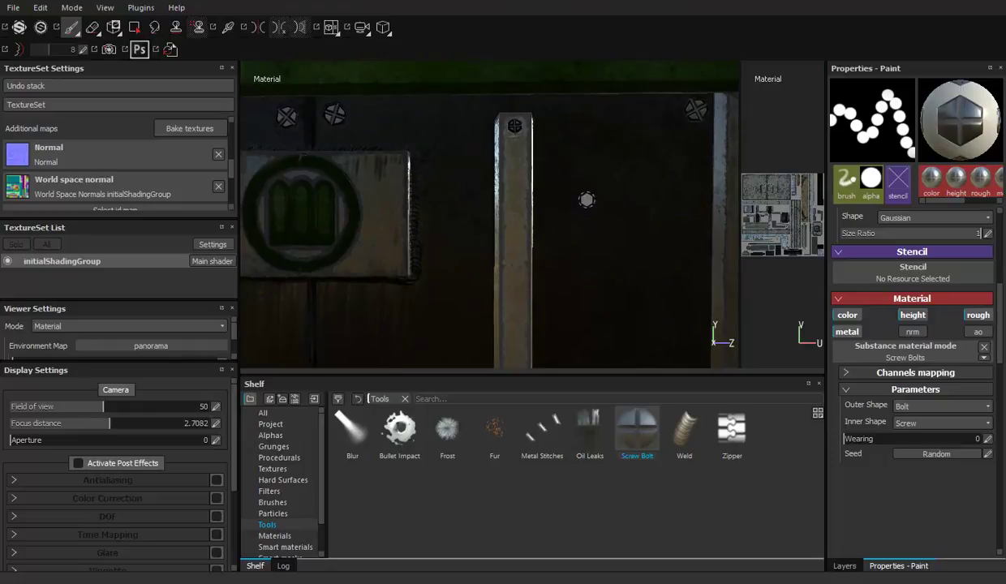
{"action": "scroll", "coordinate": [587, 200], "scroll_direction": "down", "scroll_amount": 5}
{"action": "mouse_move", "coordinate": [587, 199]}
{"action": "left_mouse_down", "text": "alt"}
{"action": "mouse_move", "coordinate": [487, 174]}
{"action": "mouse_move", "coordinate": [527, 243]}
{"action": "mouse_move", "coordinate": [626, 496]}
{"action": "left_mouse_up", "text": "alt"}
{"action": "scroll", "coordinate": [487, 174], "scroll_direction": "up", "scroll_amount": 3}
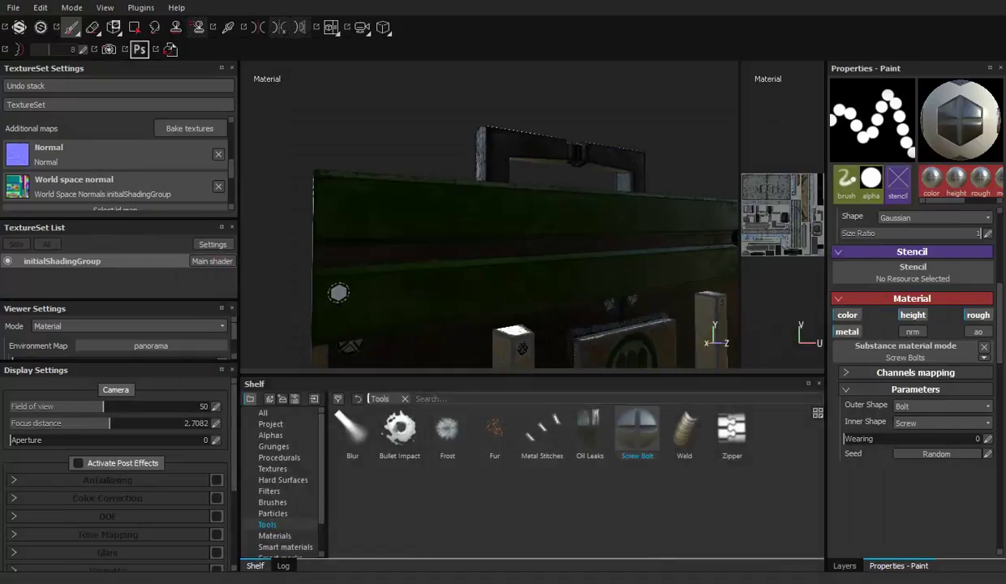
{"action": "mouse_move", "coordinate": [338, 293]}
{"action": "left_mouse_down", "text": "alt"}
{"action": "mouse_move", "coordinate": [455, 171]}
{"action": "mouse_move", "coordinate": [572, 222]}
{"action": "mouse_move", "coordinate": [449, 222]}
{"action": "mouse_move", "coordinate": [594, 246]}
{"action": "mouse_move", "coordinate": [497, 219]}
{"action": "left_mouse_up", "text": "alt"}
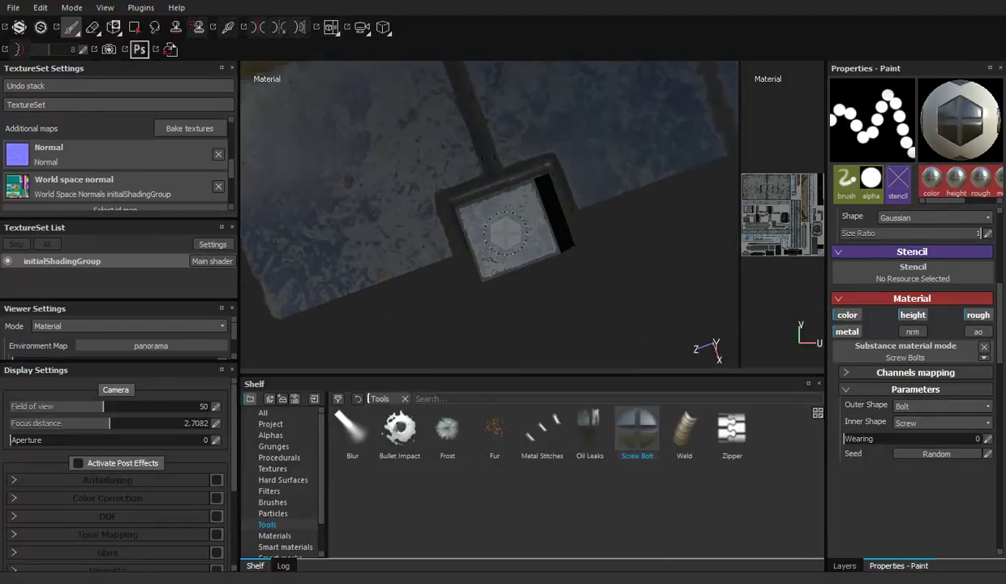
Enlarge the bolt stamp and change its outer shape from Bolt to Screw
{"action": "right_click_drag", "start_coordinate": [505, 233], "coordinate": [506, 234], "text": "ctrl"}
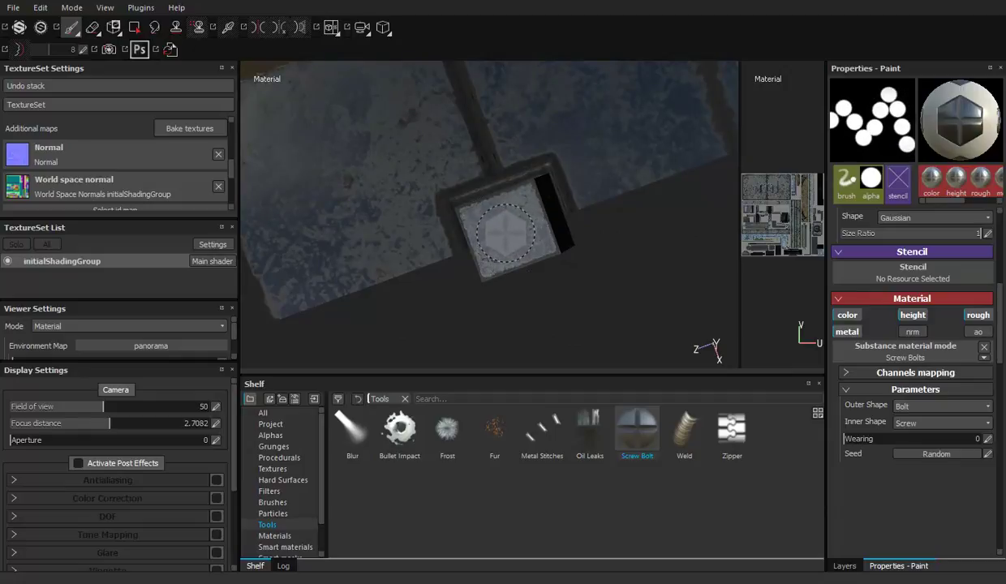
{"action": "left_click_drag", "start_coordinate": [598, 296], "coordinate": [453, 172], "text": "alt"}
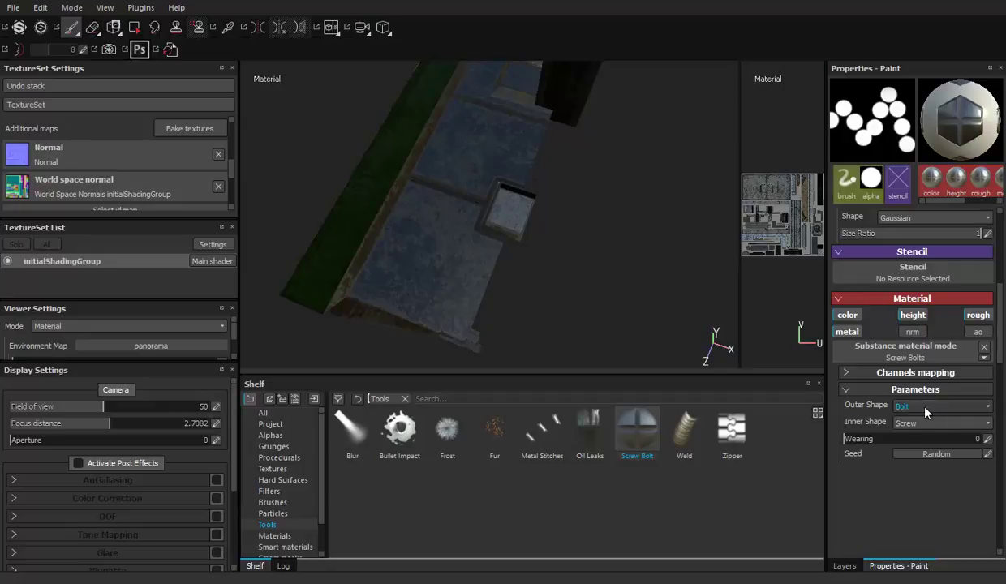
{"action": "left_click", "coordinate": [924, 406]}
{"action": "left_click", "coordinate": [897, 418]}
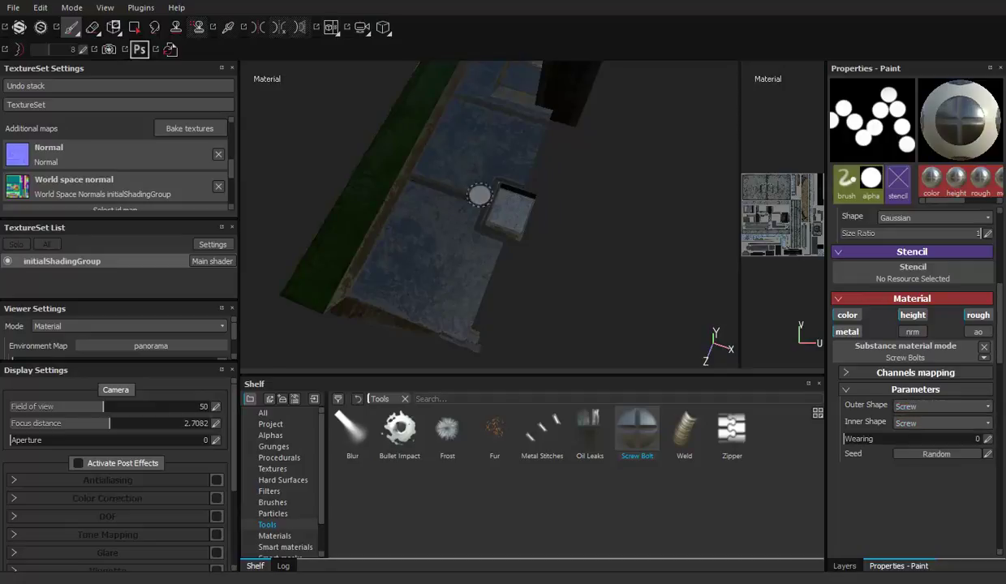
{"action": "scroll", "coordinate": [479, 195], "scroll_direction": "up", "scroll_amount": 3}
{"action": "scroll", "coordinate": [556, 213], "scroll_direction": "up", "scroll_amount": 2}
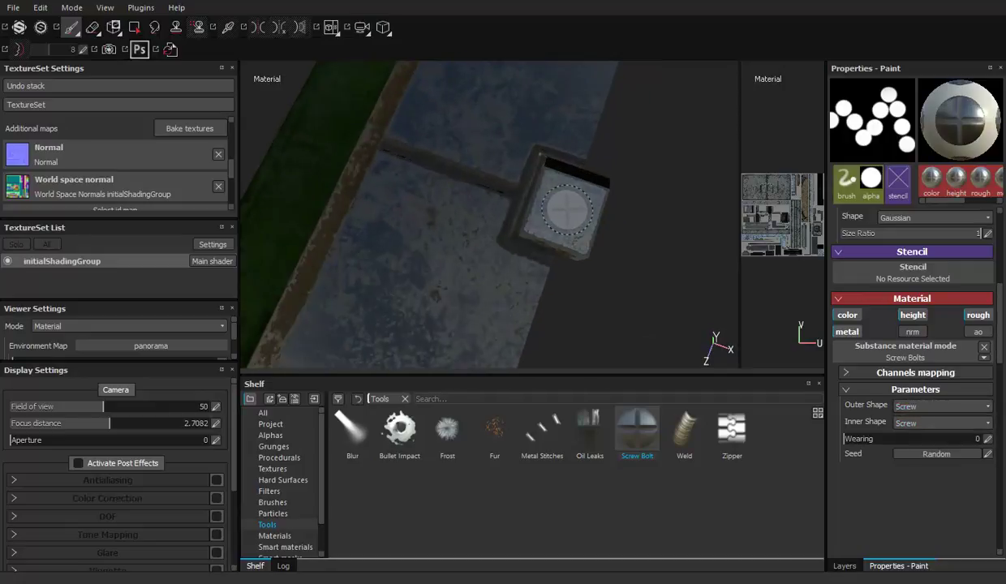
Orbit to a three-quarter view of the box and show the layer stack
{"action": "mouse_move", "coordinate": [633, 287]}
{"action": "left_mouse_down", "text": "alt"}
{"action": "mouse_move", "coordinate": [337, 123]}
{"action": "mouse_move", "coordinate": [310, 93]}
{"action": "left_mouse_up", "text": "alt"}
{"action": "scroll", "coordinate": [464, 151], "scroll_direction": "up", "scroll_amount": 3}
{"action": "mouse_move", "coordinate": [465, 151]}
{"action": "left_mouse_down", "text": "alt"}
{"action": "mouse_move", "coordinate": [526, 198]}
{"action": "mouse_move", "coordinate": [597, 225]}
{"action": "left_mouse_up", "text": "alt"}
{"action": "left_click", "coordinate": [851, 565]}
{"action": "mouse_move", "coordinate": [509, 177]}
{"action": "left_mouse_down", "text": "alt"}
{"action": "mouse_move", "coordinate": [460, 236]}
{"action": "mouse_move", "coordinate": [405, 268]}
{"action": "left_mouse_up", "text": "alt"}
Save, hide Fill layer 4, and move Fill layers 3 and 4 to the top of the stack
{"action": "key", "text": "ctrl+s"}
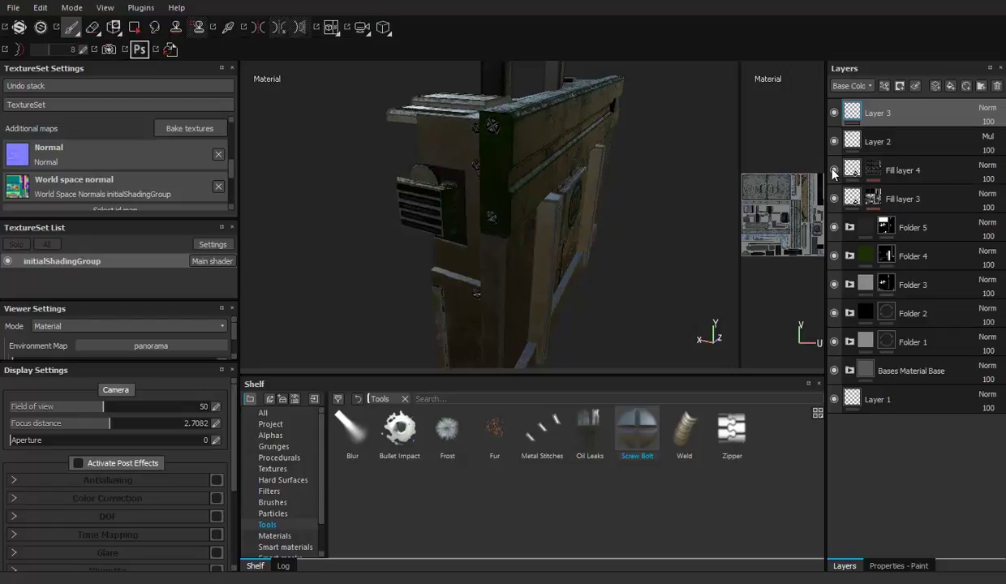
{"action": "left_click", "coordinate": [833, 170]}
{"action": "left_click_drag", "start_coordinate": [586, 201], "coordinate": [673, 195], "text": "alt"}
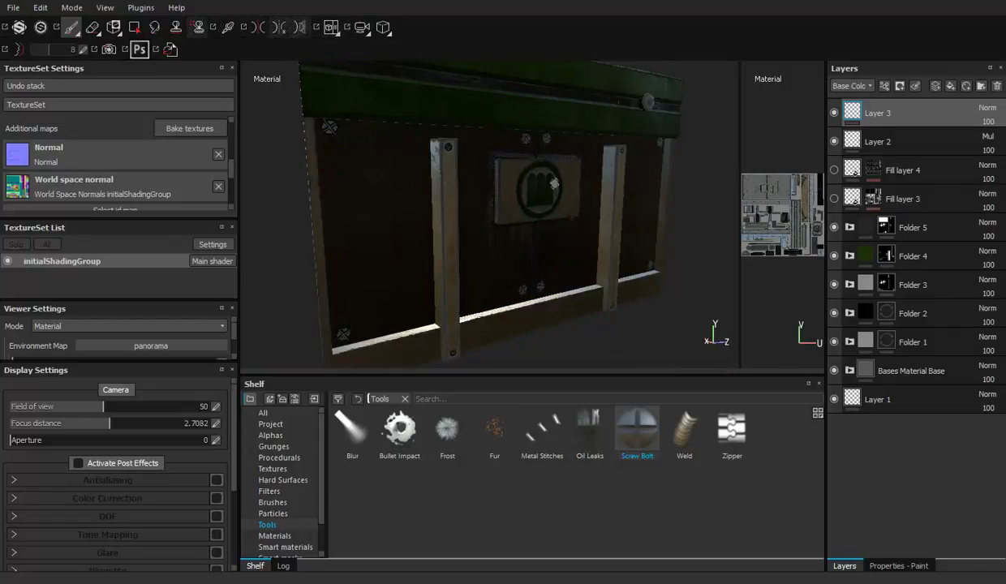
{"action": "left_click_drag", "start_coordinate": [554, 184], "coordinate": [605, 185], "text": "alt"}
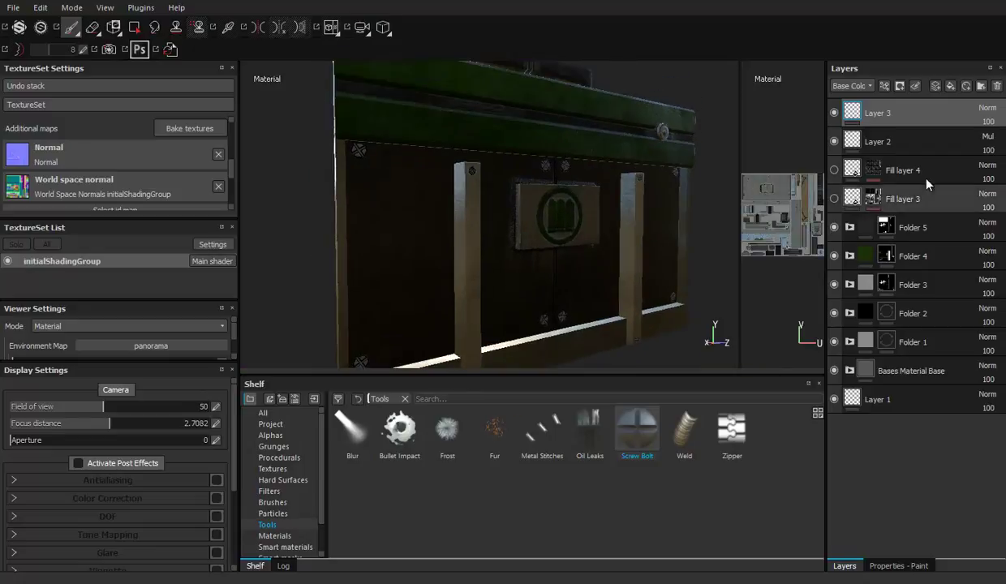
{"action": "left_click", "coordinate": [878, 178]}
{"action": "left_click", "coordinate": [873, 186], "text": "shift"}
{"action": "left_click_drag", "start_coordinate": [874, 186], "coordinate": [900, 109]}
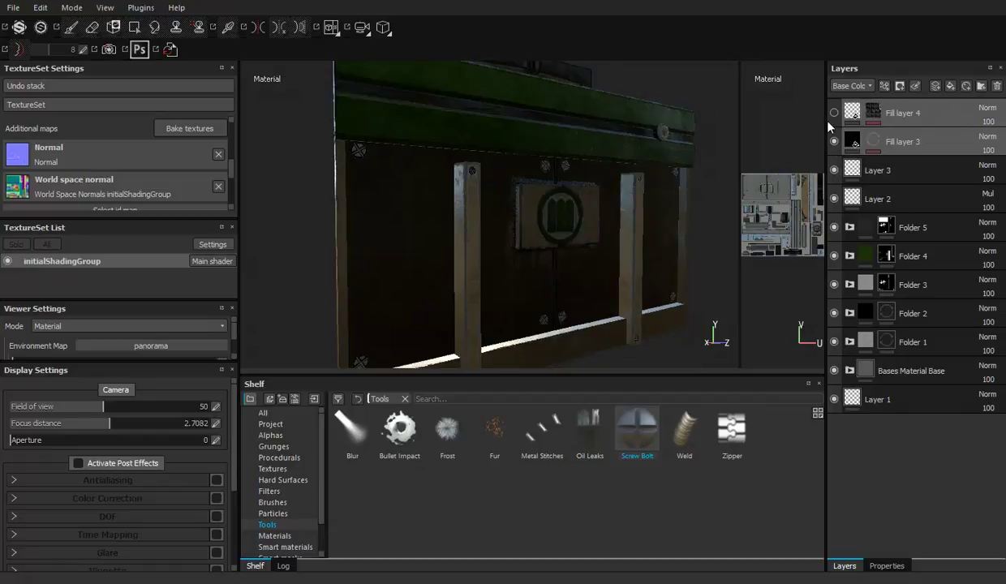
Enable the colour channel on Fill layer 3 and select its MG Metal Edge Wear generator
{"action": "left_click", "coordinate": [900, 144]}
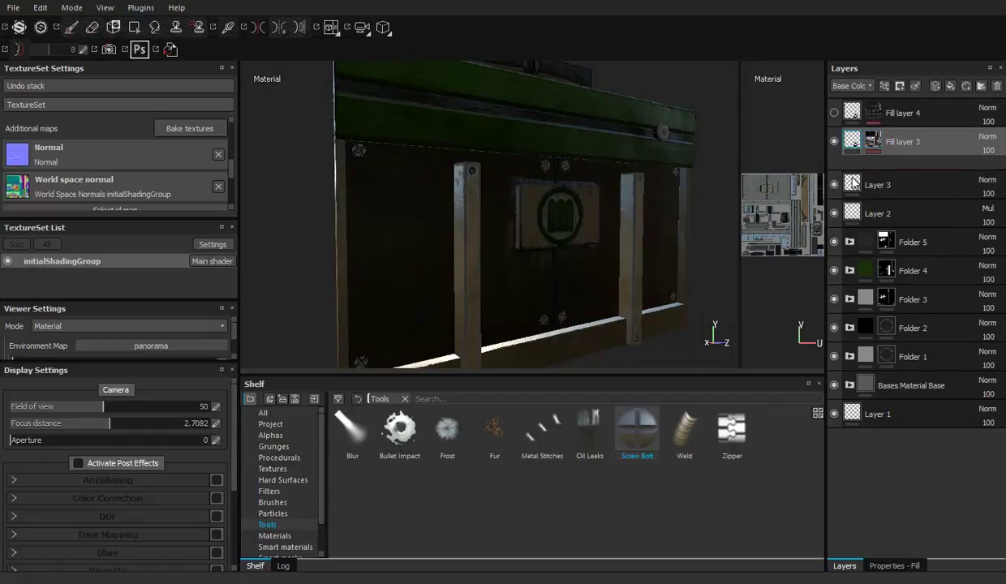
{"action": "left_click", "coordinate": [891, 566]}
{"action": "left_click", "coordinate": [854, 235]}
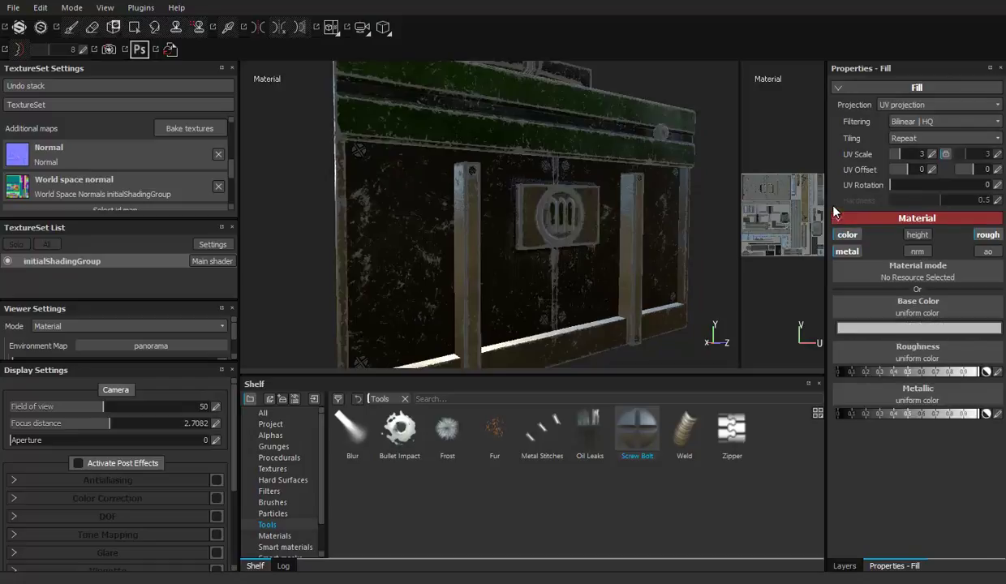
{"action": "left_click", "coordinate": [845, 566]}
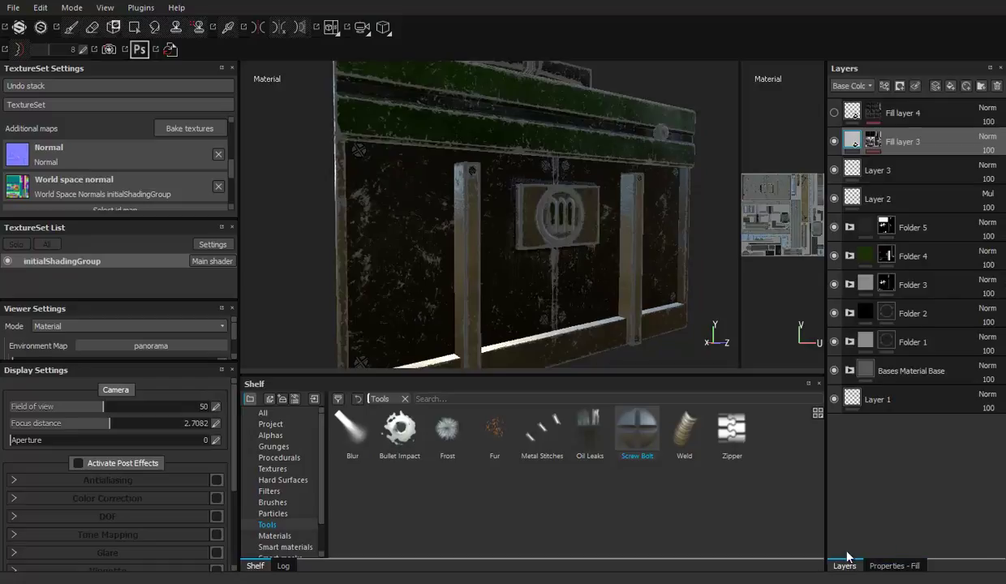
{"action": "left_click", "coordinate": [869, 140]}
Set Fill layer 3's edge wear to level 0.74, contrast 0.57, grunge 2, smoothness 0.08, AO masking 0.59
{"action": "left_click", "coordinate": [893, 564]}
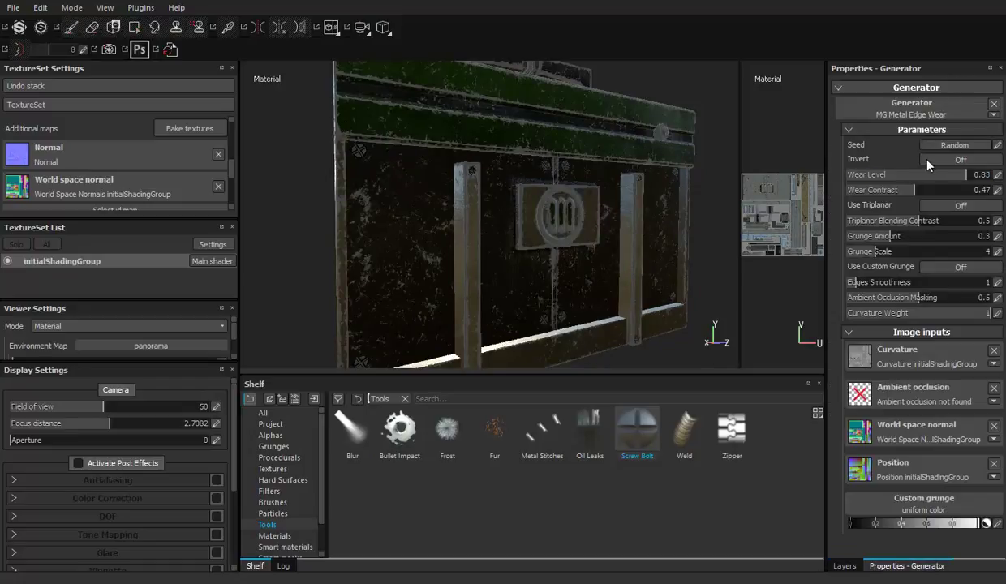
{"action": "left_click_drag", "start_coordinate": [959, 173], "coordinate": [824, 213]}
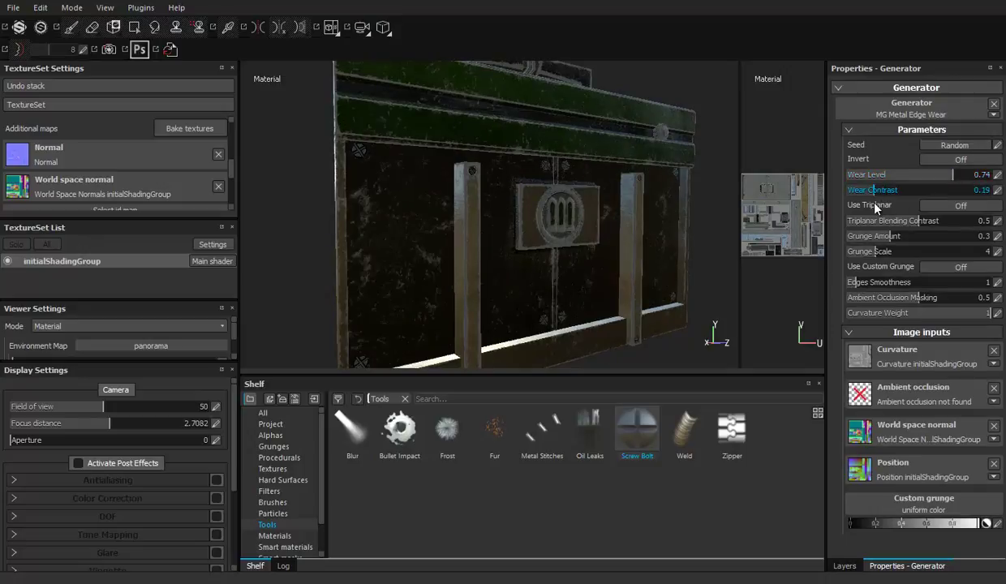
{"action": "left_click_drag", "start_coordinate": [911, 210], "coordinate": [902, 194]}
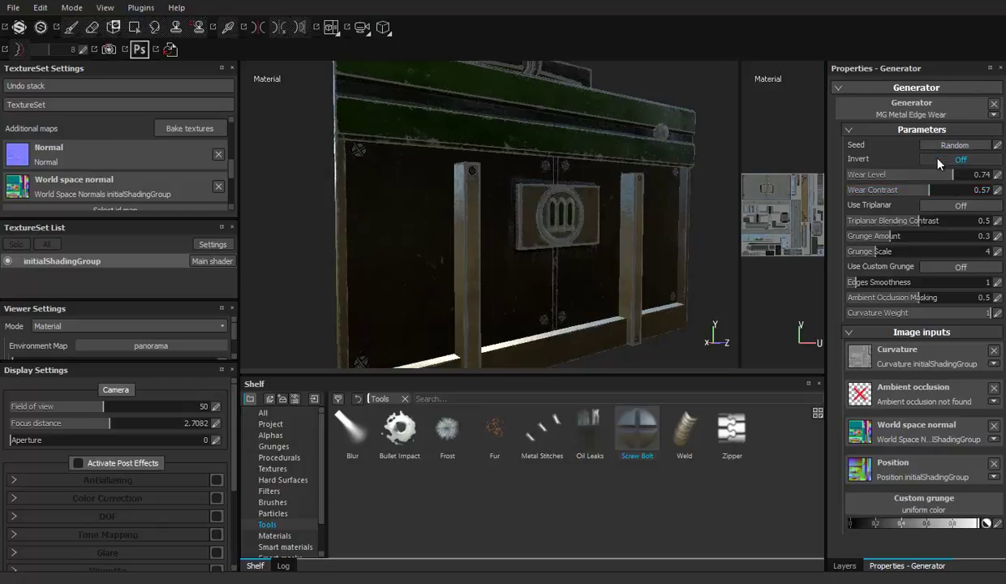
{"action": "left_click_drag", "start_coordinate": [956, 177], "coordinate": [961, 180]}
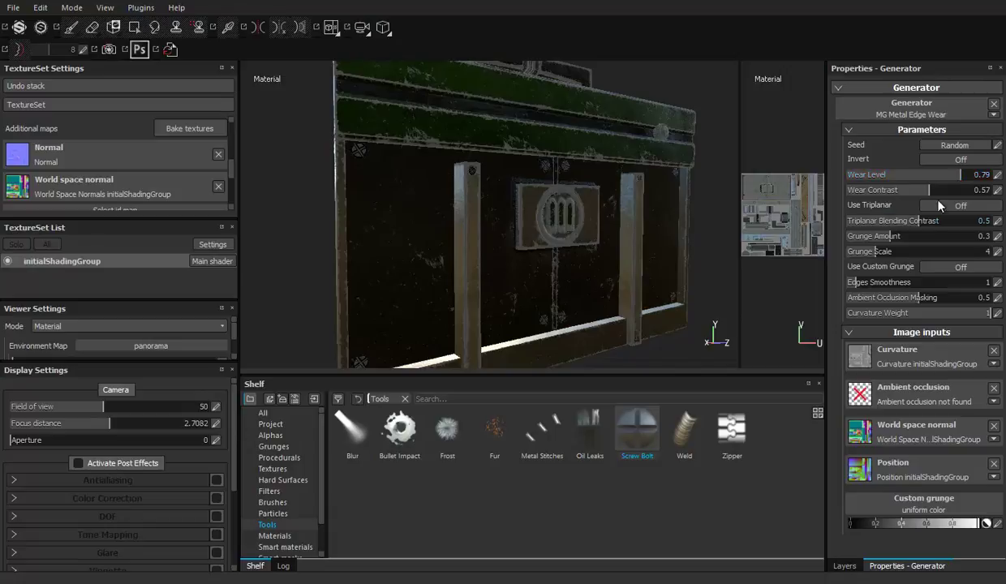
{"action": "left_click", "coordinate": [947, 221]}
{"action": "mouse_move", "coordinate": [895, 235]}
{"action": "left_mouse_down"}
{"action": "mouse_move", "coordinate": [908, 240]}
{"action": "mouse_move", "coordinate": [869, 235]}
{"action": "mouse_move", "coordinate": [881, 258]}
{"action": "mouse_move", "coordinate": [860, 259]}
{"action": "mouse_move", "coordinate": [860, 297]}
{"action": "mouse_move", "coordinate": [851, 300]}
{"action": "left_mouse_up"}
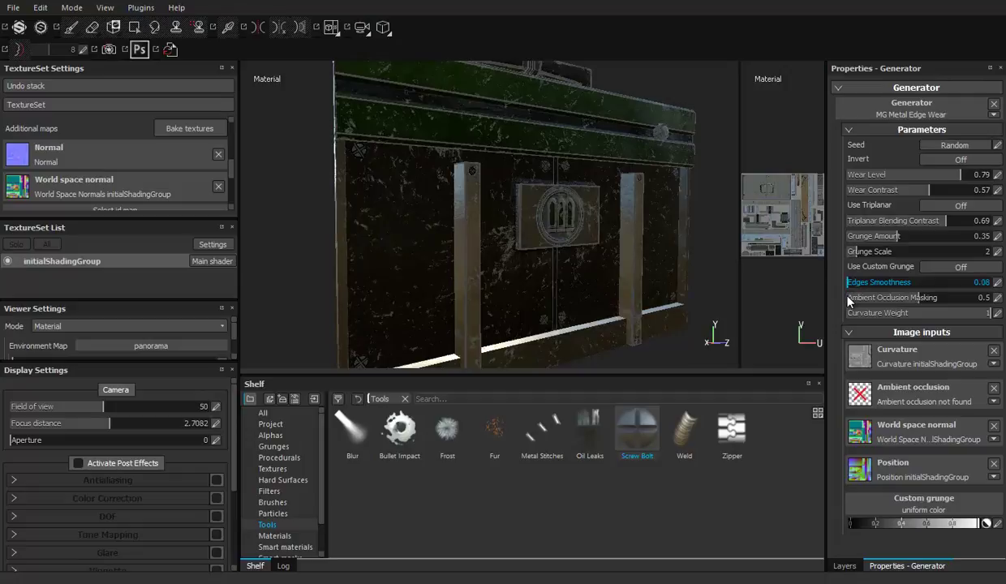
{"action": "left_click_drag", "start_coordinate": [916, 298], "coordinate": [945, 299]}
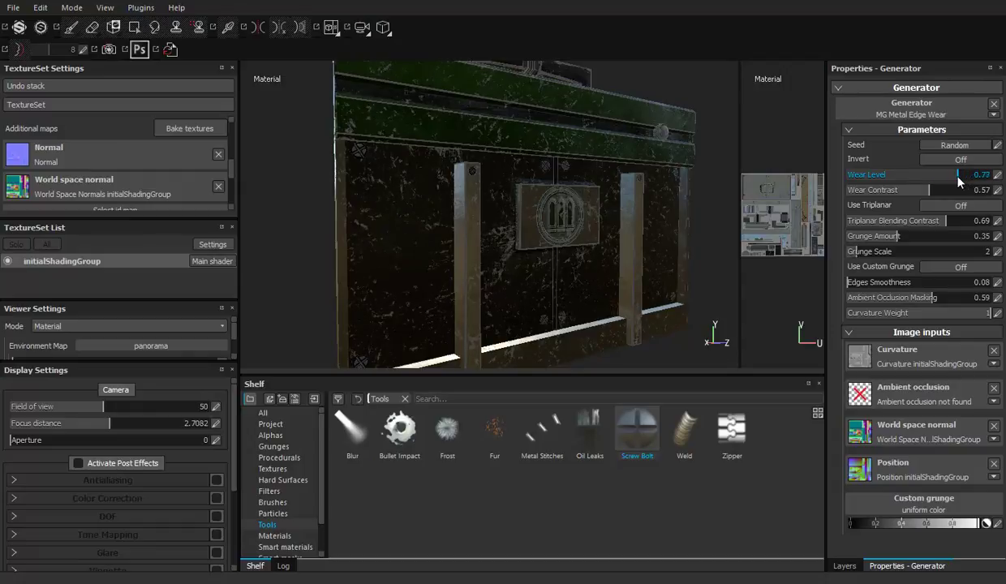
{"action": "left_click_drag", "start_coordinate": [957, 176], "coordinate": [952, 176]}
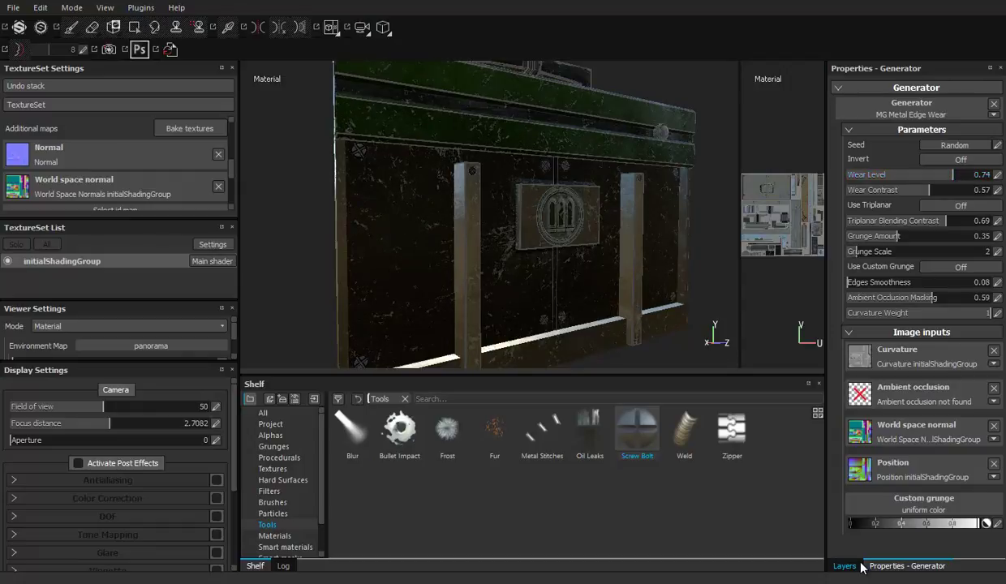
{"action": "left_click", "coordinate": [845, 566]}
Turn off the colour channel on Fill layer 3's fill
{"action": "left_click", "coordinate": [856, 144]}
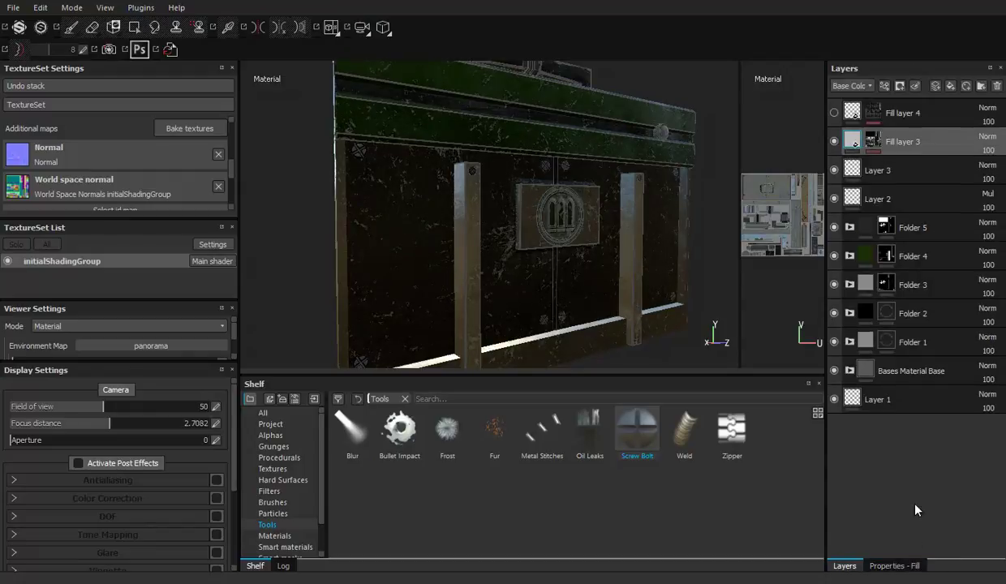
{"action": "left_click", "coordinate": [894, 566]}
{"action": "left_click", "coordinate": [850, 234]}
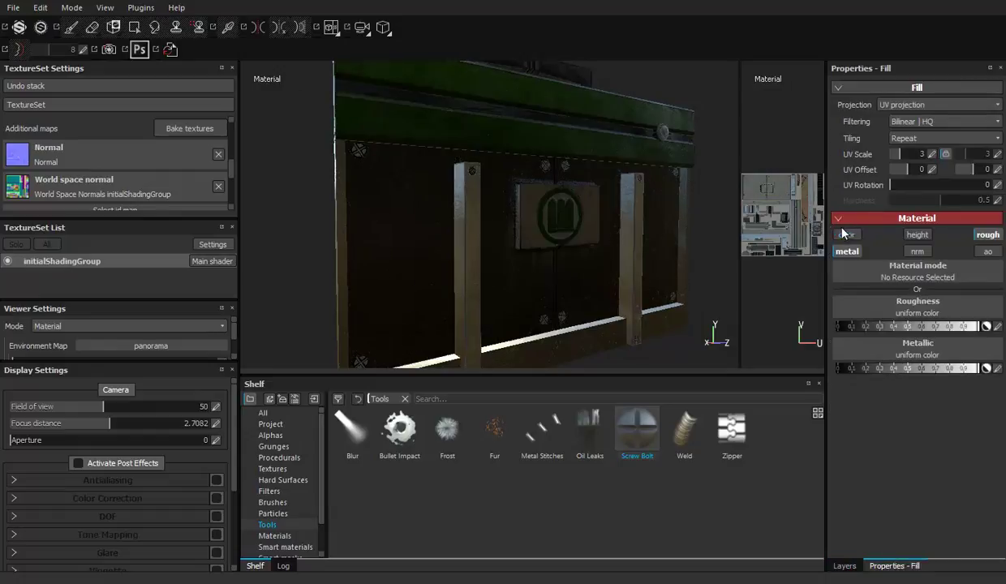
{"action": "left_click", "coordinate": [845, 566]}
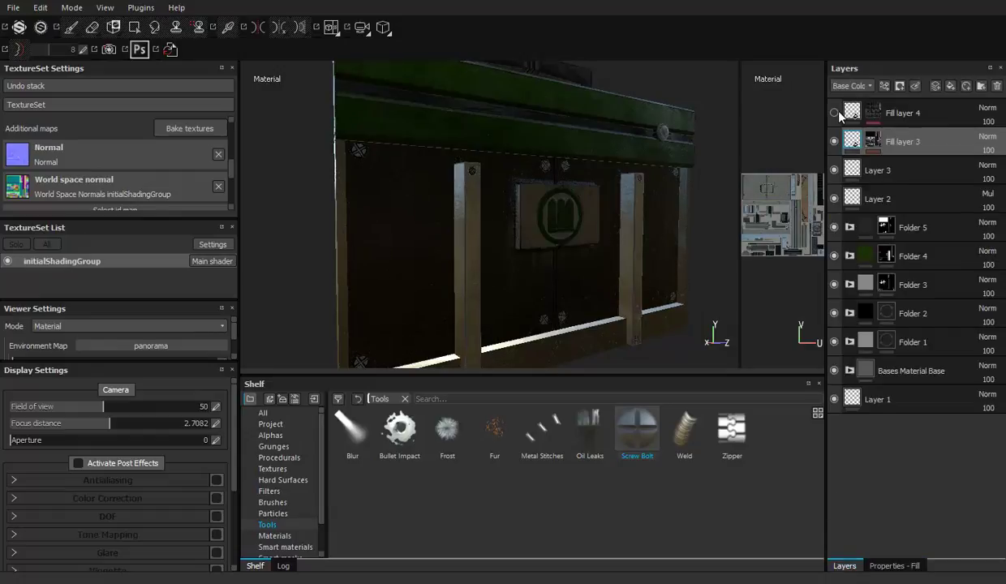
Make Fill layer 4 visible to show its mossy dirt, then select its mask
{"action": "left_click", "coordinate": [893, 565]}
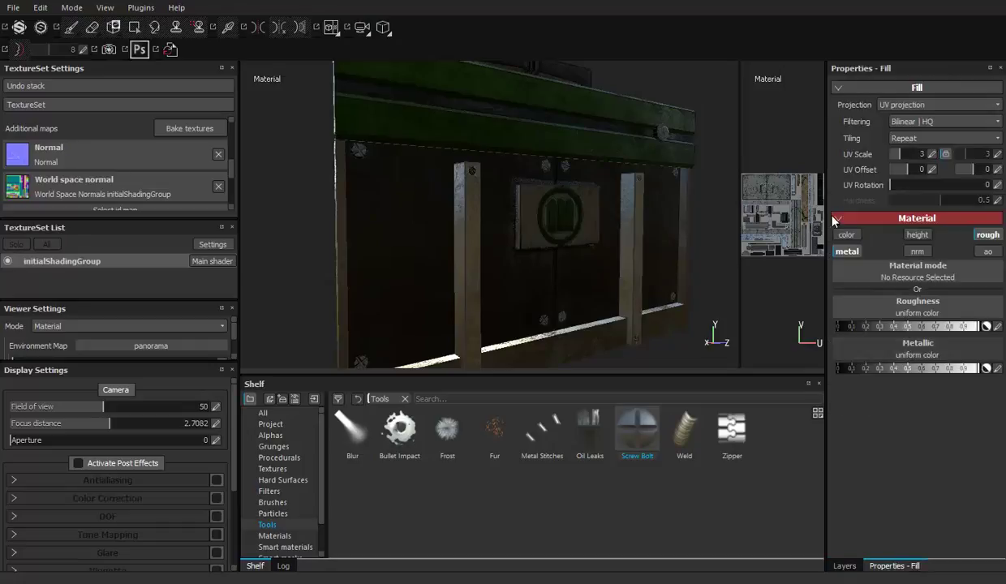
{"action": "mouse_move", "coordinate": [541, 166]}
{"action": "left_mouse_down", "text": "alt"}
{"action": "mouse_move", "coordinate": [595, 227]}
{"action": "mouse_move", "coordinate": [661, 250]}
{"action": "left_mouse_up", "text": "alt"}
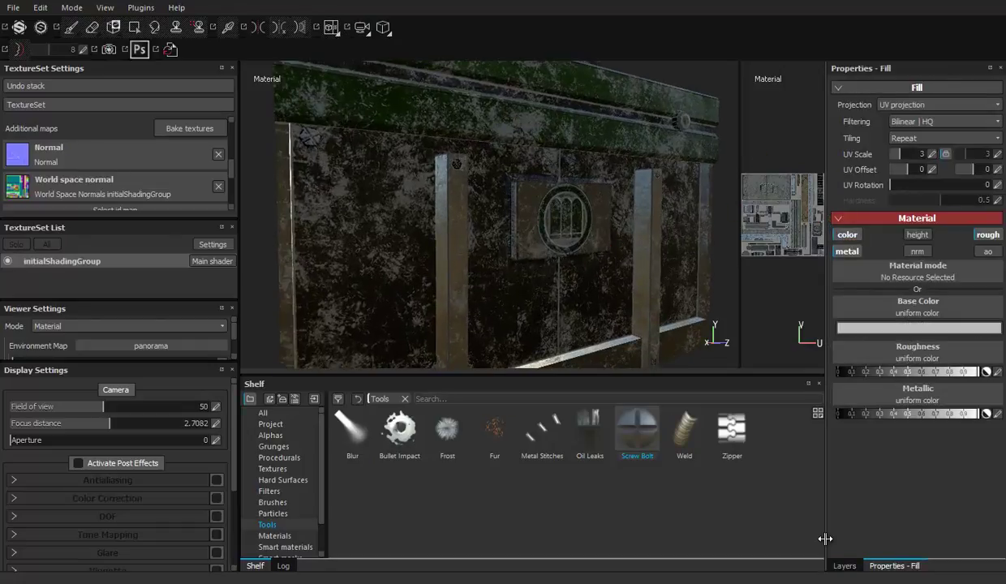
{"action": "left_click", "coordinate": [844, 565]}
{"action": "left_click", "coordinate": [876, 112]}
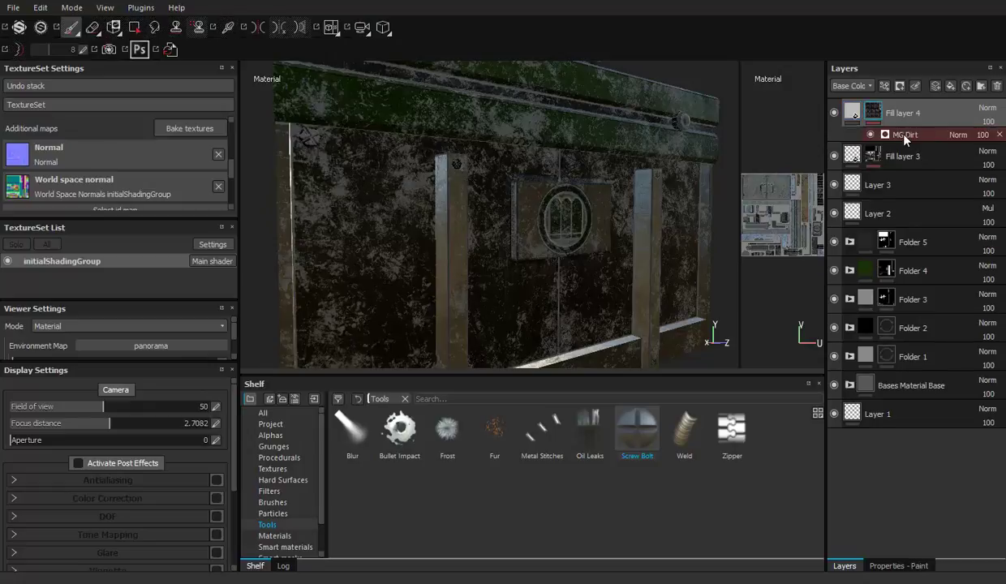
Remove the MG Dirt generator from Fill layer 4's mask
{"action": "left_click", "coordinate": [906, 136]}
{"action": "left_click", "coordinate": [896, 566]}
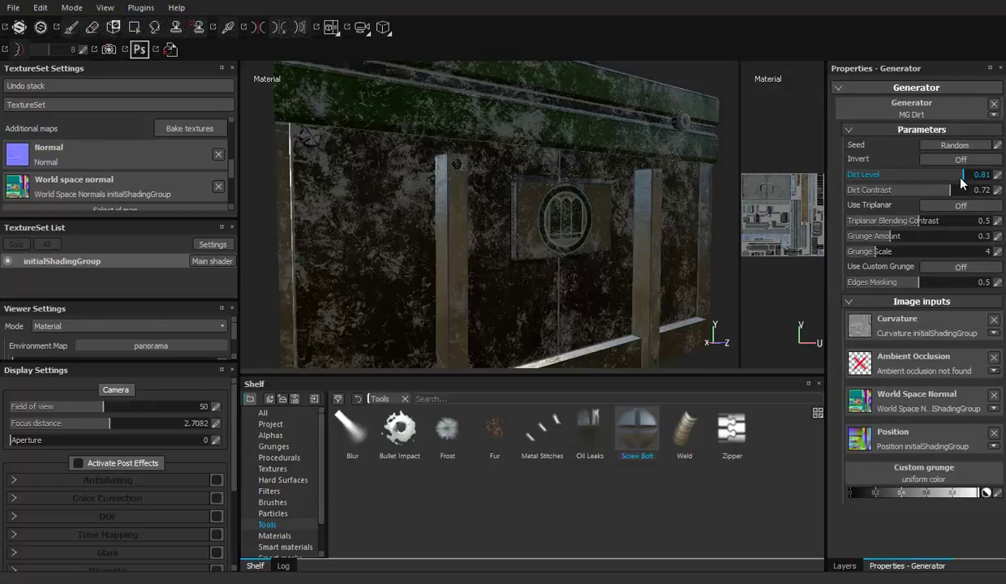
{"action": "mouse_move", "coordinate": [943, 182]}
{"action": "left_mouse_down"}
{"action": "mouse_move", "coordinate": [955, 179]}
{"action": "mouse_move", "coordinate": [933, 190]}
{"action": "left_mouse_up"}
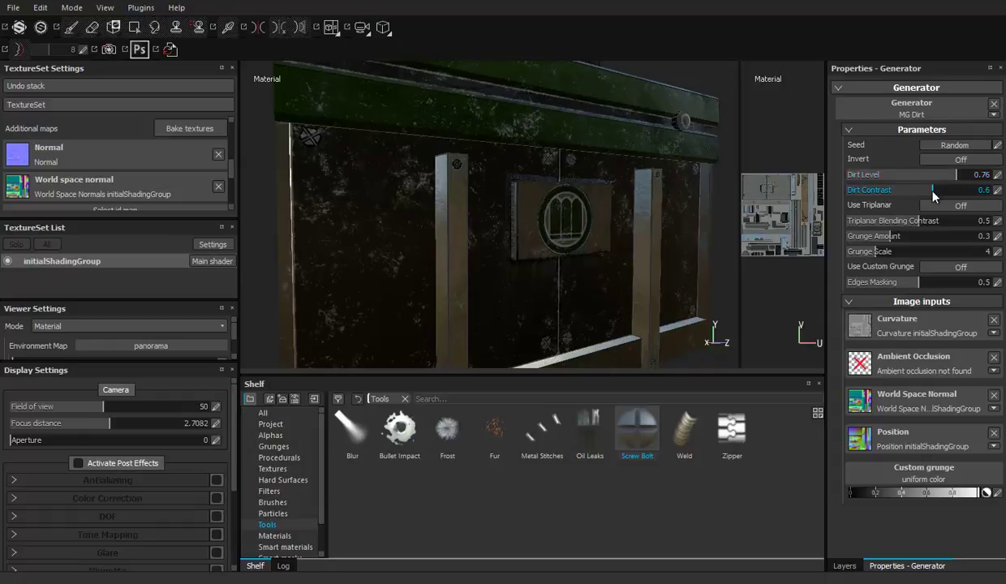
{"action": "left_click", "coordinate": [842, 565]}
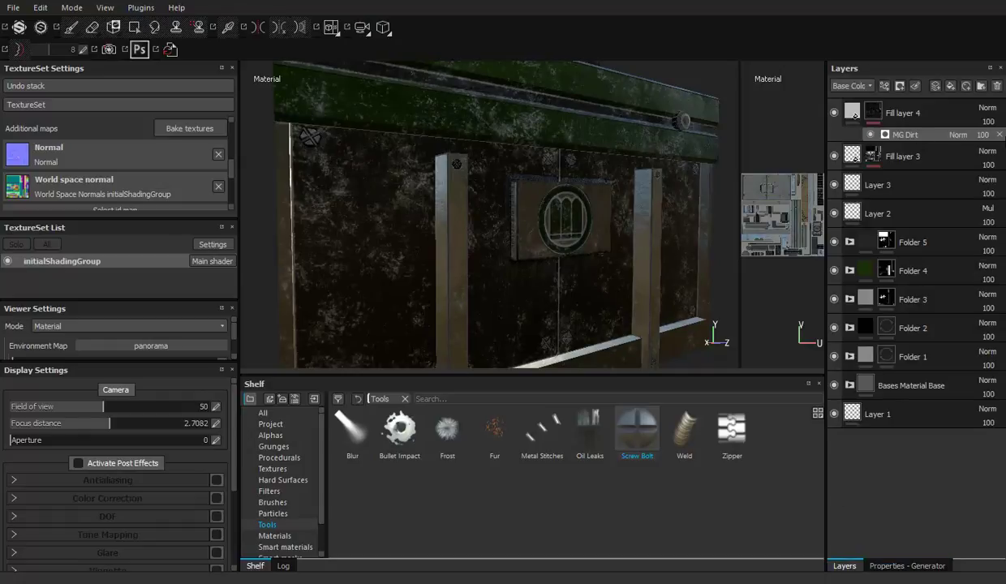
{"action": "left_click", "coordinate": [998, 135]}
Find the Dirt Dry smart mask by searching 'dirt' and apply it to Fill layer 4
{"action": "left_click", "coordinate": [284, 546]}
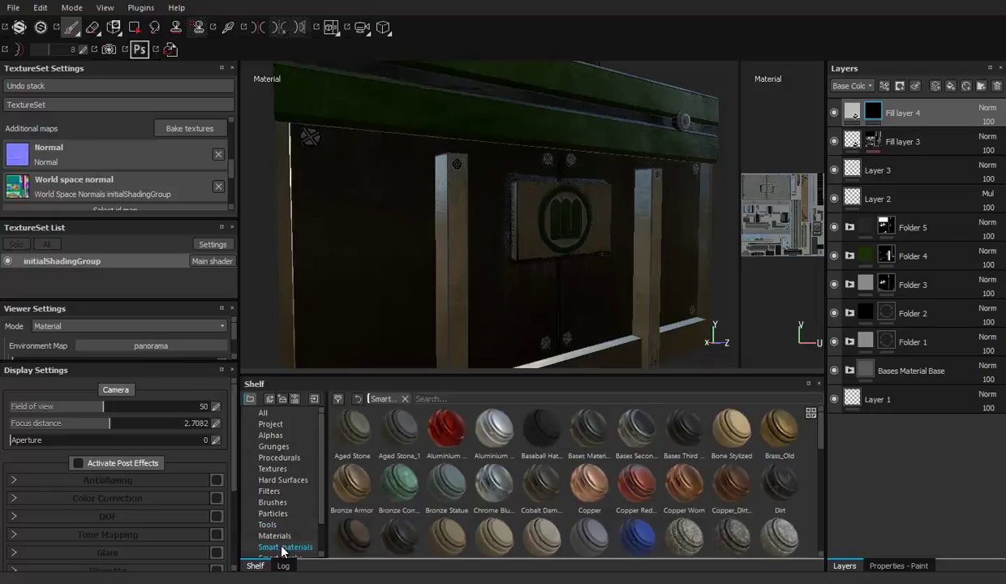
{"action": "scroll", "coordinate": [277, 492], "scroll_direction": "down", "scroll_amount": 2}
{"action": "left_click", "coordinate": [276, 525]}
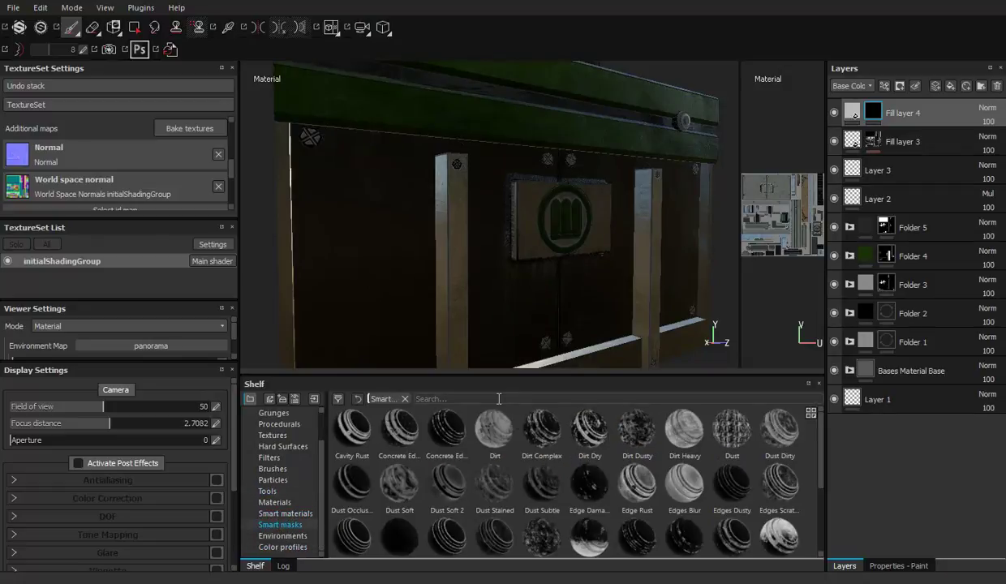
{"action": "type", "text": "dirt"}
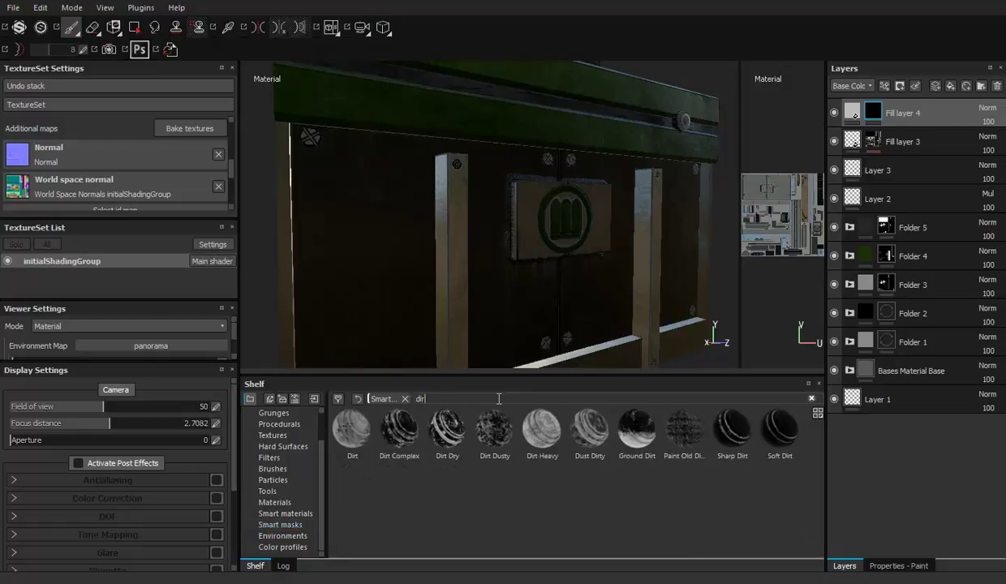
{"action": "mouse_move", "coordinate": [448, 434]}
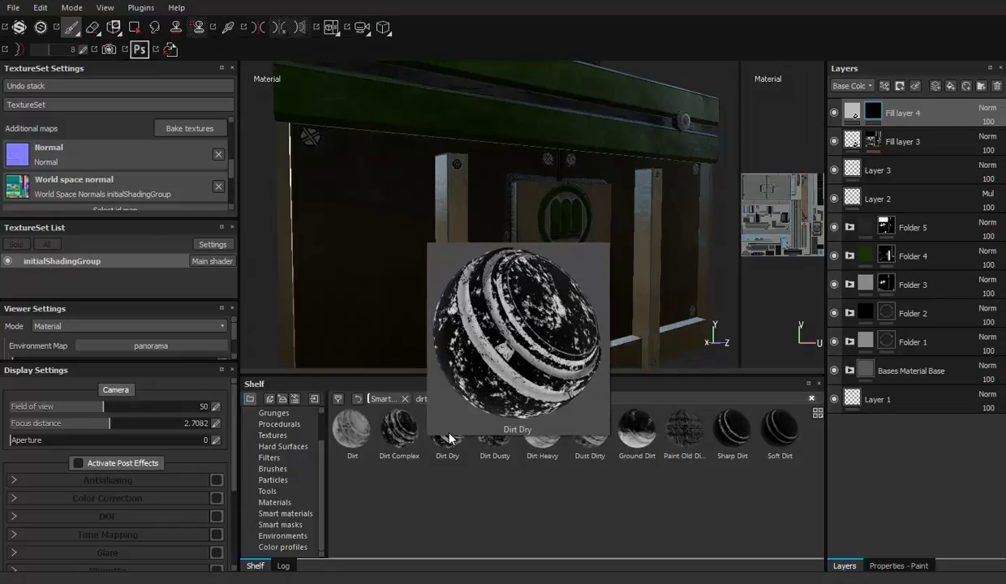
{"action": "left_click_drag", "start_coordinate": [449, 438], "coordinate": [939, 125]}
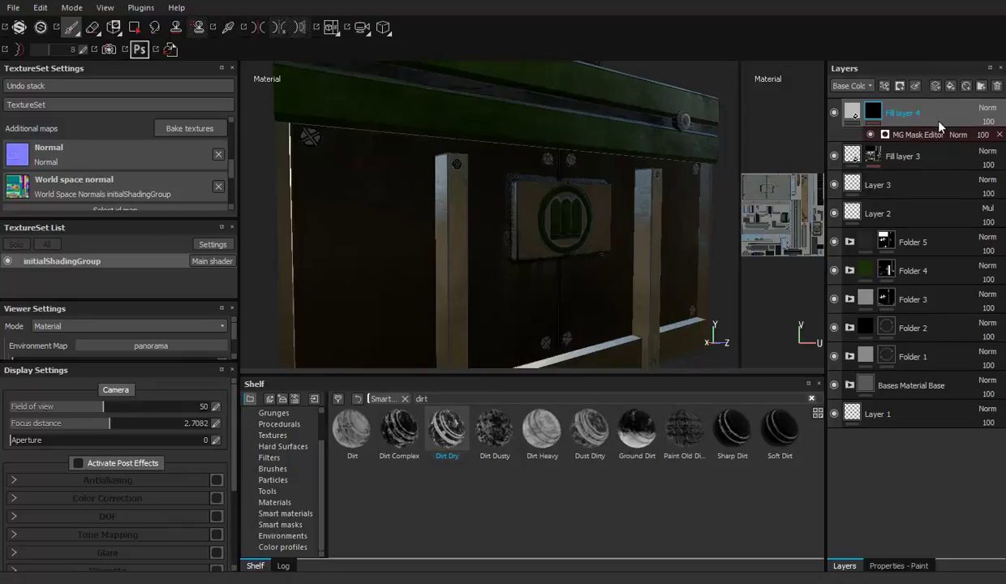
Adjust the mask editor's Global Balance and lower Global Contrast toward 0.17
{"action": "left_click", "coordinate": [928, 138]}
{"action": "left_click", "coordinate": [893, 566]}
{"action": "left_click_drag", "start_coordinate": [958, 178], "coordinate": [933, 177]}
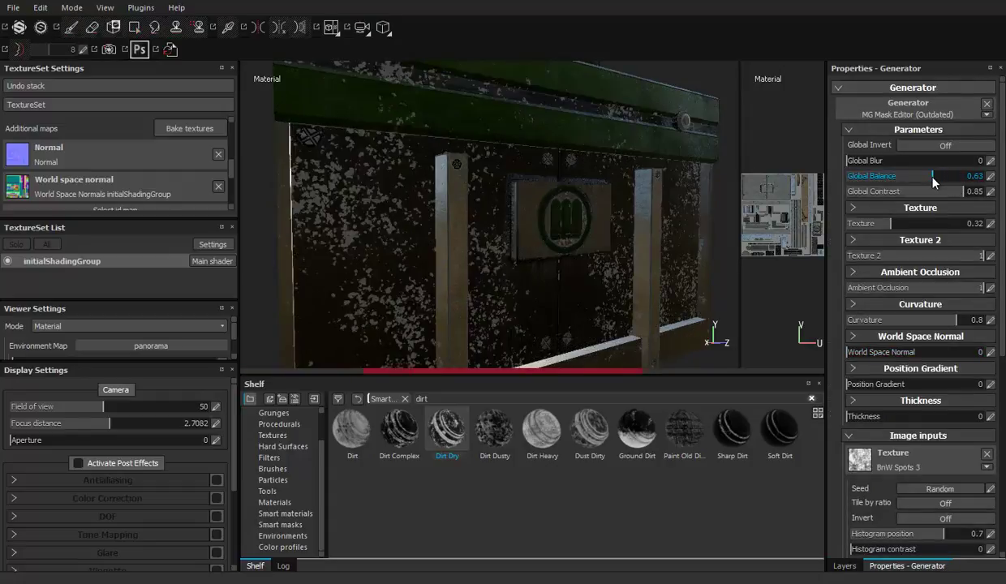
{"action": "left_click_drag", "start_coordinate": [946, 183], "coordinate": [971, 193]}
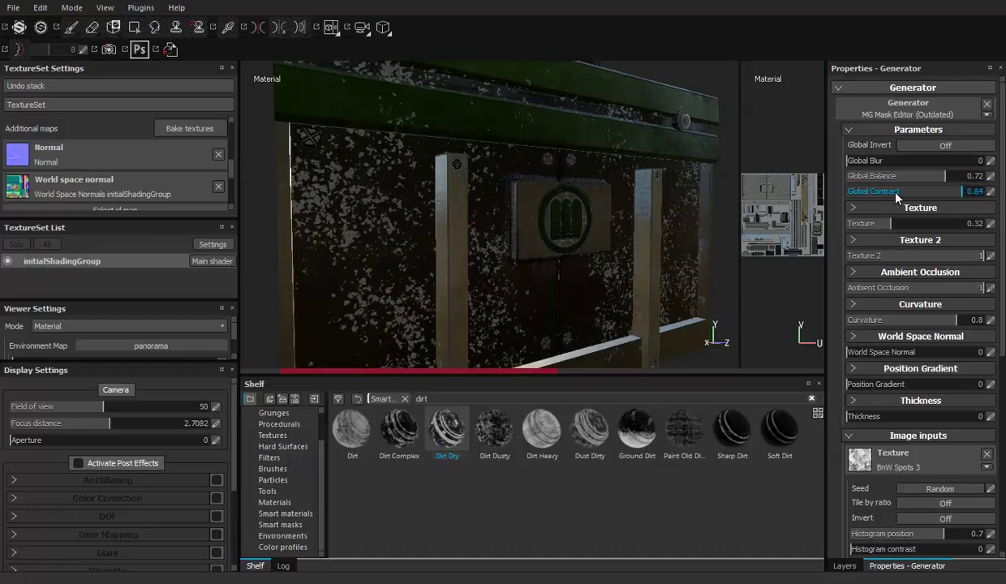
{"action": "left_click_drag", "start_coordinate": [896, 192], "coordinate": [843, 190]}
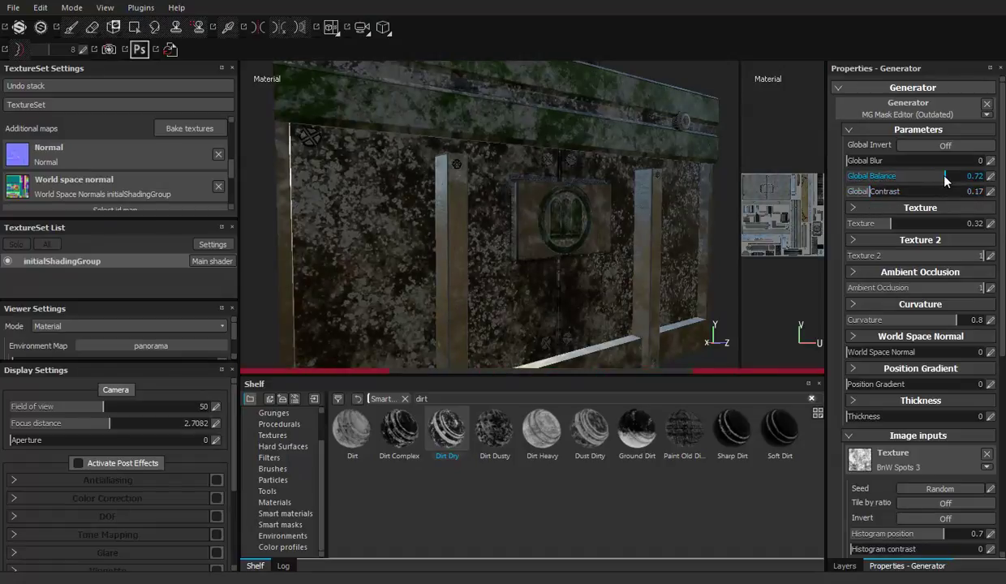
{"action": "mouse_move", "coordinate": [968, 181]}
{"action": "left_mouse_down"}
{"action": "mouse_move", "coordinate": [920, 173]}
{"action": "mouse_move", "coordinate": [894, 190]}
{"action": "mouse_move", "coordinate": [932, 191]}
{"action": "left_mouse_up"}
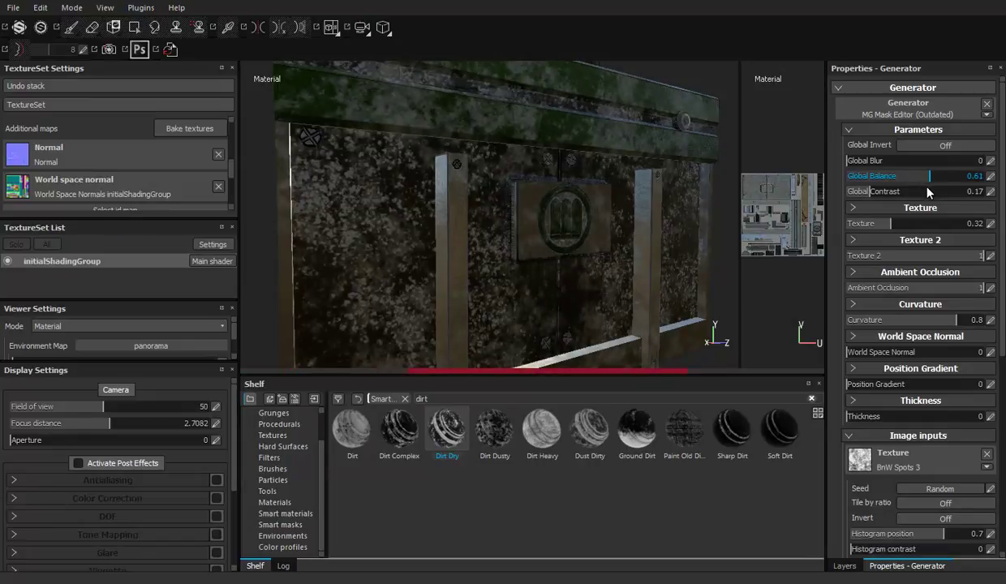
{"action": "left_click_drag", "start_coordinate": [928, 189], "coordinate": [922, 190]}
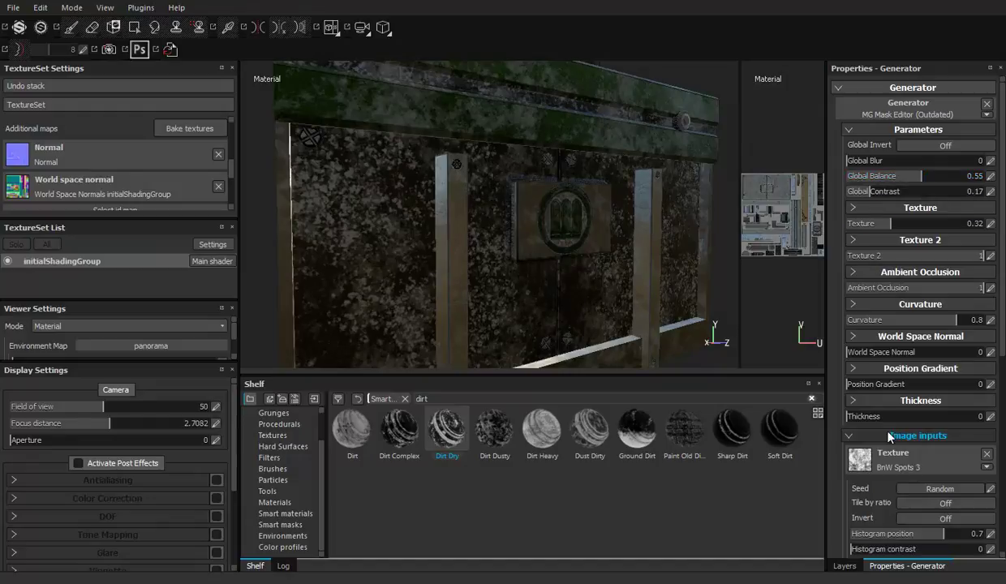
Set Texture to 0.32 and Global Contrast to 0.2, settling Global Balance at 0.55
{"action": "left_click_drag", "start_coordinate": [940, 238], "coordinate": [880, 239]}
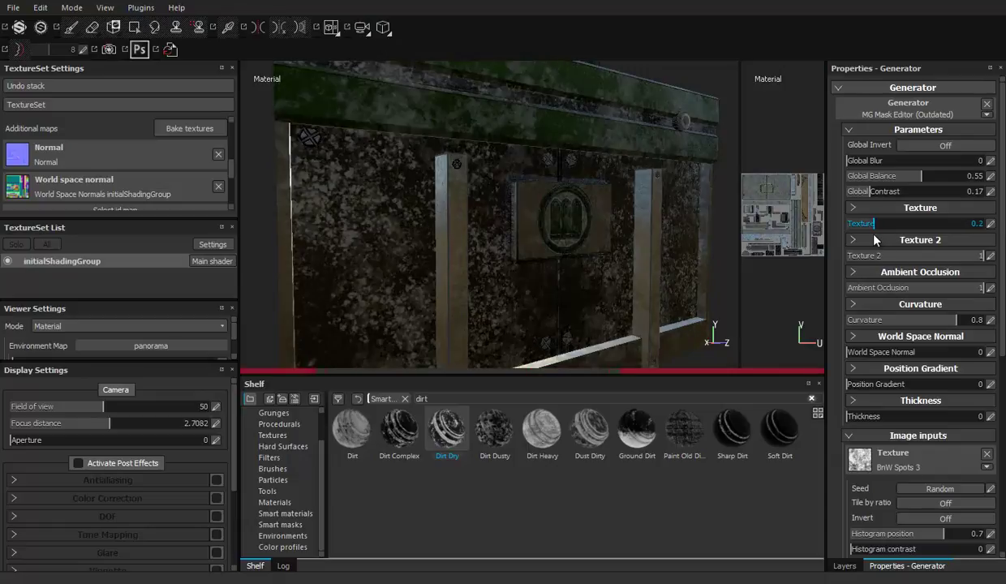
{"action": "left_click_drag", "start_coordinate": [880, 239], "coordinate": [891, 240]}
{"action": "left_click", "coordinate": [927, 192]}
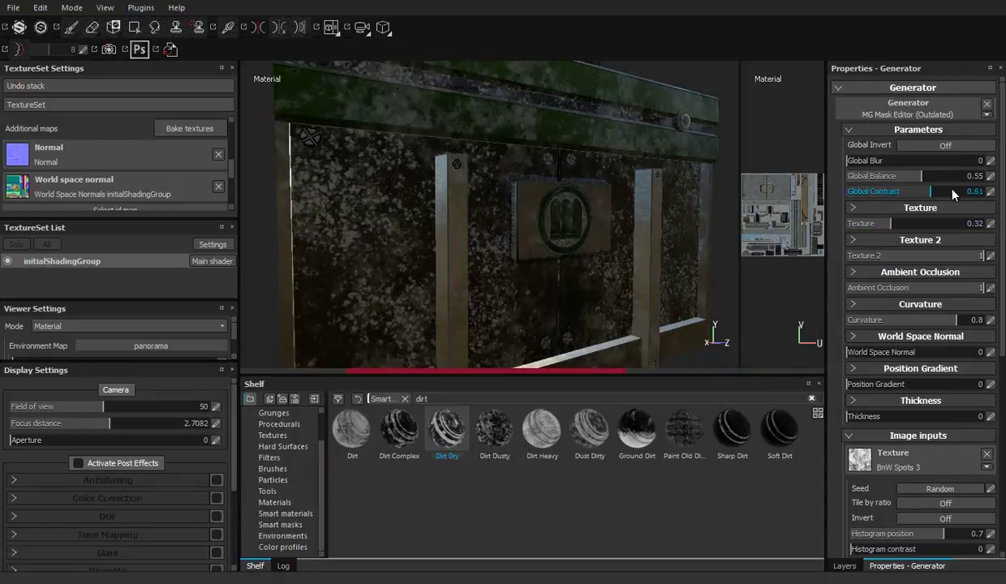
{"action": "left_click", "coordinate": [869, 194]}
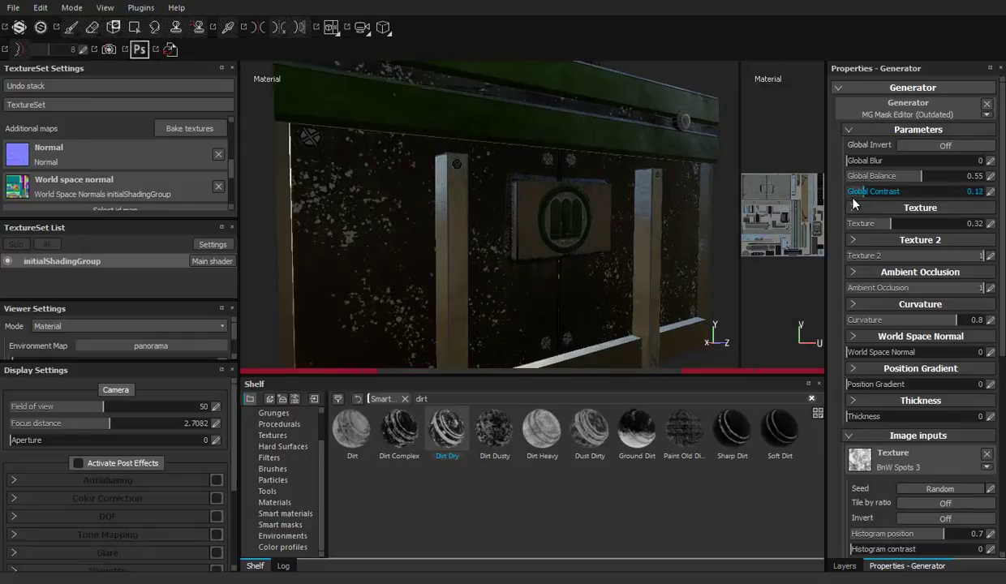
{"action": "left_click", "coordinate": [852, 198]}
{"action": "left_click_drag", "start_coordinate": [852, 201], "coordinate": [873, 193]}
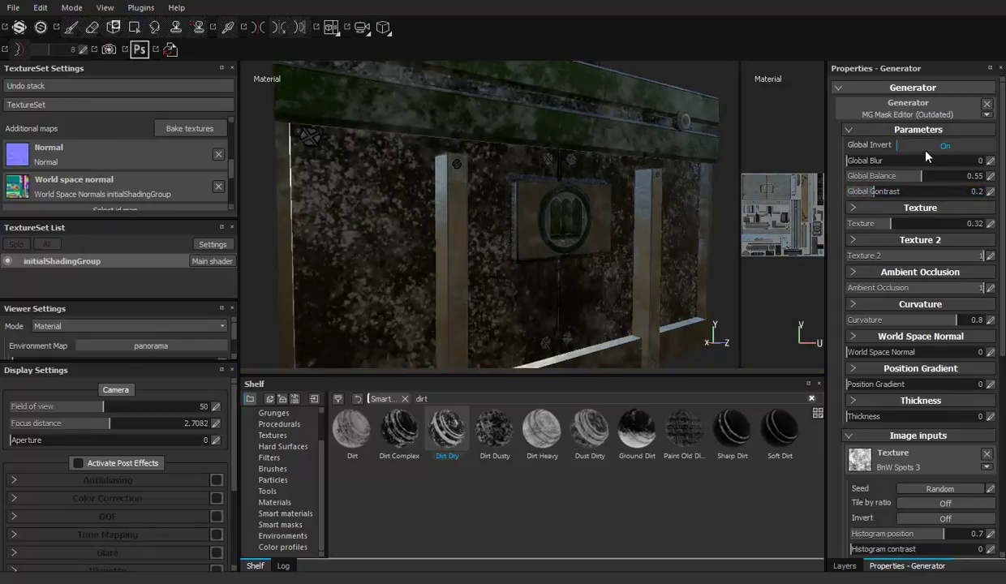
{"action": "left_click_drag", "start_coordinate": [916, 185], "coordinate": [977, 179]}
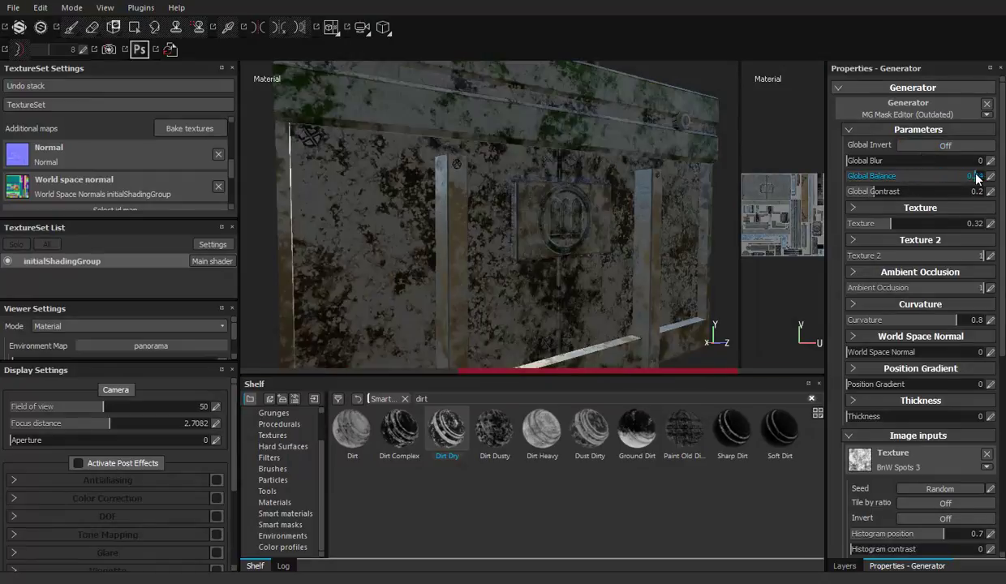
{"action": "left_click_drag", "start_coordinate": [952, 184], "coordinate": [922, 186]}
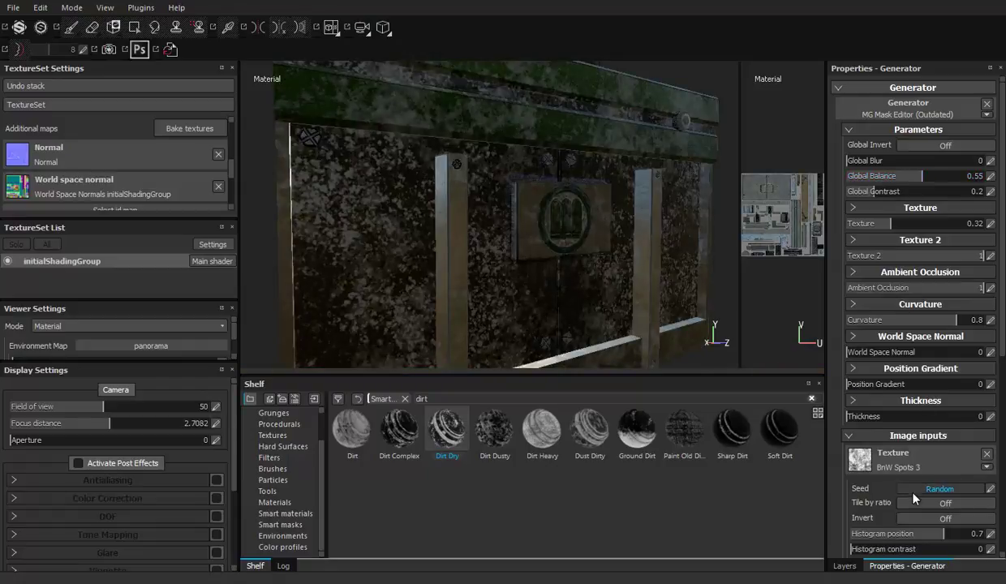
{"action": "left_click", "coordinate": [845, 567]}
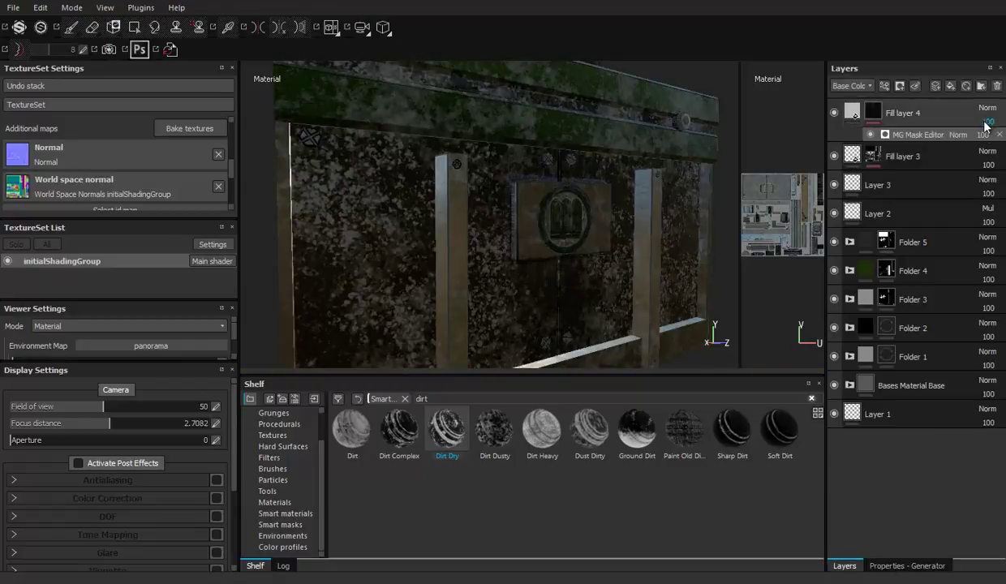
Lower the MG Mask Editor's opacity to 50, then to 25
{"action": "left_click", "coordinate": [995, 134]}
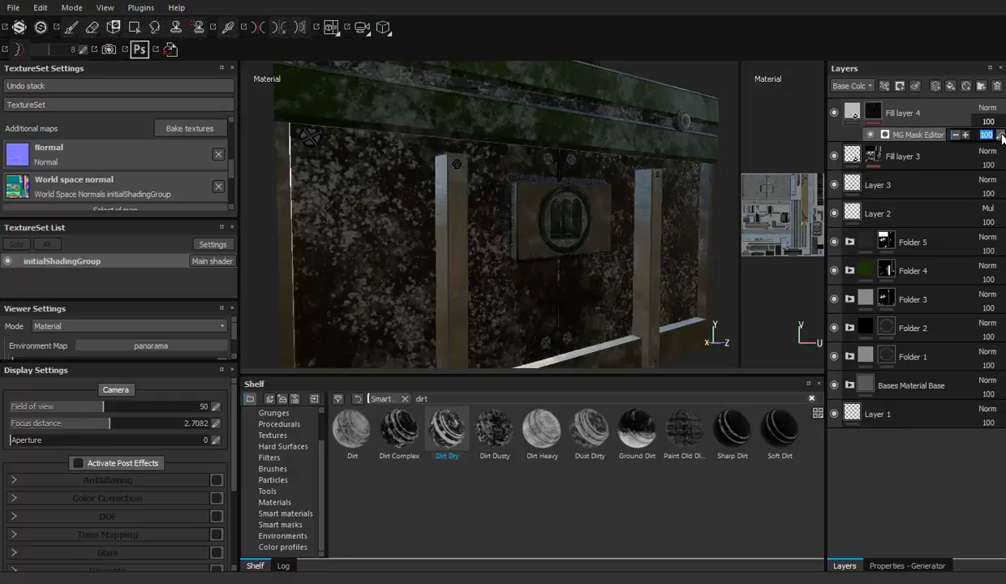
{"action": "type", "text": "50"}
{"action": "key", "text": "Return"}
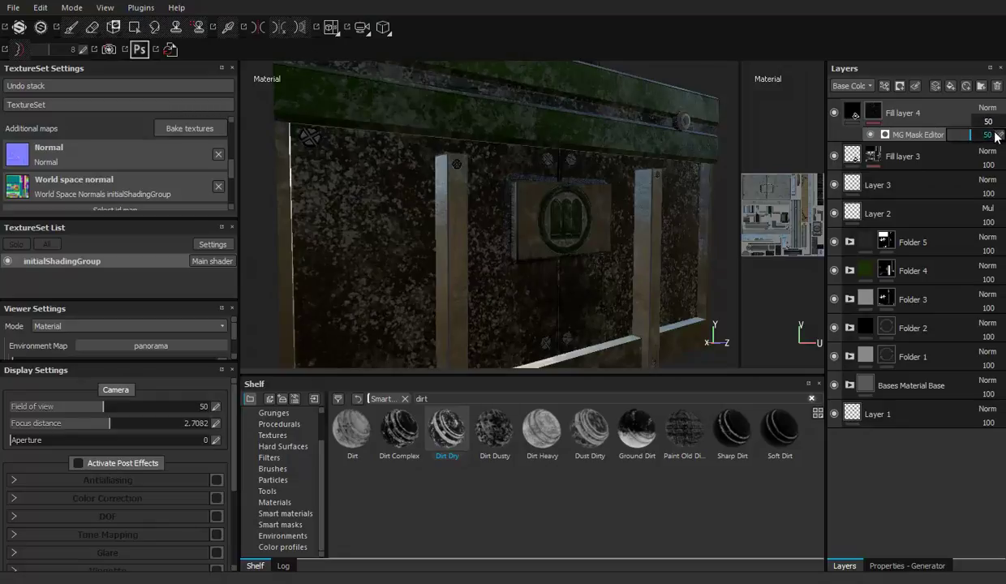
{"action": "type", "text": "25"}
{"action": "key", "text": "Return"}
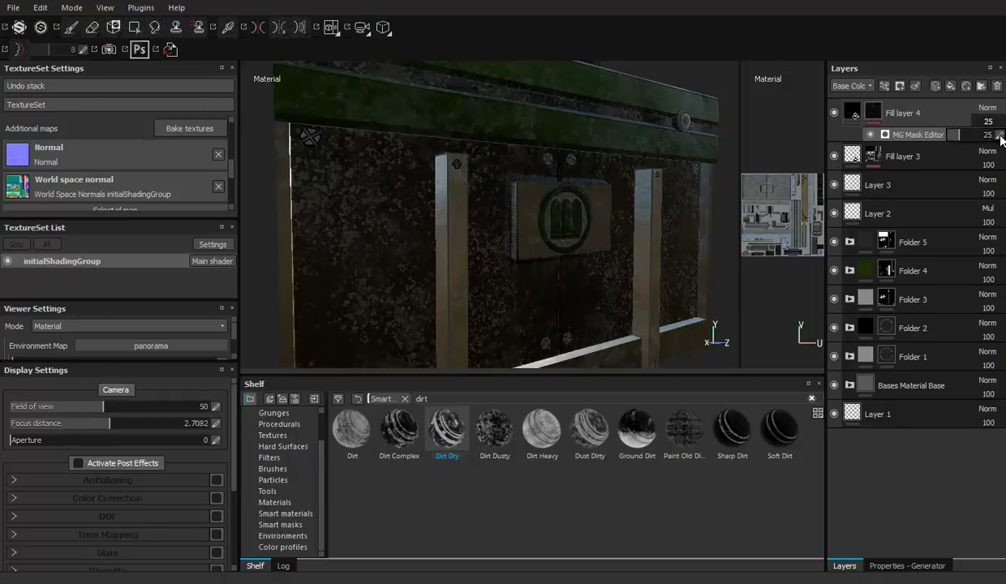
Turn off Fill layer 4's base colour channel and orbit to review the darkened case
{"action": "left_click", "coordinate": [875, 116]}
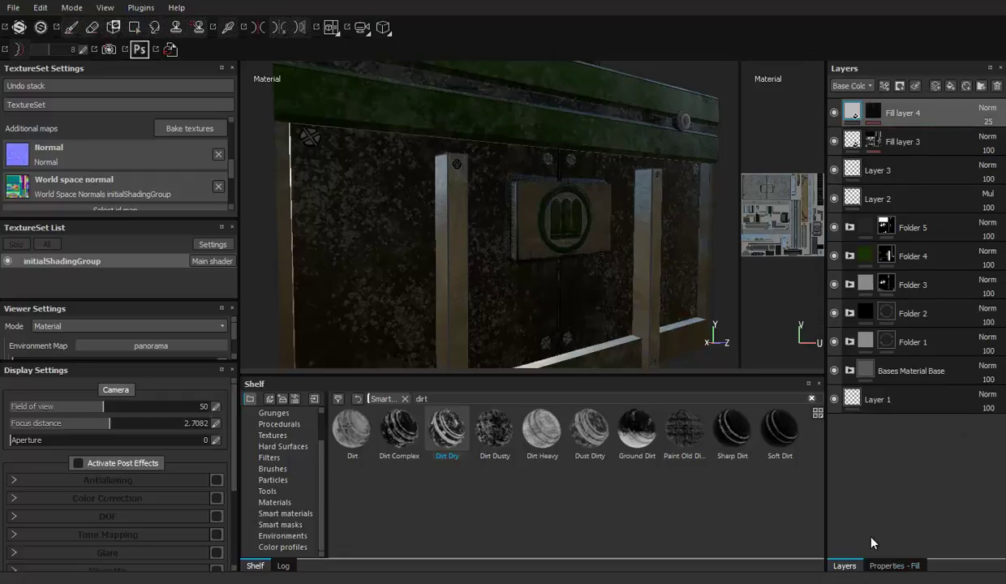
{"action": "left_click", "coordinate": [897, 565]}
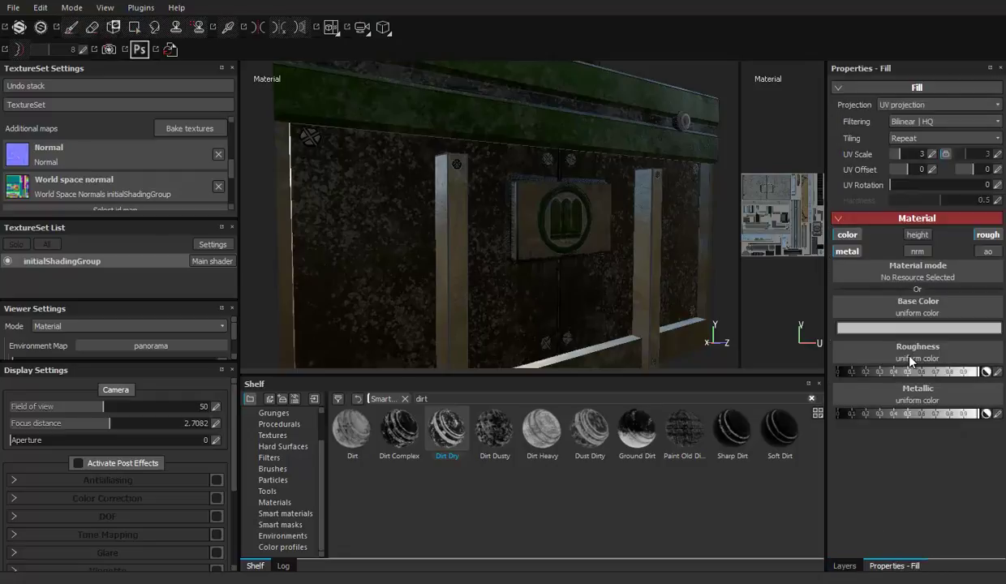
{"action": "left_click", "coordinate": [848, 238]}
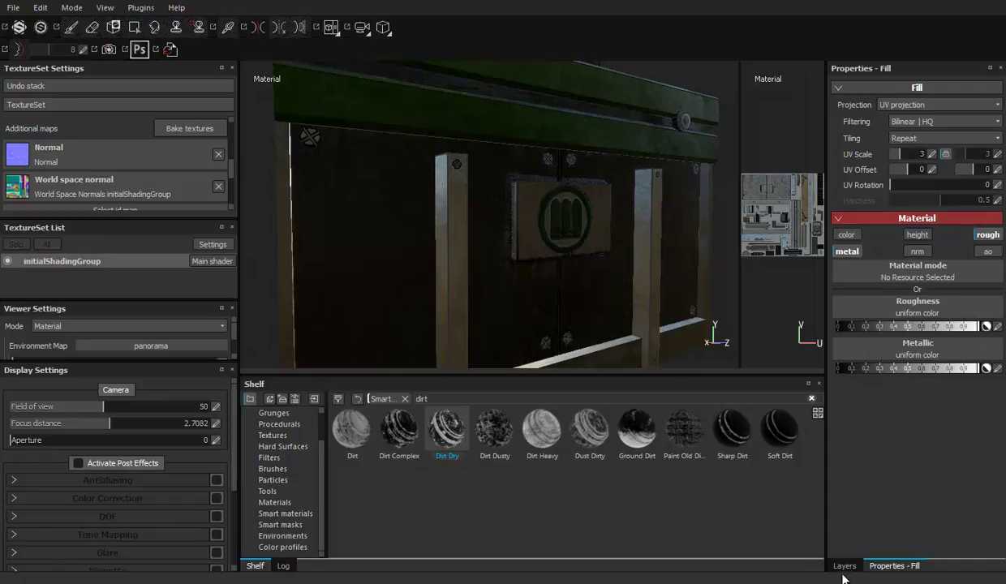
{"action": "left_click", "coordinate": [844, 566]}
{"action": "mouse_move", "coordinate": [479, 169]}
{"action": "left_mouse_down", "text": "alt"}
{"action": "mouse_move", "coordinate": [557, 137]}
{"action": "mouse_move", "coordinate": [507, 166]}
{"action": "mouse_move", "coordinate": [517, 101]}
{"action": "mouse_move", "coordinate": [496, 193]}
{"action": "mouse_move", "coordinate": [473, 195]}
{"action": "mouse_move", "coordinate": [468, 176]}
{"action": "left_mouse_up", "text": "alt"}
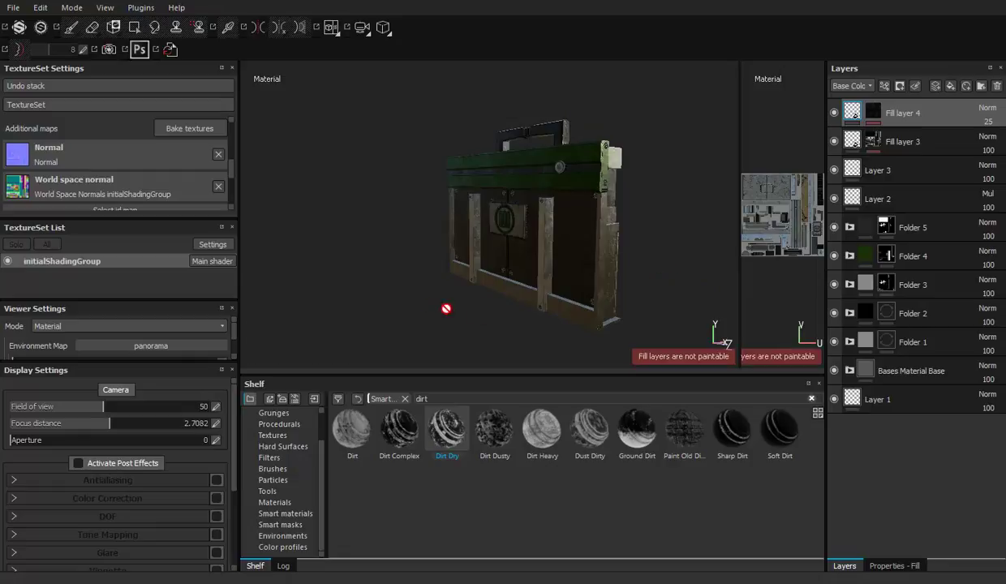
{"action": "mouse_move", "coordinate": [413, 251]}
{"action": "left_mouse_down", "text": "alt"}
{"action": "mouse_move", "coordinate": [524, 236]}
{"action": "mouse_move", "coordinate": [476, 231]}
{"action": "mouse_move", "coordinate": [456, 99]}
{"action": "mouse_move", "coordinate": [559, 283]}
{"action": "mouse_move", "coordinate": [644, 284]}
{"action": "mouse_move", "coordinate": [546, 270]}
{"action": "mouse_move", "coordinate": [471, 236]}
{"action": "left_mouse_up", "text": "alt"}
{"action": "scroll", "coordinate": [587, 192], "scroll_direction": "up", "scroll_amount": 5}
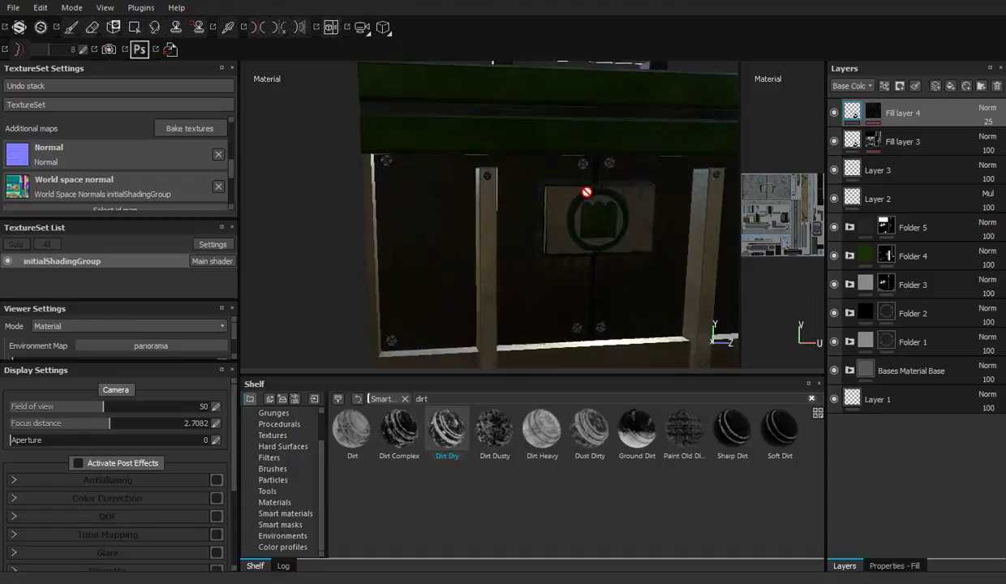
{"action": "scroll", "coordinate": [587, 192], "scroll_direction": "down", "scroll_amount": 3}
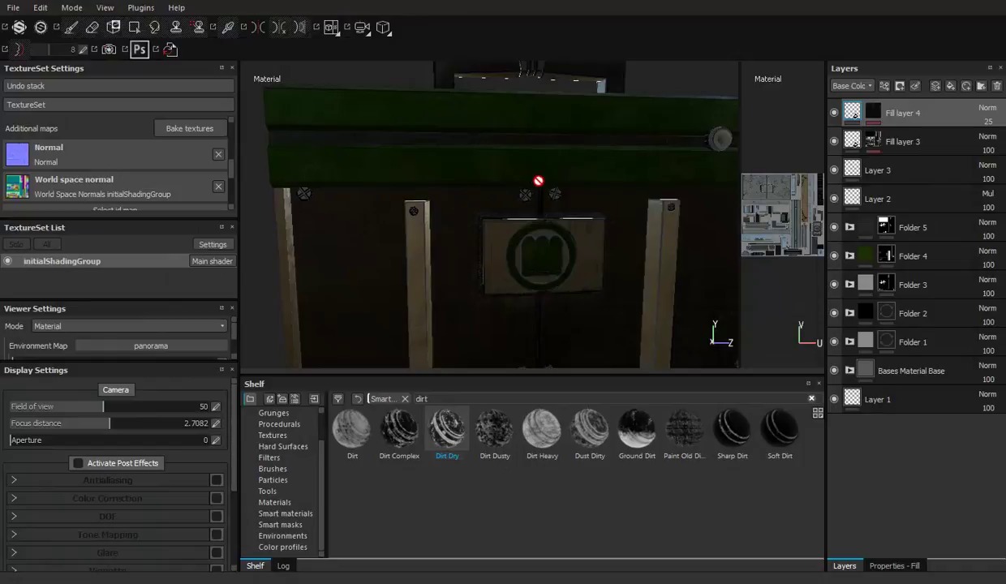
Orbit the case from above, the side and a low front view to compare with the sketch
{"action": "mouse_move", "coordinate": [538, 180]}
{"action": "left_mouse_down", "text": "alt"}
{"action": "mouse_move", "coordinate": [491, 194]}
{"action": "mouse_move", "coordinate": [520, 191]}
{"action": "mouse_move", "coordinate": [570, 126]}
{"action": "mouse_move", "coordinate": [520, 36]}
{"action": "mouse_move", "coordinate": [460, 95]}
{"action": "mouse_move", "coordinate": [474, 169]}
{"action": "mouse_move", "coordinate": [578, 165]}
{"action": "mouse_move", "coordinate": [333, 152]}
{"action": "mouse_move", "coordinate": [451, 206]}
{"action": "mouse_move", "coordinate": [655, 186]}
{"action": "mouse_move", "coordinate": [539, 232]}
{"action": "left_mouse_up", "text": "alt"}
{"action": "right_click_drag", "start_coordinate": [539, 232], "coordinate": [440, 229], "text": "alt"}
{"action": "mouse_move", "coordinate": [440, 229]}
{"action": "left_mouse_down", "text": "alt"}
{"action": "mouse_move", "coordinate": [523, 304]}
{"action": "mouse_move", "coordinate": [521, 217]}
{"action": "mouse_move", "coordinate": [479, 186]}
{"action": "mouse_move", "coordinate": [469, 219]}
{"action": "mouse_move", "coordinate": [438, 218]}
{"action": "mouse_move", "coordinate": [526, 209]}
{"action": "mouse_move", "coordinate": [566, 218]}
{"action": "mouse_move", "coordinate": [495, 219]}
{"action": "left_mouse_up", "text": "alt"}
Select Layer 3 and show the shelf's Tools category for the Screw Bolt tool
{"action": "left_click", "coordinate": [839, 163]}
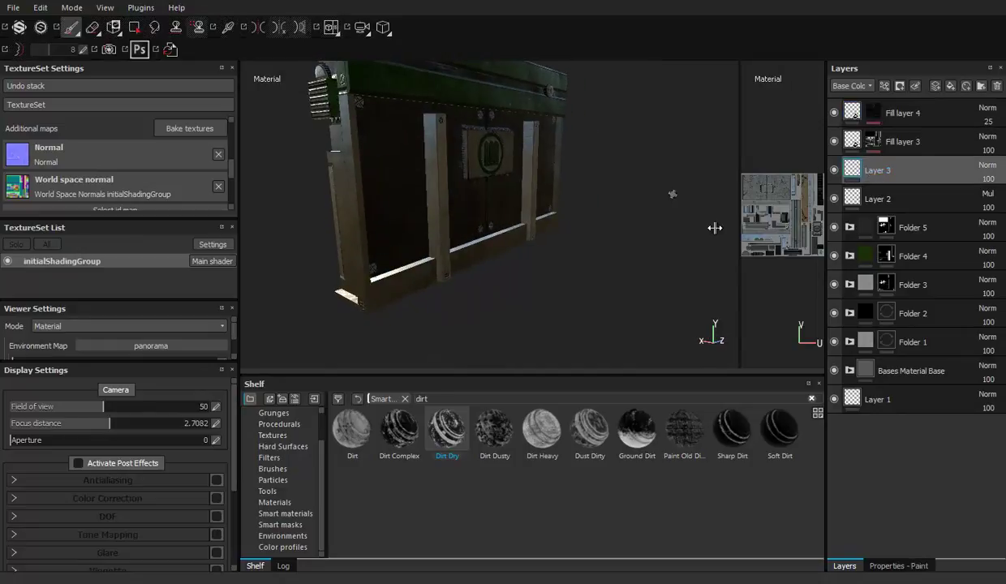
{"action": "left_click", "coordinate": [897, 565]}
{"action": "left_click", "coordinate": [844, 565]}
{"action": "left_click", "coordinate": [272, 480]}
{"action": "left_click", "coordinate": [268, 447]}
{"action": "left_click", "coordinate": [267, 492]}
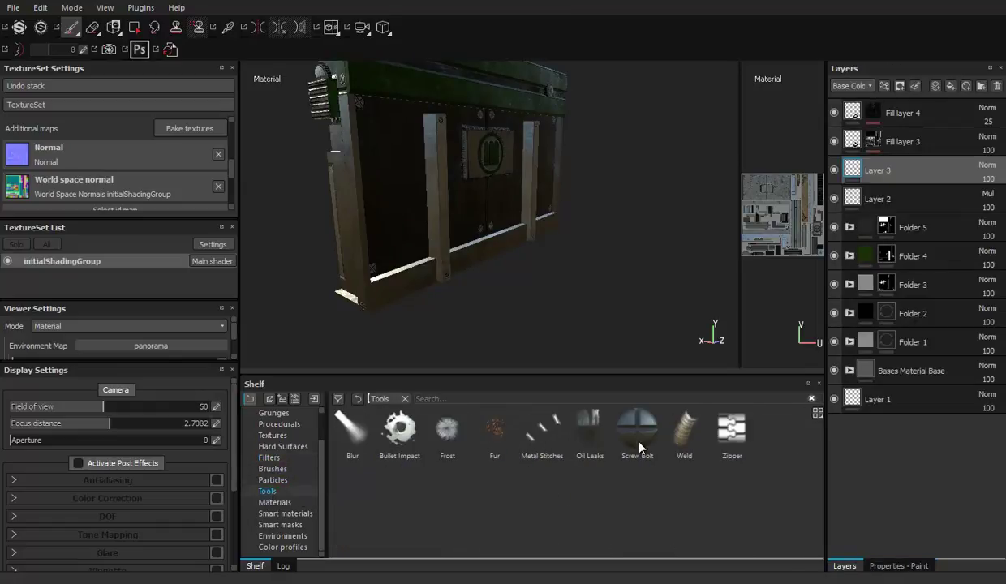
Set the screw bolt stamp's outer shape to Bolt
{"action": "mouse_move", "coordinate": [461, 191]}
{"action": "left_mouse_down", "text": "alt"}
{"action": "mouse_move", "coordinate": [433, 157]}
{"action": "mouse_move", "coordinate": [616, 268]}
{"action": "left_mouse_up", "text": "alt"}
{"action": "left_click", "coordinate": [898, 566]}
{"action": "left_click", "coordinate": [933, 405]}
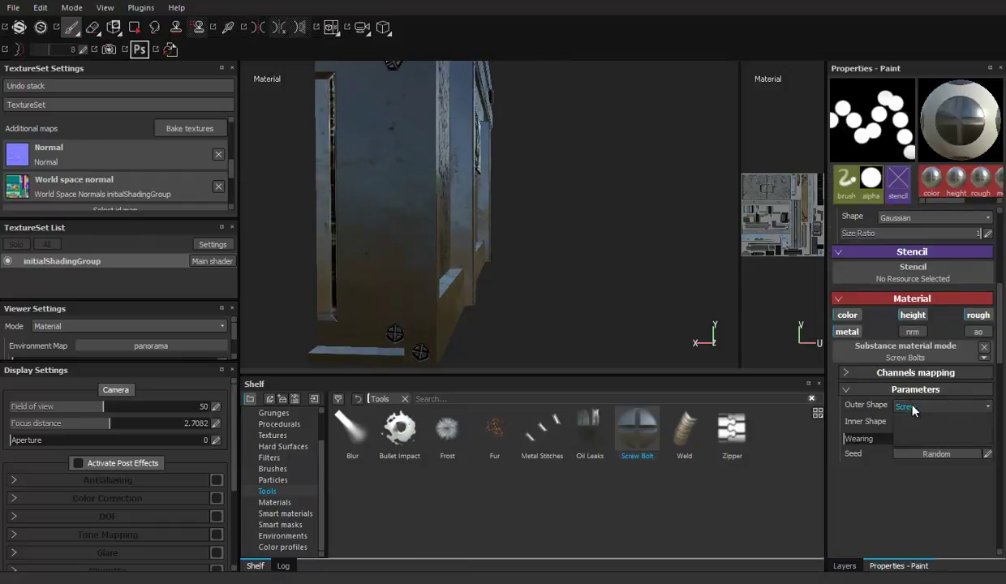
{"action": "left_click", "coordinate": [912, 427]}
Test-stamp a screw bolt on the front panel near the vent, then undo it
{"action": "mouse_move", "coordinate": [389, 187]}
{"action": "left_mouse_down", "text": "alt"}
{"action": "mouse_move", "coordinate": [442, 242]}
{"action": "mouse_move", "coordinate": [462, 213]}
{"action": "mouse_move", "coordinate": [488, 223]}
{"action": "left_mouse_up", "text": "alt"}
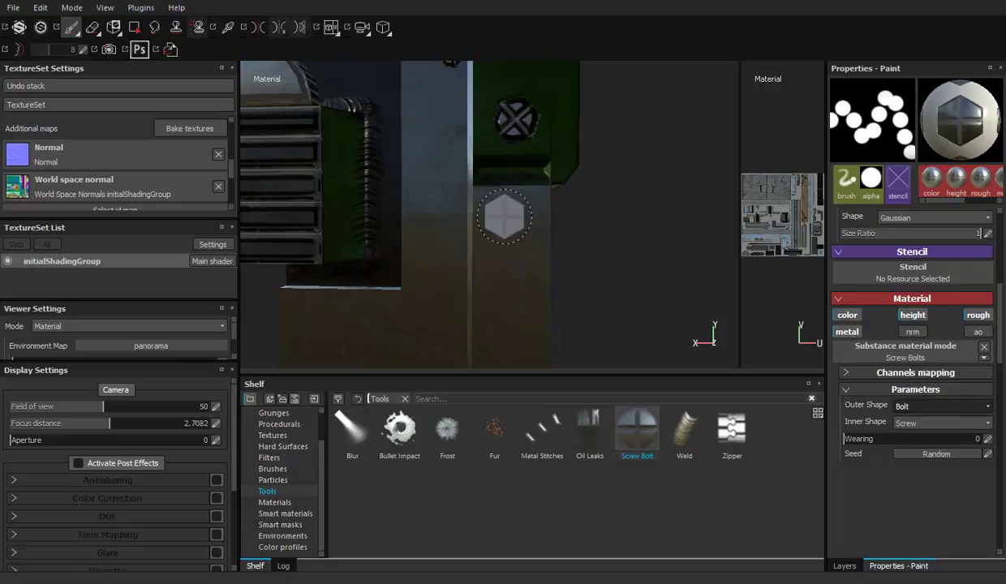
{"action": "right_click", "coordinate": [496, 203]}
{"action": "key", "text": "Escape"}
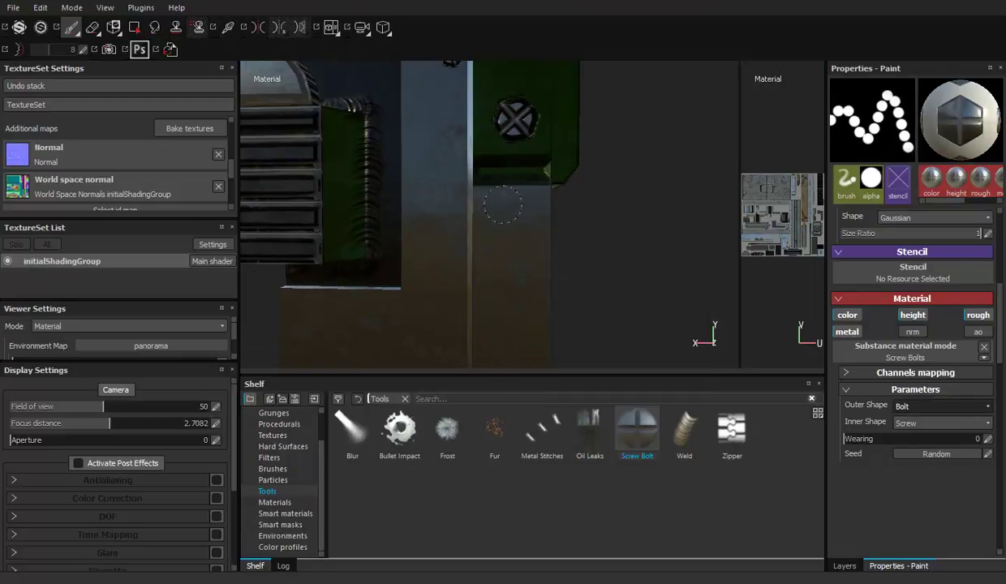
{"action": "left_click", "coordinate": [501, 204]}
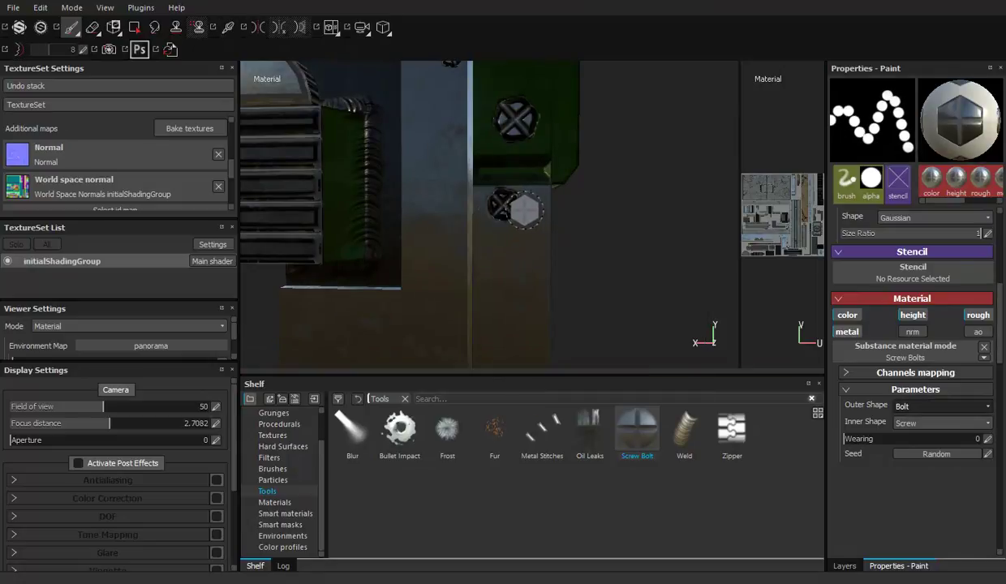
{"action": "key", "text": "ctrl+z"}
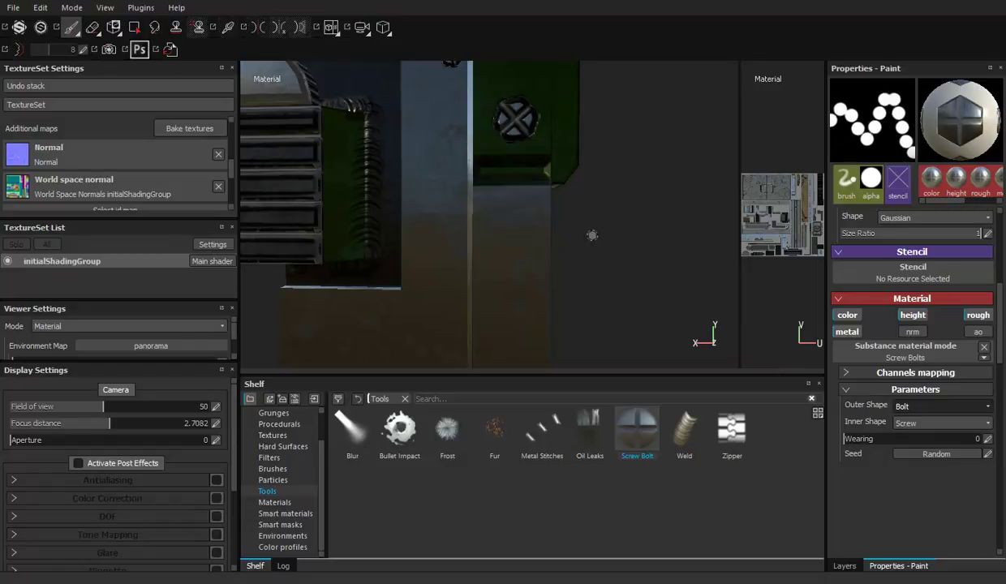
Orbit and zoom around the case to a three-quarter view of its left side
{"action": "left_click_drag", "start_coordinate": [592, 235], "coordinate": [529, 212], "text": "alt"}
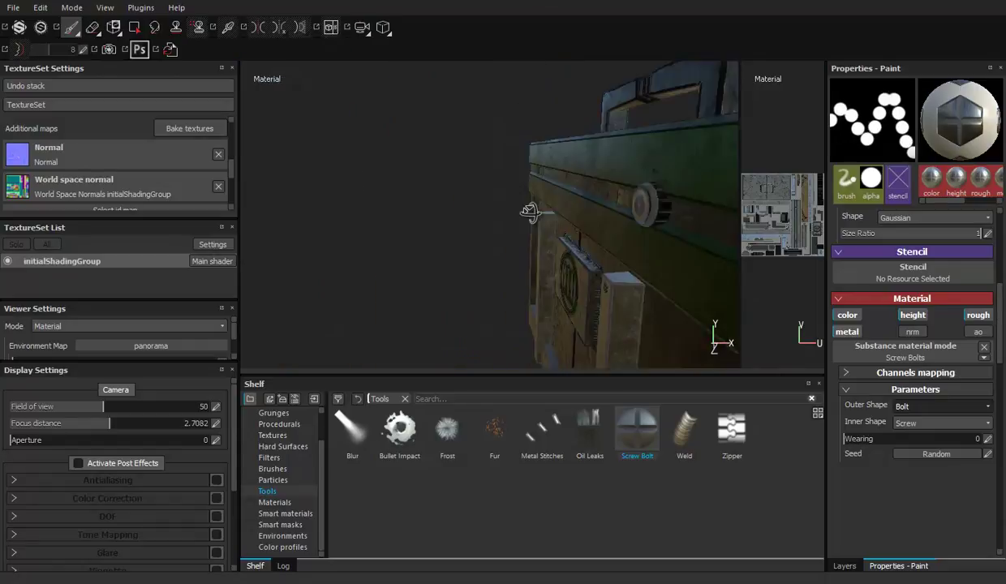
{"action": "mouse_move", "coordinate": [529, 211]}
{"action": "left_mouse_down", "text": "alt"}
{"action": "mouse_move", "coordinate": [484, 172]}
{"action": "mouse_move", "coordinate": [406, 202]}
{"action": "mouse_move", "coordinate": [364, 205]}
{"action": "mouse_move", "coordinate": [628, 237]}
{"action": "mouse_move", "coordinate": [555, 185]}
{"action": "mouse_move", "coordinate": [568, 195]}
{"action": "mouse_move", "coordinate": [476, 165]}
{"action": "mouse_move", "coordinate": [557, 213]}
{"action": "left_mouse_up", "text": "alt"}
{"action": "scroll", "coordinate": [495, 211], "scroll_direction": "up", "scroll_amount": 5}
{"action": "scroll", "coordinate": [475, 166], "scroll_direction": "down", "scroll_amount": 5}
{"action": "scroll", "coordinate": [493, 200], "scroll_direction": "up", "scroll_amount": 5}
{"action": "right_click_drag", "start_coordinate": [558, 214], "coordinate": [571, 192], "text": "alt"}
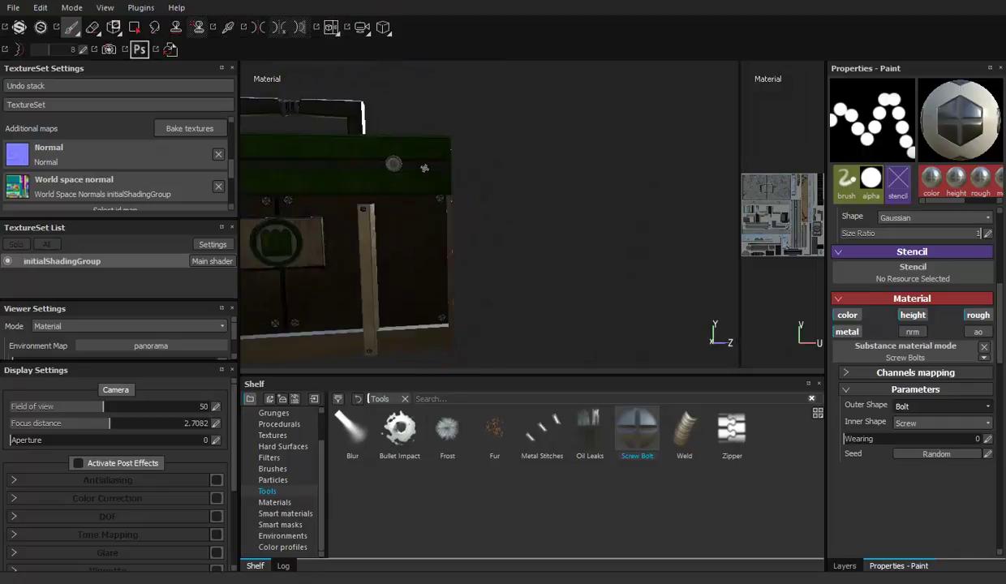
{"action": "left_click_drag", "start_coordinate": [571, 192], "coordinate": [633, 203], "text": "alt"}
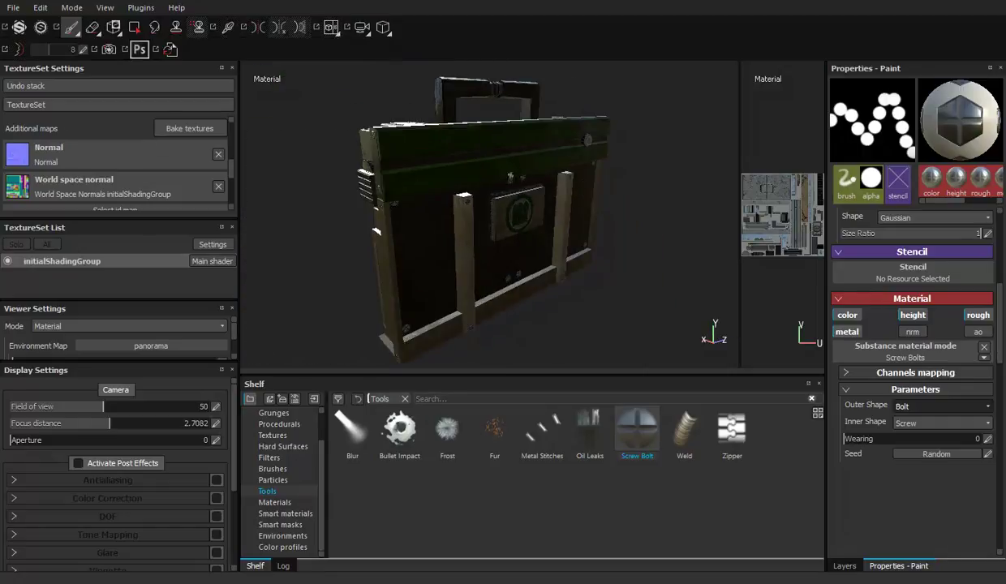